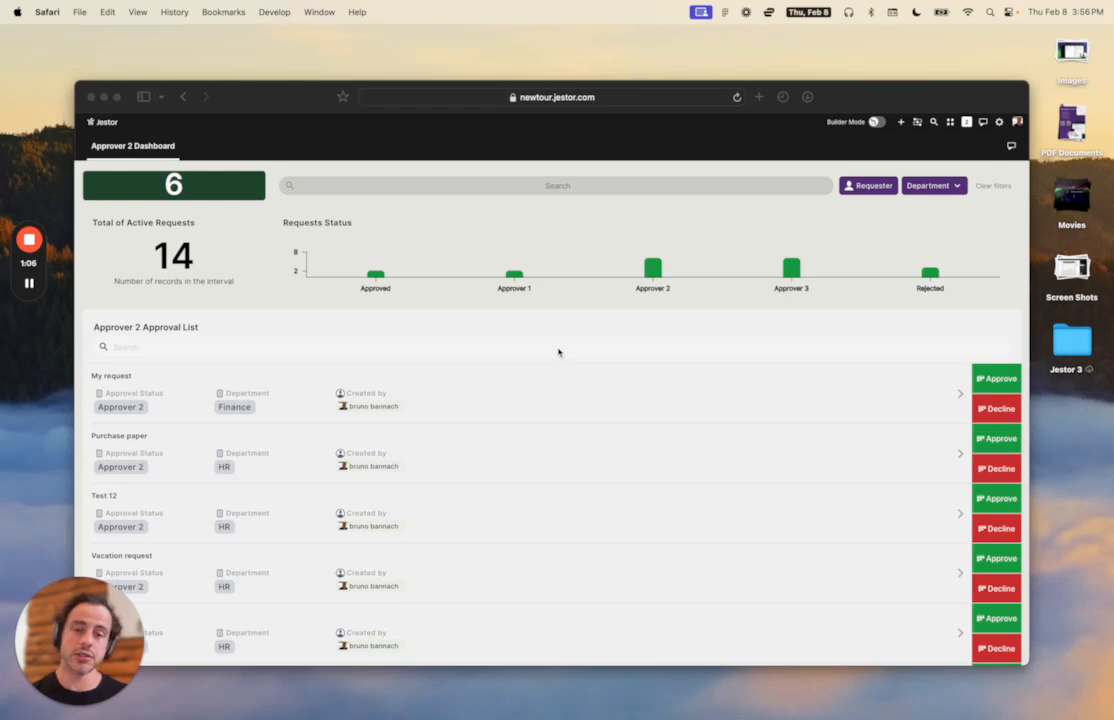
Add a new Smart Kanban app, which starts with New, In Progress and Done columns.
drag(900, 87, 903, 79)
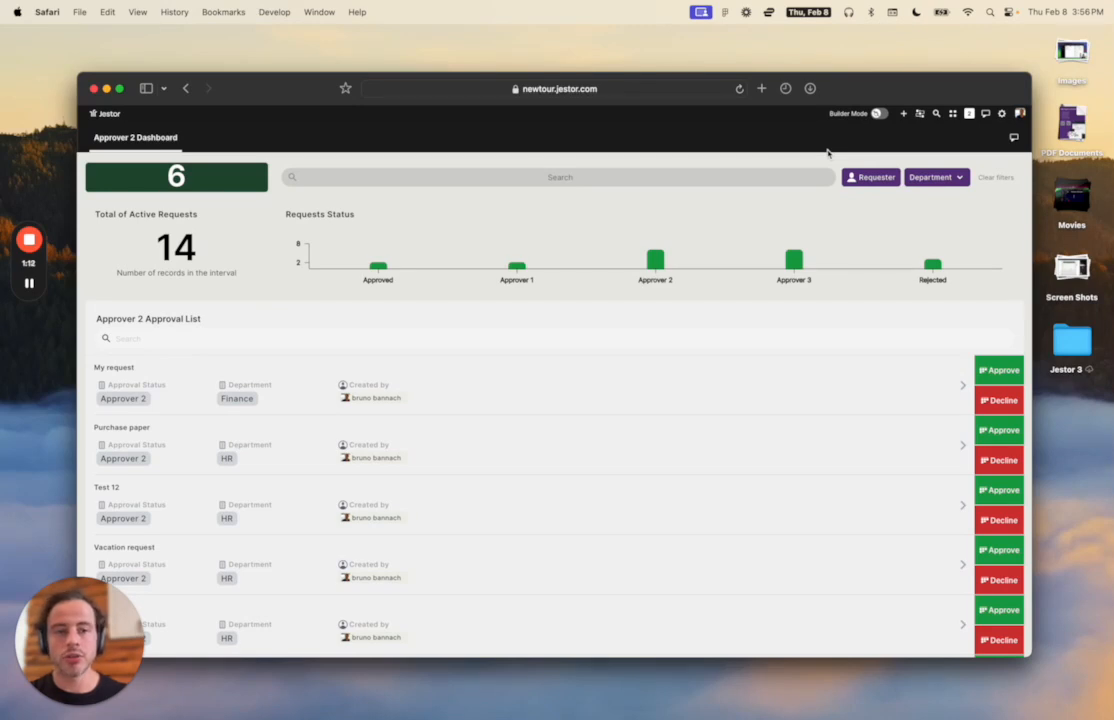
click(903, 113)
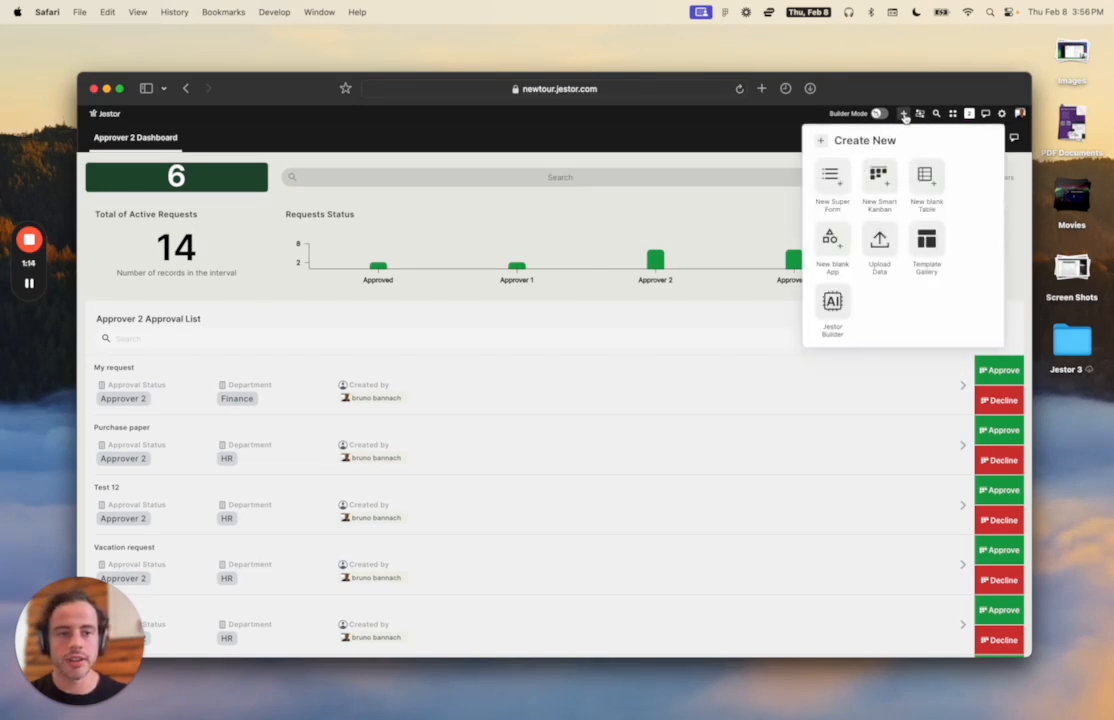
click(884, 185)
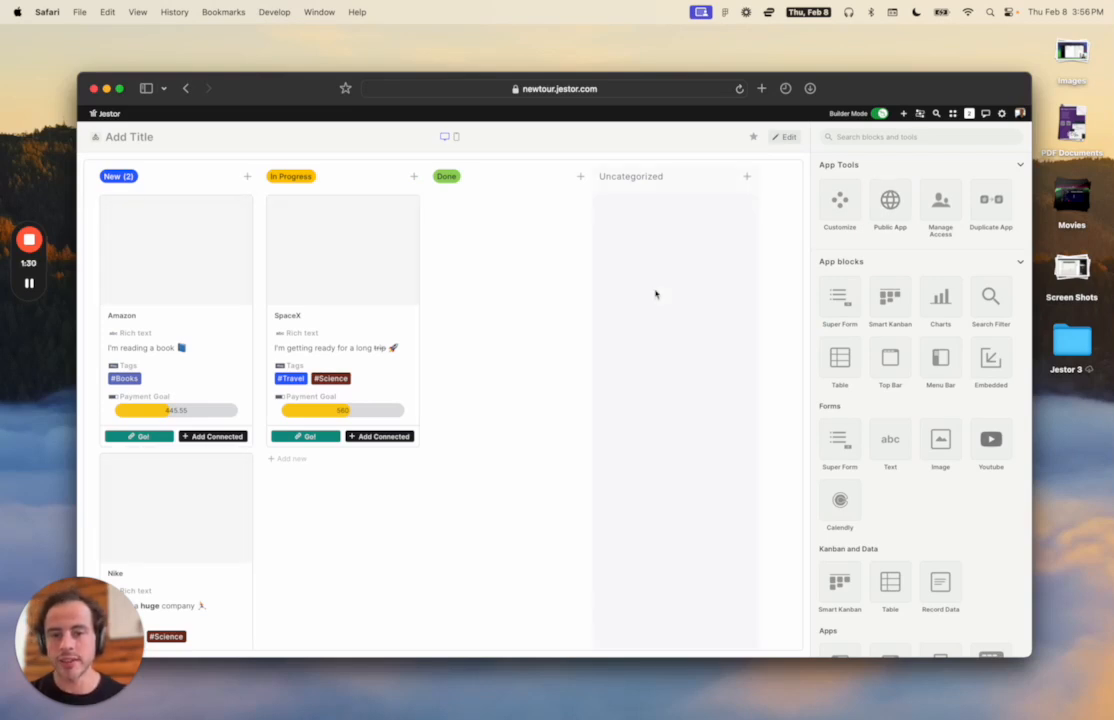
Rename the kanban block to 'Deals', keep Sample Data as its source table, and save.
click(786, 137)
click(754, 172)
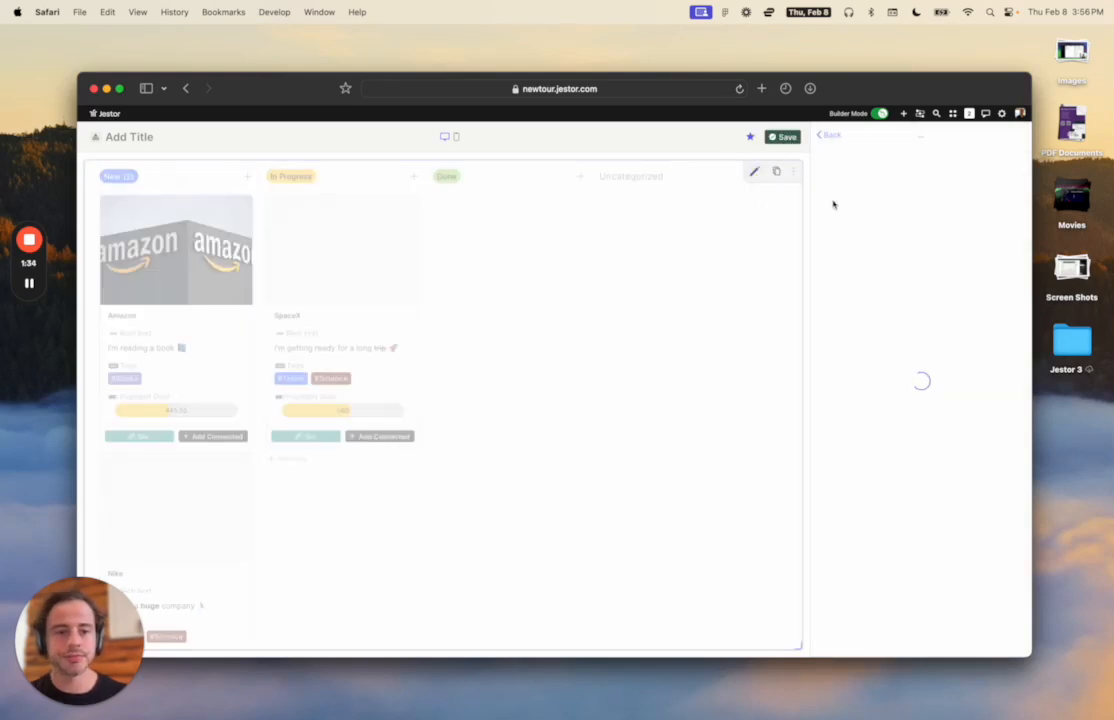
triple_click(833, 250)
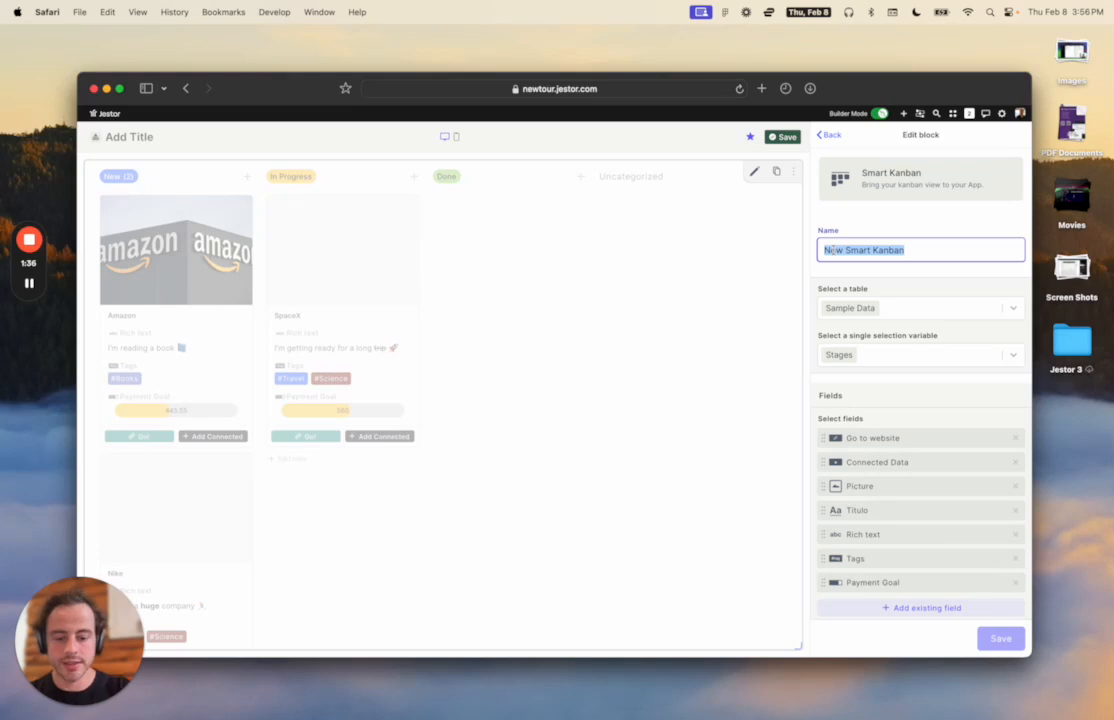
text(Opport)
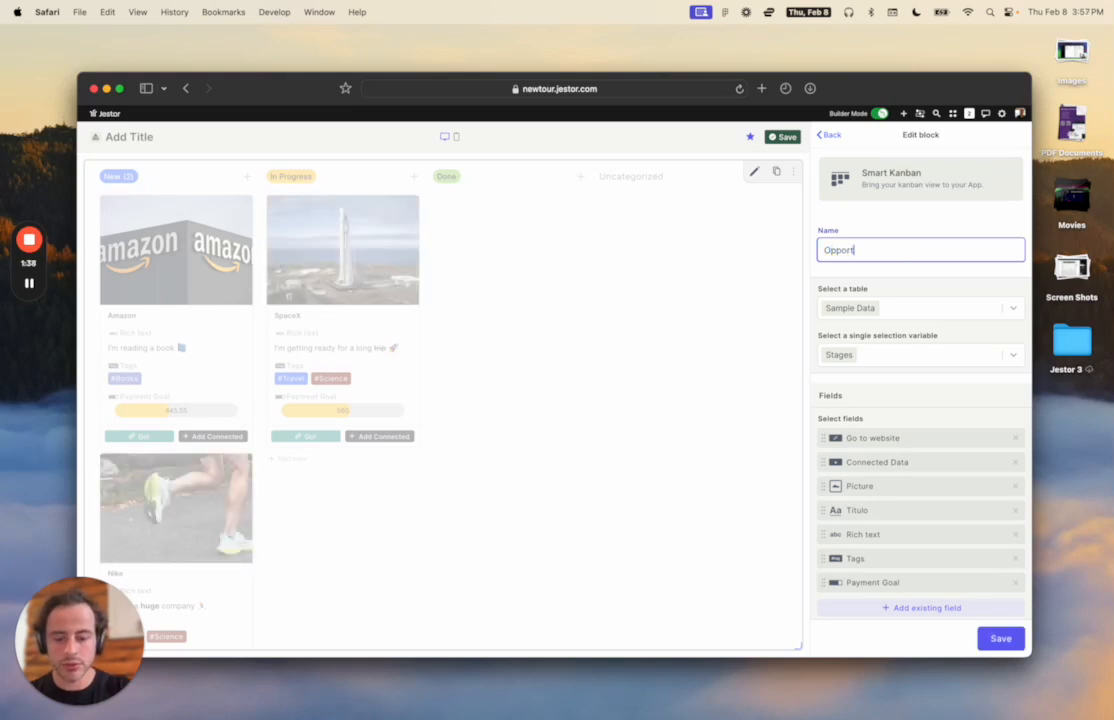
key(BackSpace)
key(BackSpace)
key(BackSpace)
key(BackSpace)
key(BackSpace)
text(DEal)
key(BackSpace)
key(BackSpace)
key(BackSpace)
text(eals)
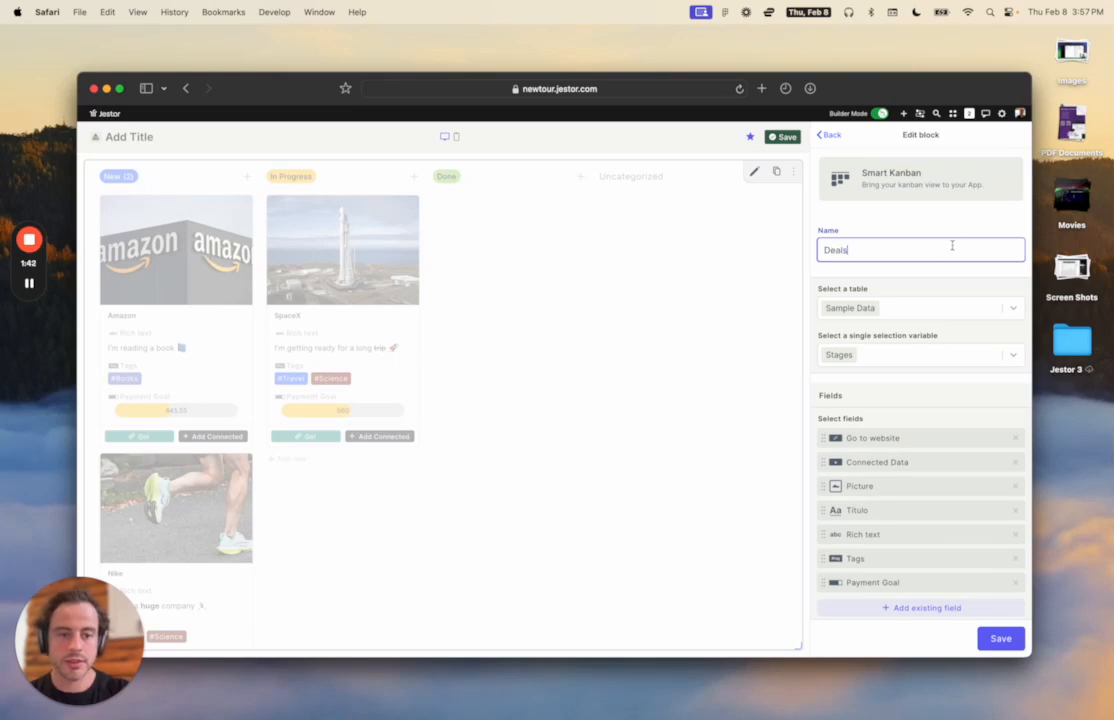
click(915, 230)
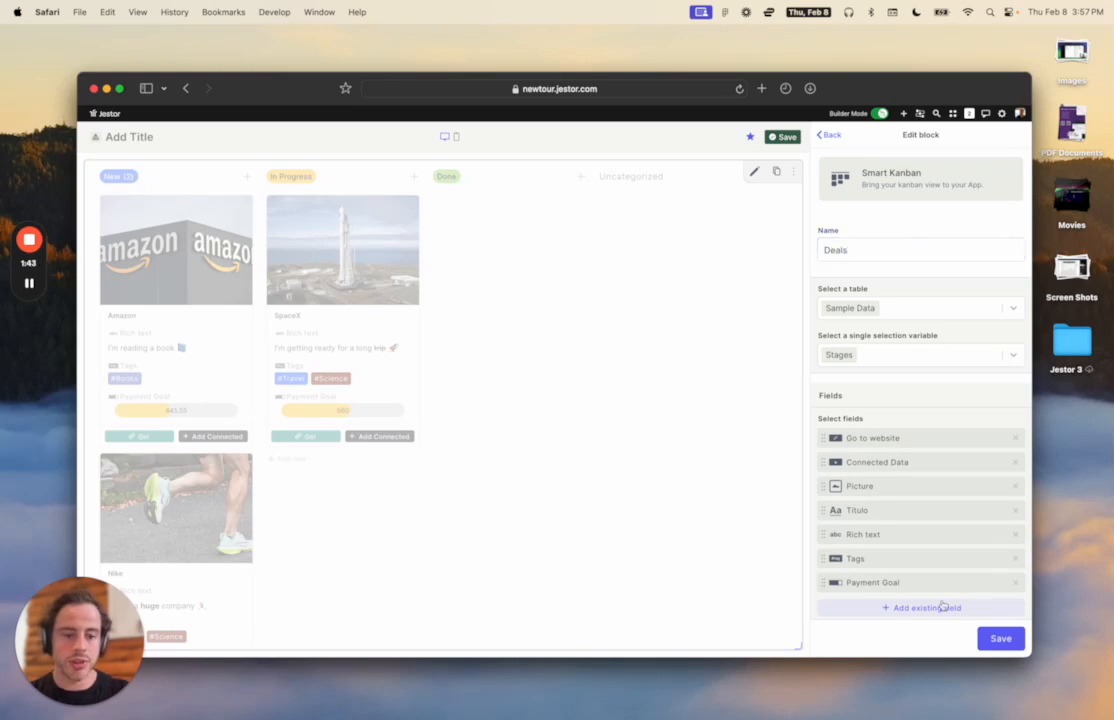
click(926, 314)
click(929, 299)
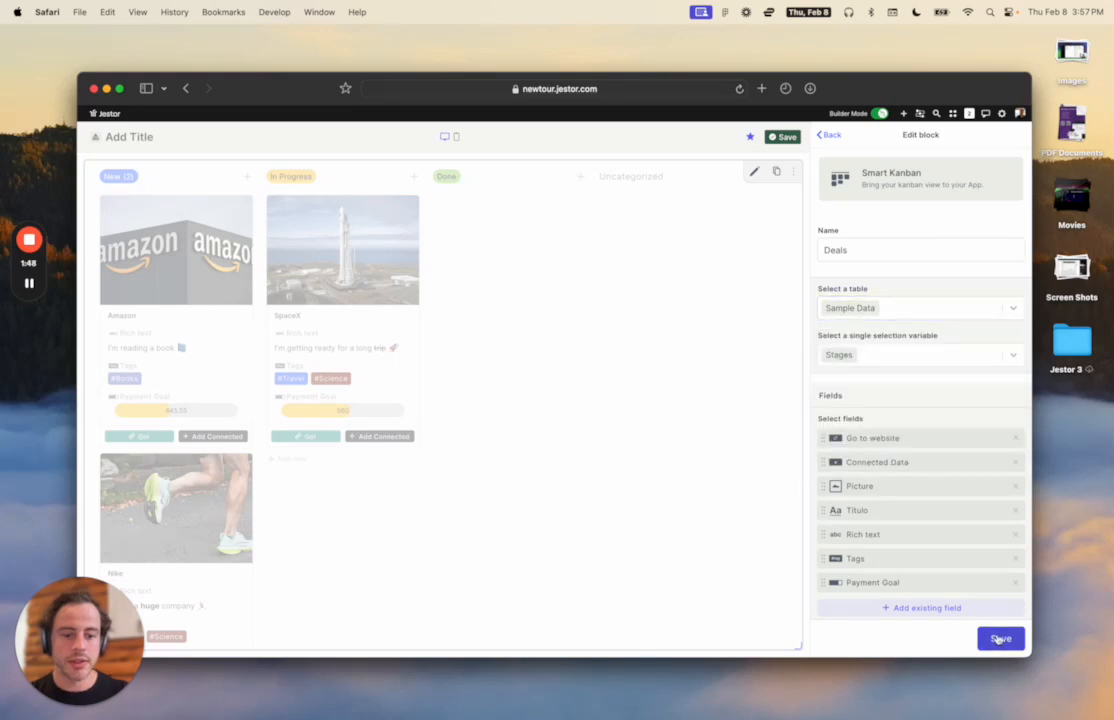
click(999, 639)
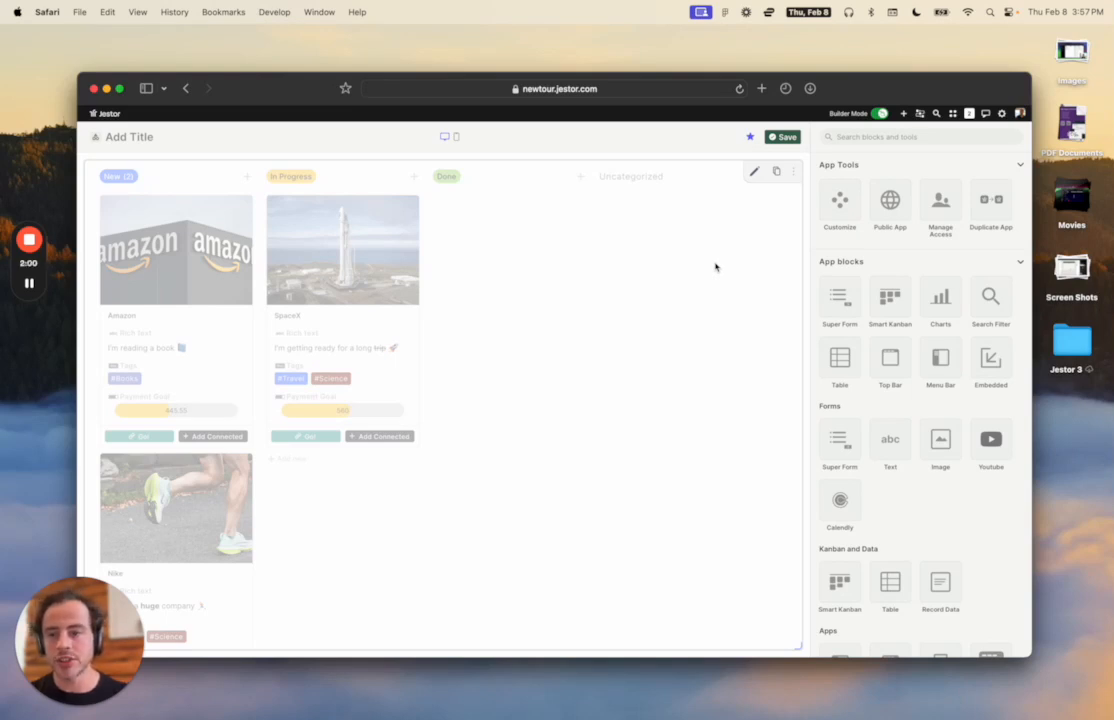
Title the app 'Deals'.
click(110, 136)
text(Deals)
key(Return)
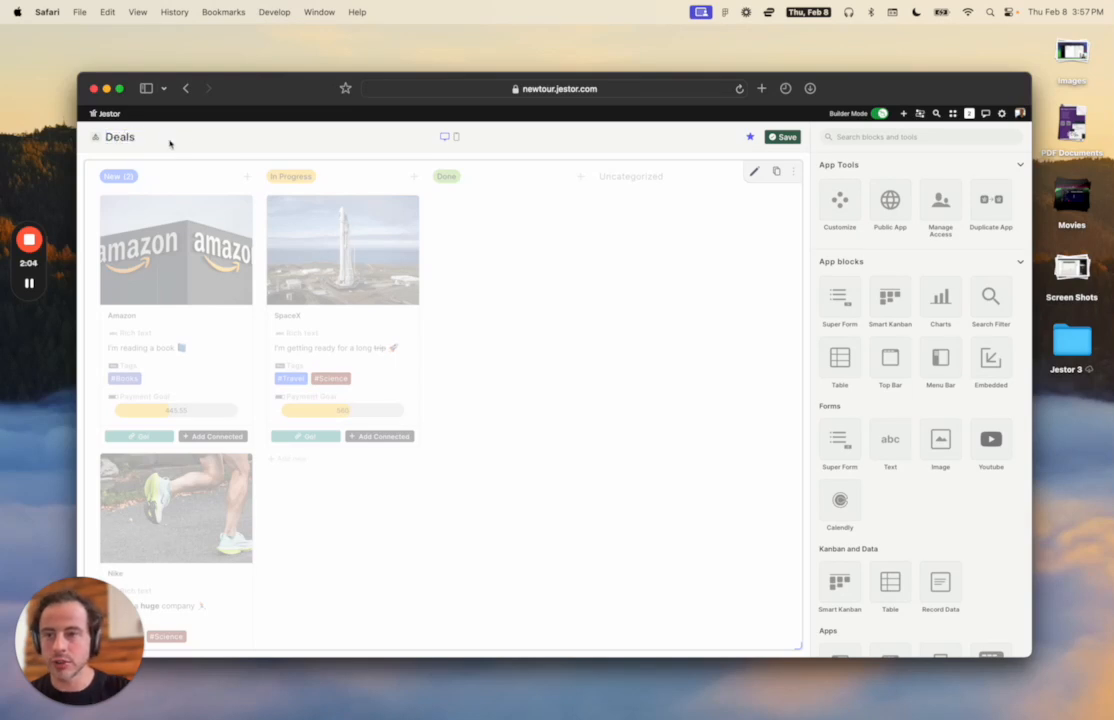
Give the app a play-symbol icon on a dark navy background.
click(95, 137)
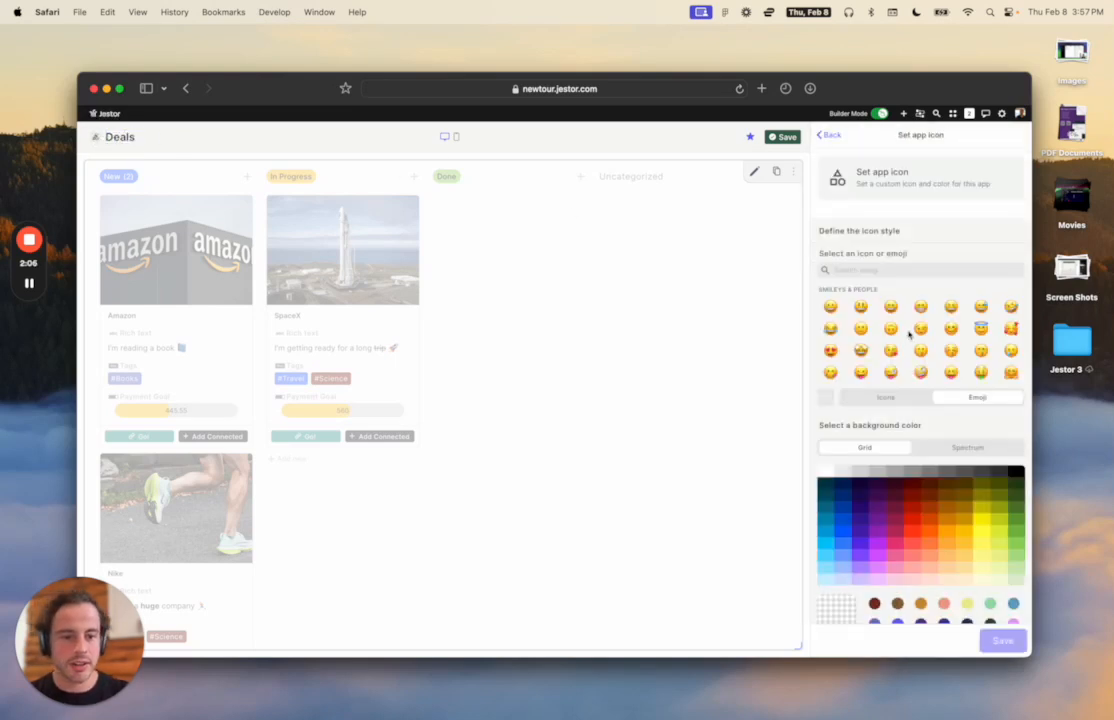
click(885, 398)
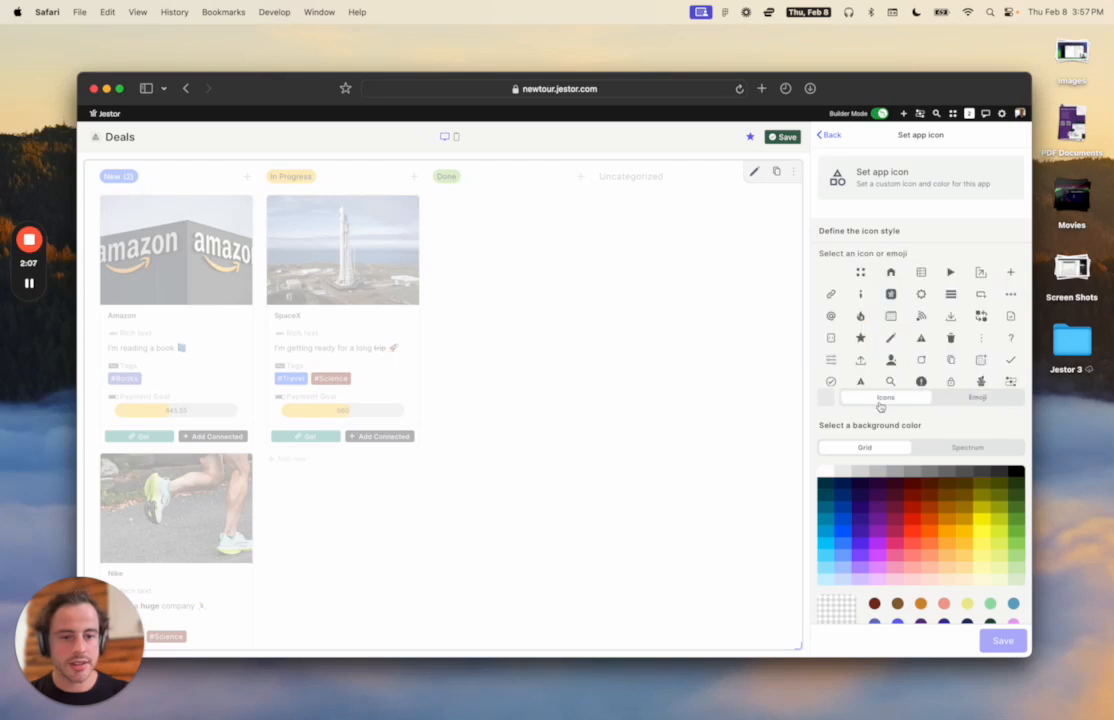
click(955, 271)
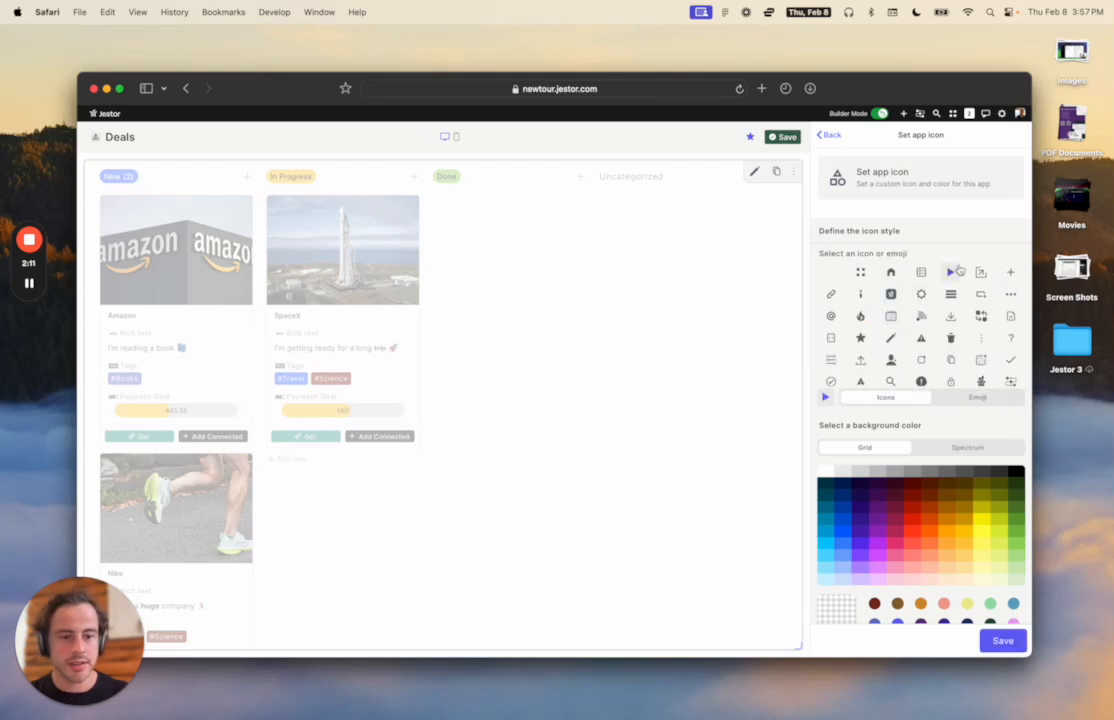
click(860, 497)
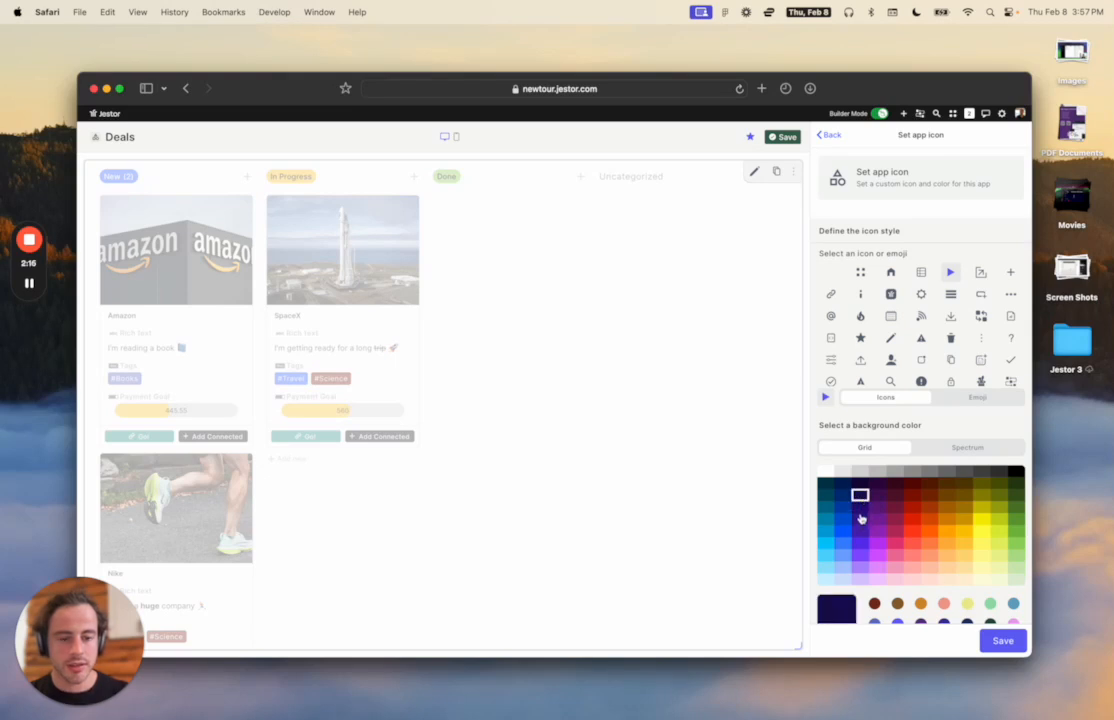
click(1003, 650)
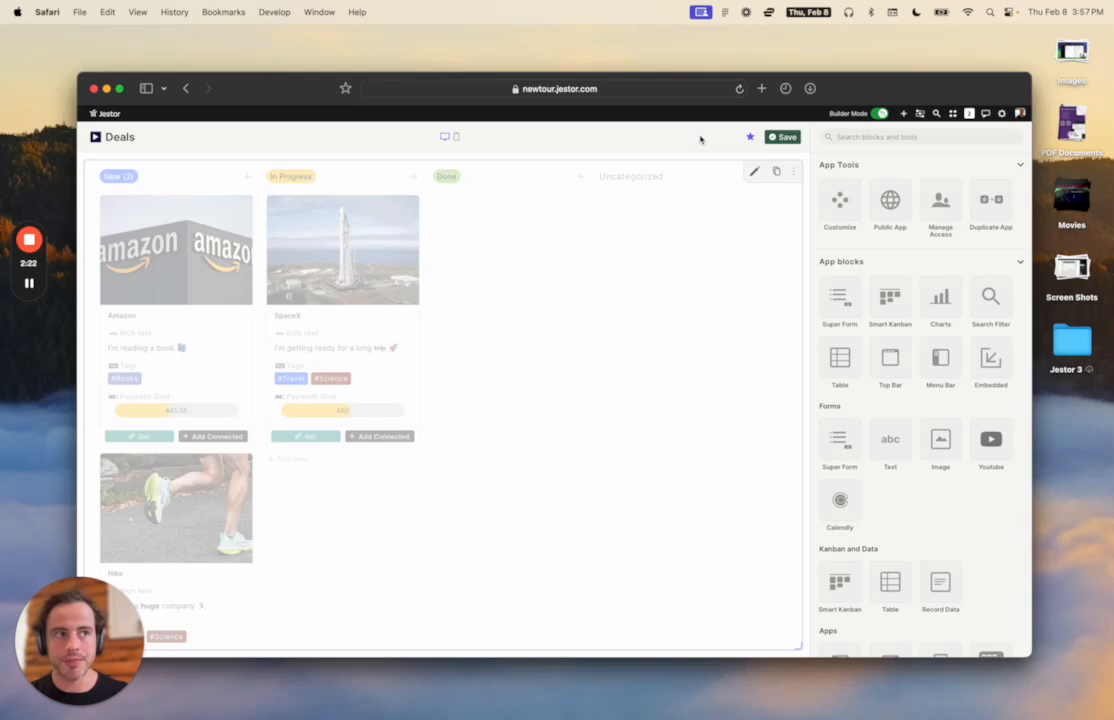
Create a new Super Form app titled 'New Deals - Form'.
click(904, 114)
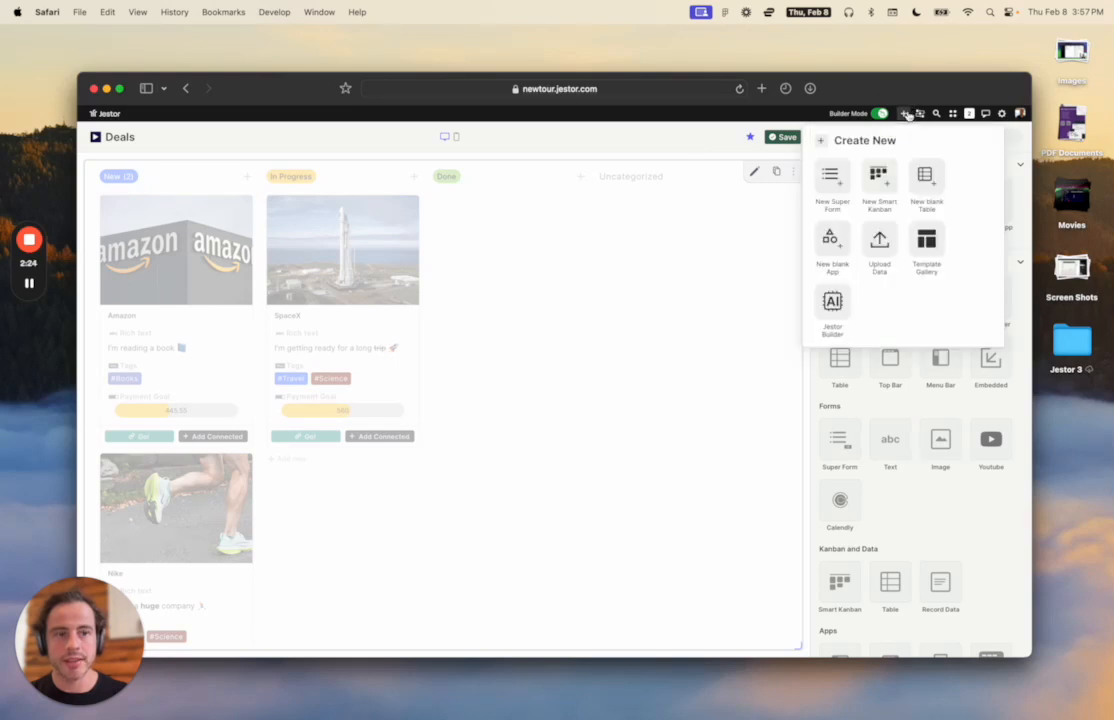
click(836, 184)
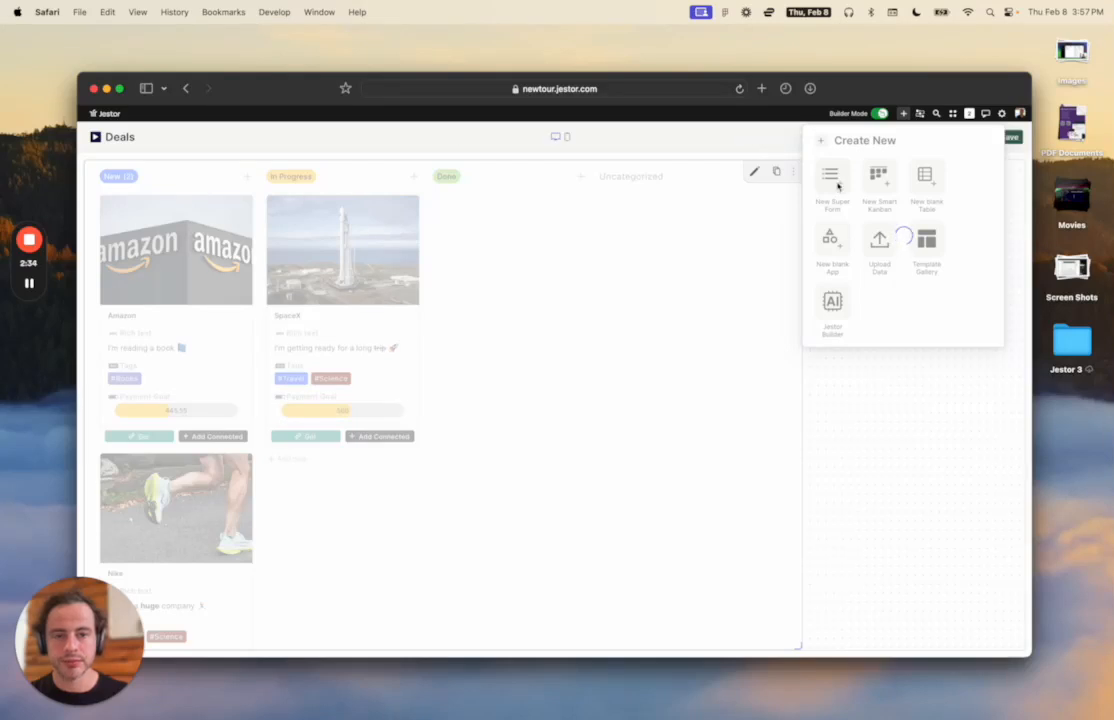
click(145, 138)
text(New Deals)
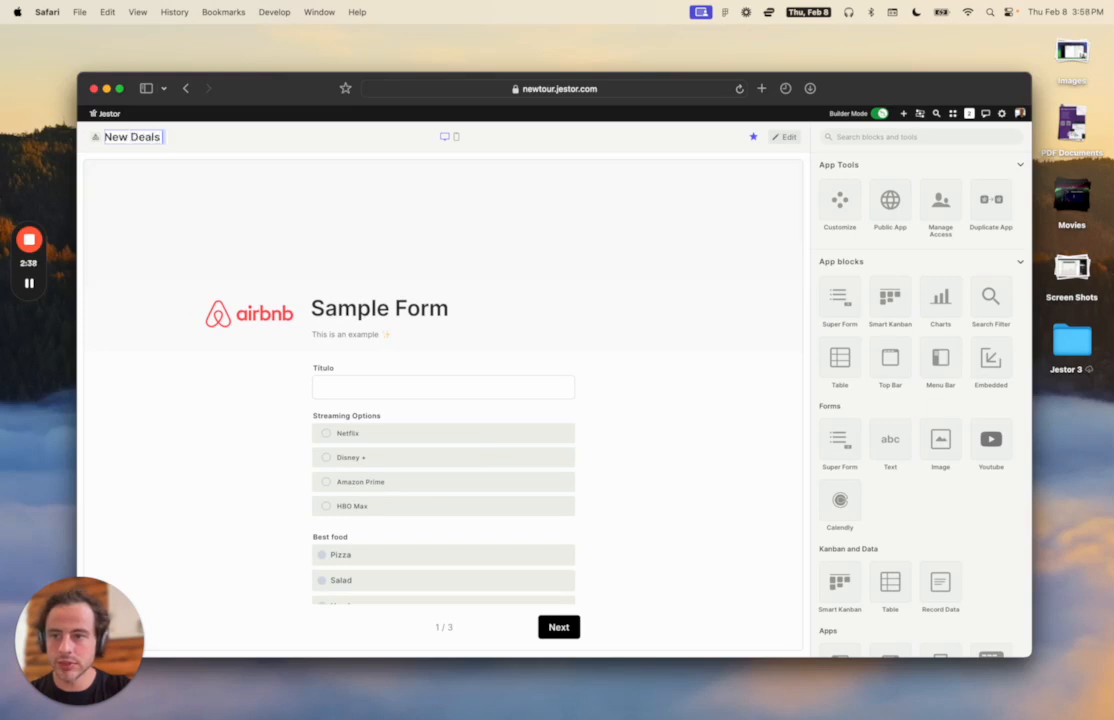
text( - Form)
click(249, 128)
Enter edit mode and open the form block's settings.
click(786, 137)
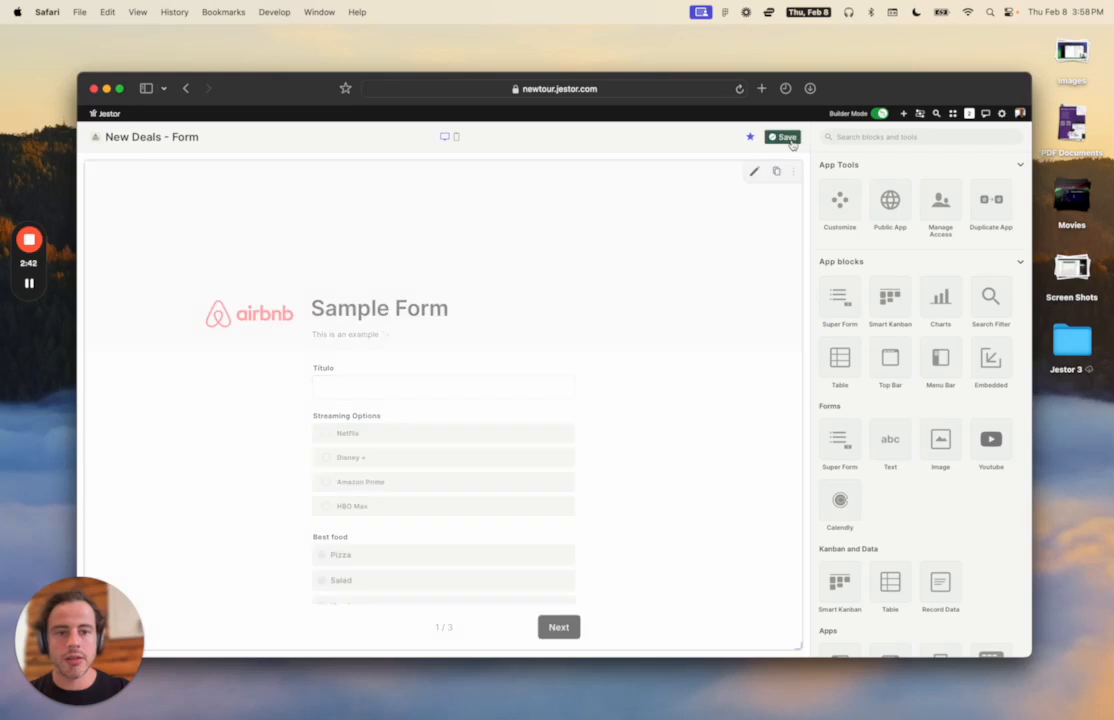
click(756, 173)
scroll(891, 232, down, 6)
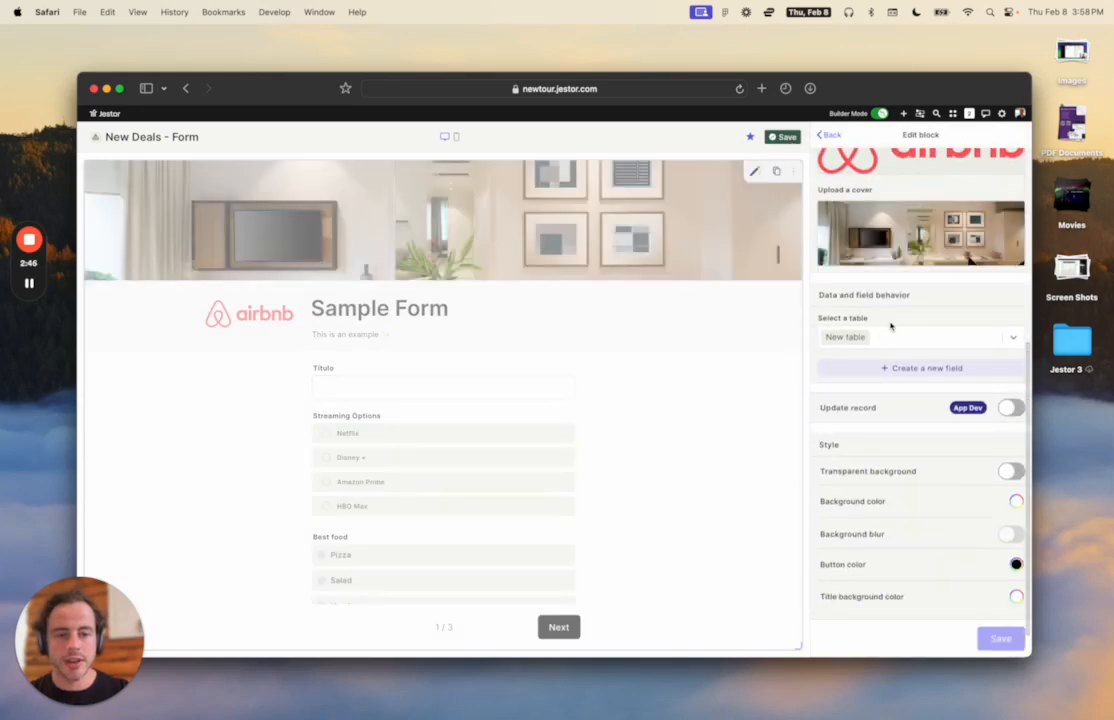
scroll(886, 334, down, 2)
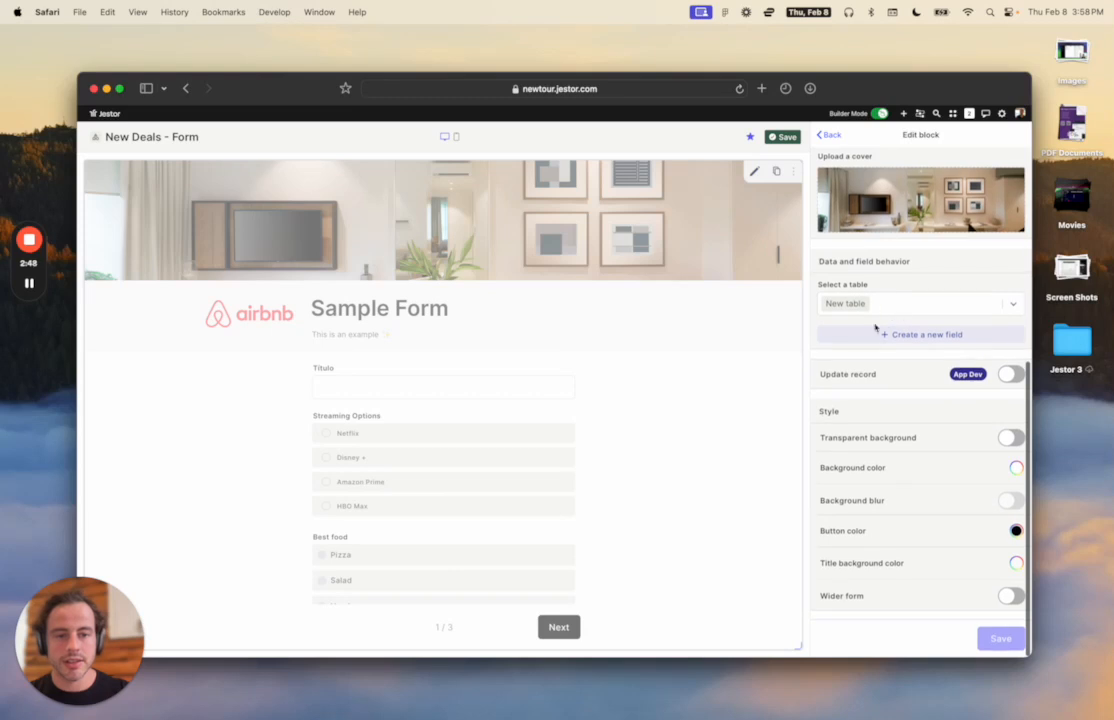
Start a new Single Option field named 'Deal temperature'.
click(908, 335)
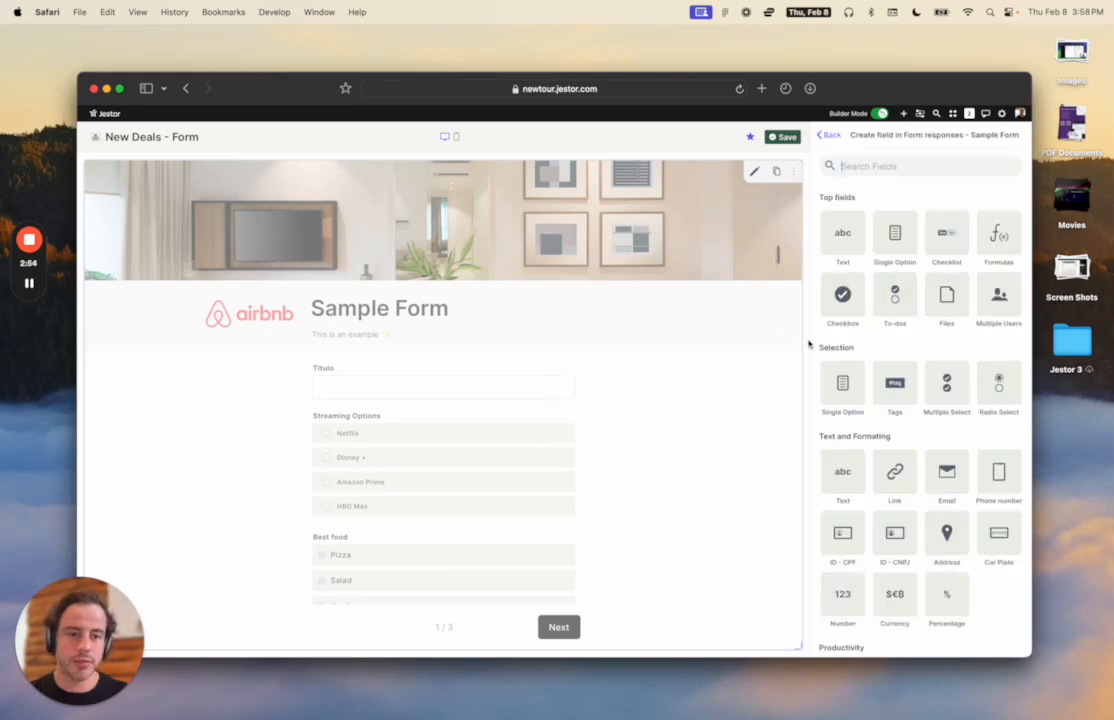
click(891, 235)
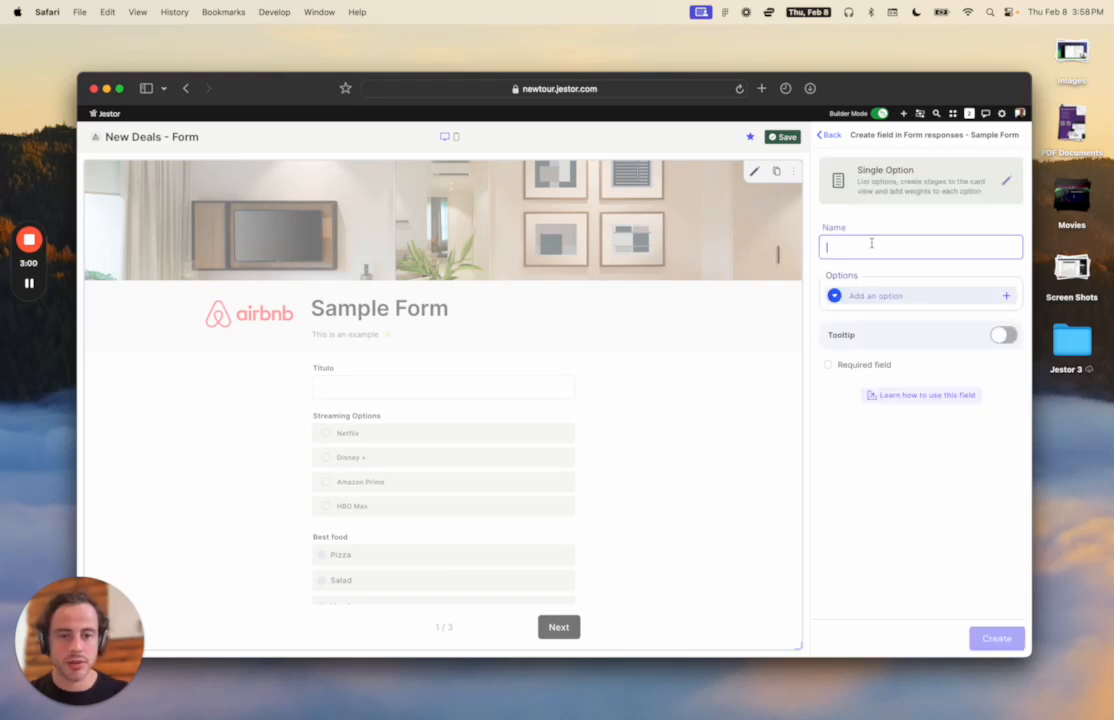
text(Compan)
key(BackSpace)
key(BackSpace)
key(BackSpace)
key(BackSpace)
key(BackSpace)
key(BackSpace)
text(Dea)
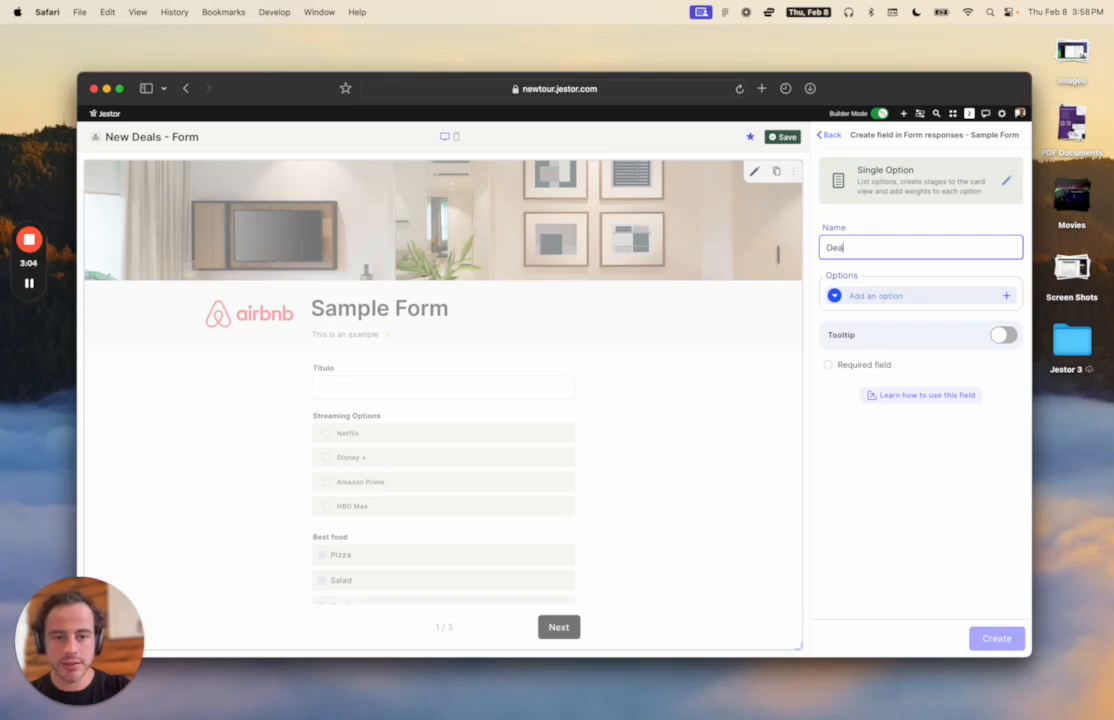
key(BackSpace)
key(BackSpace)
text(eal)
key(BackSpace)
key(BackSpace)
text(l )
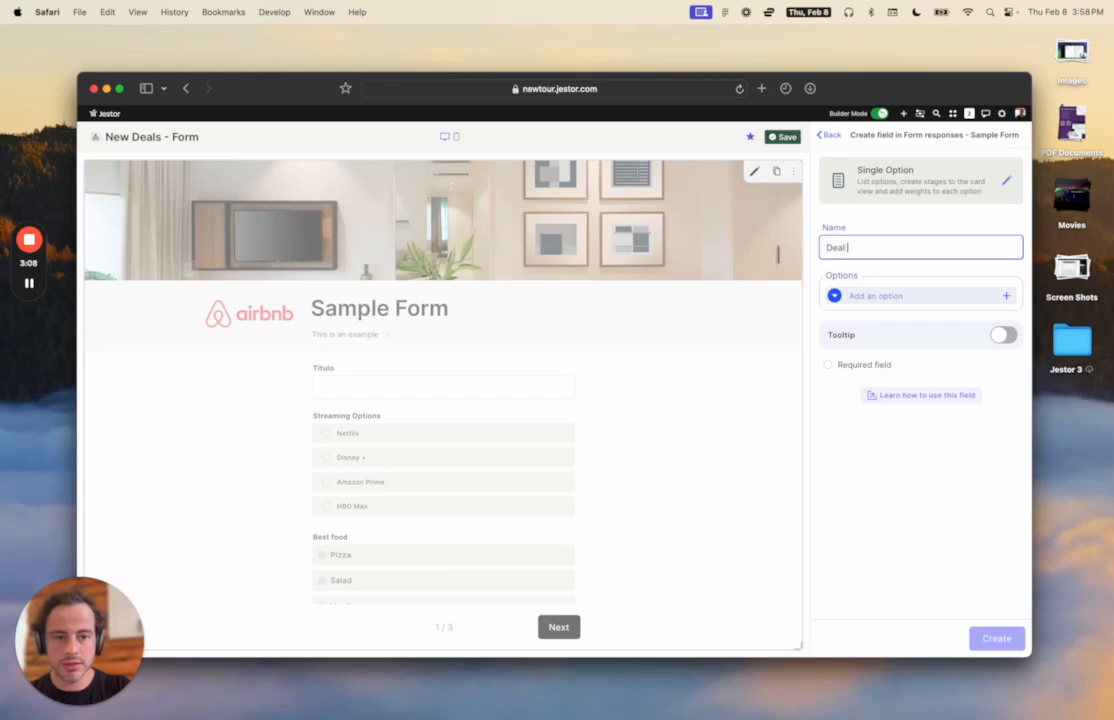
text(tempera)
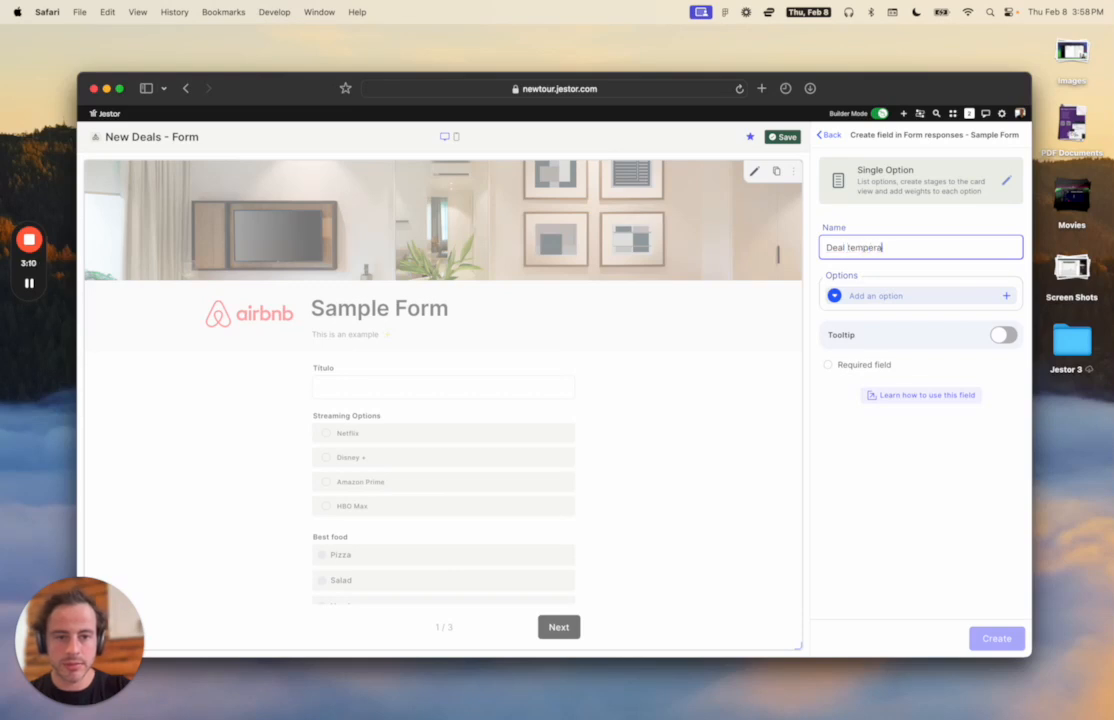
text(ture)
Add a red 'Hot' option and a 'Cold' option, then create the field.
click(903, 295)
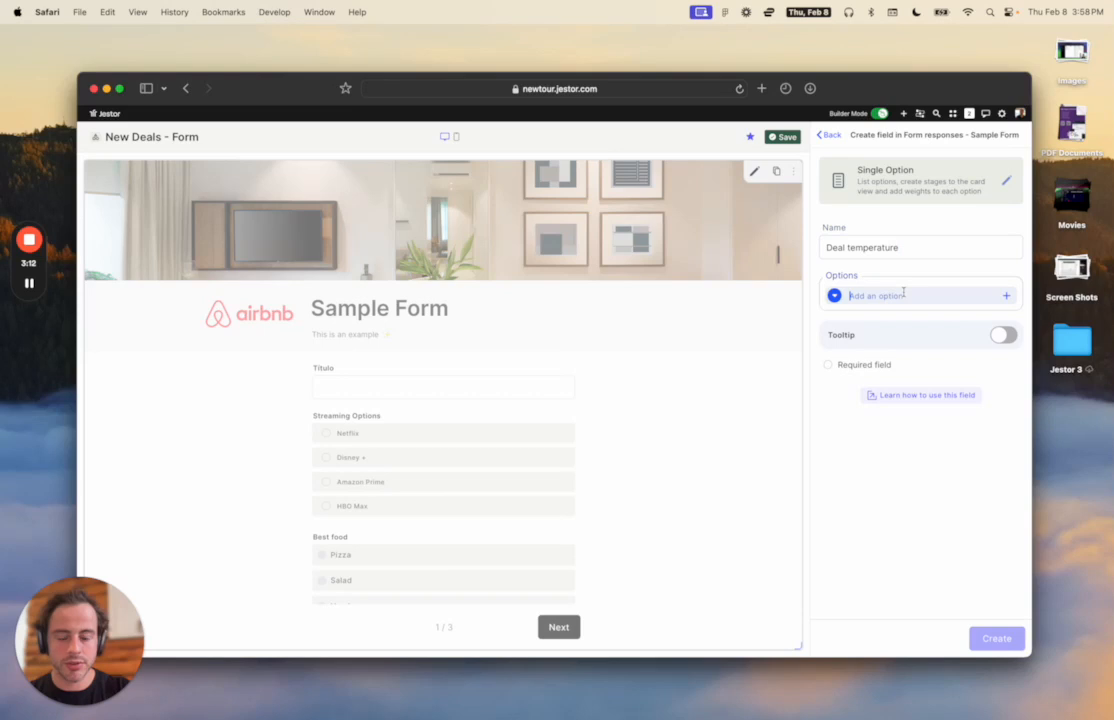
text(Hot)
key(Return)
text(Cold)
key(Return)
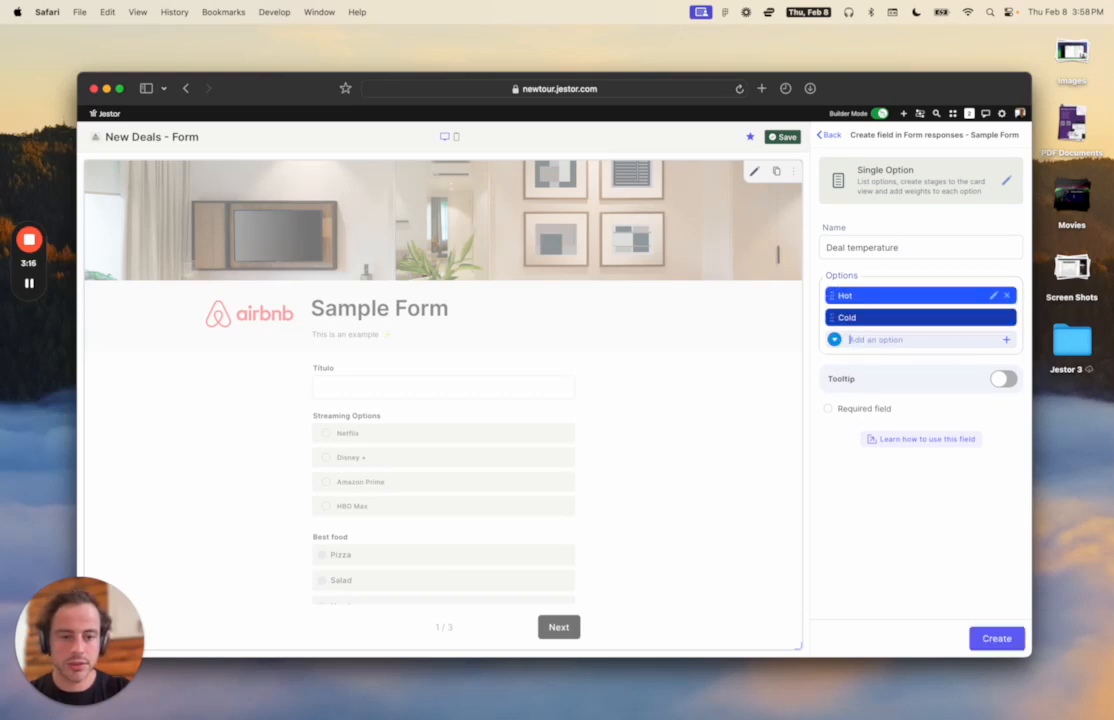
click(992, 295)
click(912, 460)
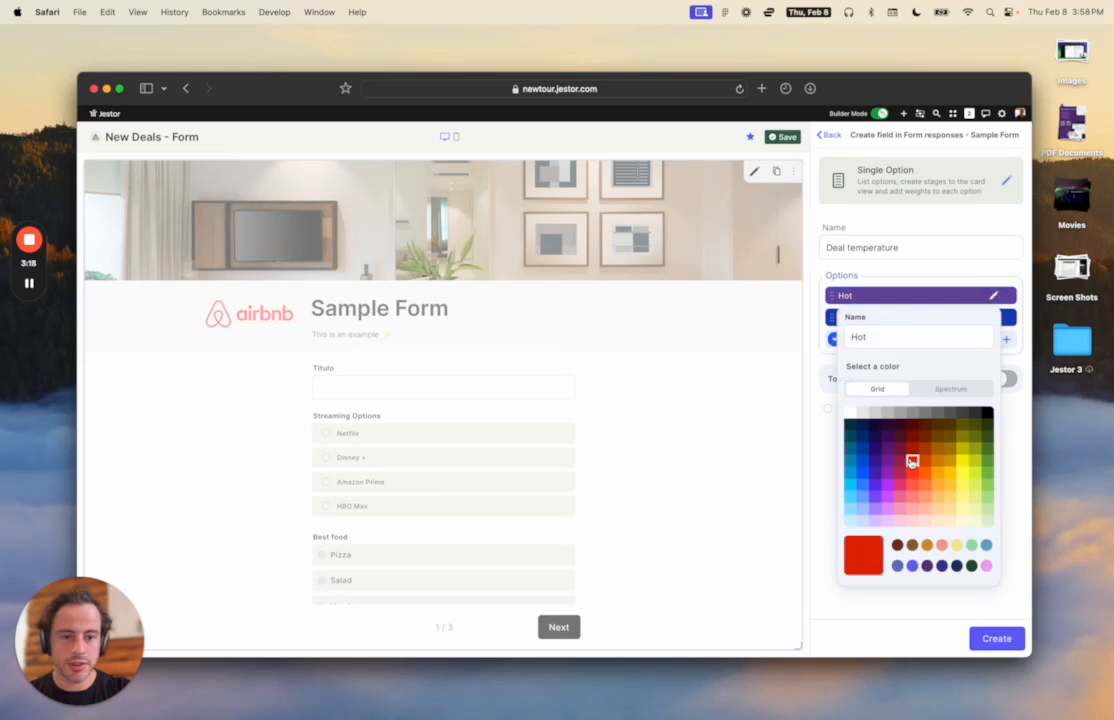
click(1022, 327)
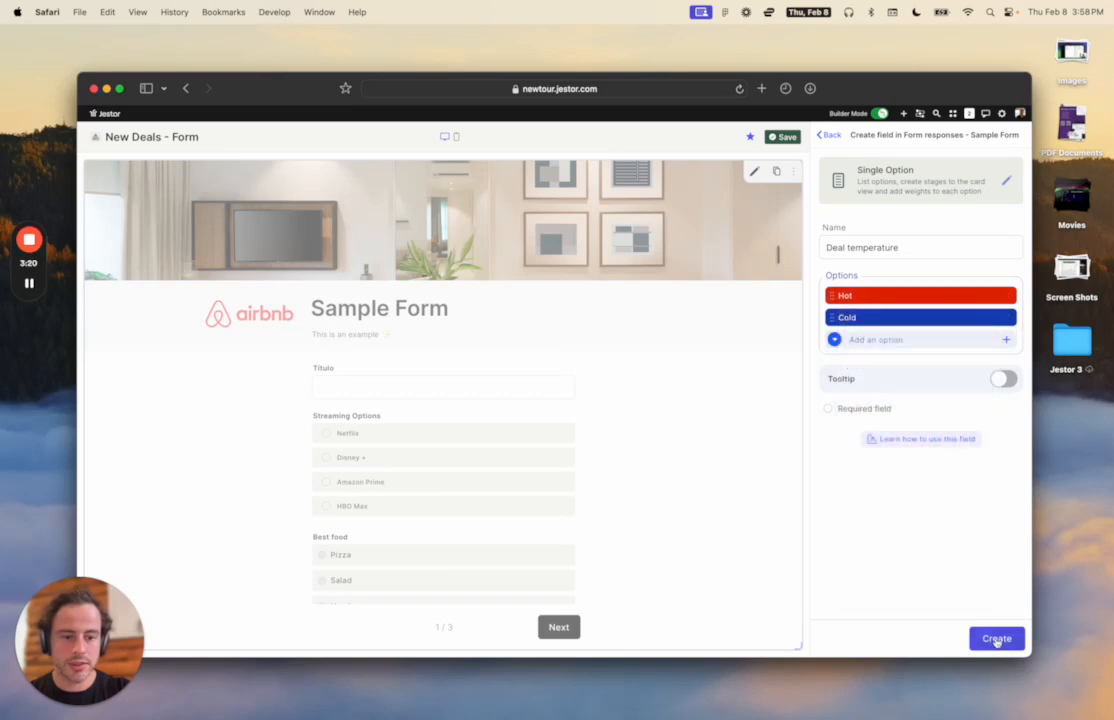
click(997, 638)
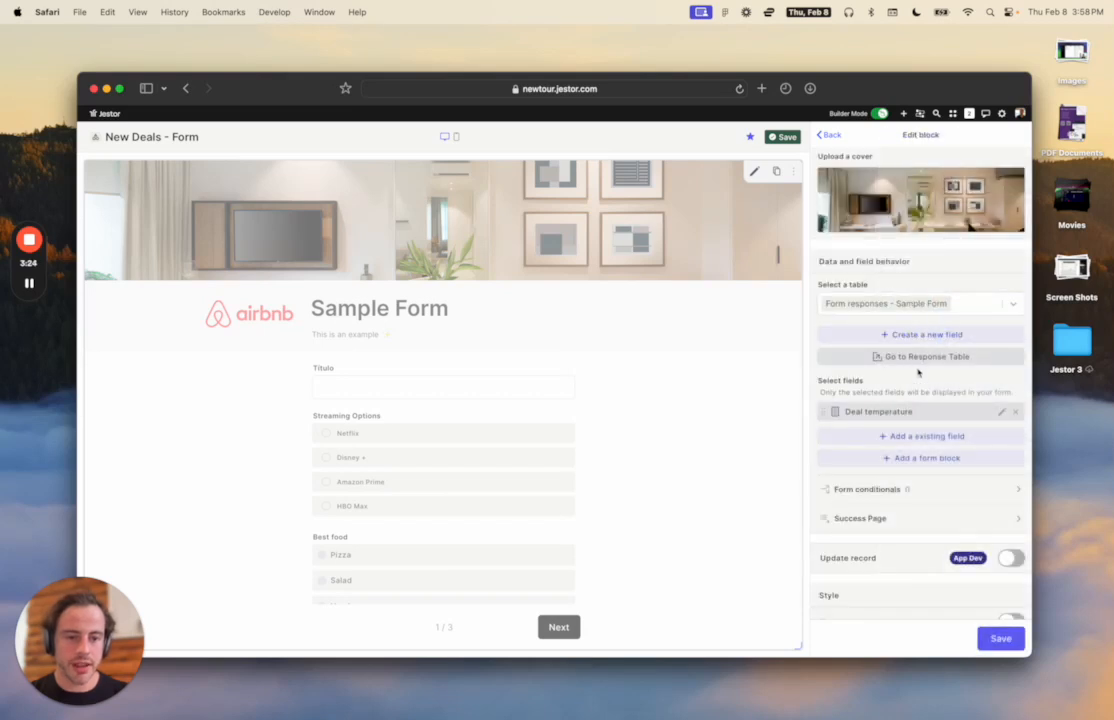
Create a Currency field named 'Deal Size'.
scroll(919, 377, down, 2)
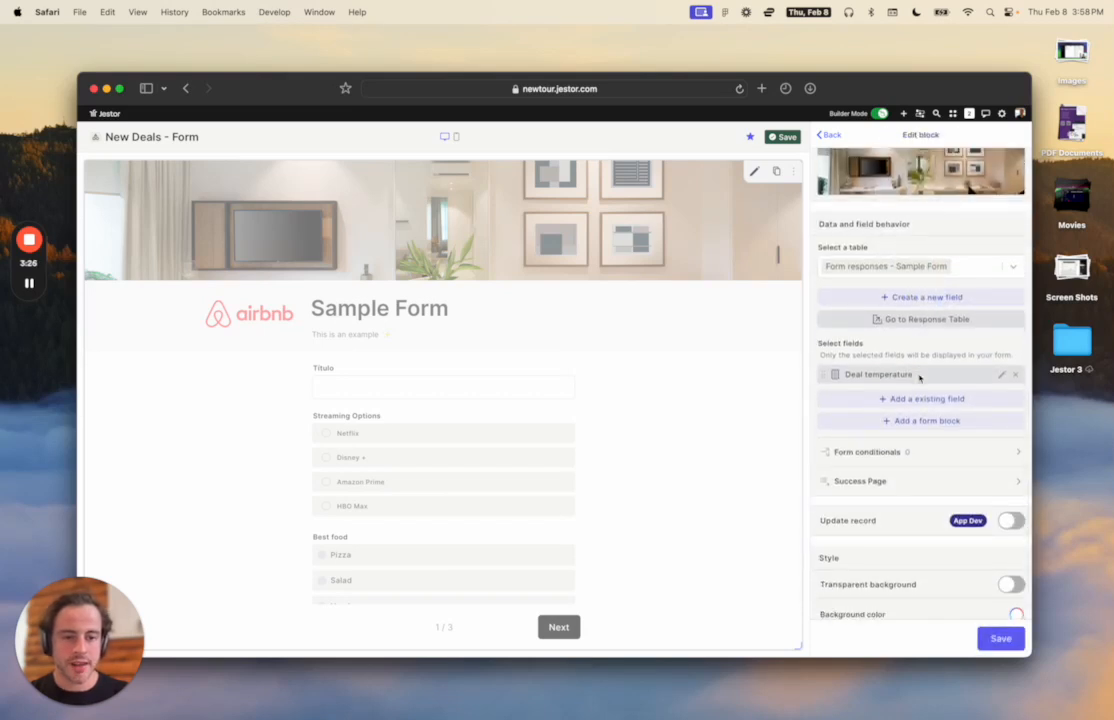
click(898, 400)
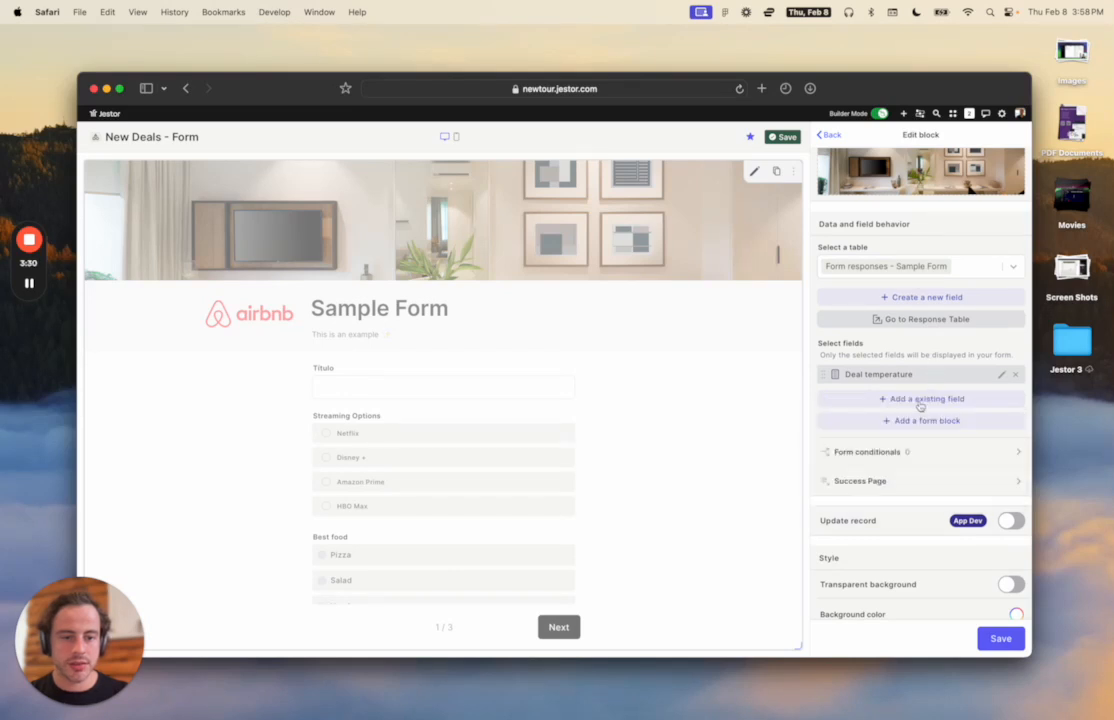
click(924, 297)
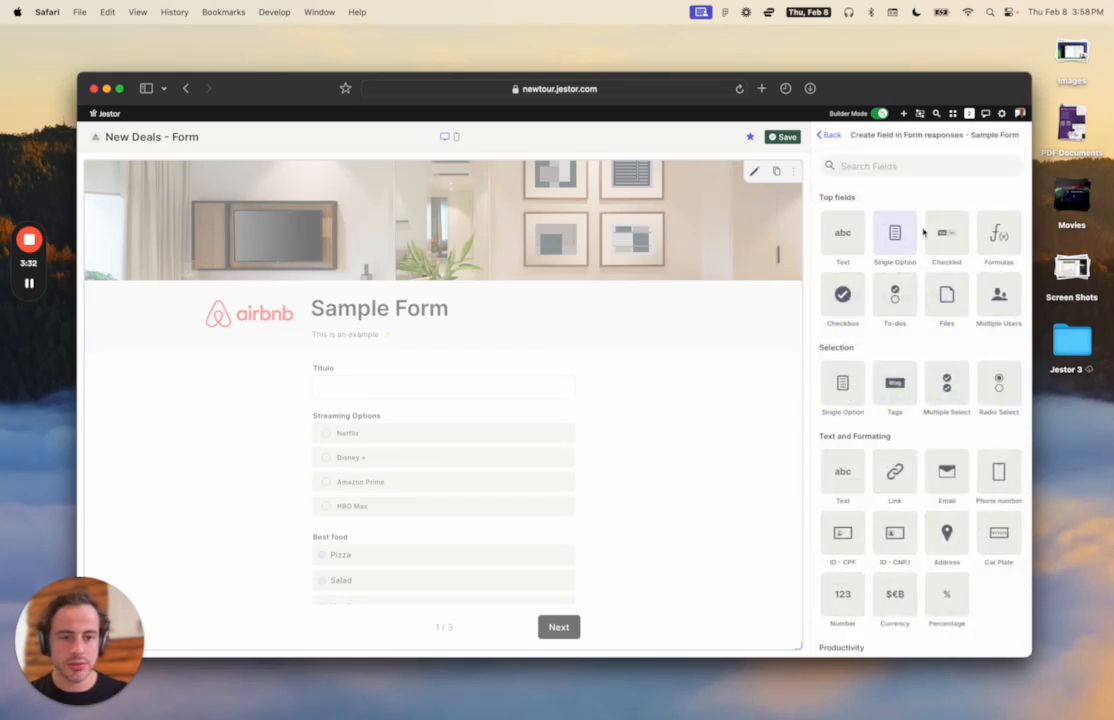
text(c)
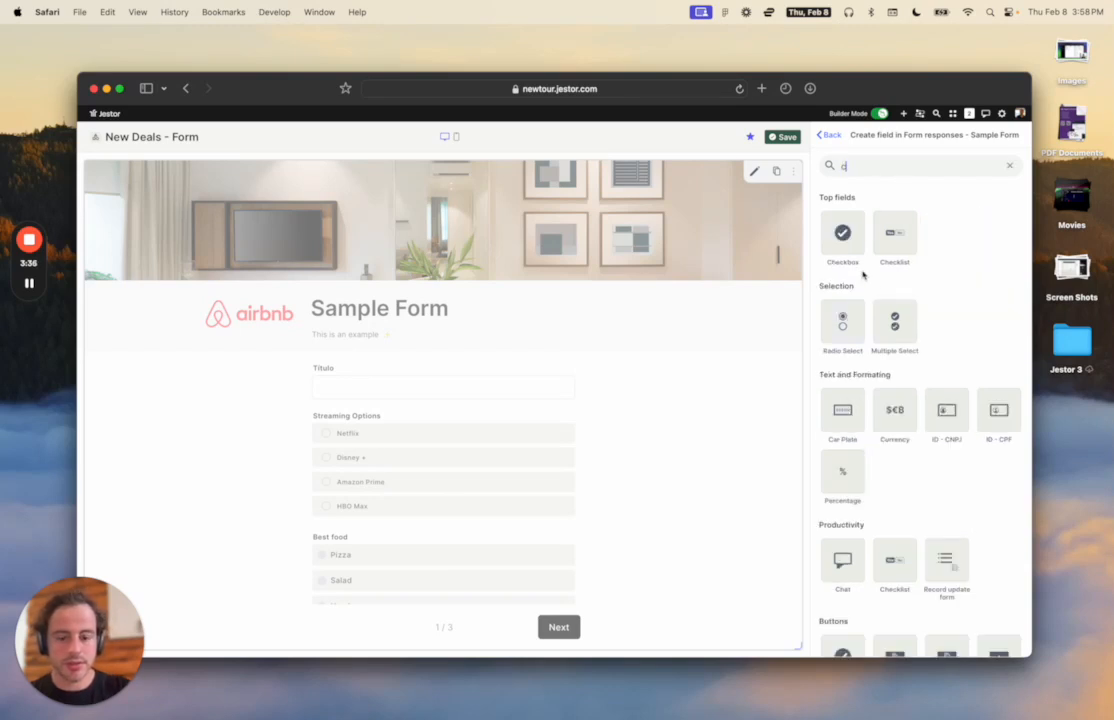
text(u)
click(840, 238)
text(Deal Size)
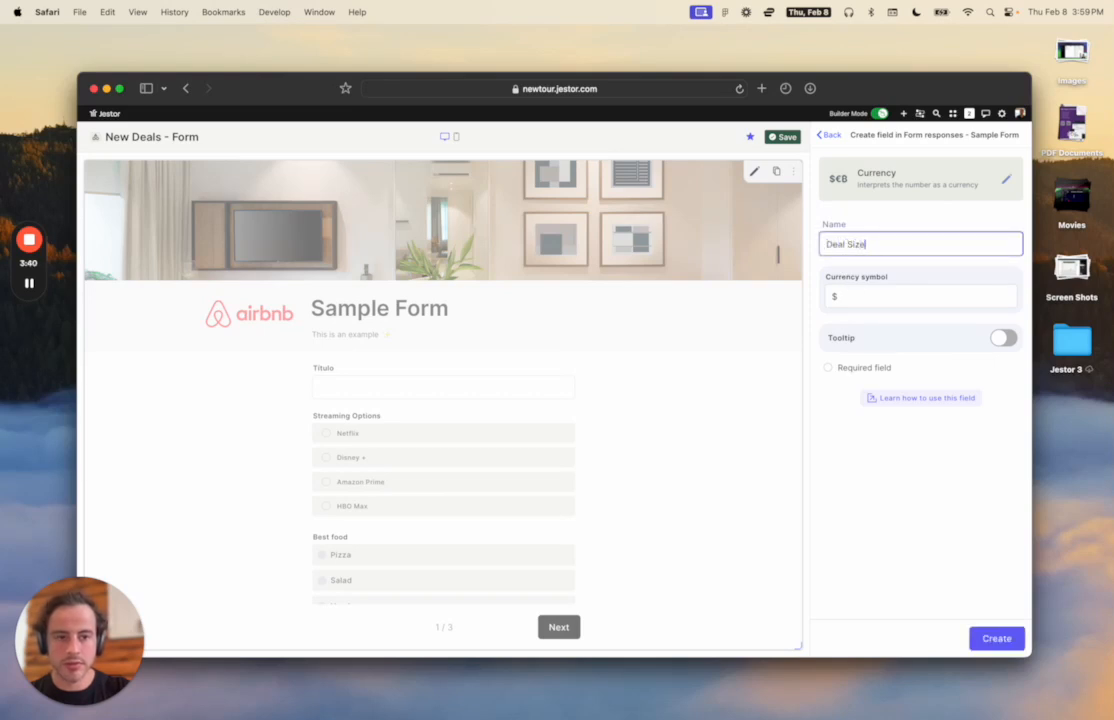
click(996, 638)
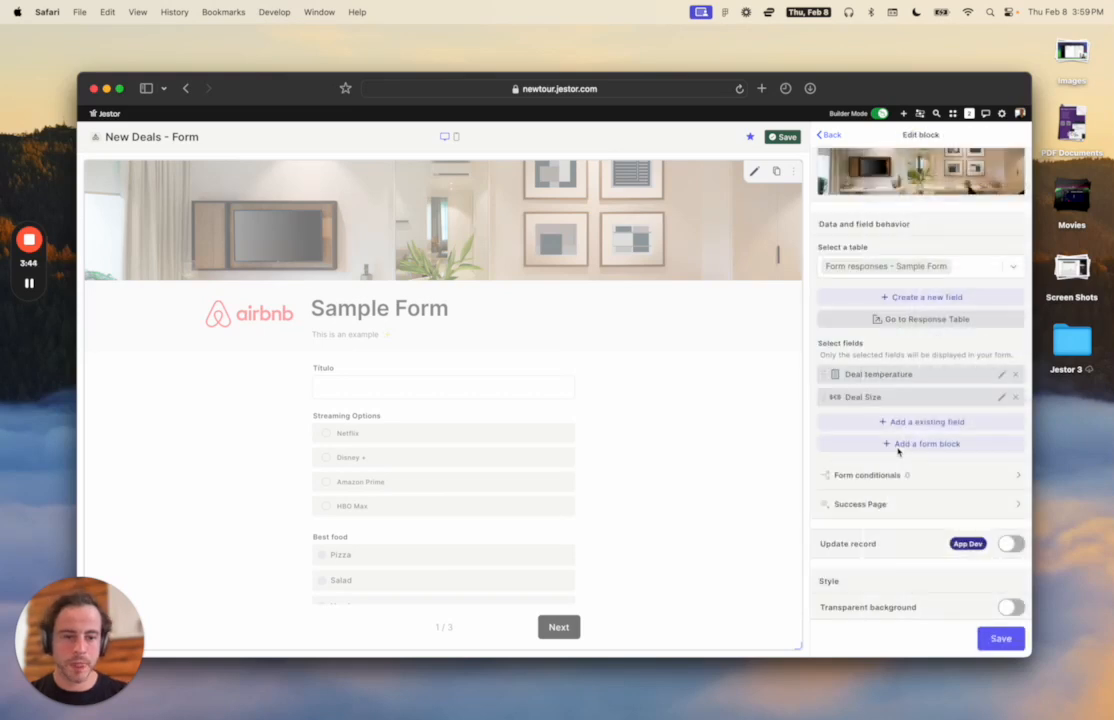
Add the Title field at the top, labelled 'Deal Title', and save the block.
scroll(905, 430, down, 1)
click(926, 392)
click(908, 413)
drag(823, 387, 826, 343)
click(1002, 343)
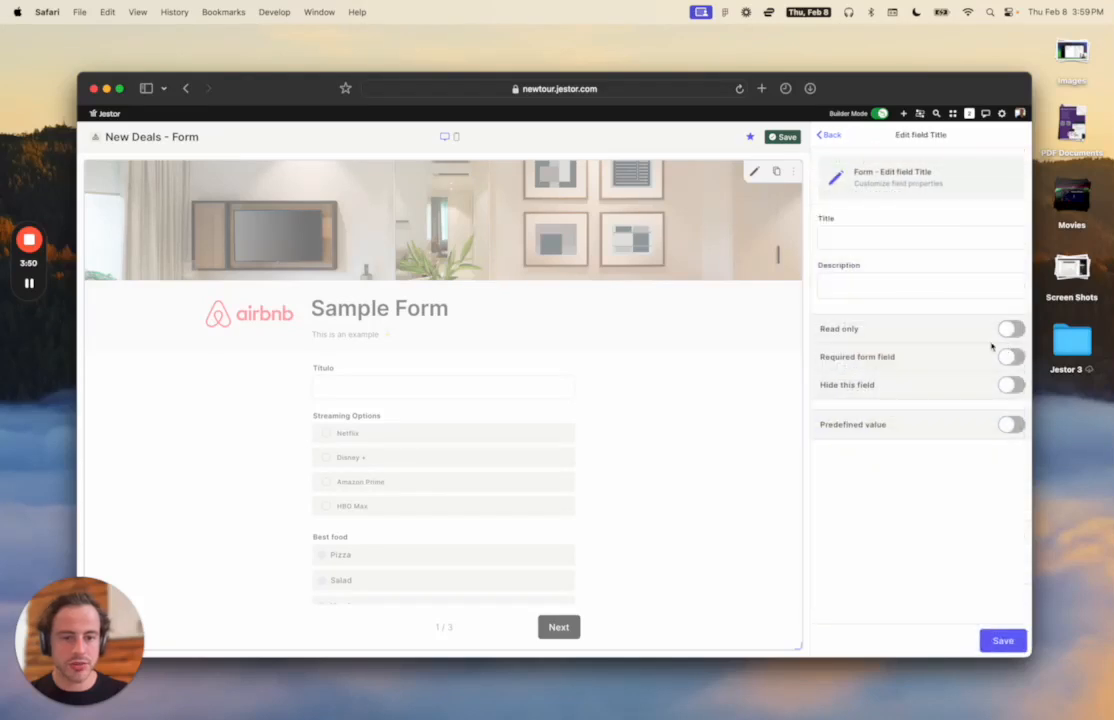
click(845, 237)
text(DE)
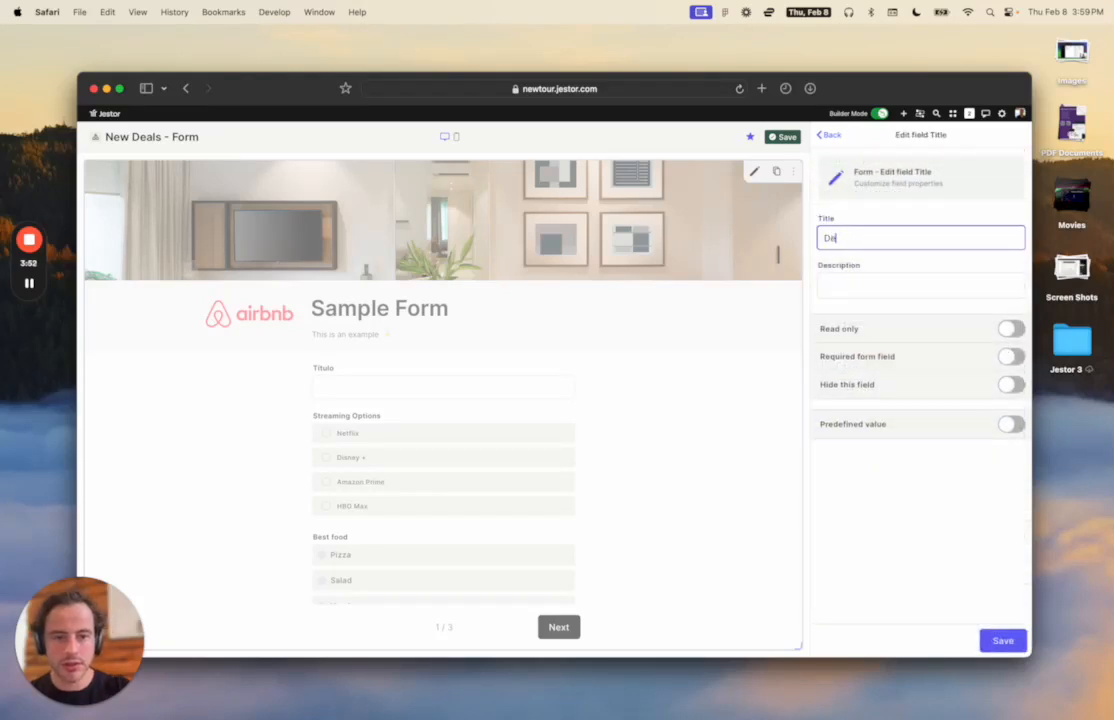
text(al Title)
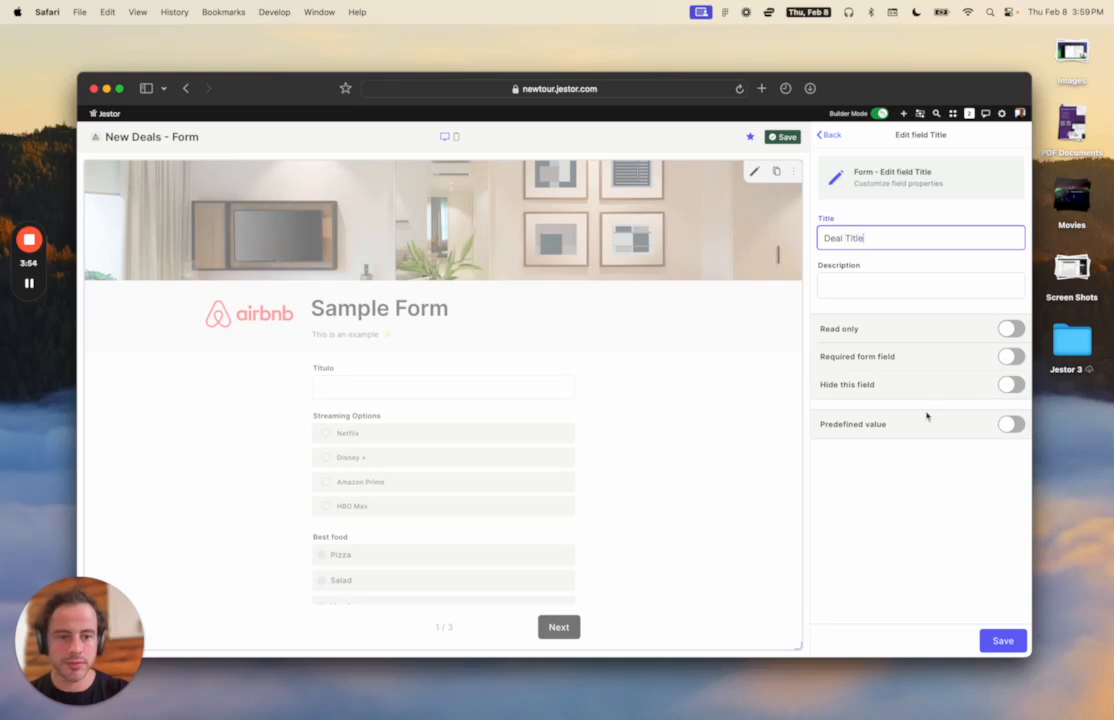
click(1002, 640)
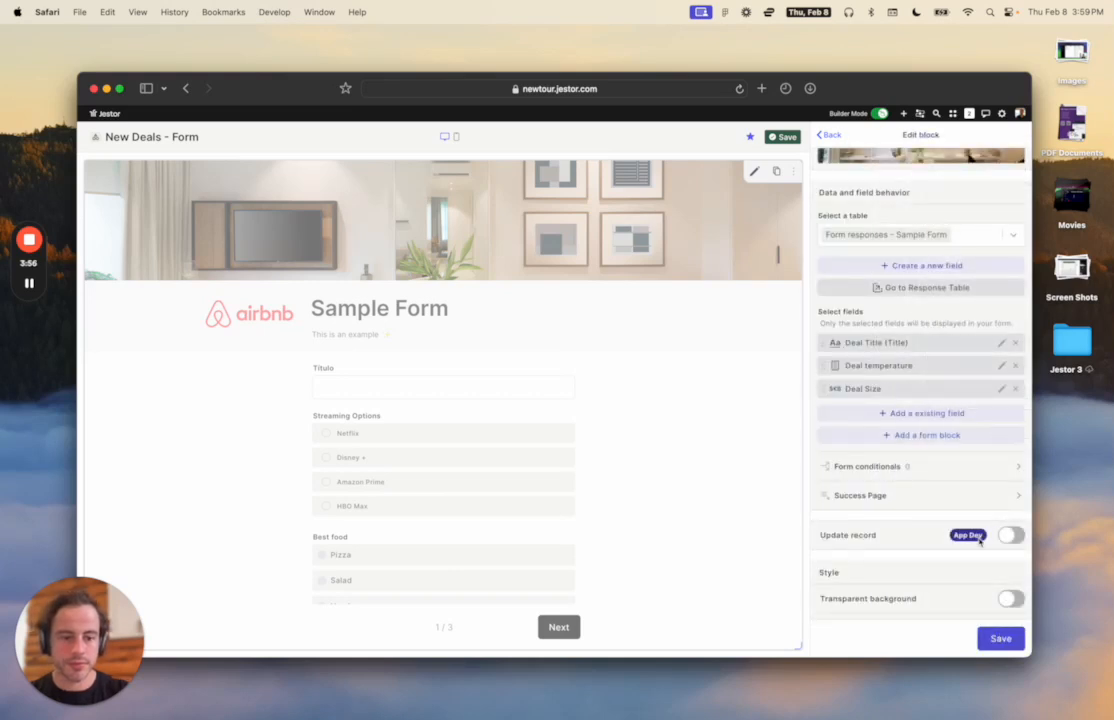
scroll(986, 590, down, 4)
click(1000, 638)
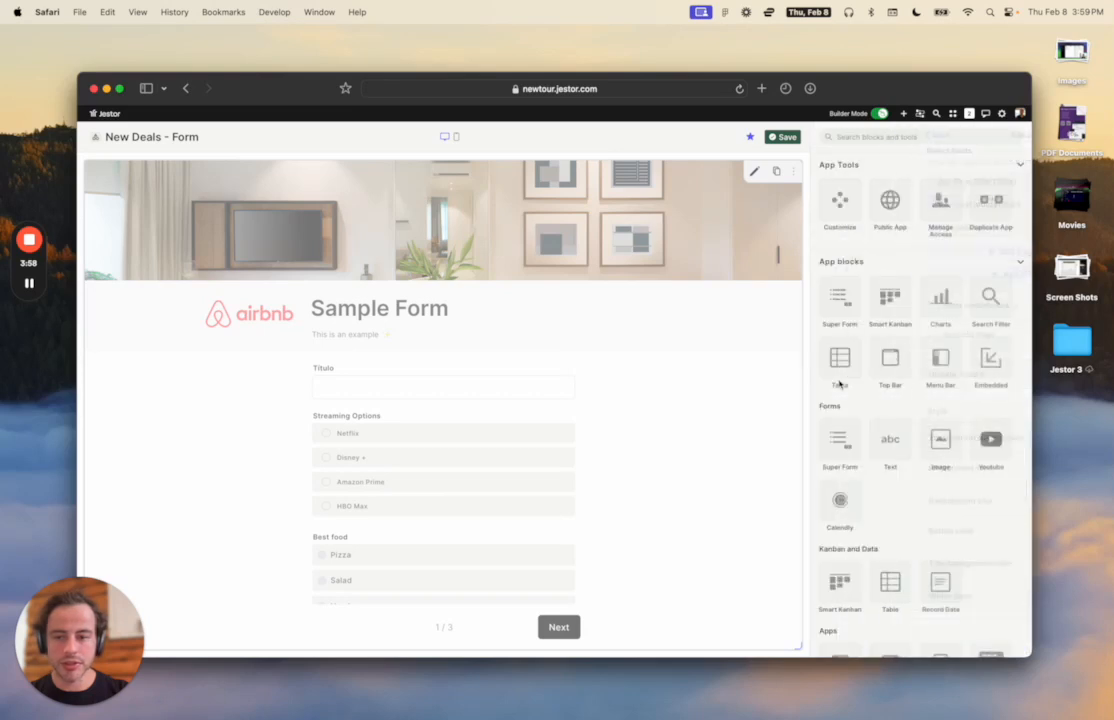
Remove the form's airbnb logo and cover image.
click(756, 171)
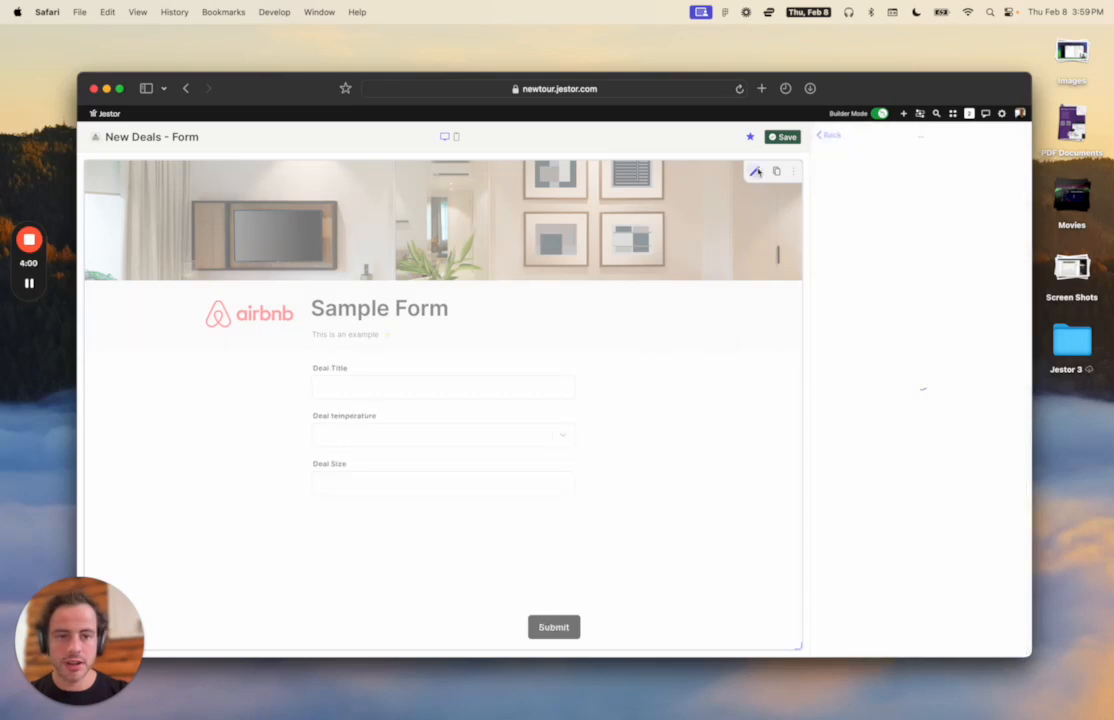
click(992, 453)
click(988, 529)
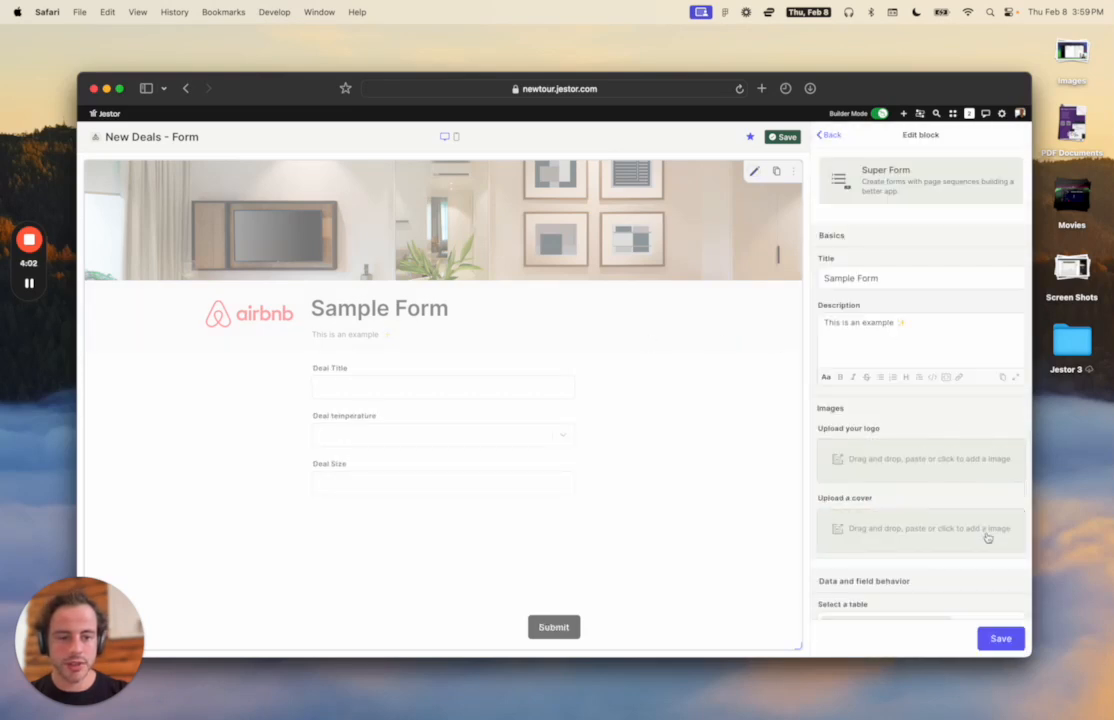
click(1000, 638)
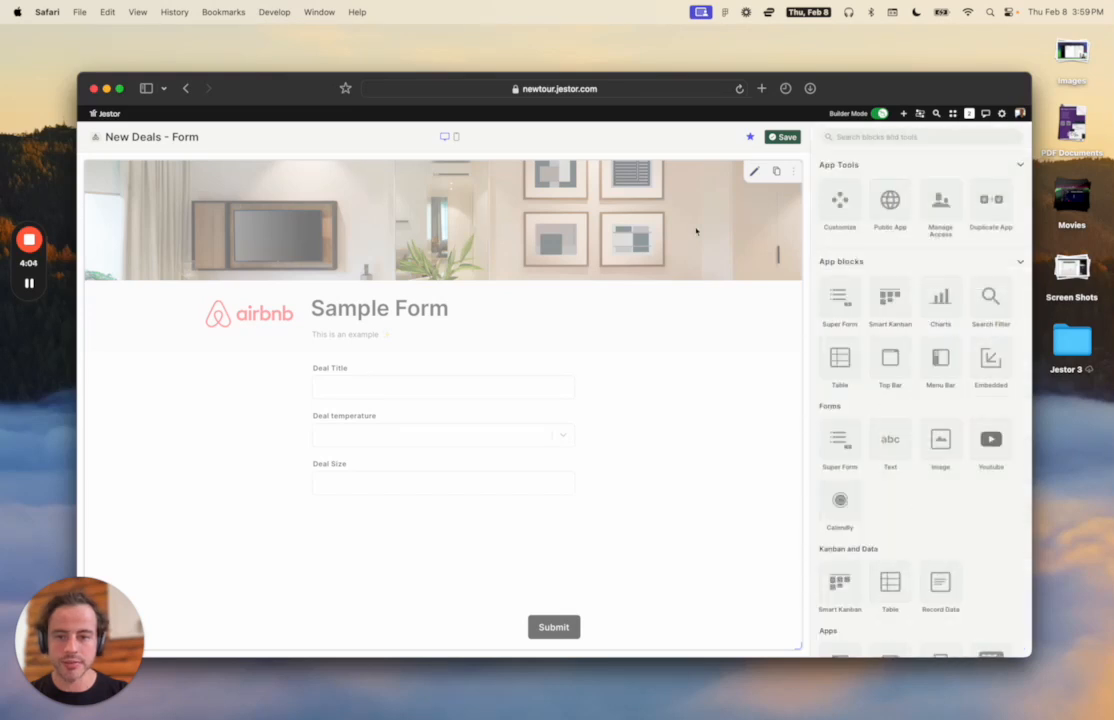
Retitle the form 'New Deal' and save the page.
click(754, 171)
triple_click(849, 277)
text(New Deal)
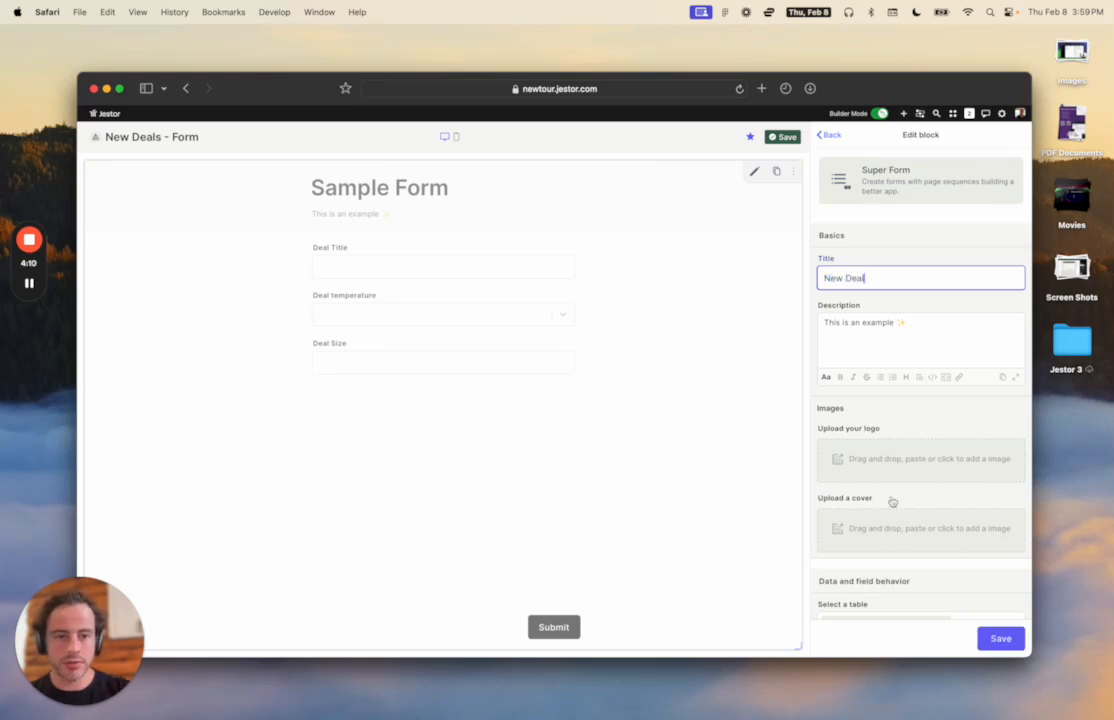
click(1001, 638)
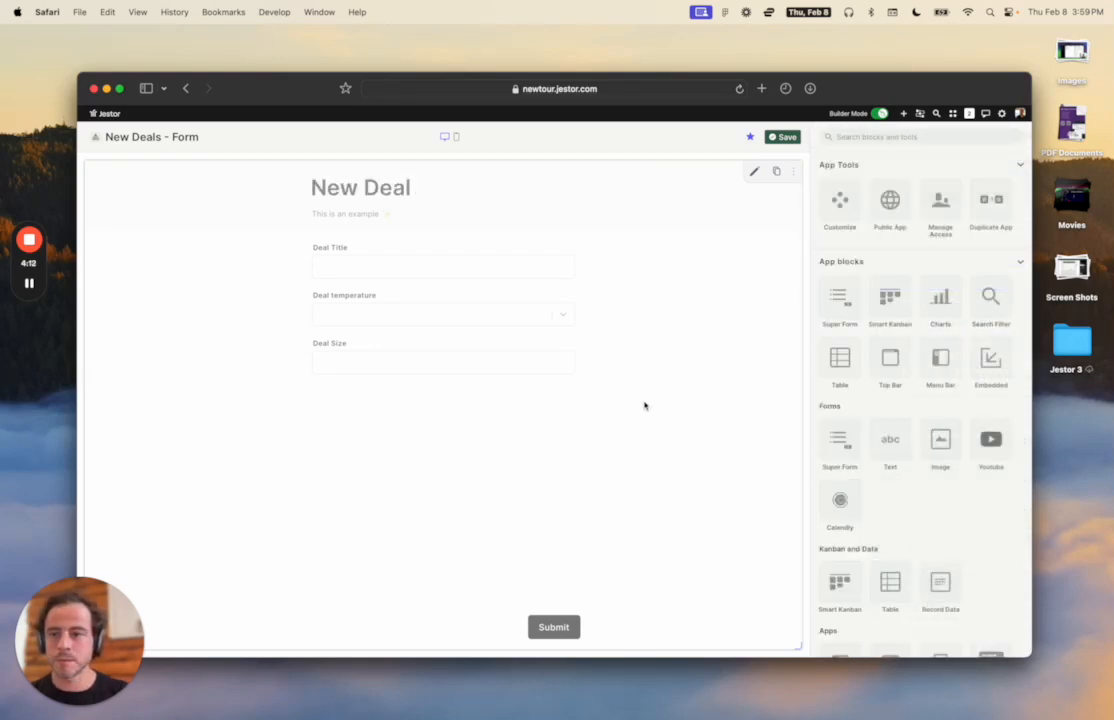
click(787, 139)
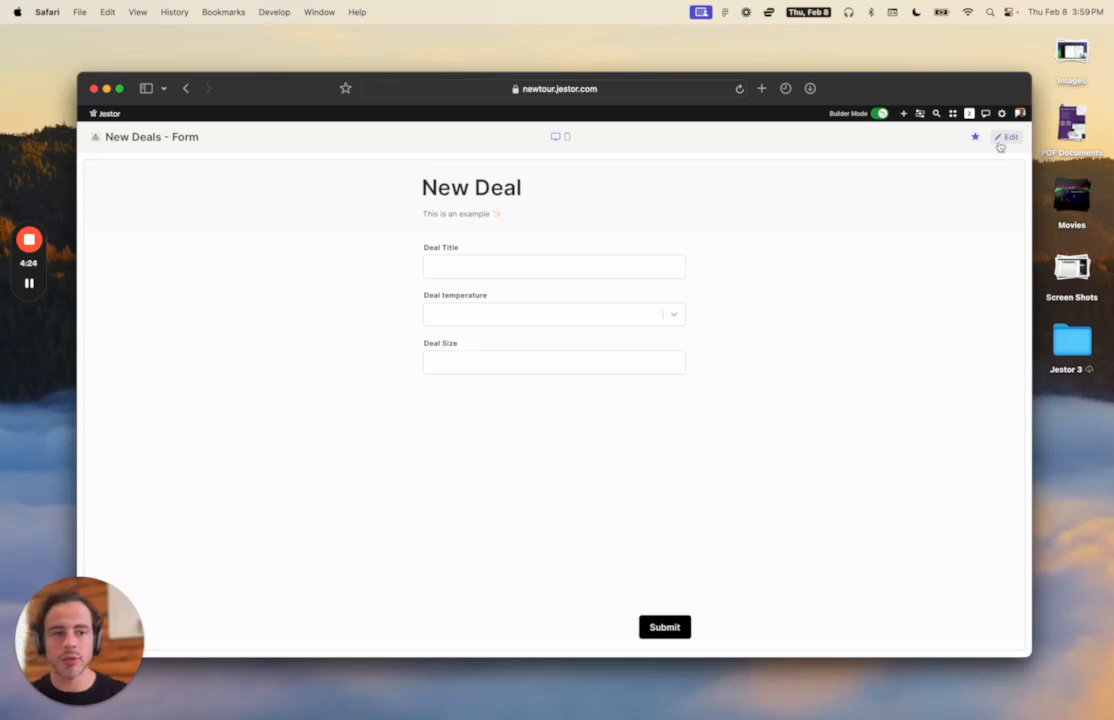
Open the form's responses table in a new tab, then return to the New Deals form.
click(1005, 137)
click(752, 172)
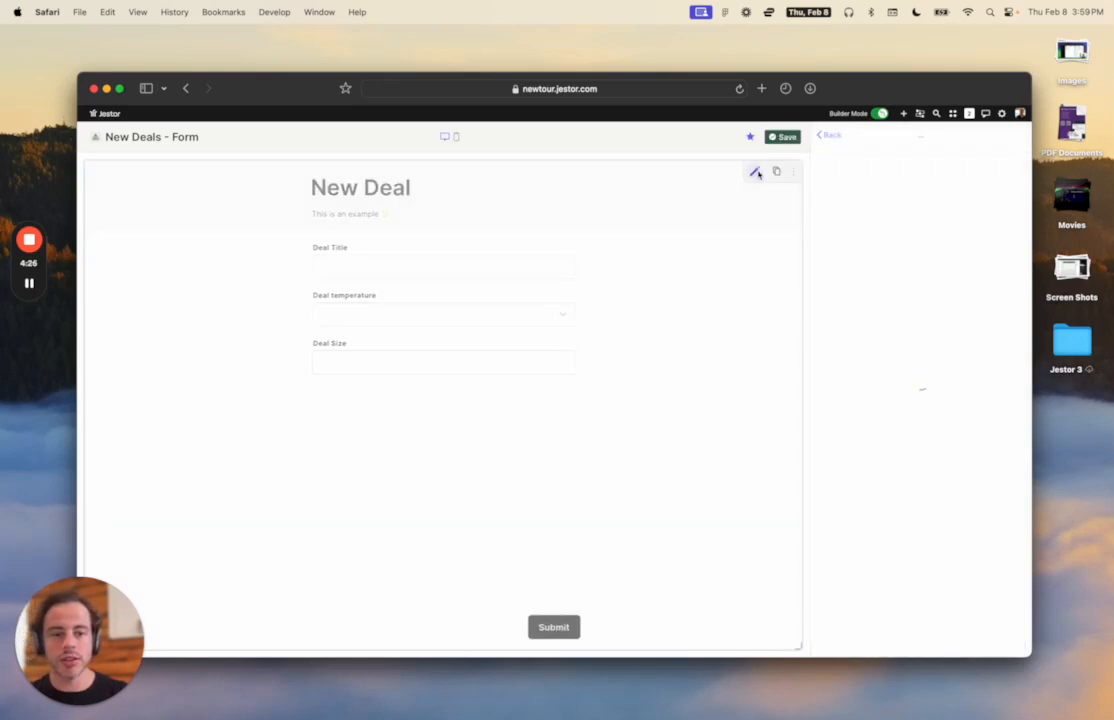
scroll(878, 313, down, 8)
click(912, 340)
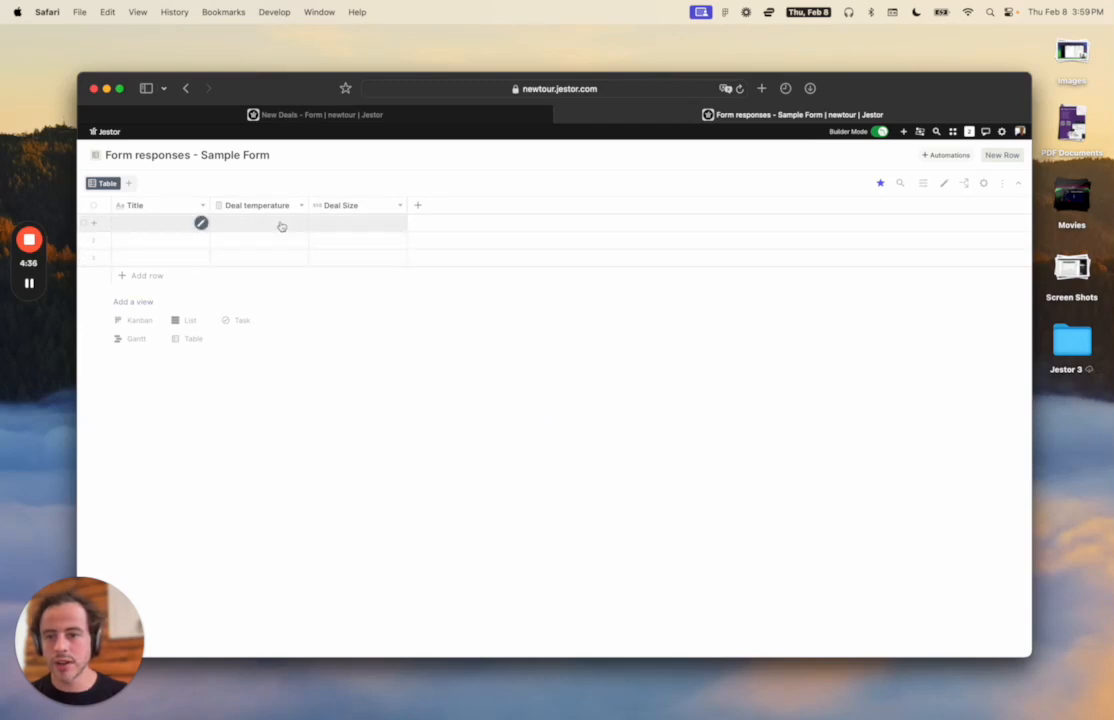
click(380, 116)
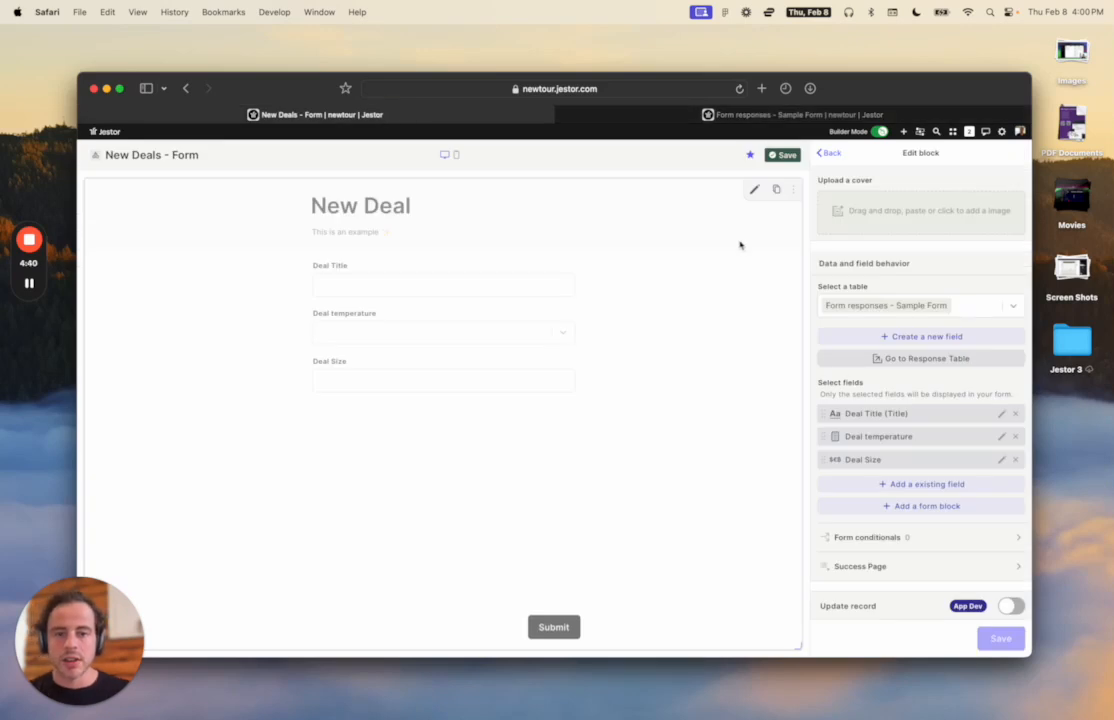
click(903, 131)
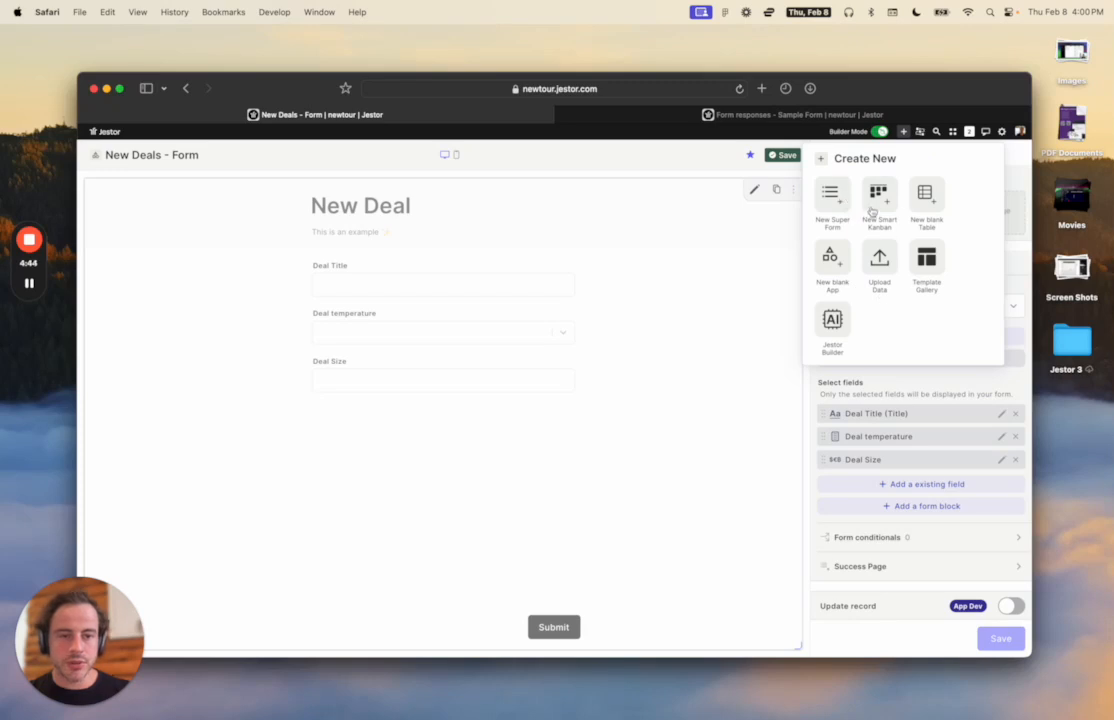
Add another app from the sample Super Form and open its block settings.
click(831, 200)
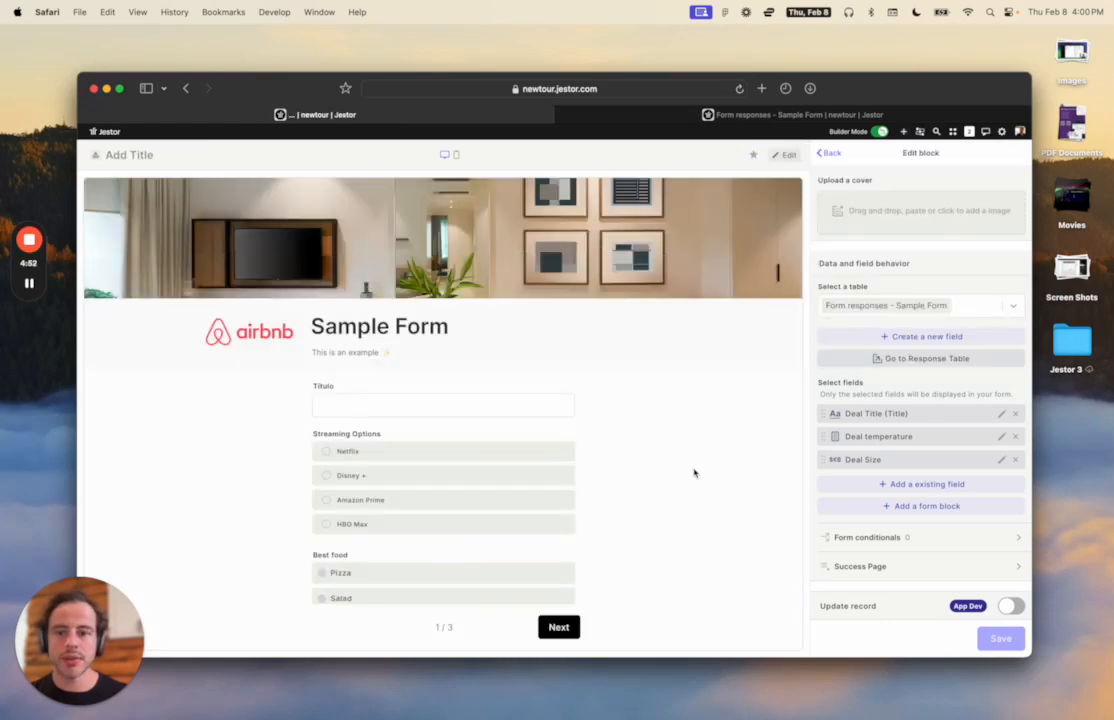
click(788, 157)
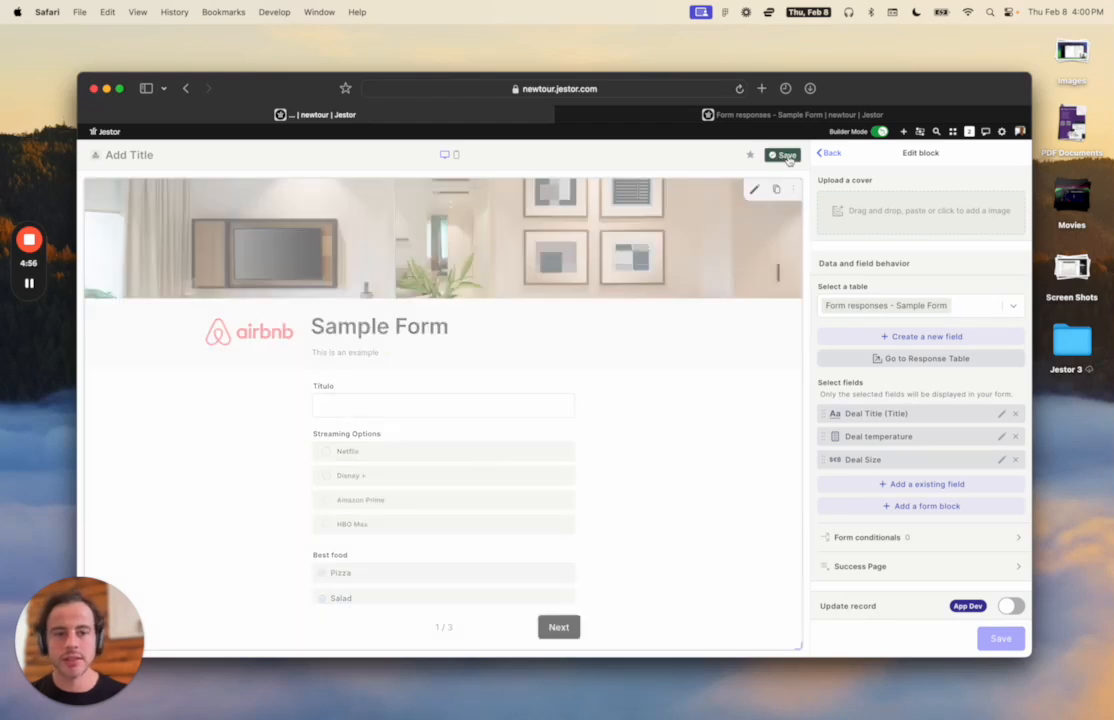
click(754, 189)
Title the form 'Contacts' and delete its description text.
triple_click(851, 296)
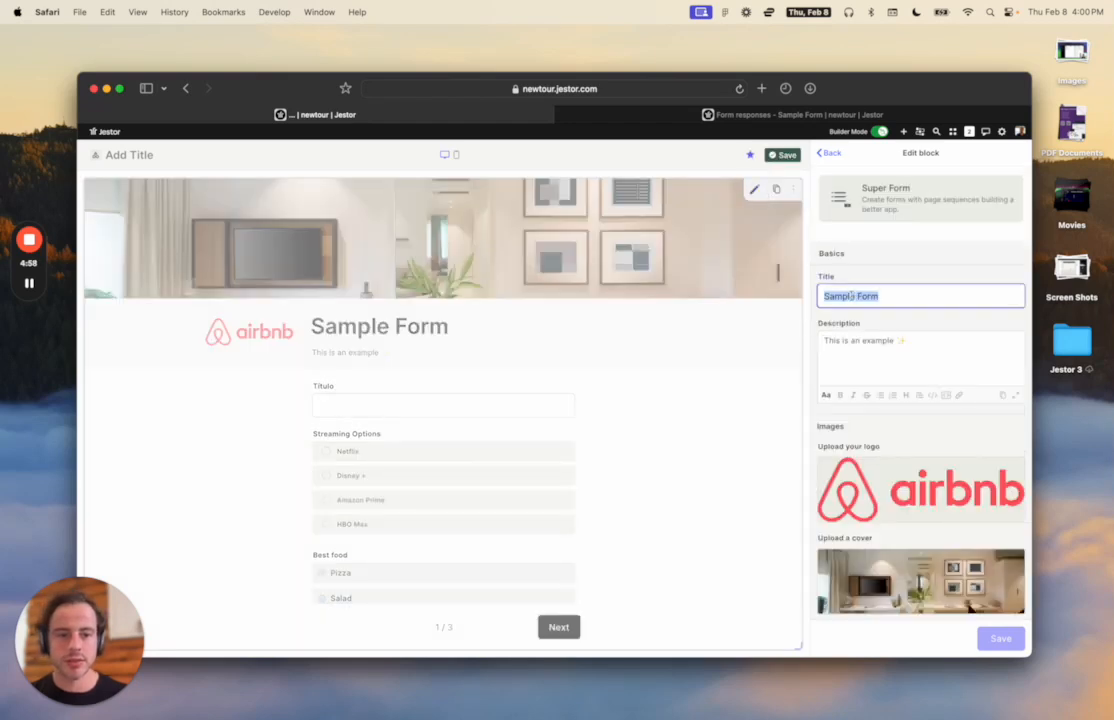
text(Conta)
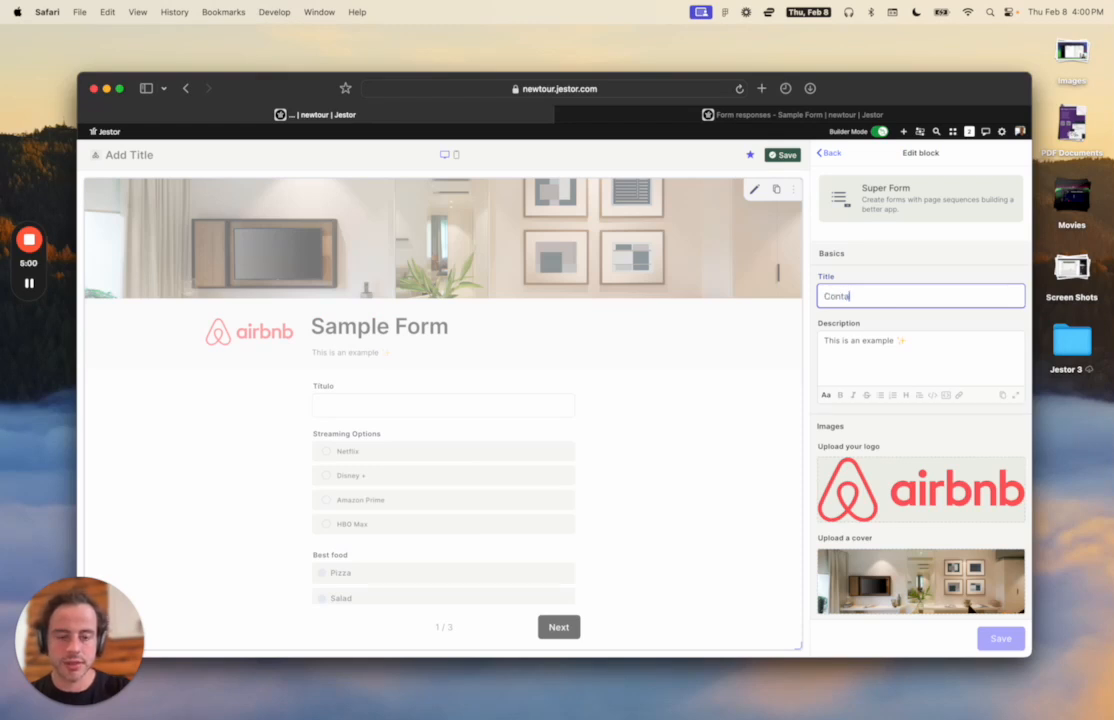
text(ctos)
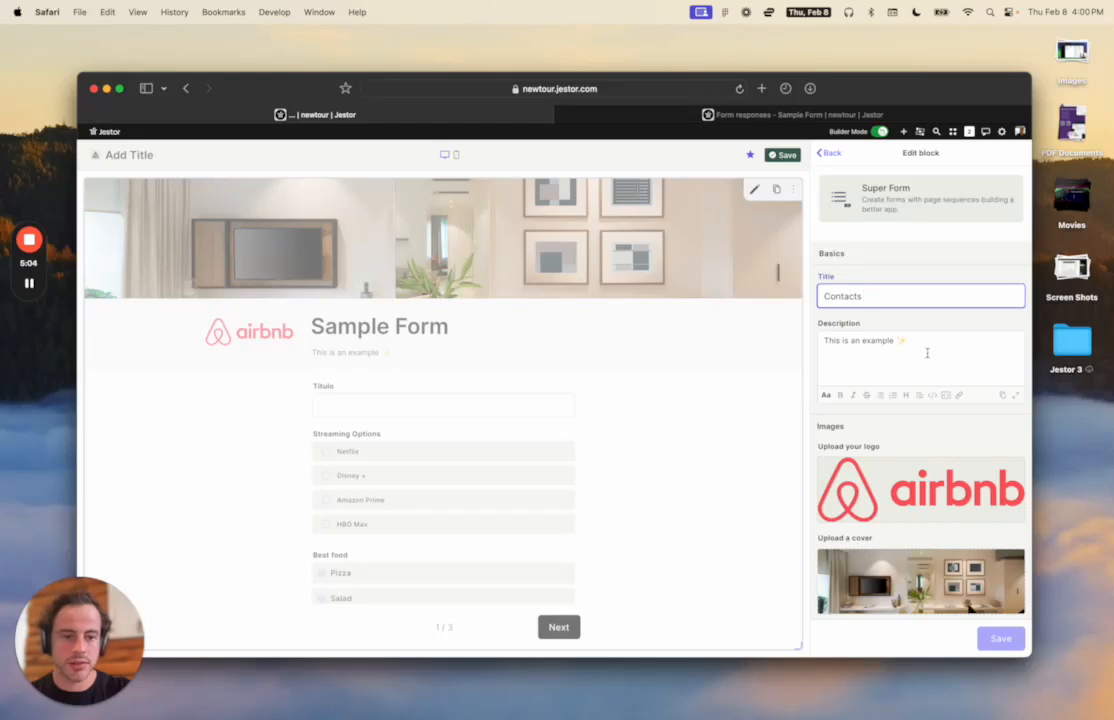
click(927, 353)
key(super+a)
key(BackSpace)
Remove the logo and cover images, then begin creating a new field.
click(988, 471)
scroll(987, 472, down, 3)
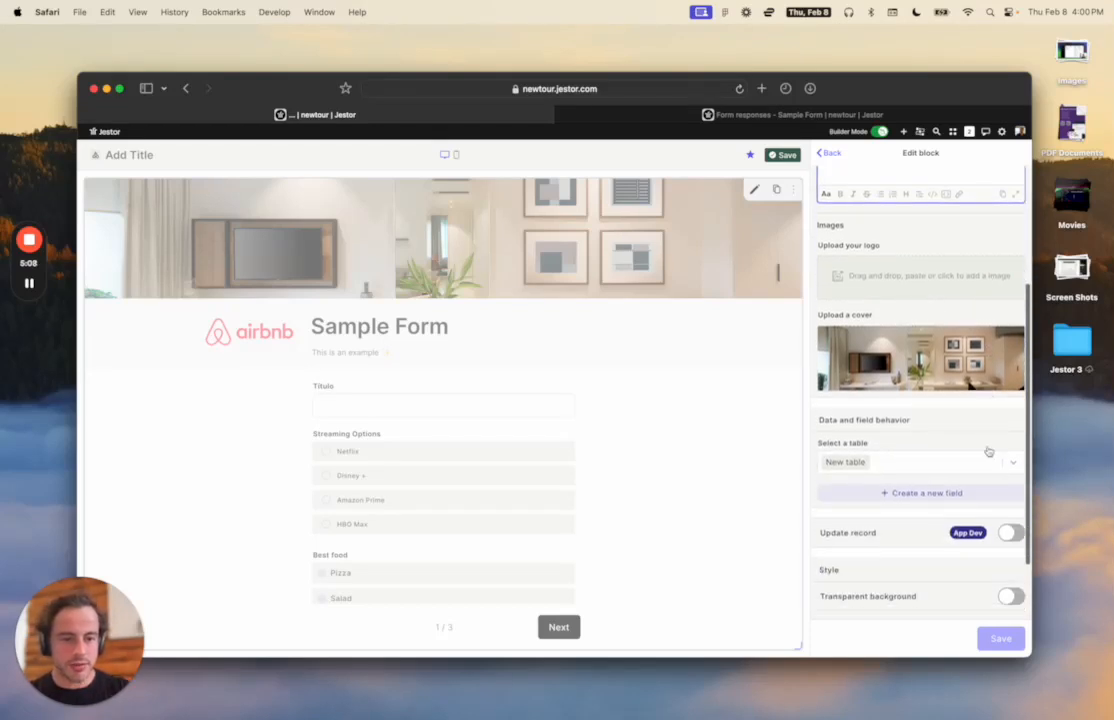
click(998, 345)
scroll(958, 361, down, 2)
click(937, 346)
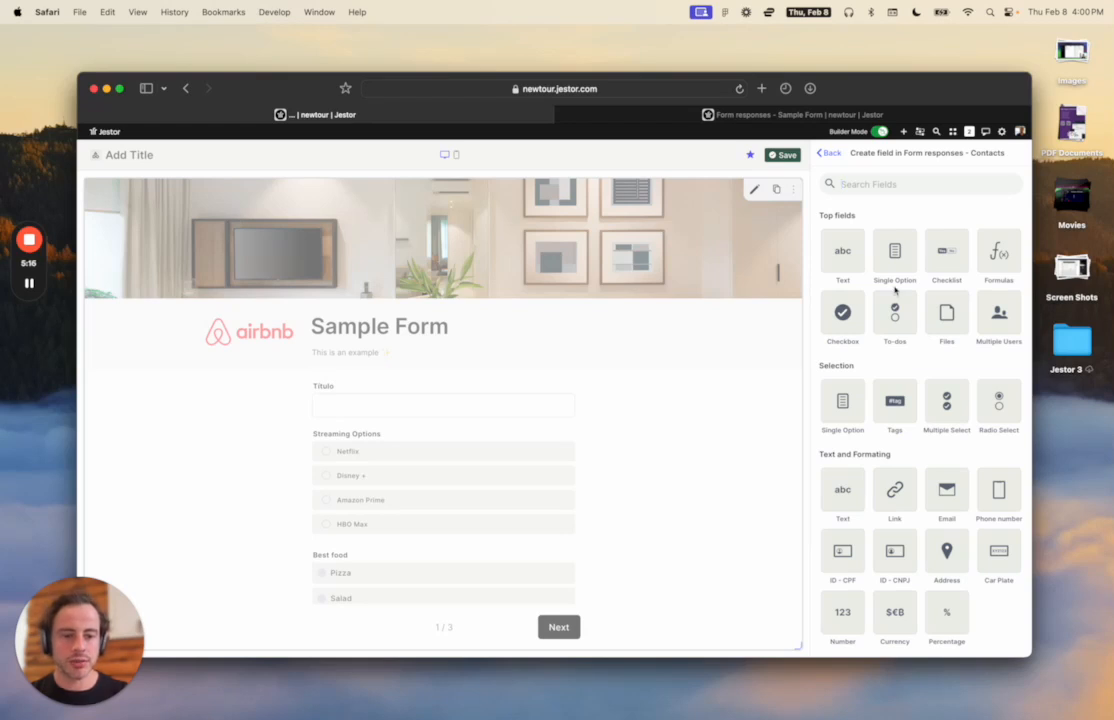
Create an Email field named 'Email' on the Contacts form.
scroll(922, 497, down, 1)
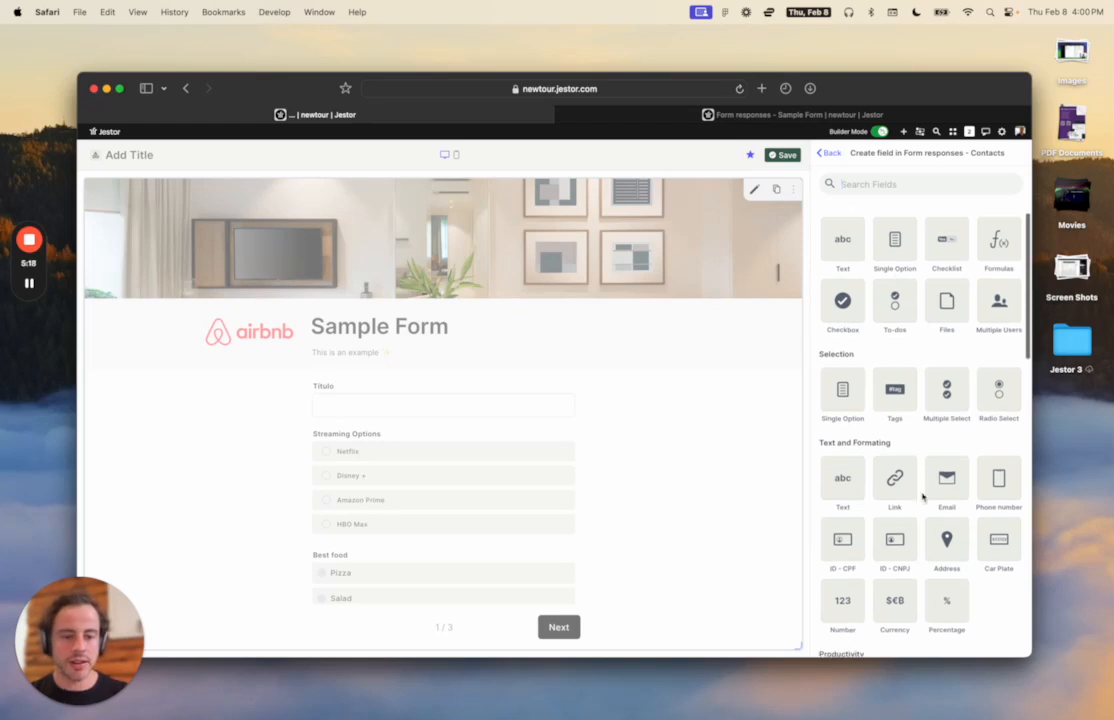
click(935, 492)
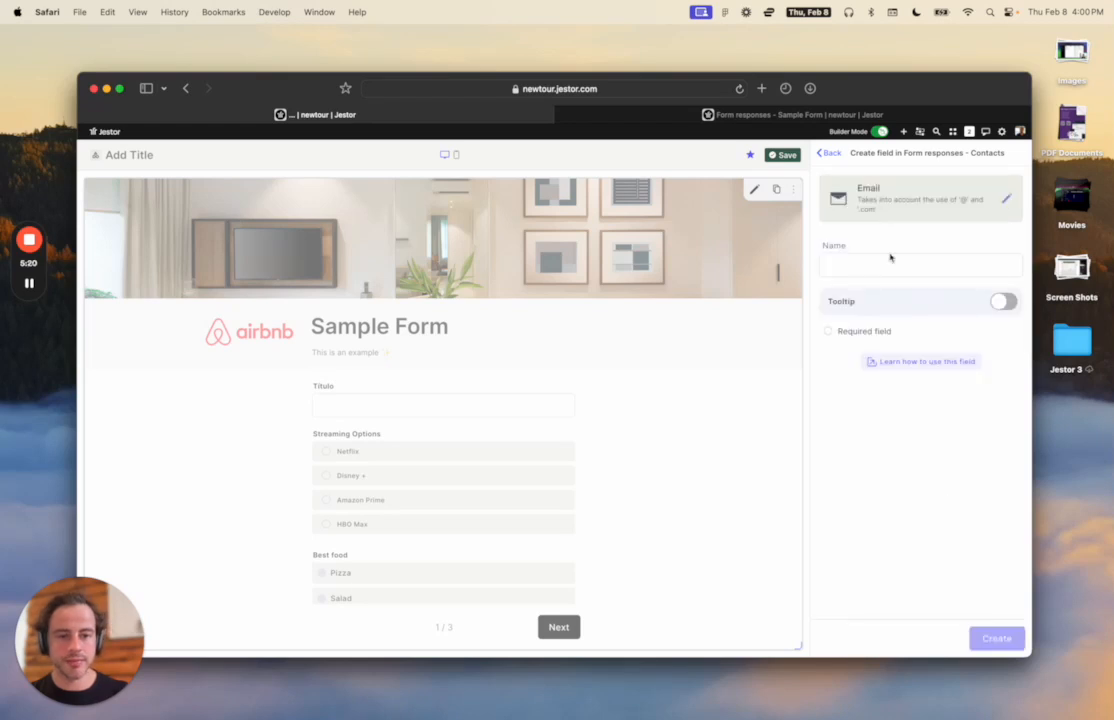
click(869, 267)
text(Email)
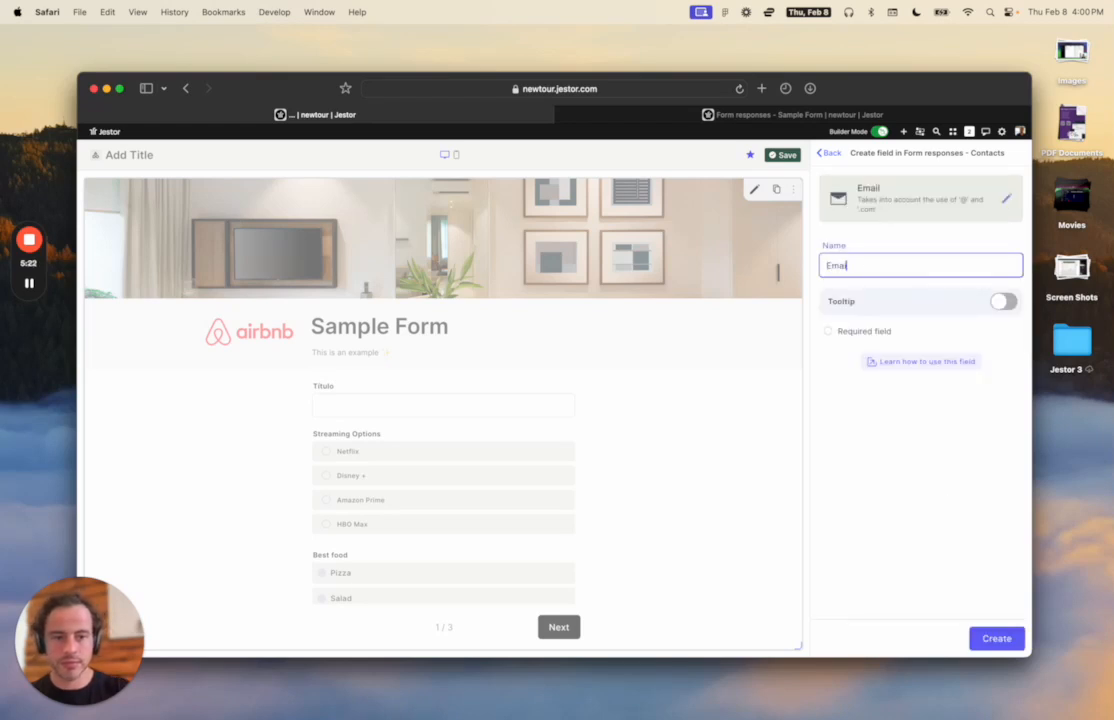
click(996, 638)
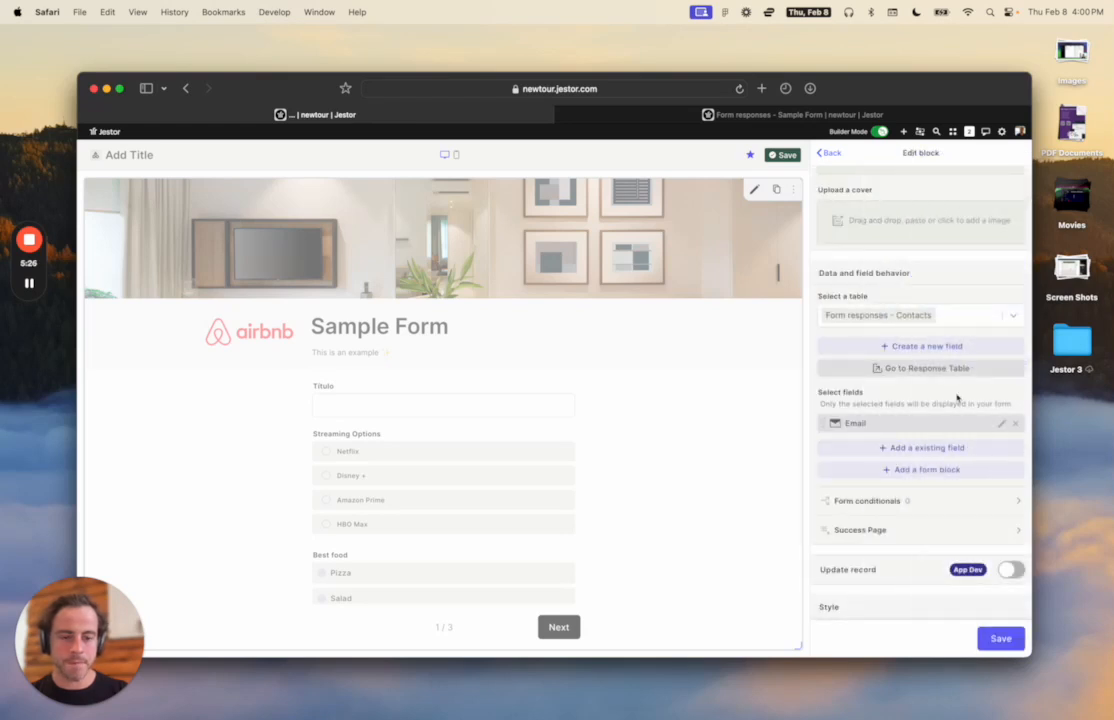
Add the existing Title field to the form and place it above Email.
scroll(957, 397, down, 5)
scroll(957, 397, up, 5)
scroll(957, 397, up, 2)
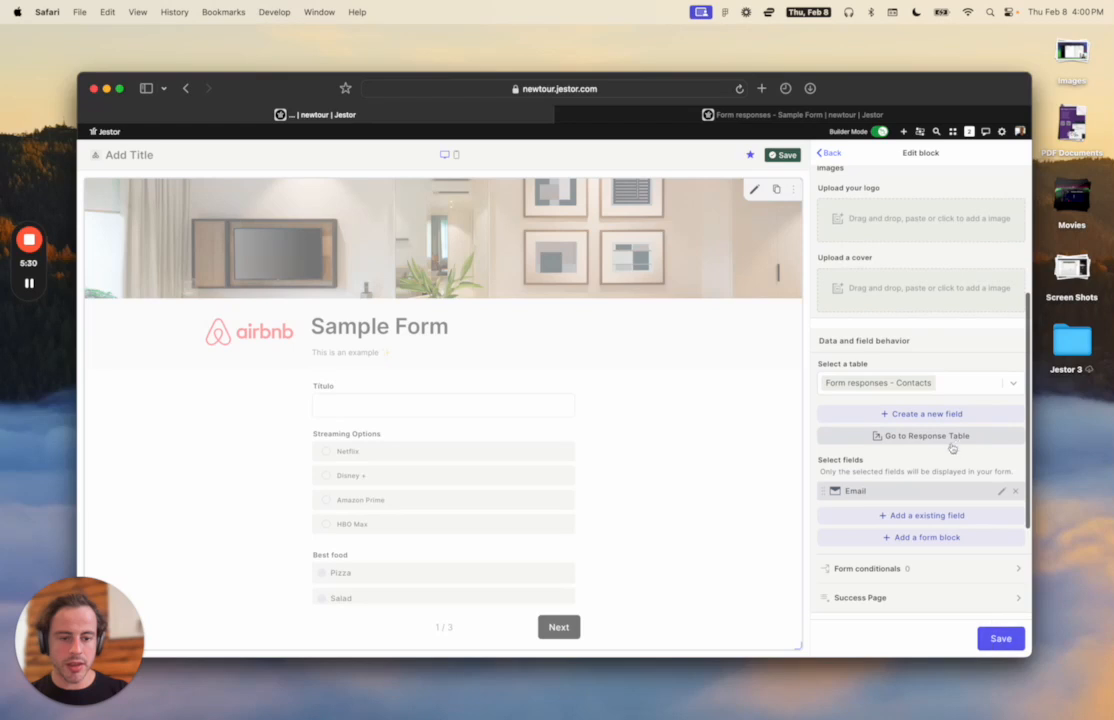
click(930, 520)
click(900, 537)
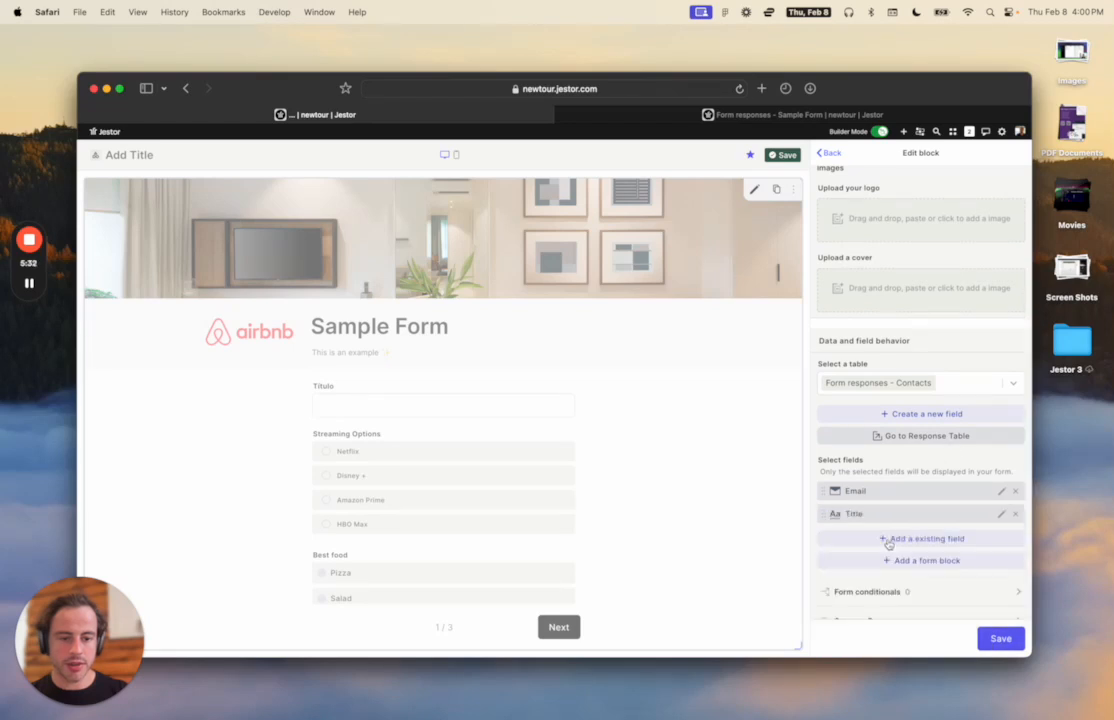
drag(834, 514, 955, 493)
Relabel the Title field as 'Full Name' and save it.
click(1000, 491)
click(883, 258)
text(N)
key(BackSpace)
text(Full Name)
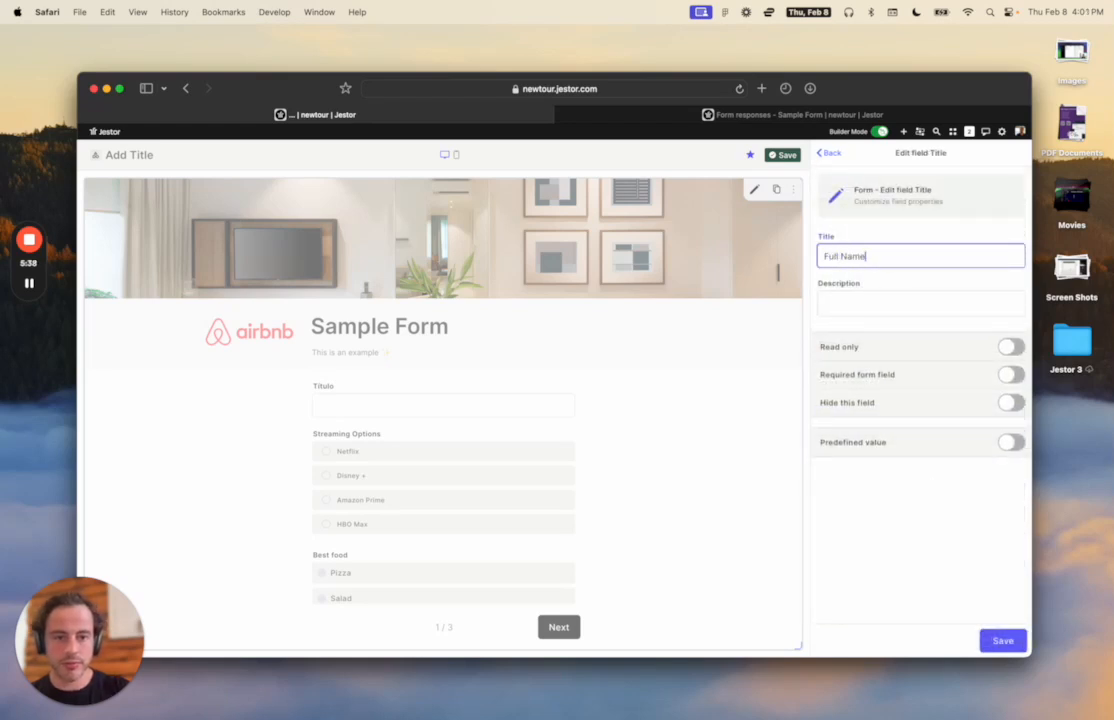
click(1002, 640)
scroll(952, 445, down, 2)
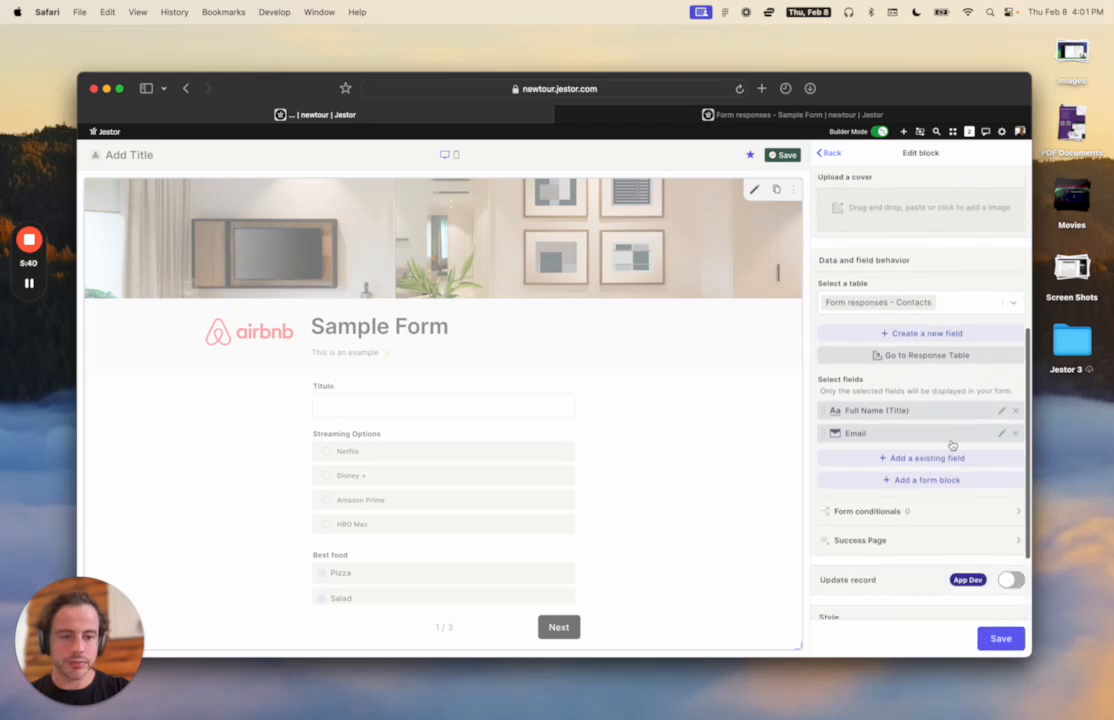
click(935, 459)
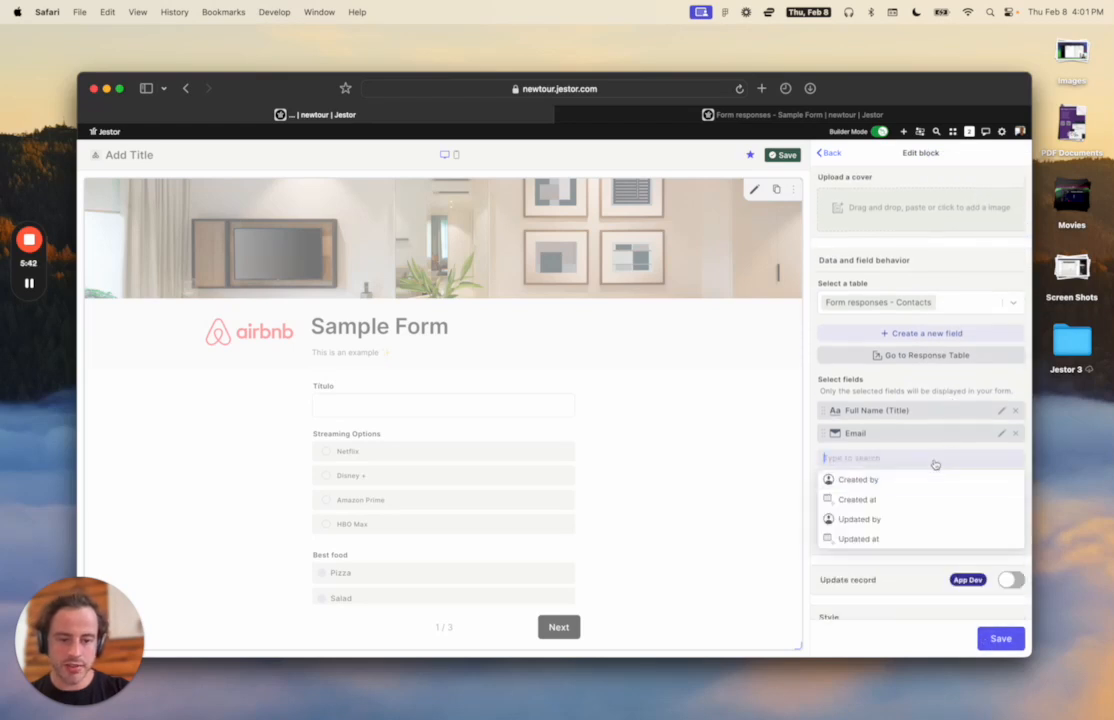
click(858, 375)
Add an Address field named 'Address' to the Contacts form.
click(938, 334)
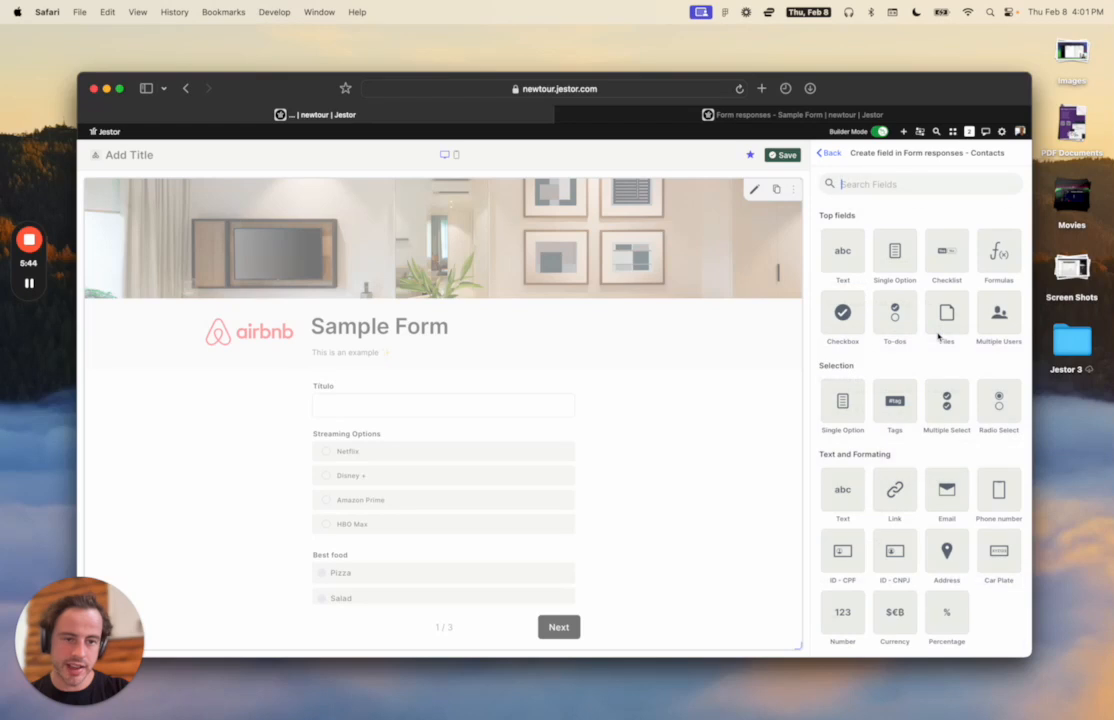
text(ad)
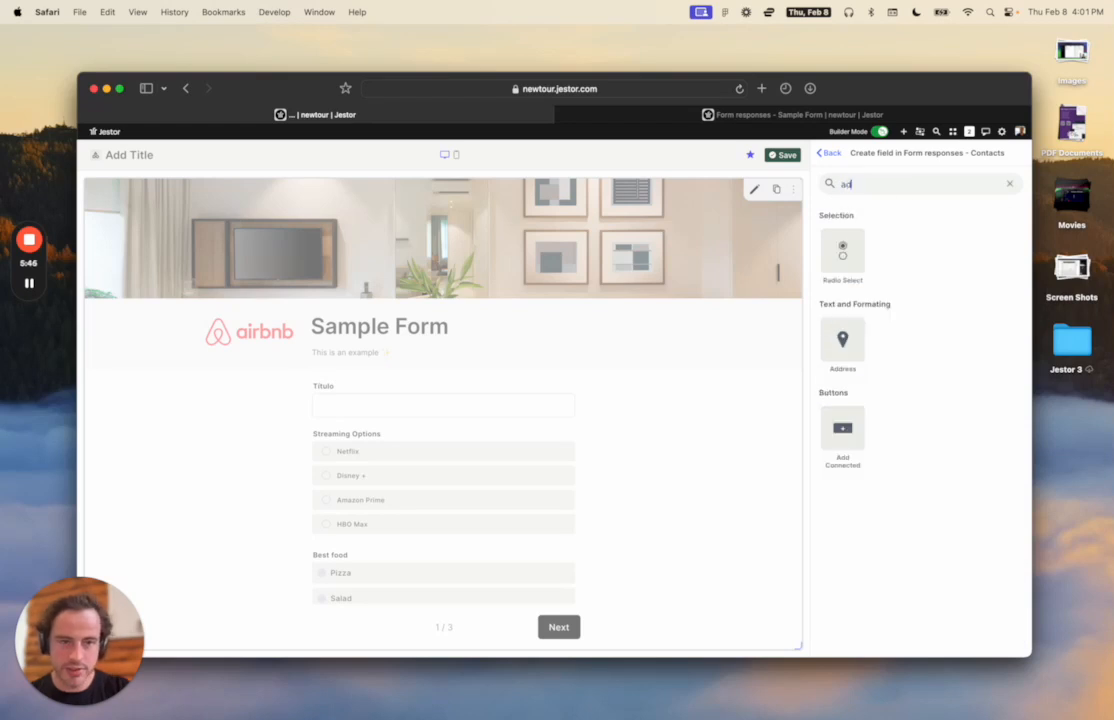
click(857, 343)
click(858, 262)
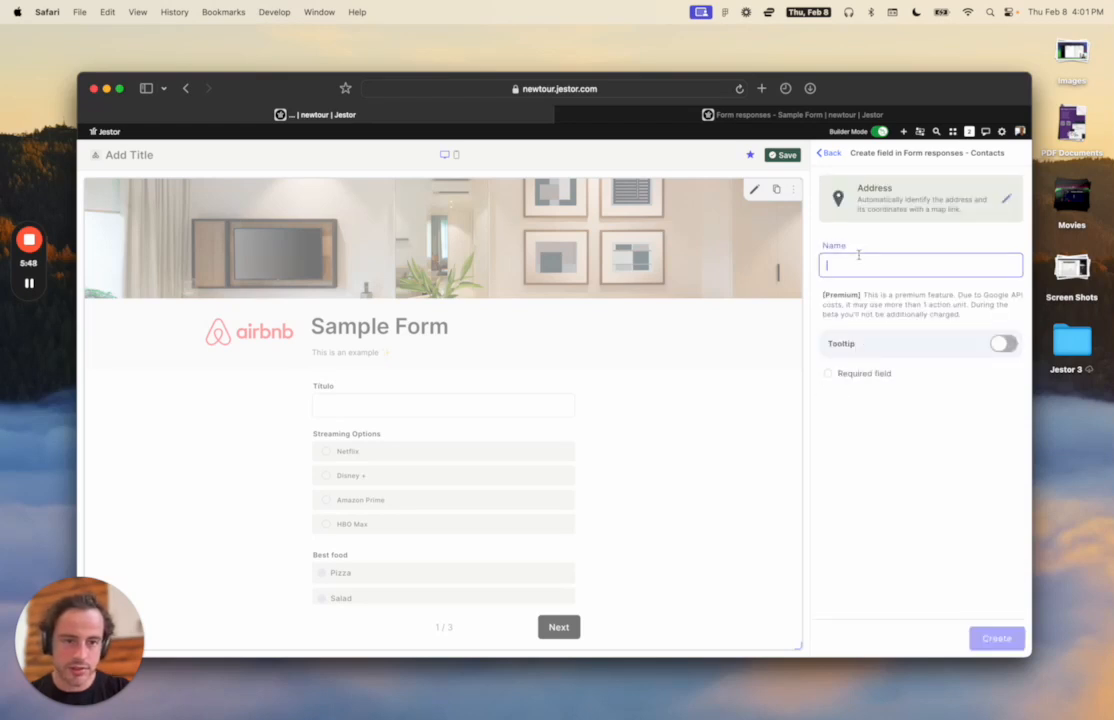
text(Address)
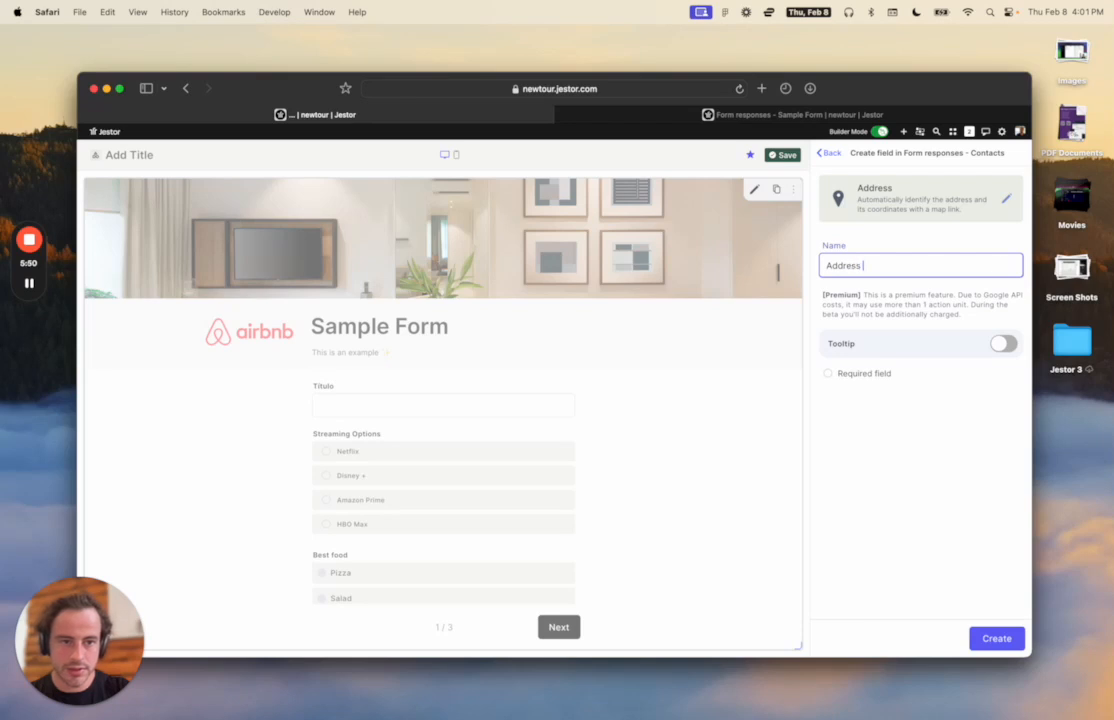
click(944, 542)
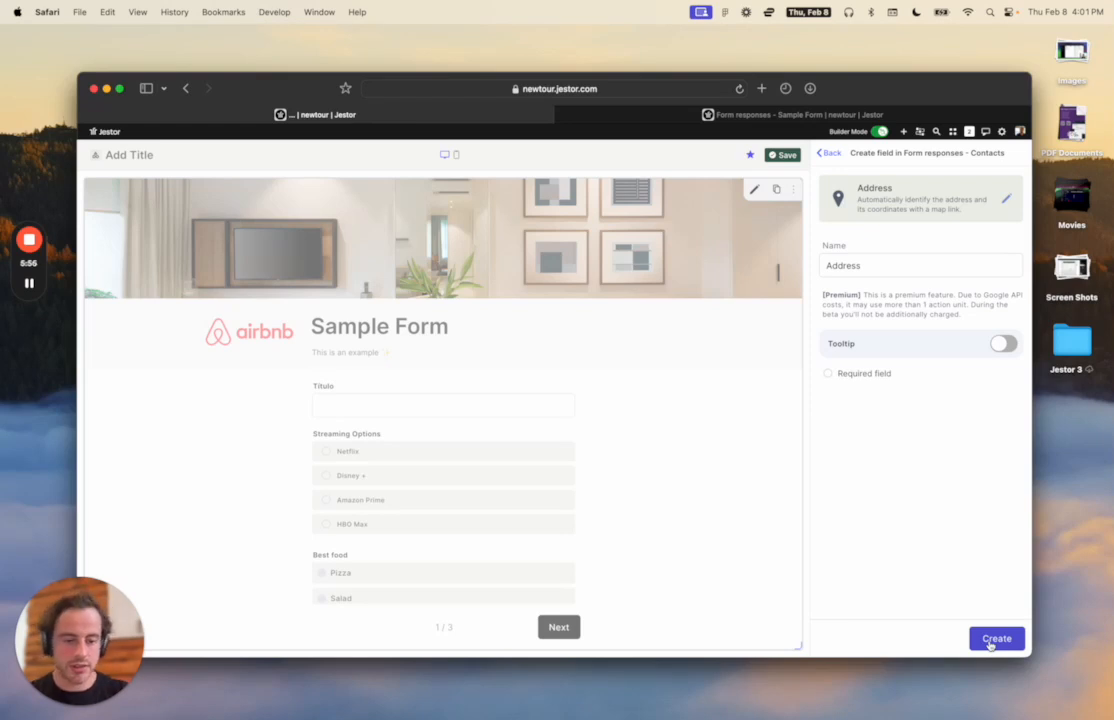
click(990, 642)
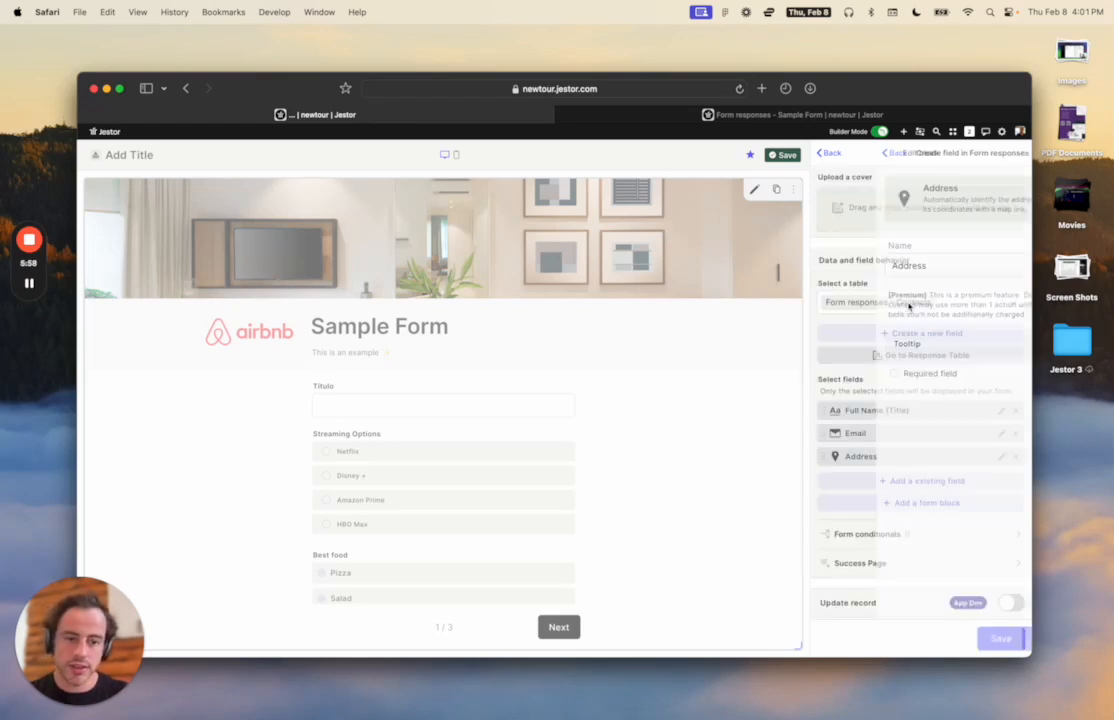
Add a Phone number field and save the form with its four fields.
scroll(913, 490, down, 3)
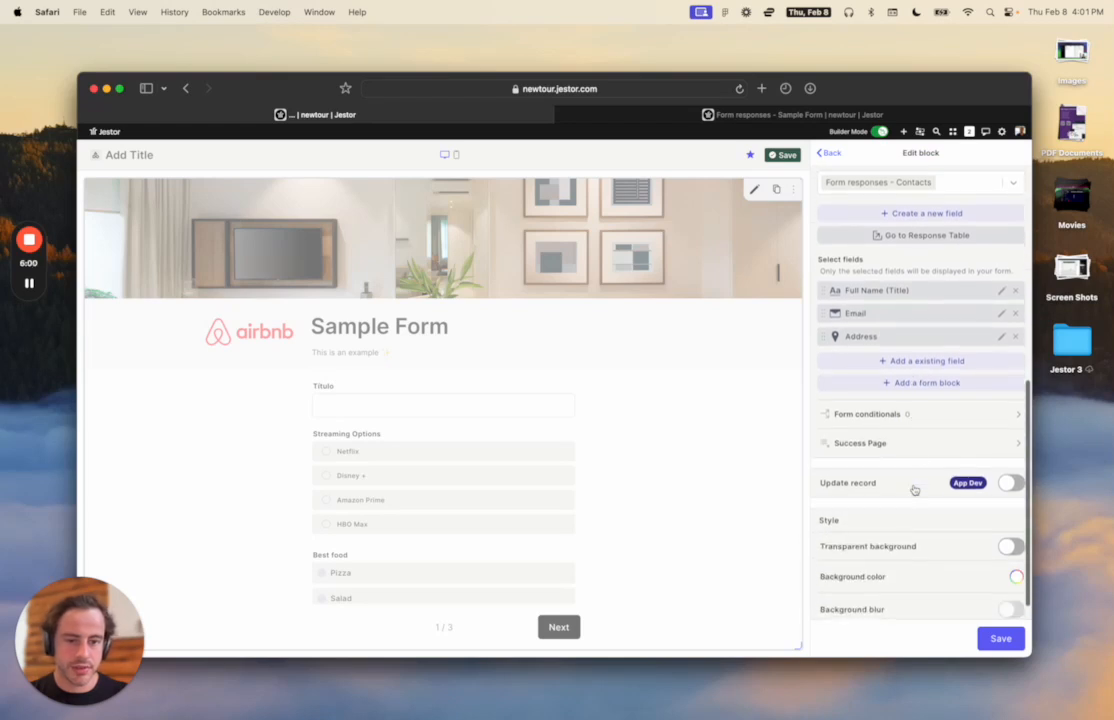
click(925, 213)
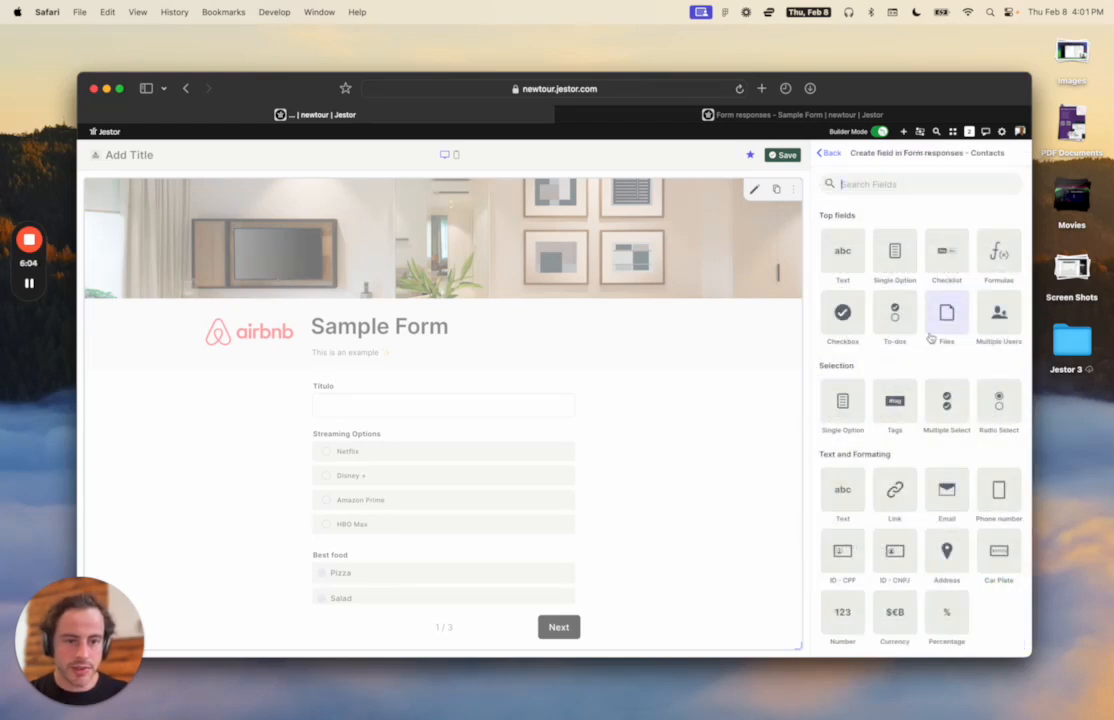
scroll(951, 411, down, 1)
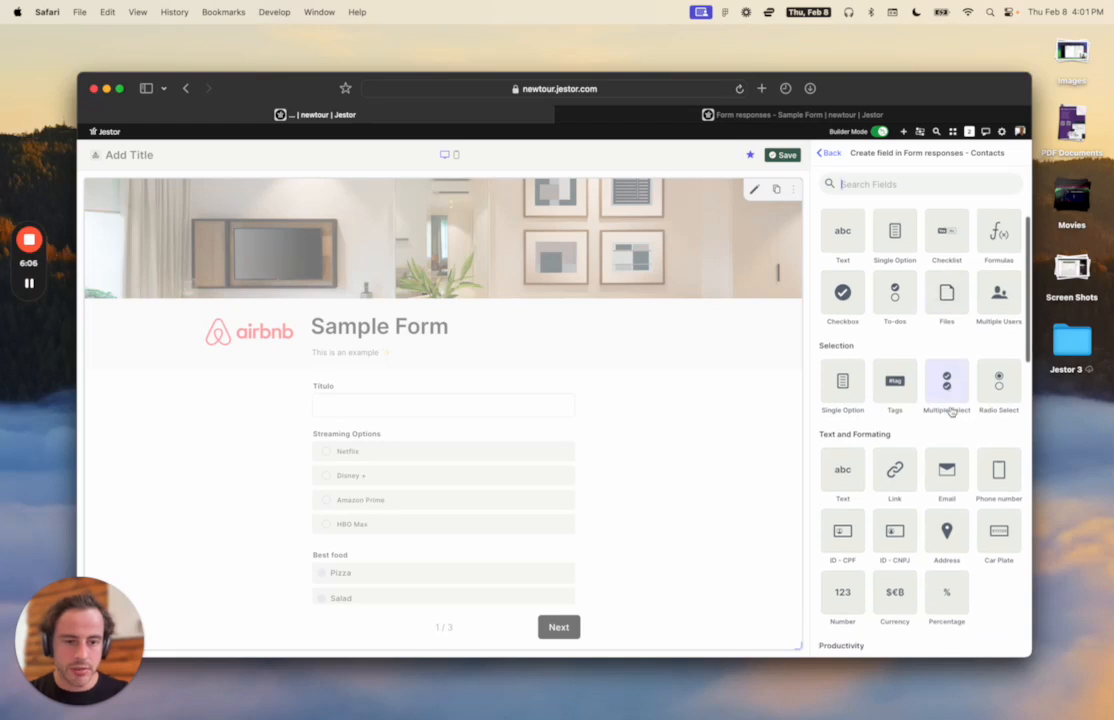
scroll(951, 411, down, 2)
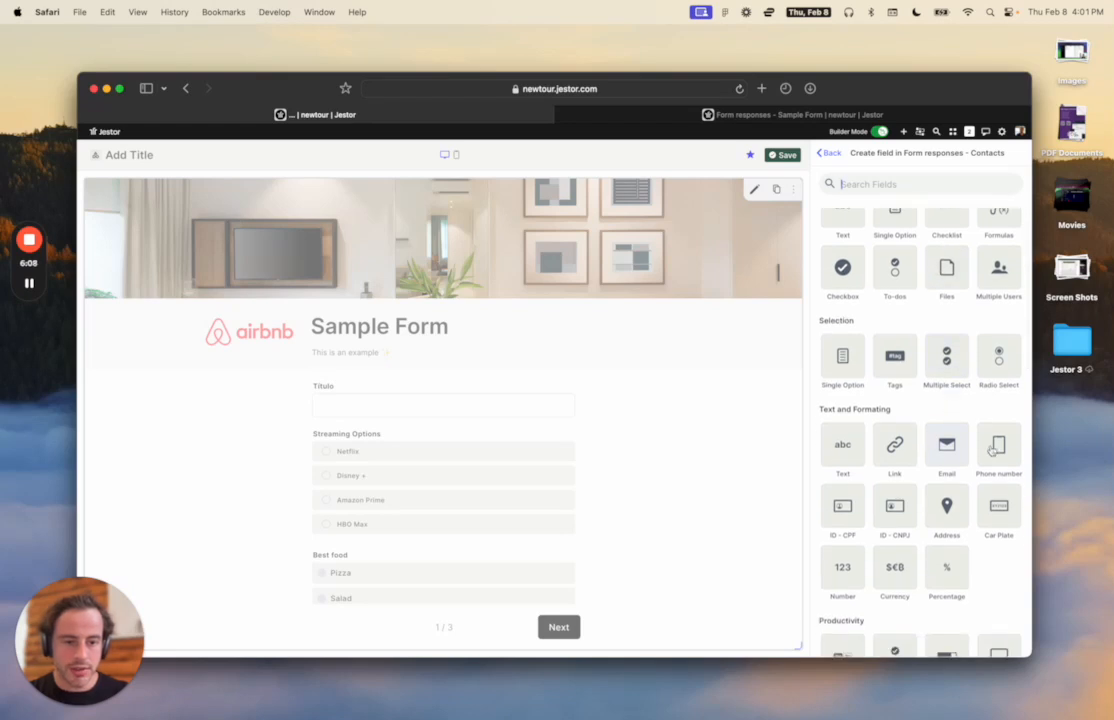
click(985, 449)
click(875, 256)
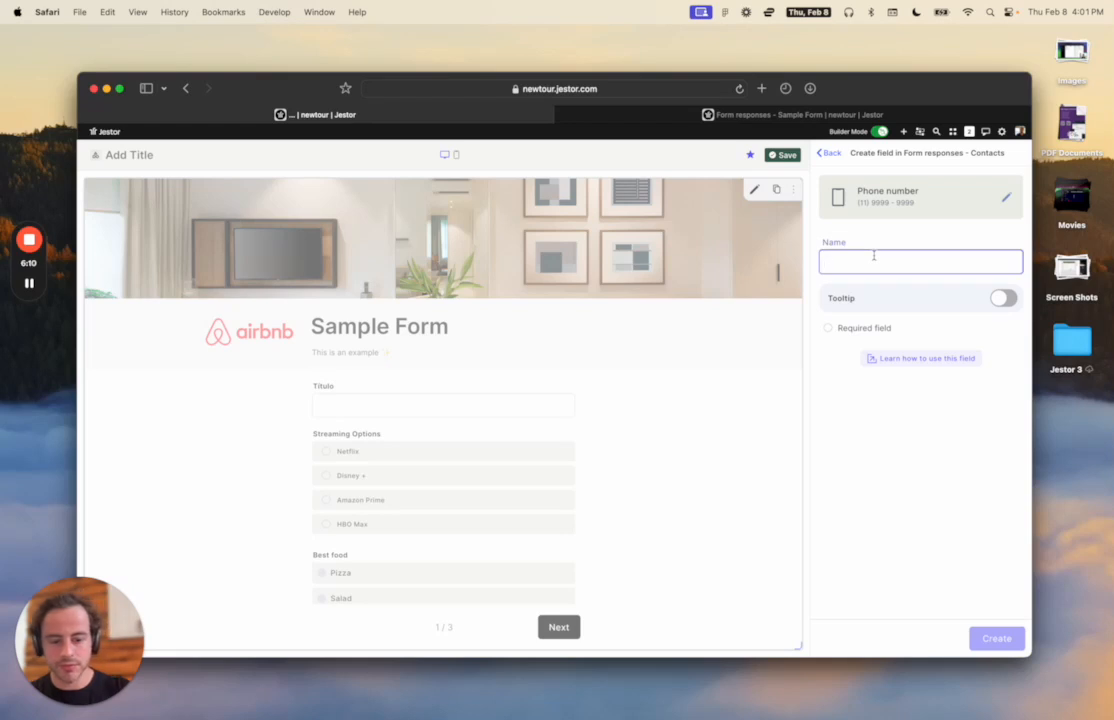
text(Phone)
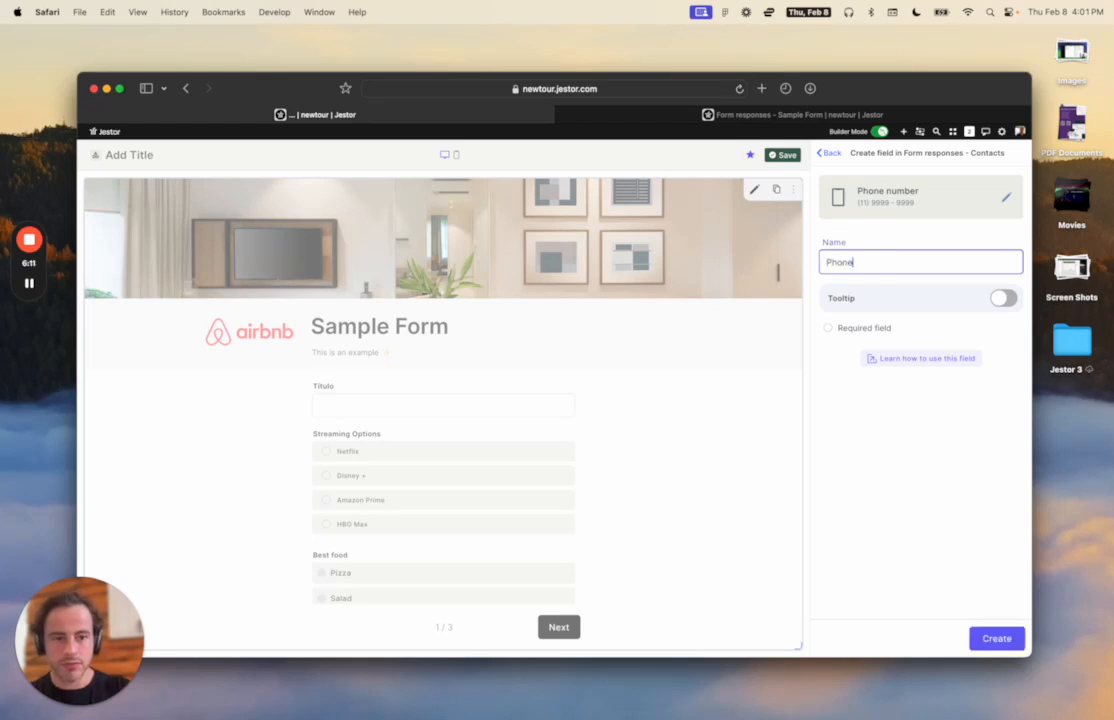
click(993, 637)
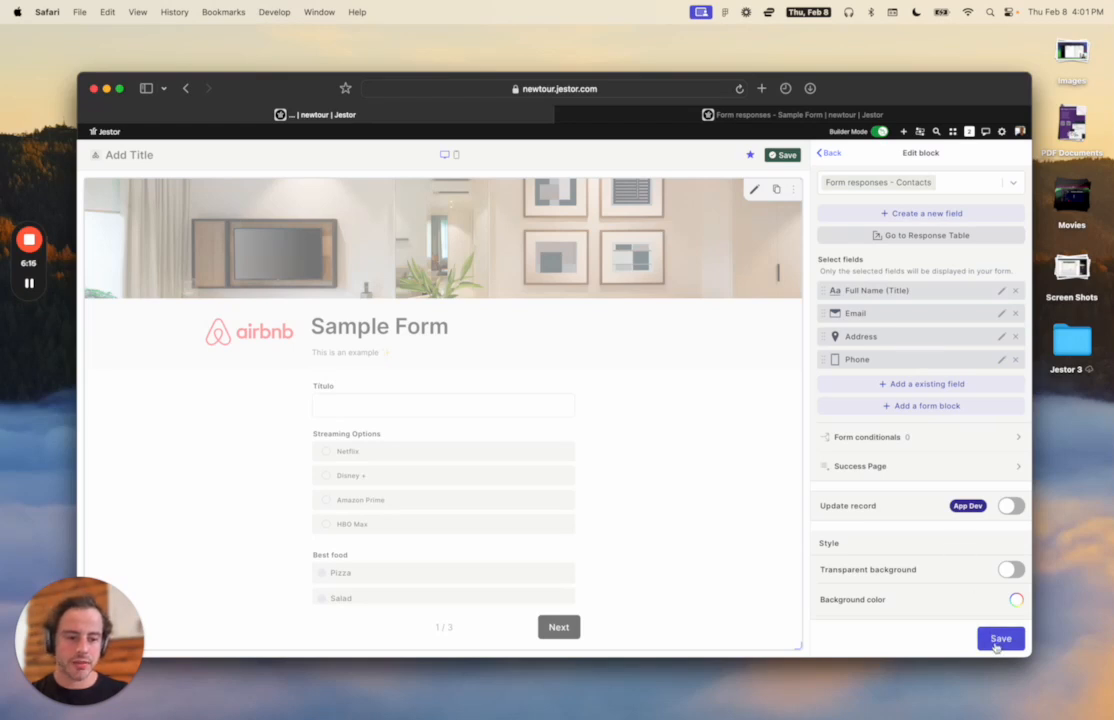
scroll(985, 620, down, 3)
click(998, 639)
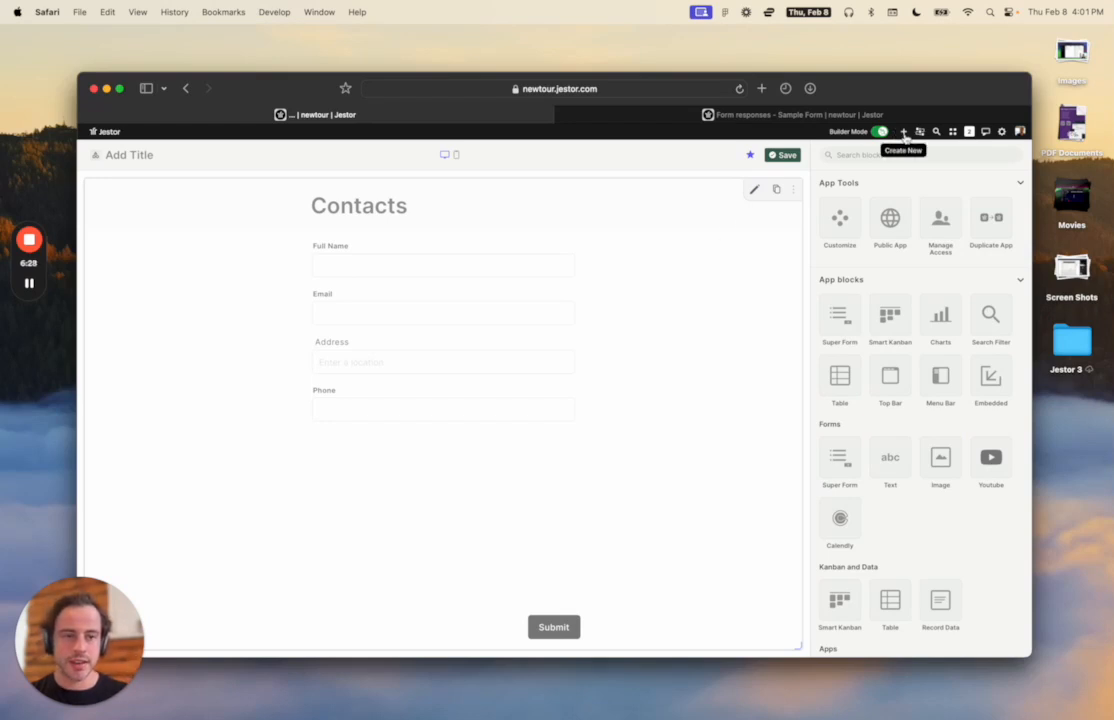
Create a new Super Form page from the Create New (+) menu.
click(905, 134)
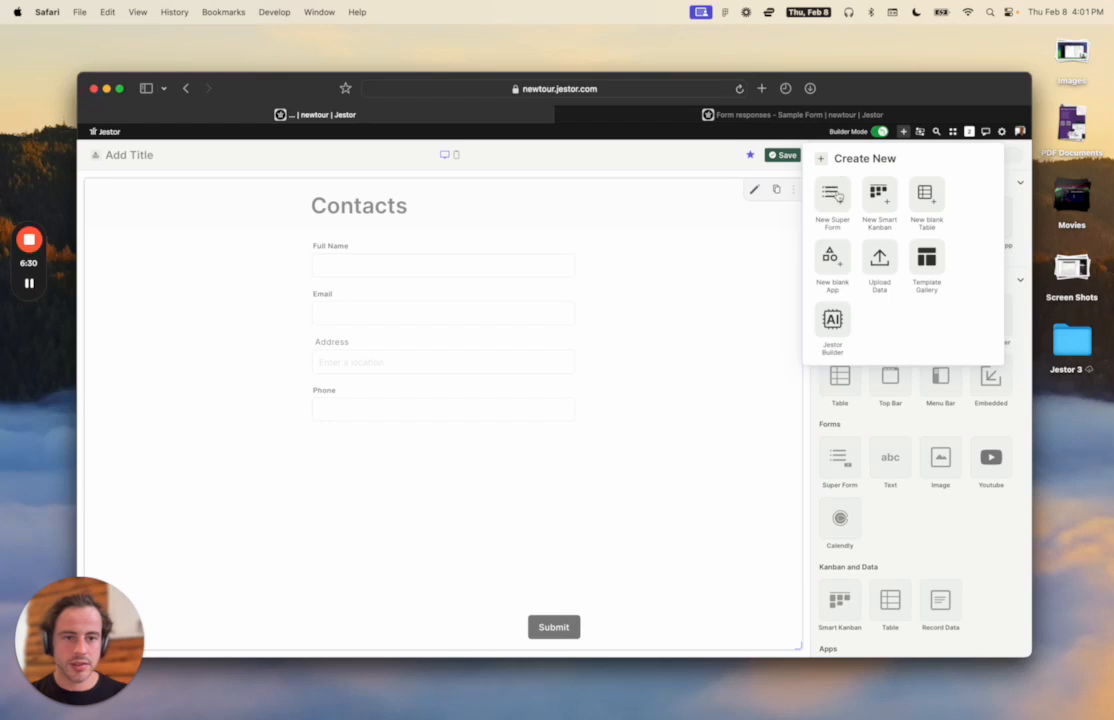
click(838, 197)
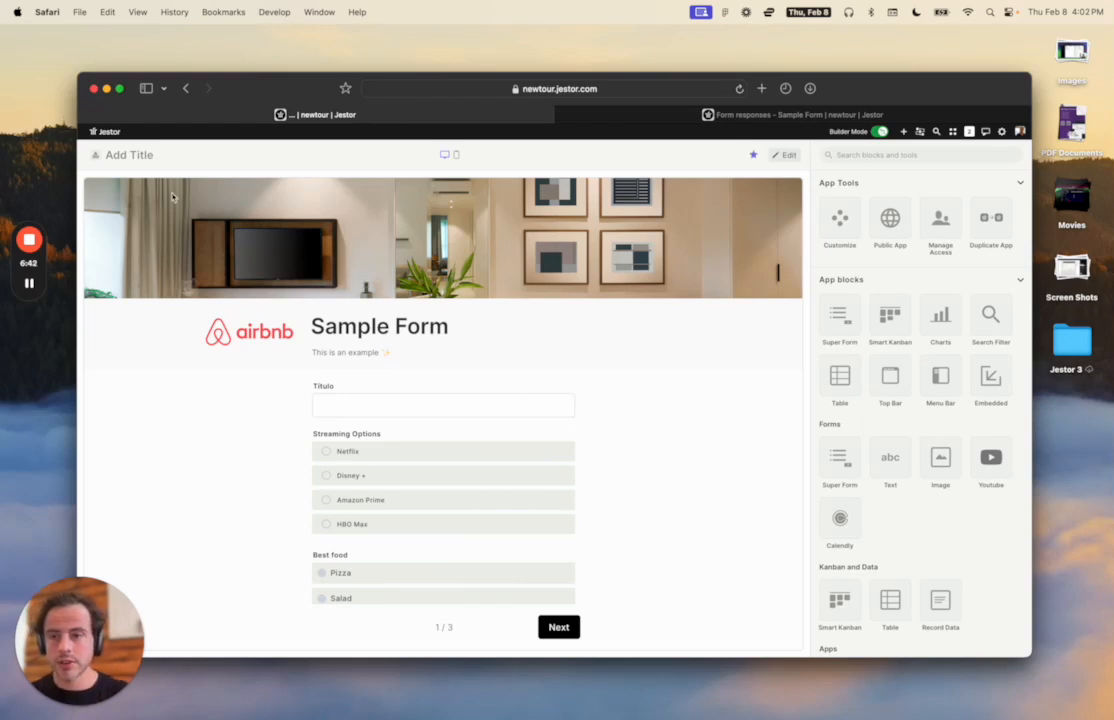
Title the new page 'Companies' and rename its form to New Company.
click(139, 158)
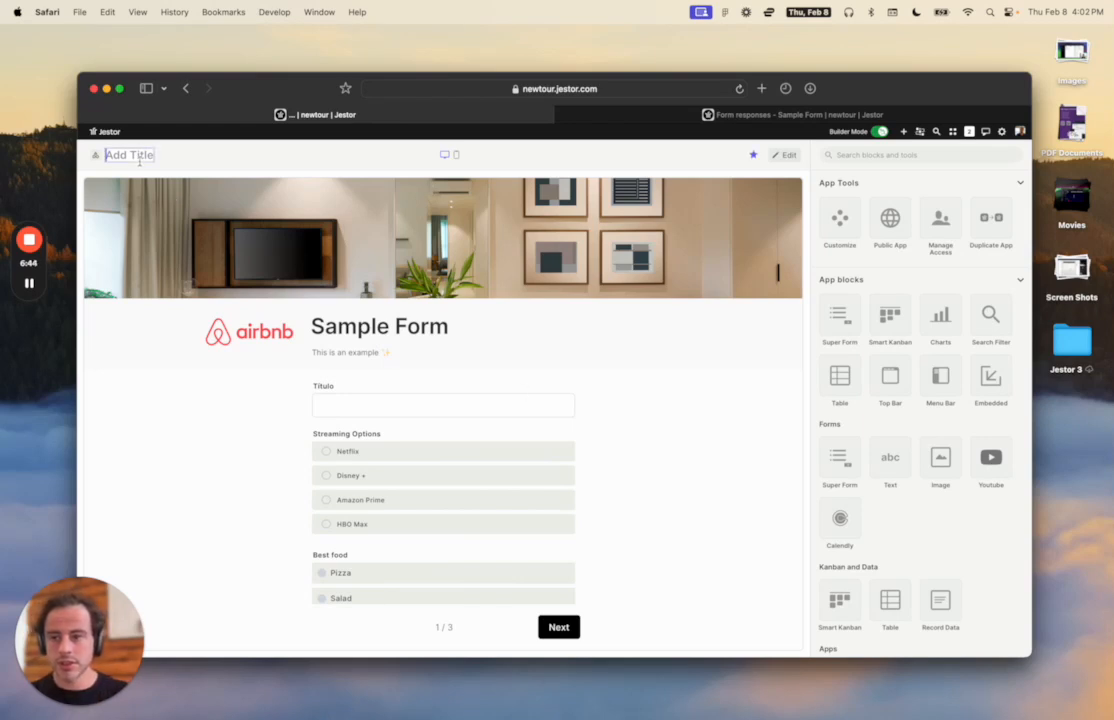
text(Compa)
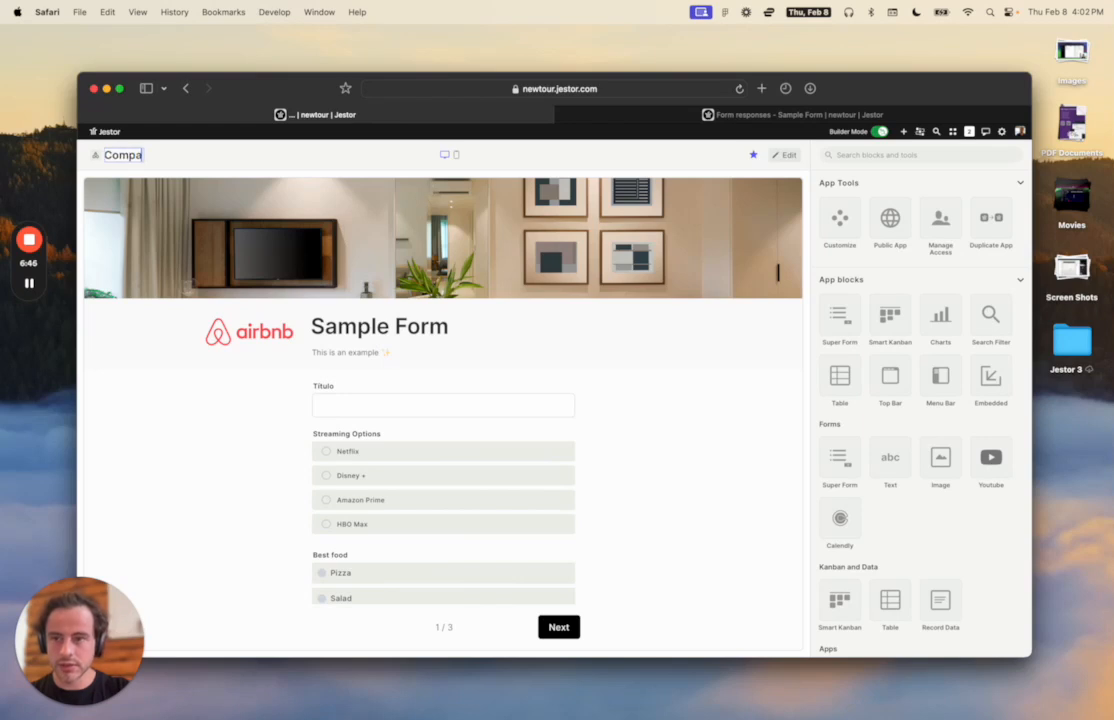
text(nies)
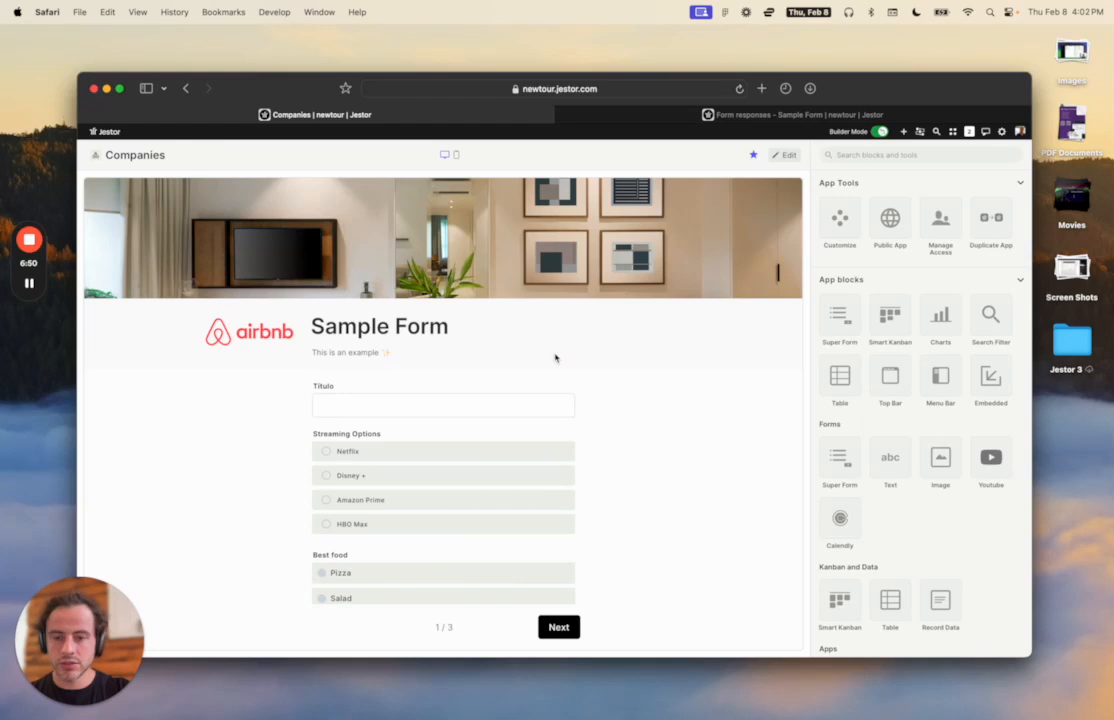
click(784, 155)
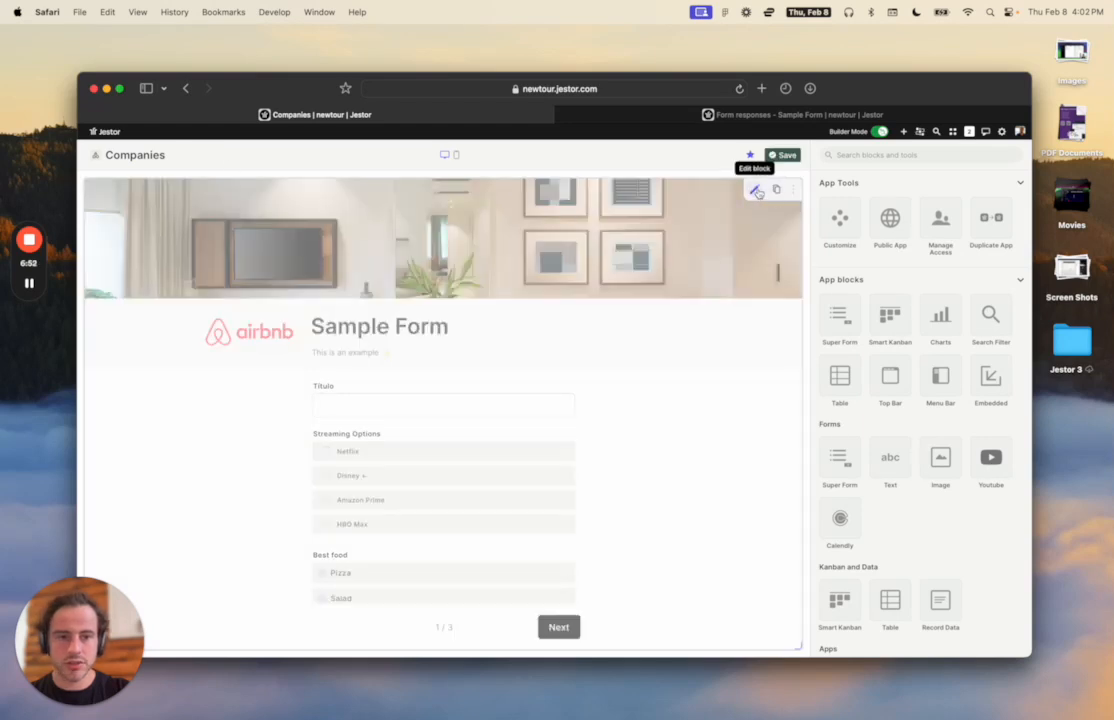
click(754, 189)
triple_click(865, 297)
text(Compa)
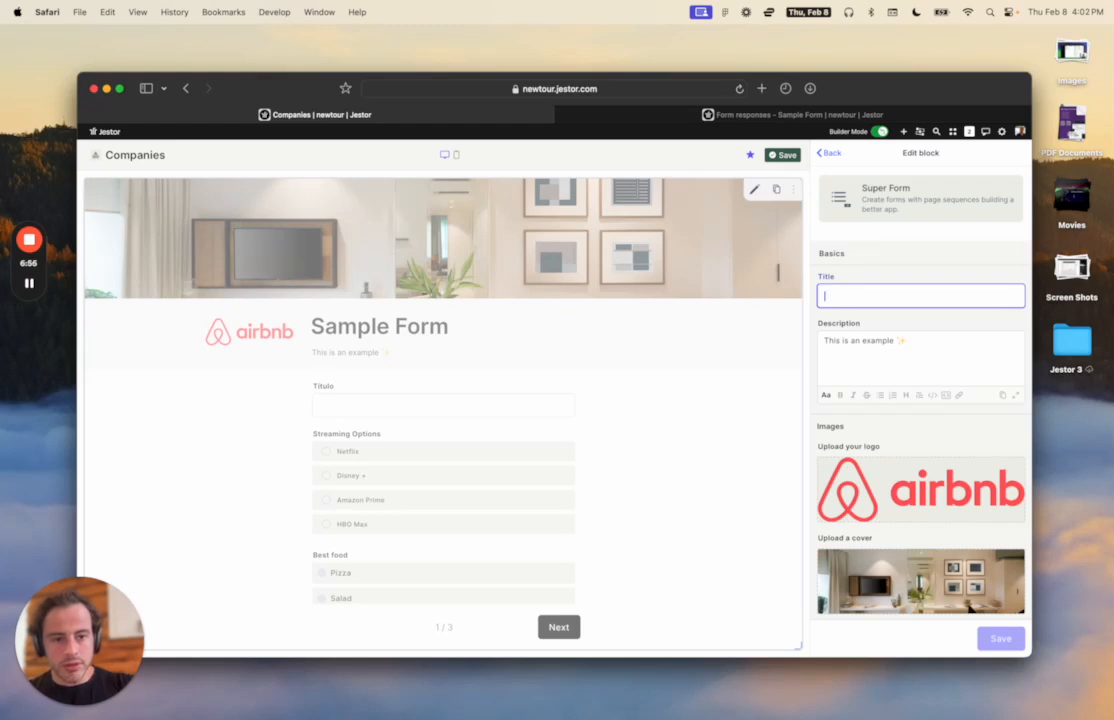
text(mpany)
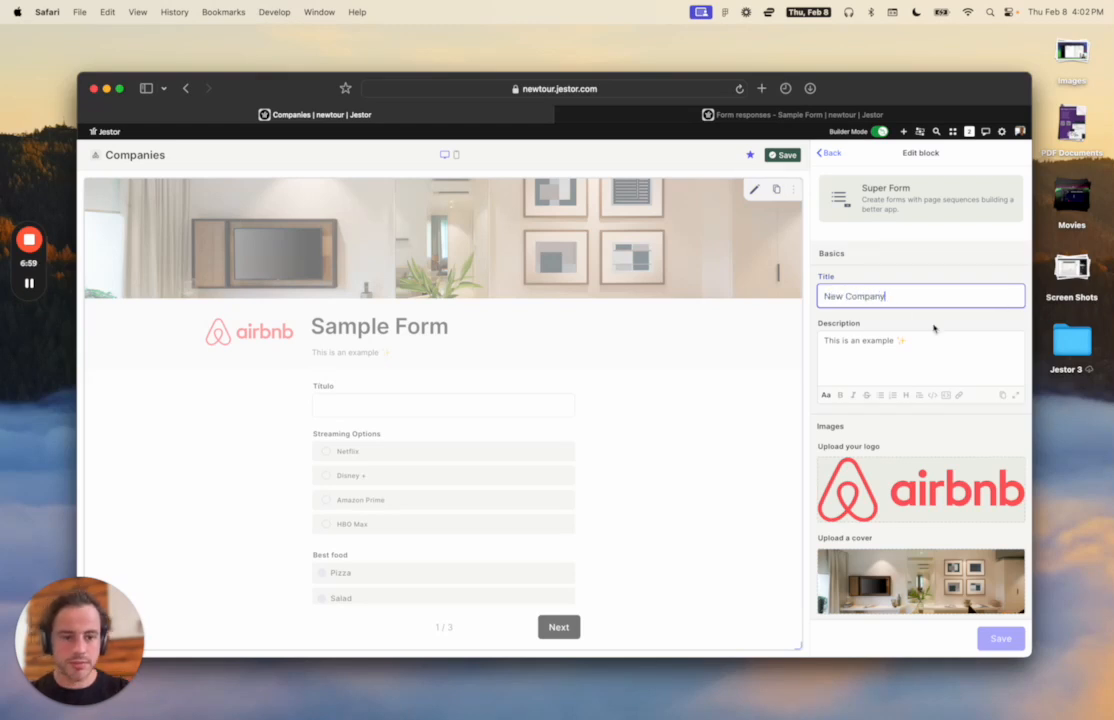
Clear the form's example description, airbnb logo and cover image, then begin a new field.
click(928, 333)
key(super+a)
key(BackSpace)
click(989, 471)
scroll(990, 430, down, 3)
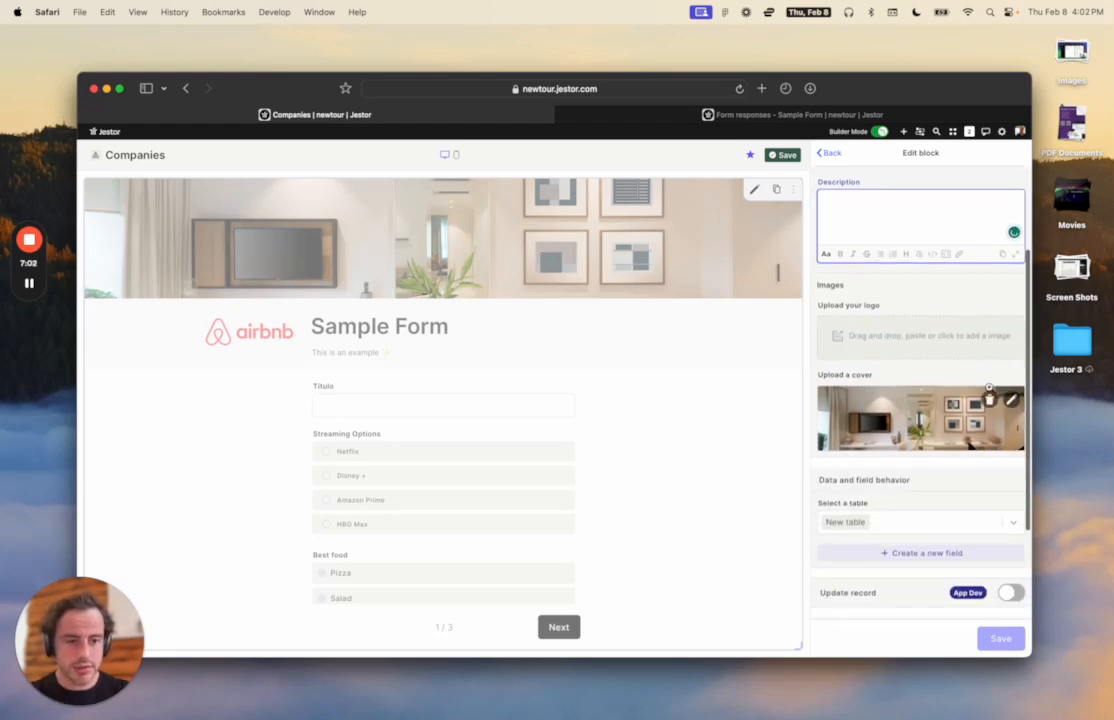
click(989, 399)
scroll(990, 402, down, 1)
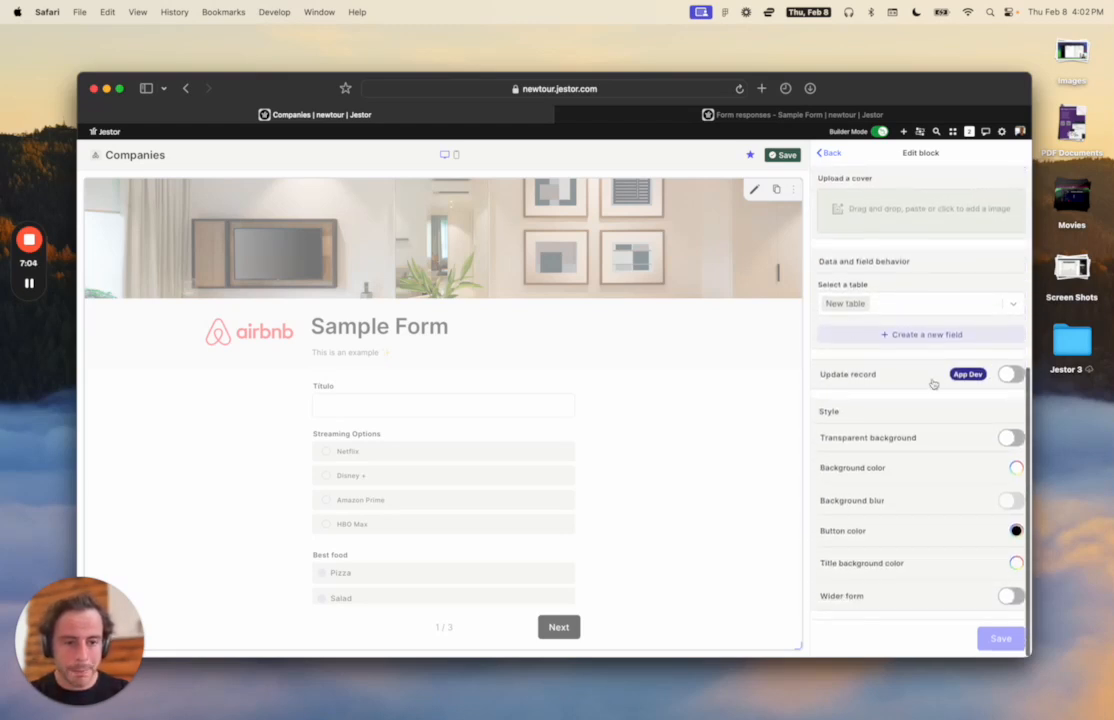
click(945, 340)
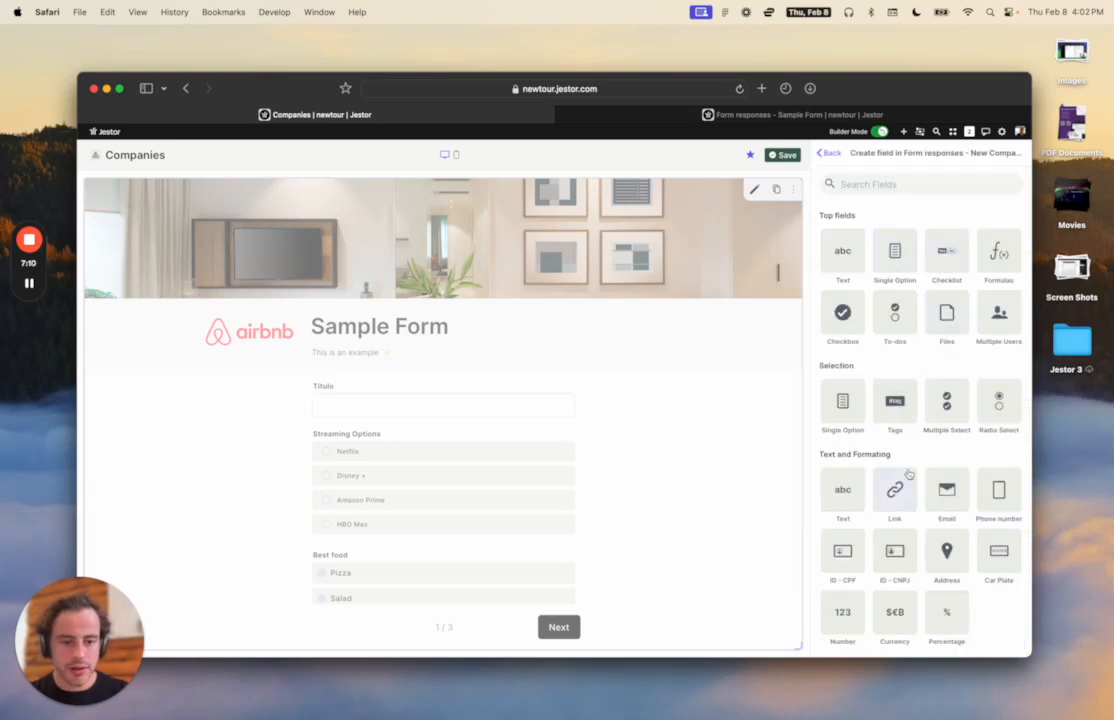
Add a Number field called 'Number of Employees' to the Companies form.
scroll(898, 478, down, 1)
scroll(906, 470, up, 1)
text(nu)
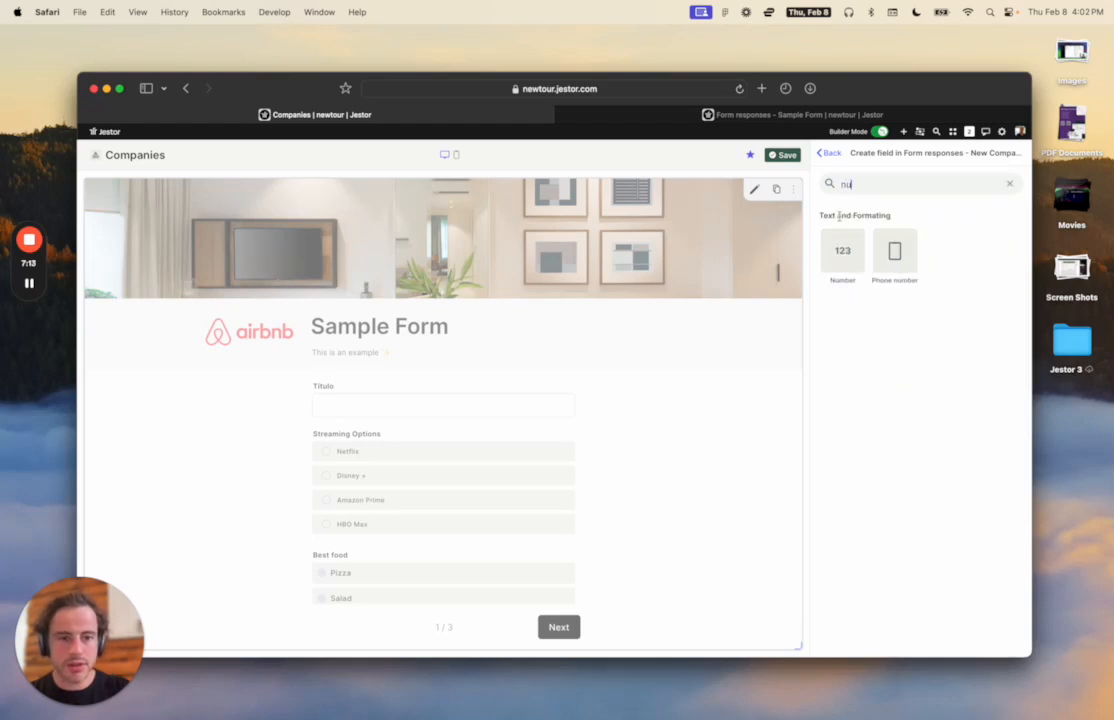
click(843, 250)
text(N)
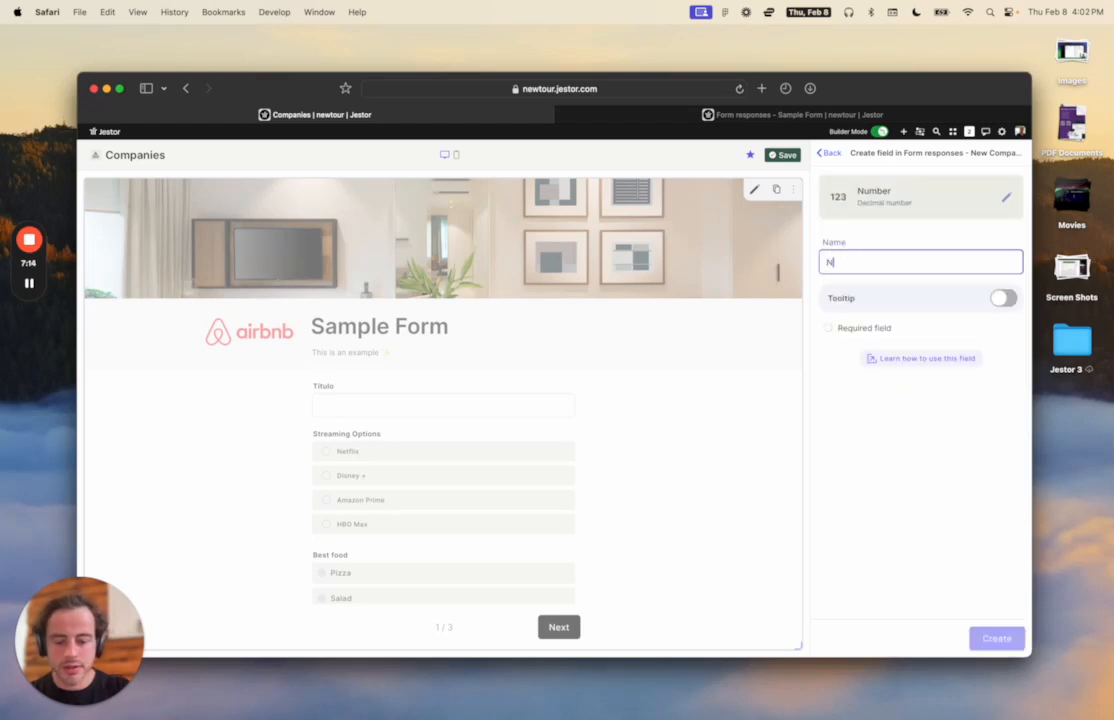
text(umber of Em)
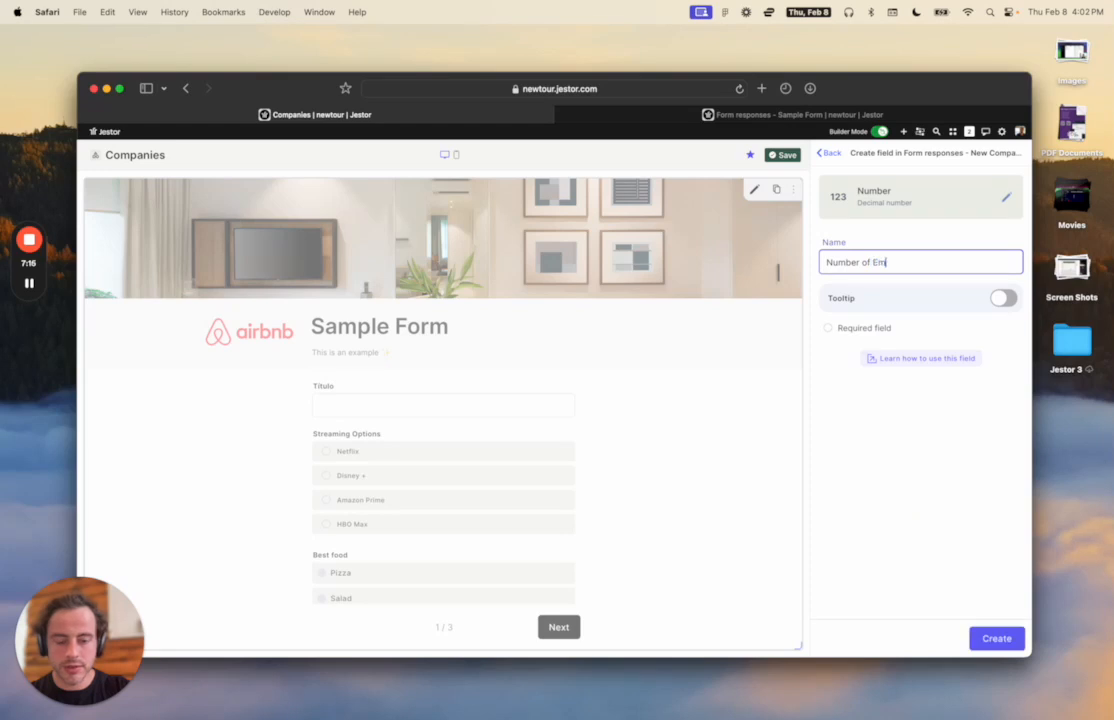
text(ployees)
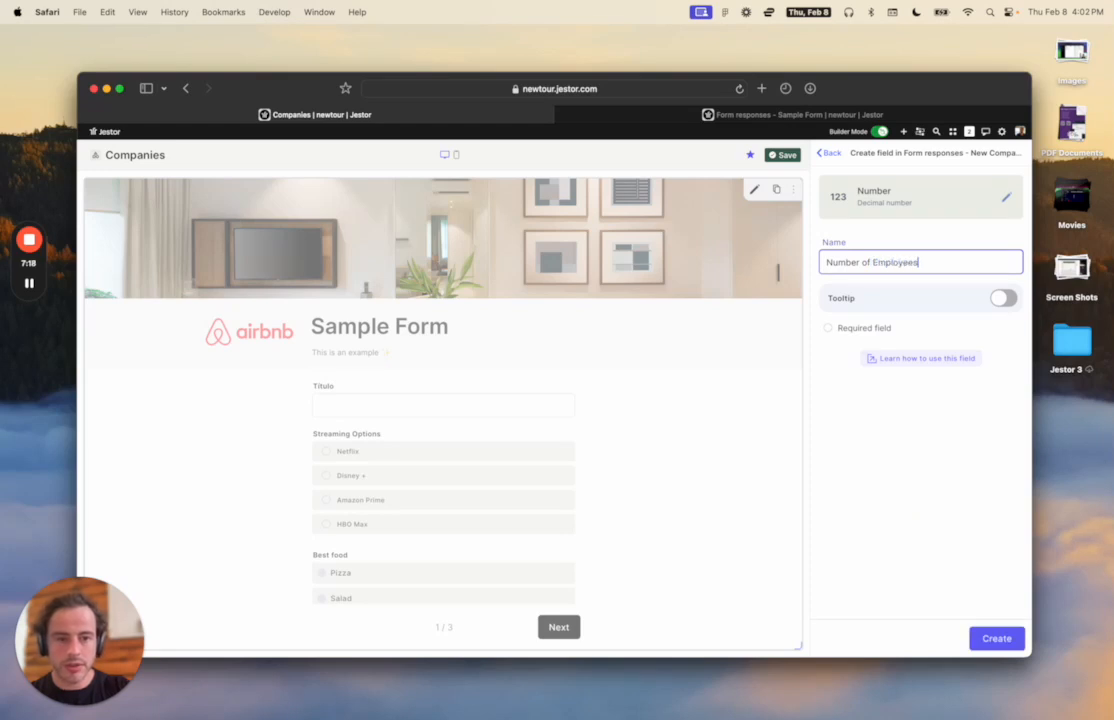
click(995, 645)
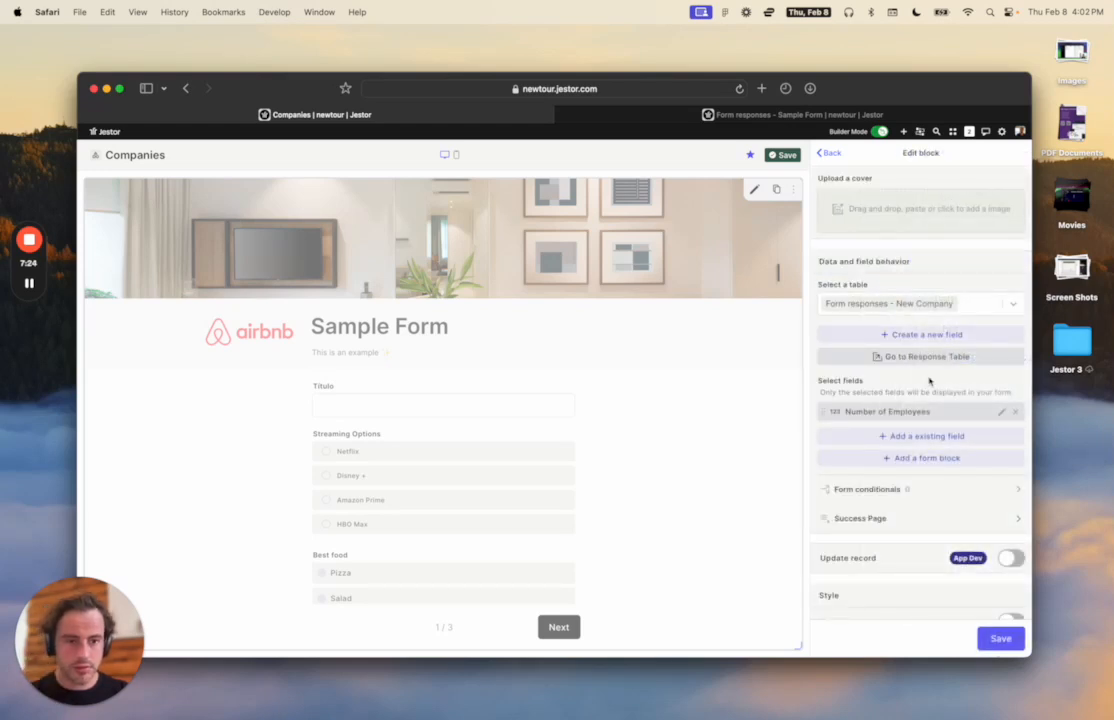
scroll(929, 380, up, 2)
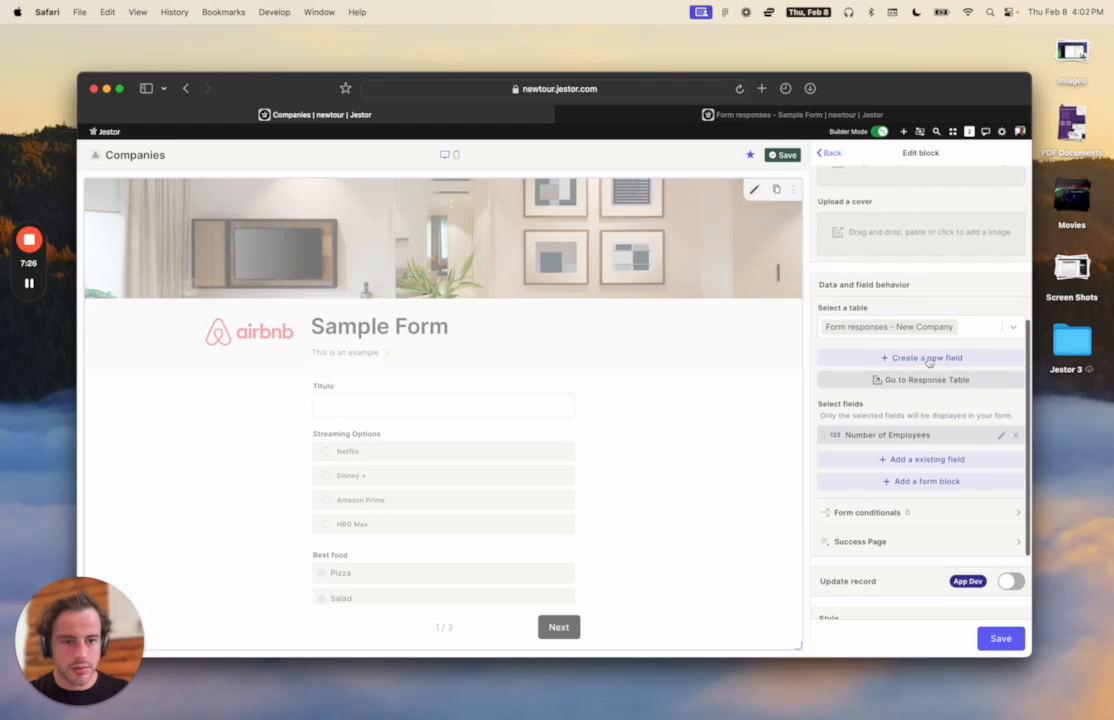
scroll(927, 435, down, 2)
Place the Title field above Number of Employees, rename it 'Company Name', and save the block.
click(924, 436)
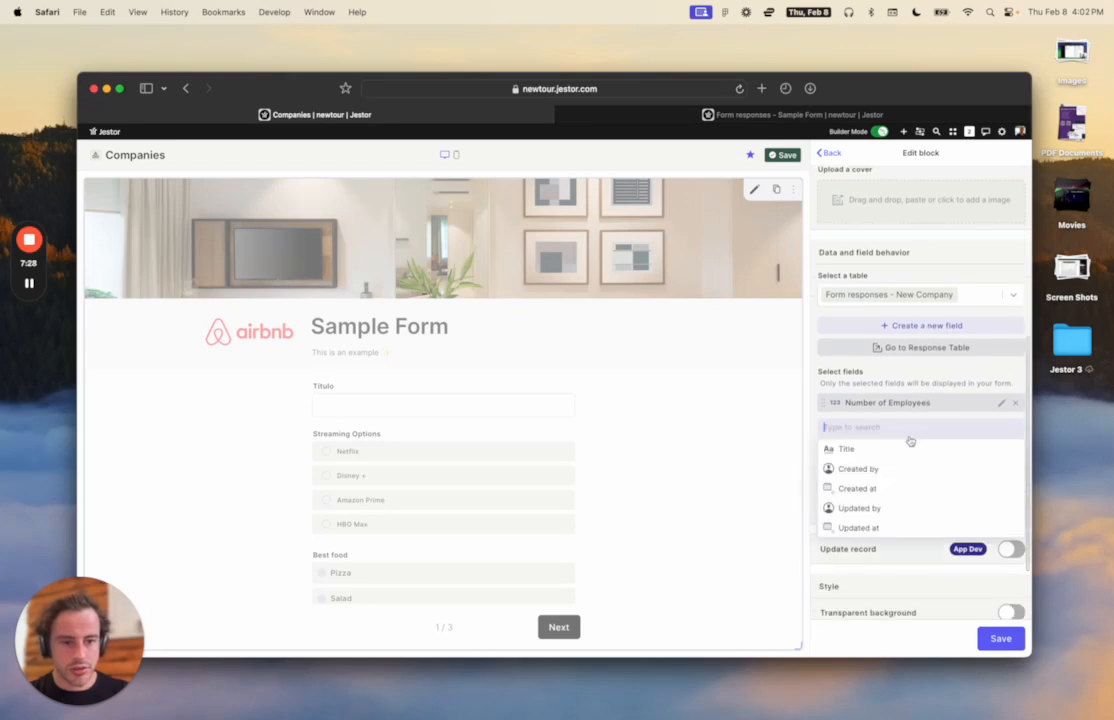
click(886, 452)
drag(832, 426, 832, 403)
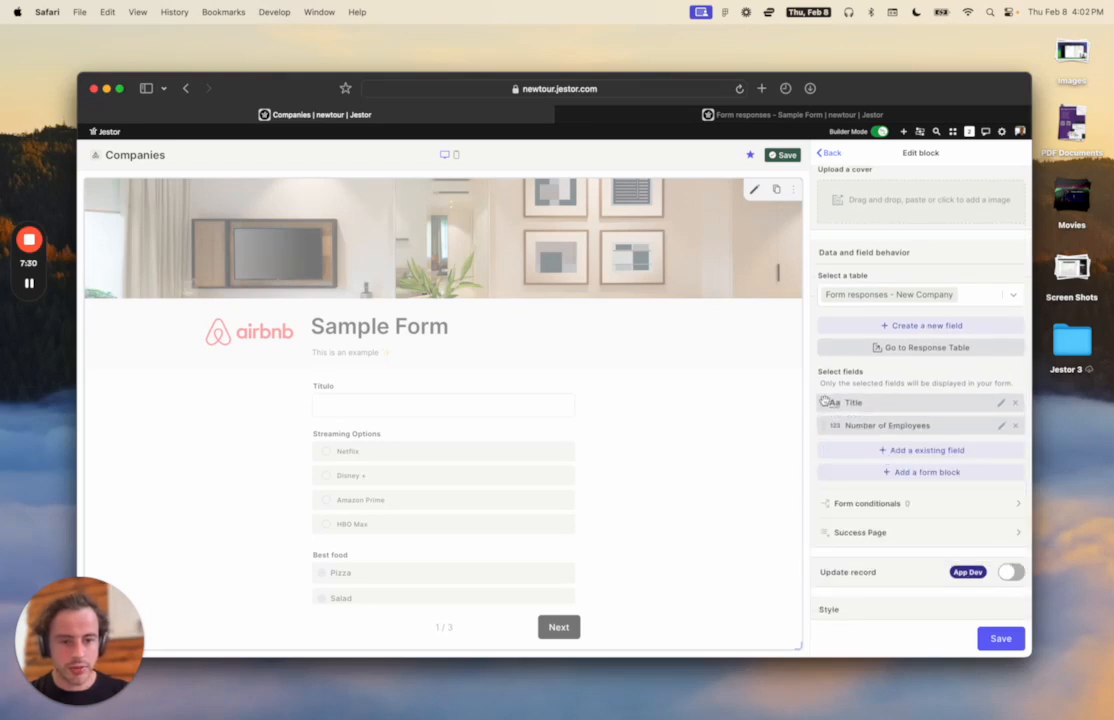
click(1001, 402)
text(C)
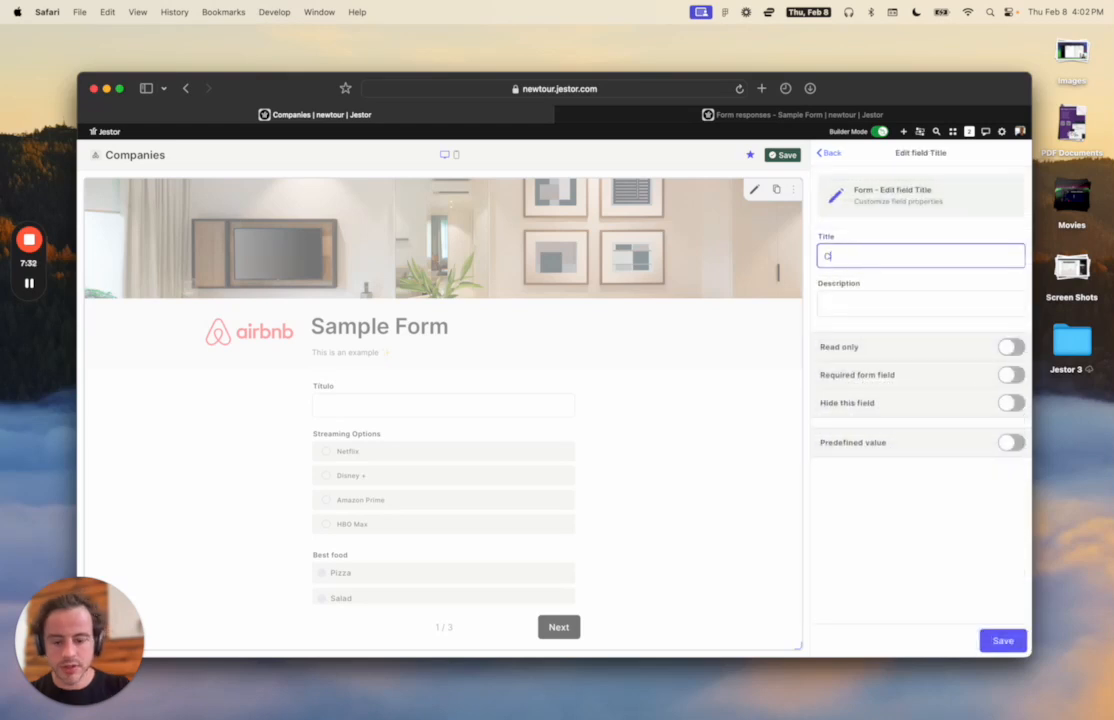
text(ompany Name)
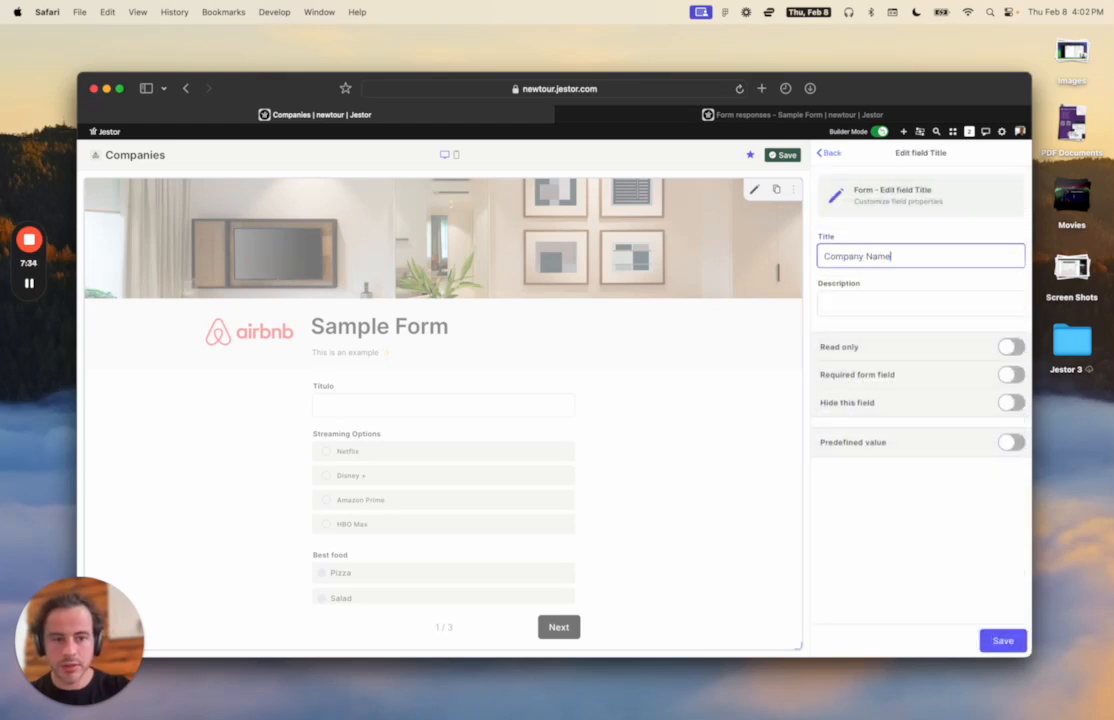
click(941, 531)
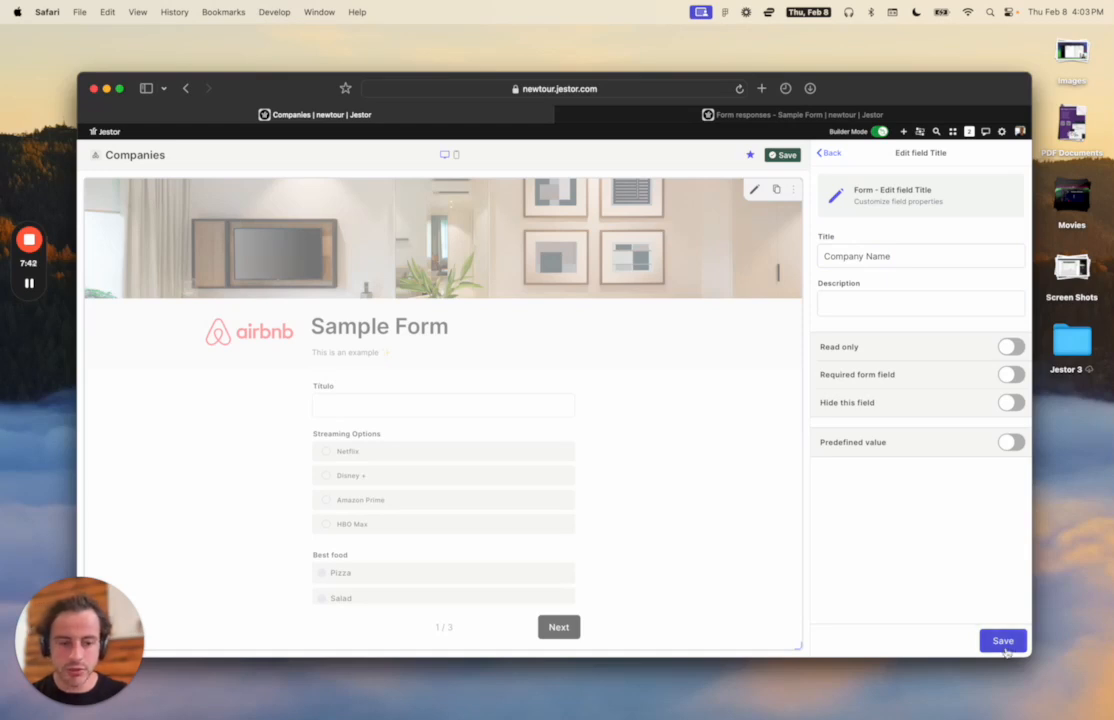
click(1000, 640)
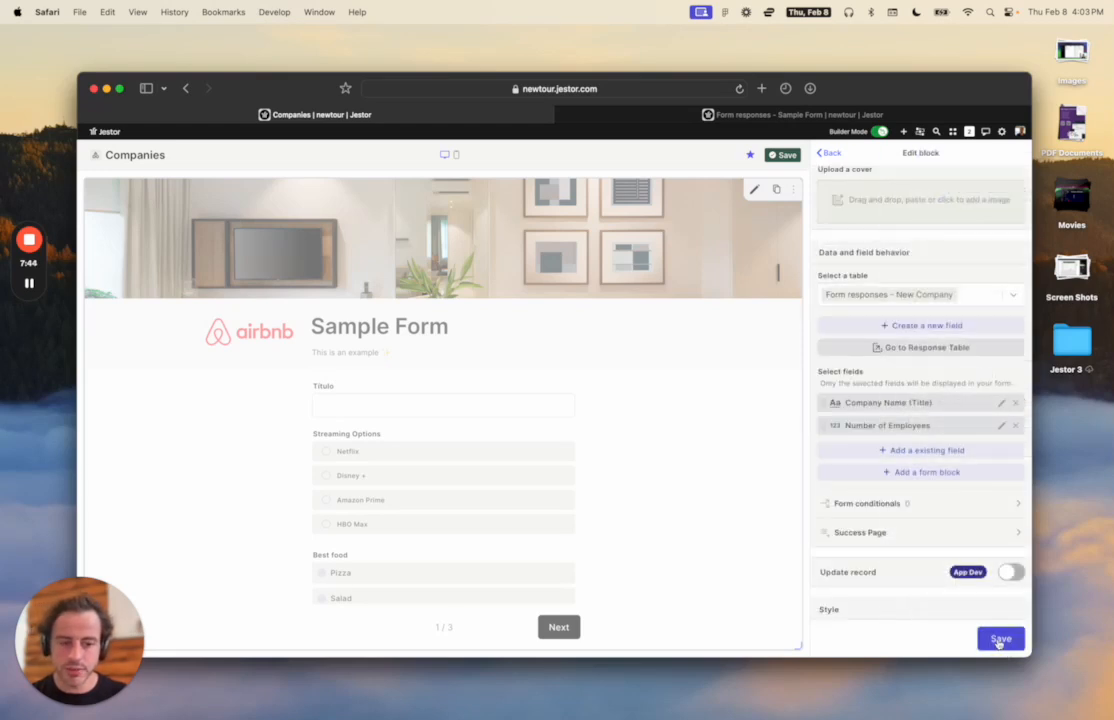
click(1000, 639)
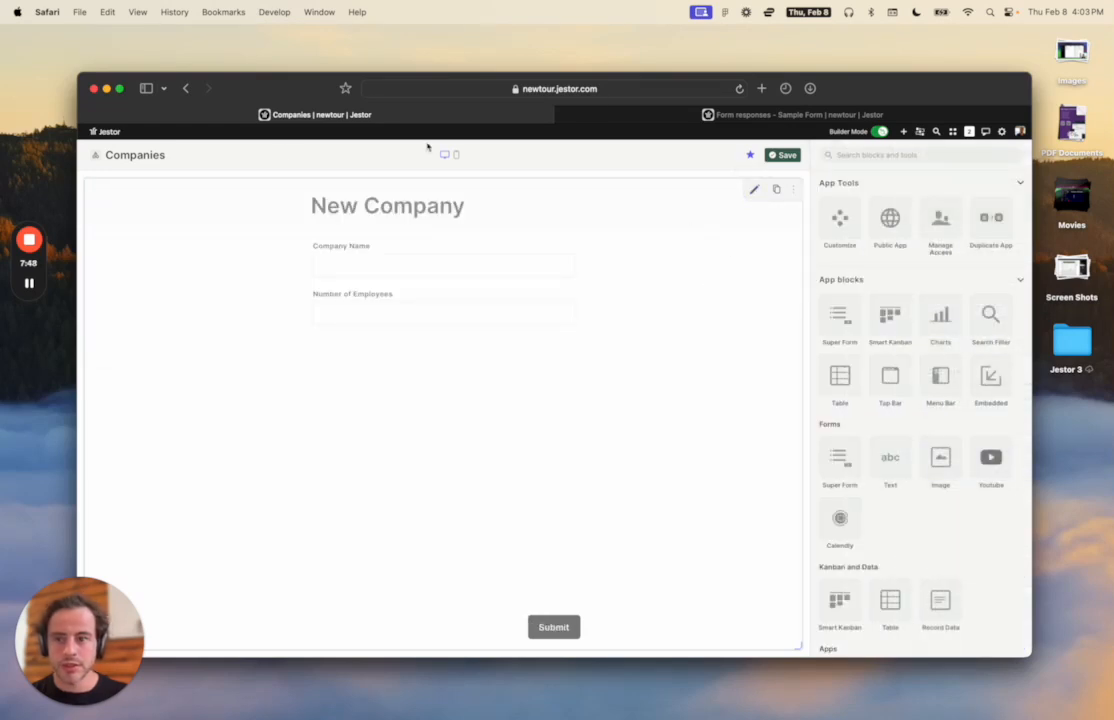
Choose the computer emoji (searched 'com') on a dark navy background for the Companies icon.
click(95, 155)
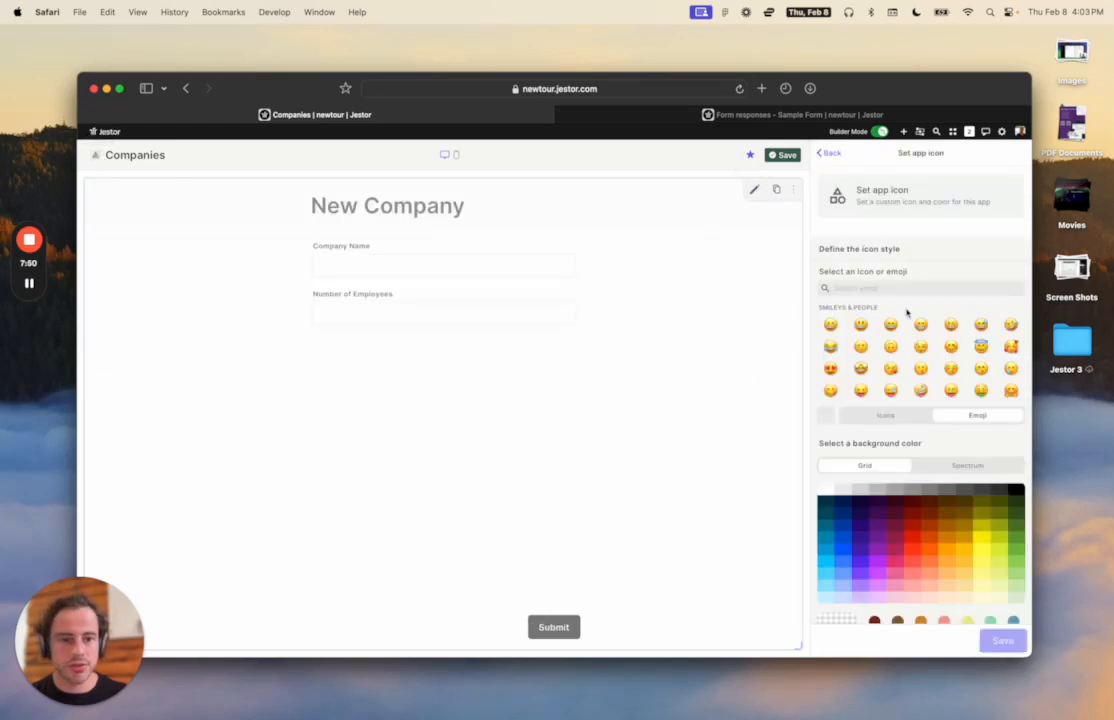
click(905, 288)
text(com)
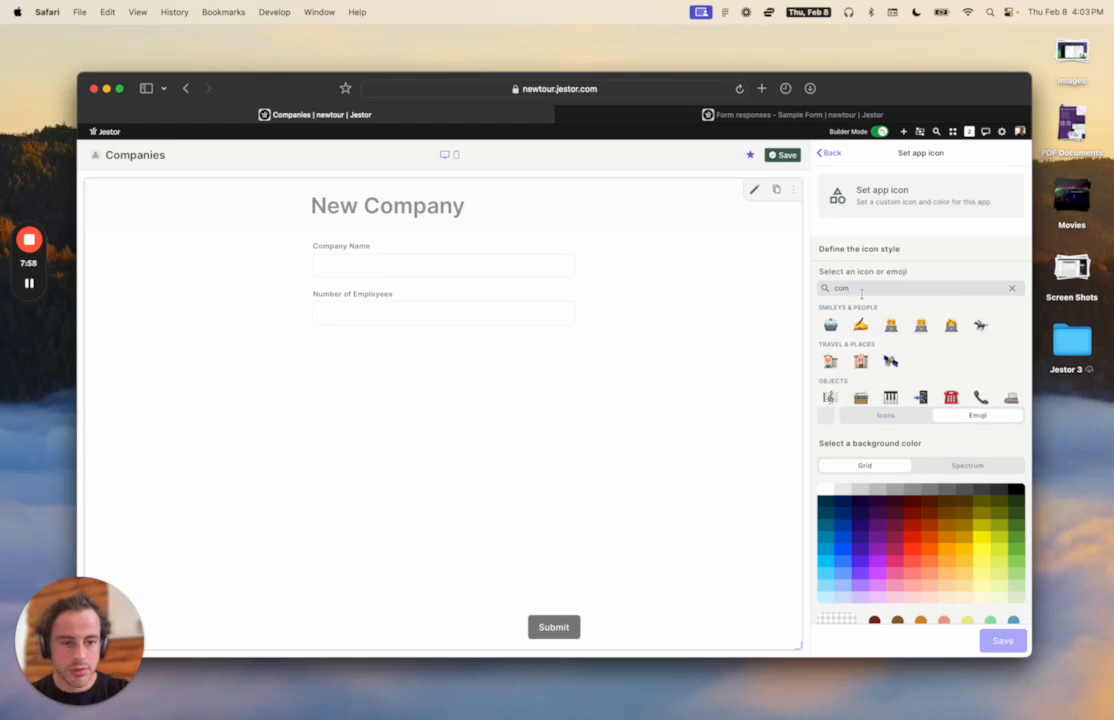
scroll(885, 320, down, 5)
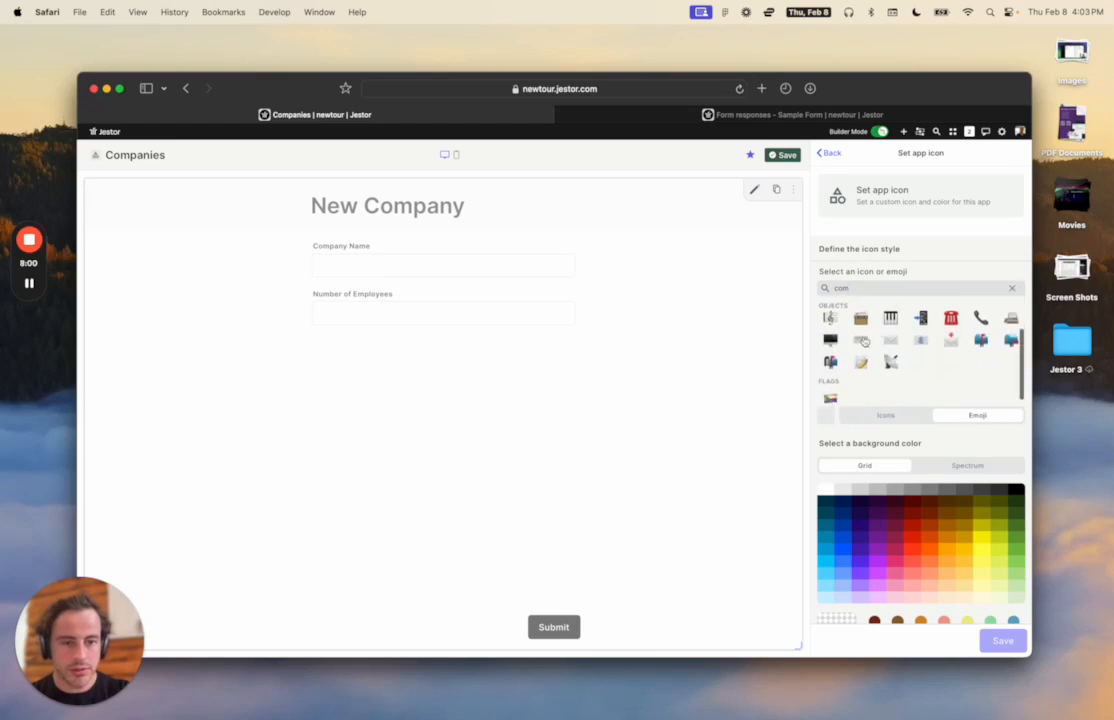
click(830, 340)
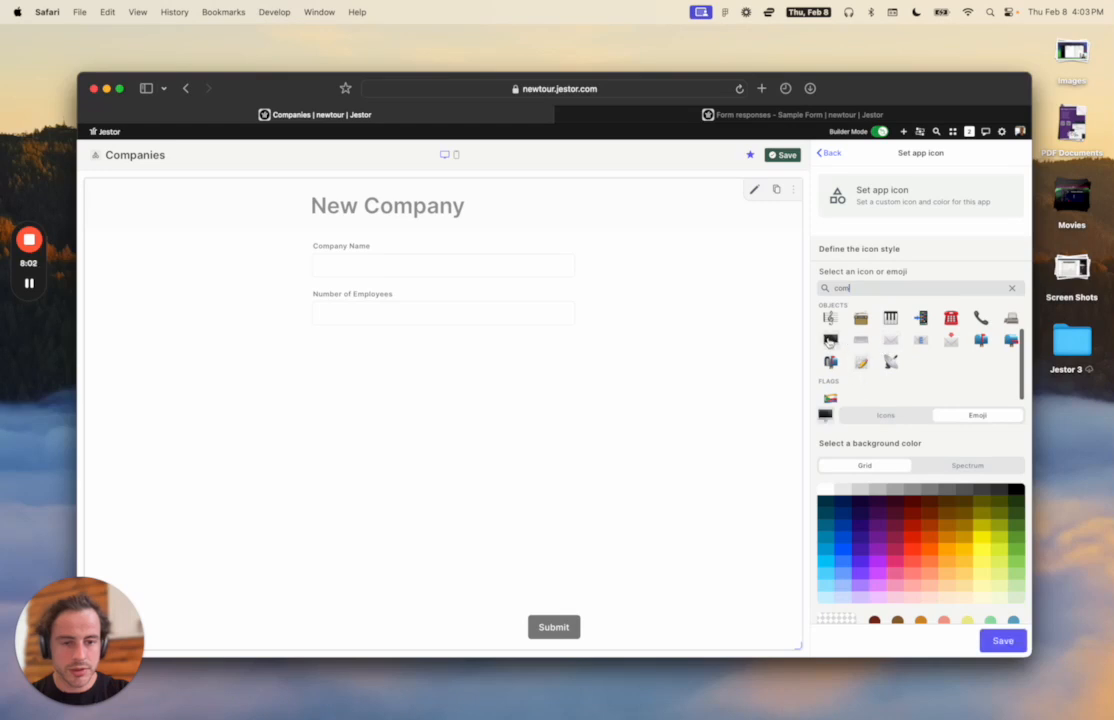
click(860, 512)
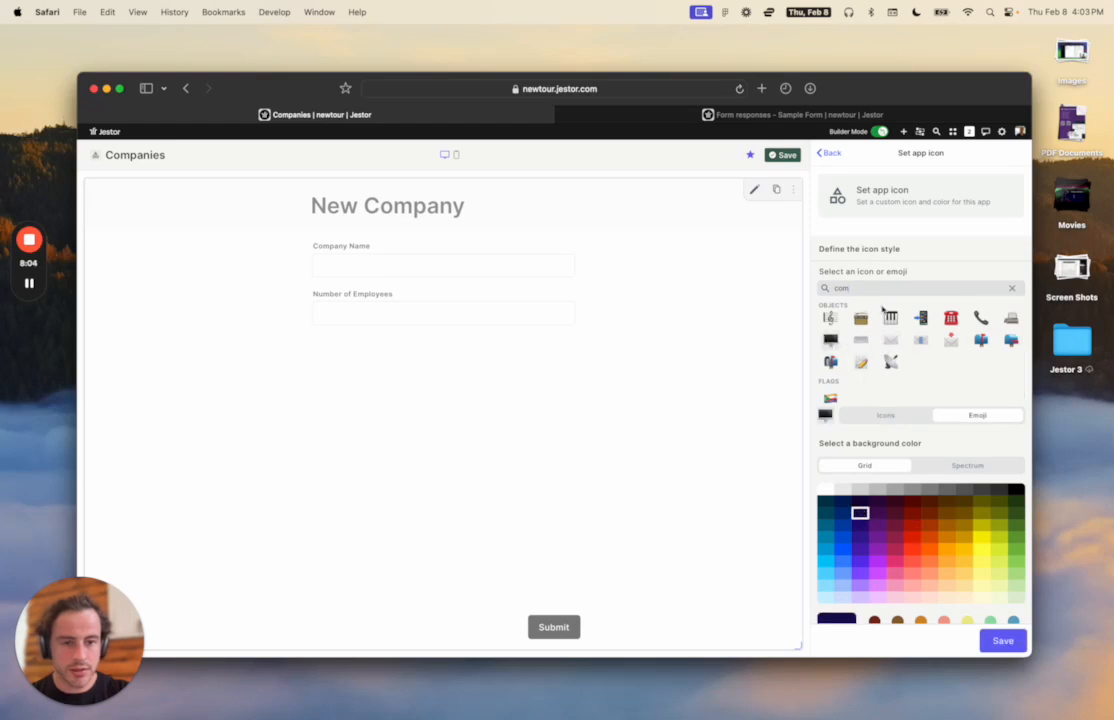
Browse the line icons, return to the emoji choice, and save the Companies icon.
click(893, 414)
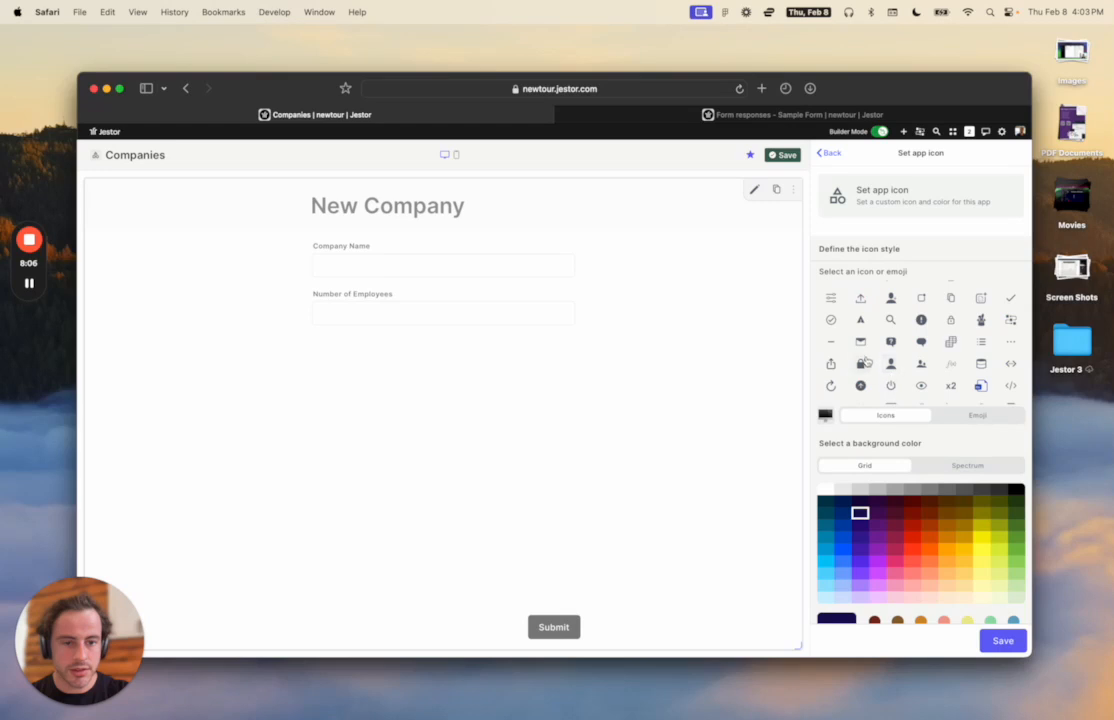
scroll(873, 345, up, 4)
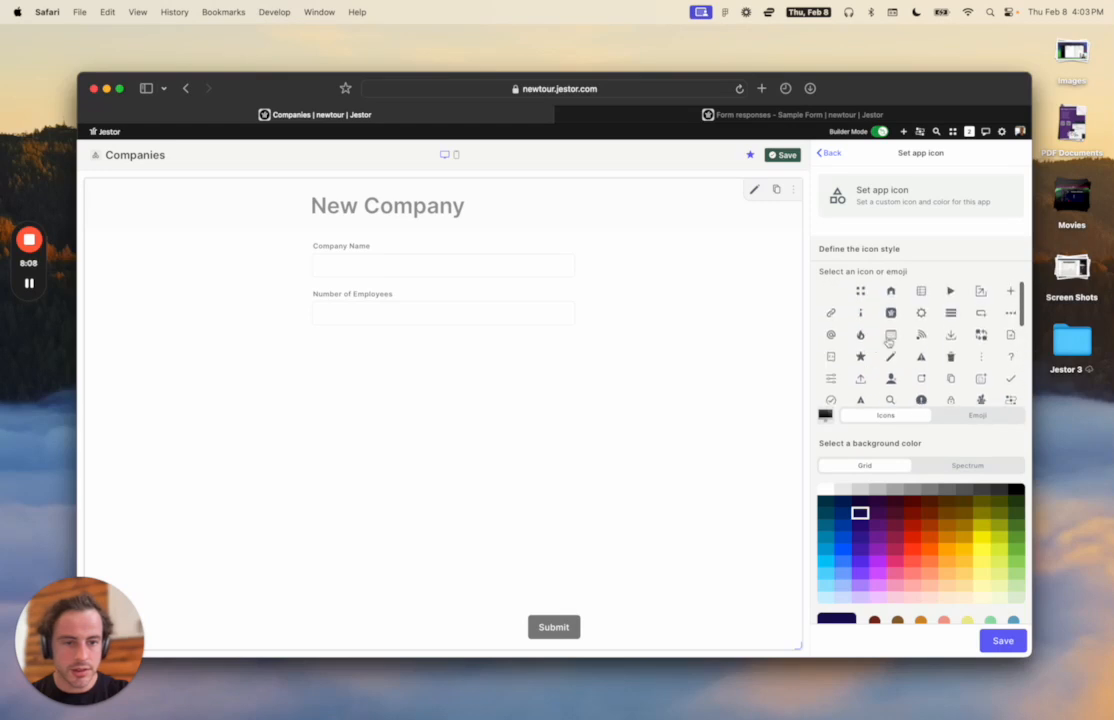
scroll(960, 348, down, 3)
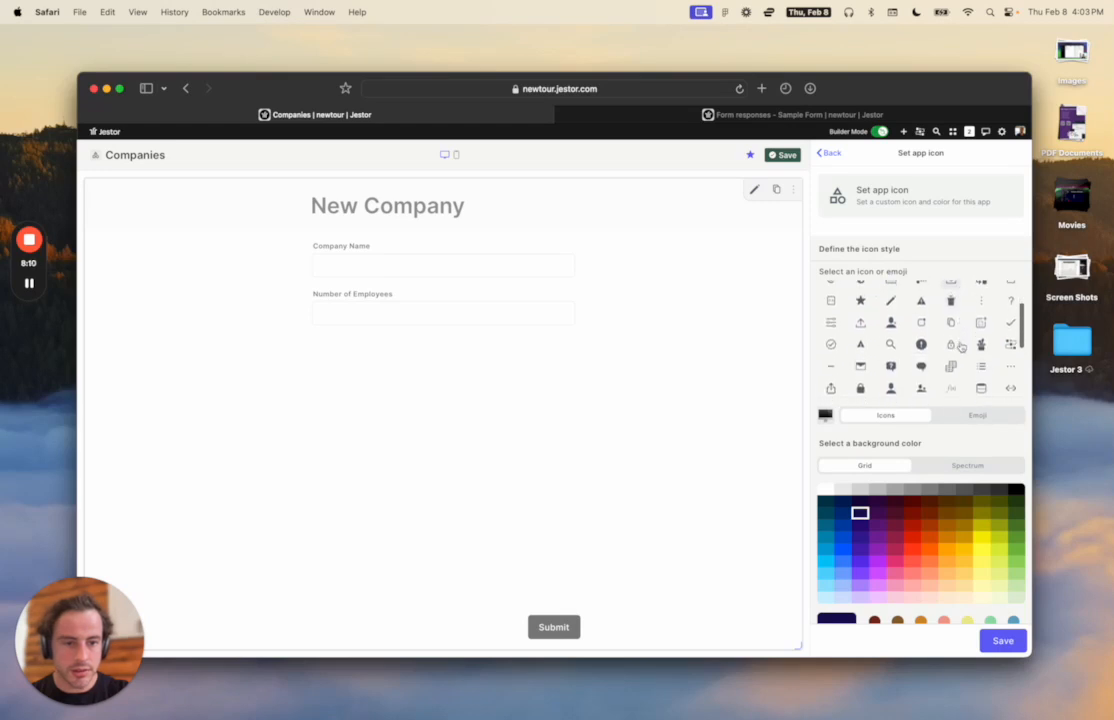
scroll(960, 347, down, 5)
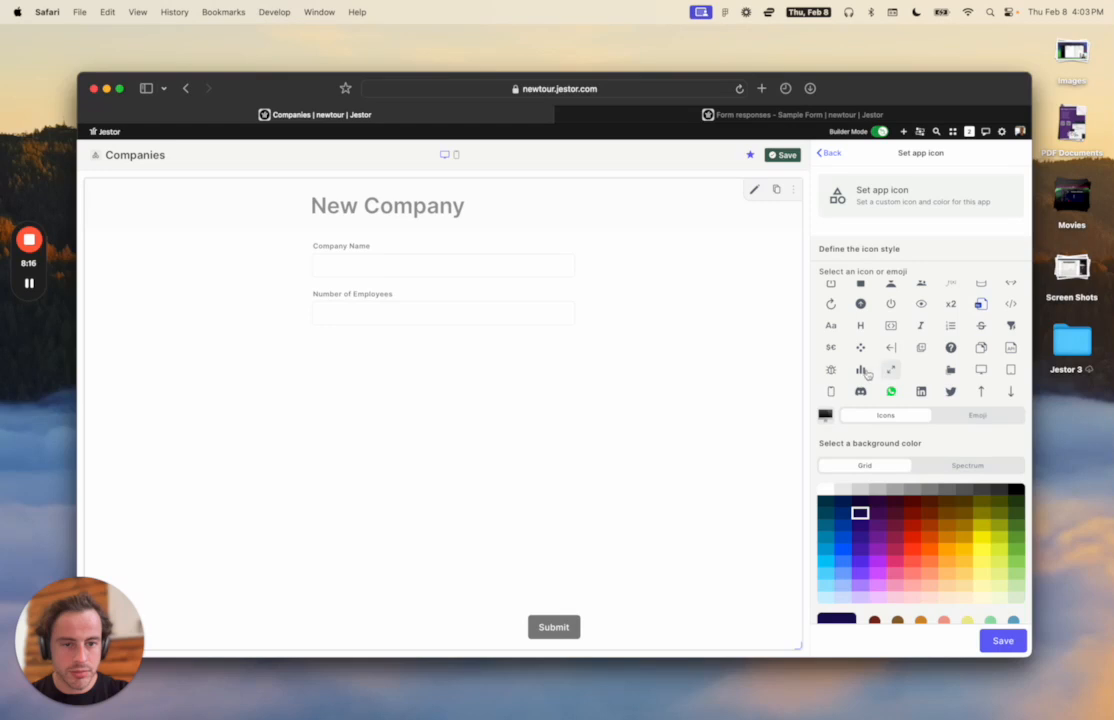
scroll(858, 350, up, 3)
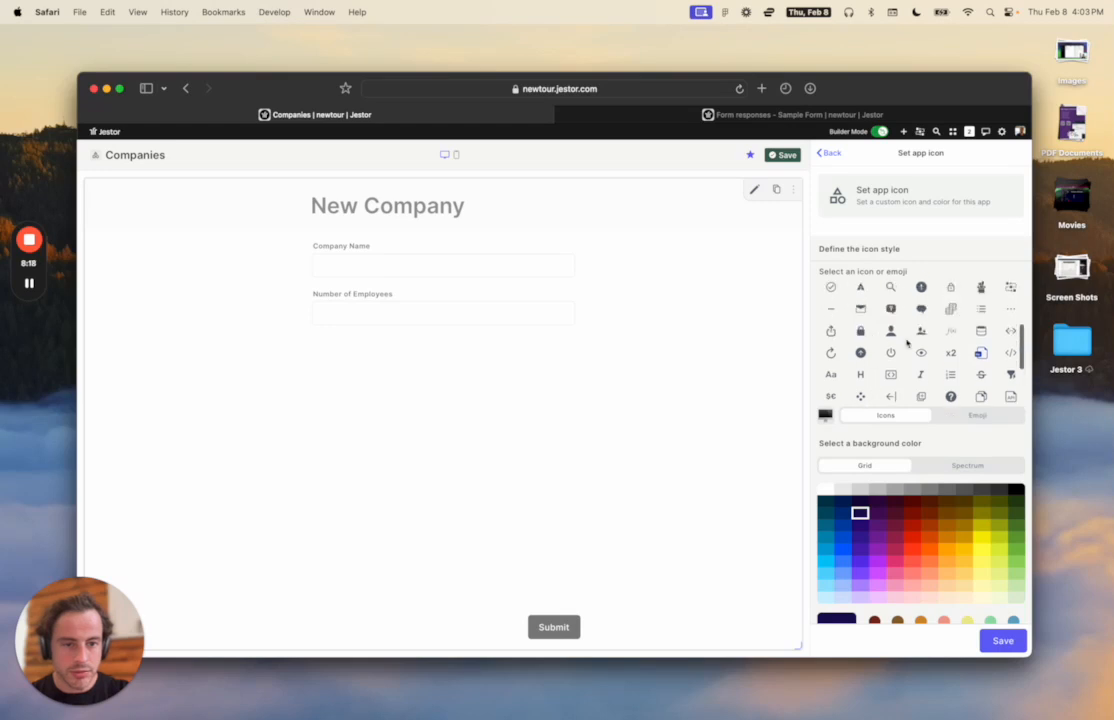
scroll(920, 333, up, 5)
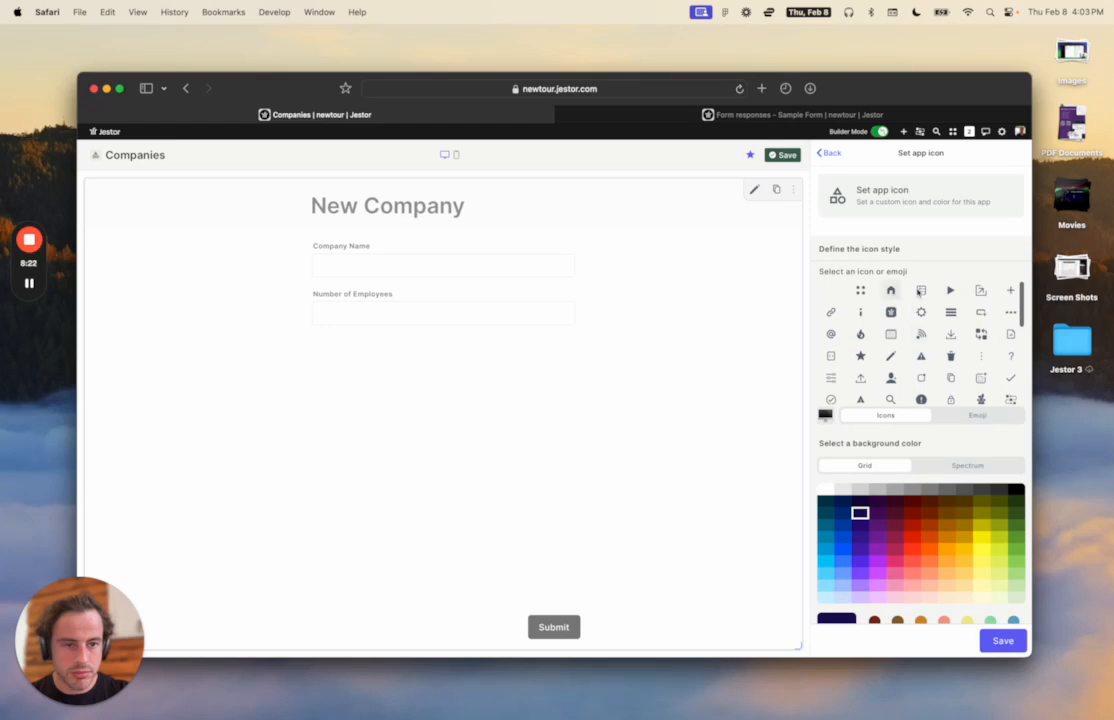
click(987, 415)
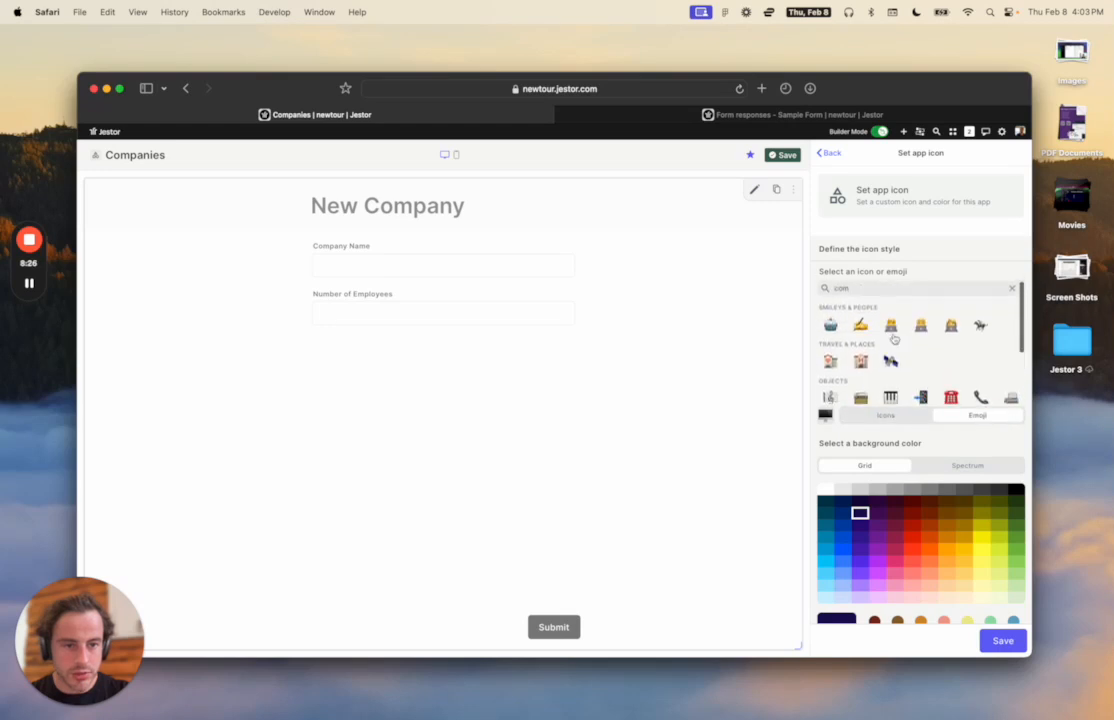
click(1005, 640)
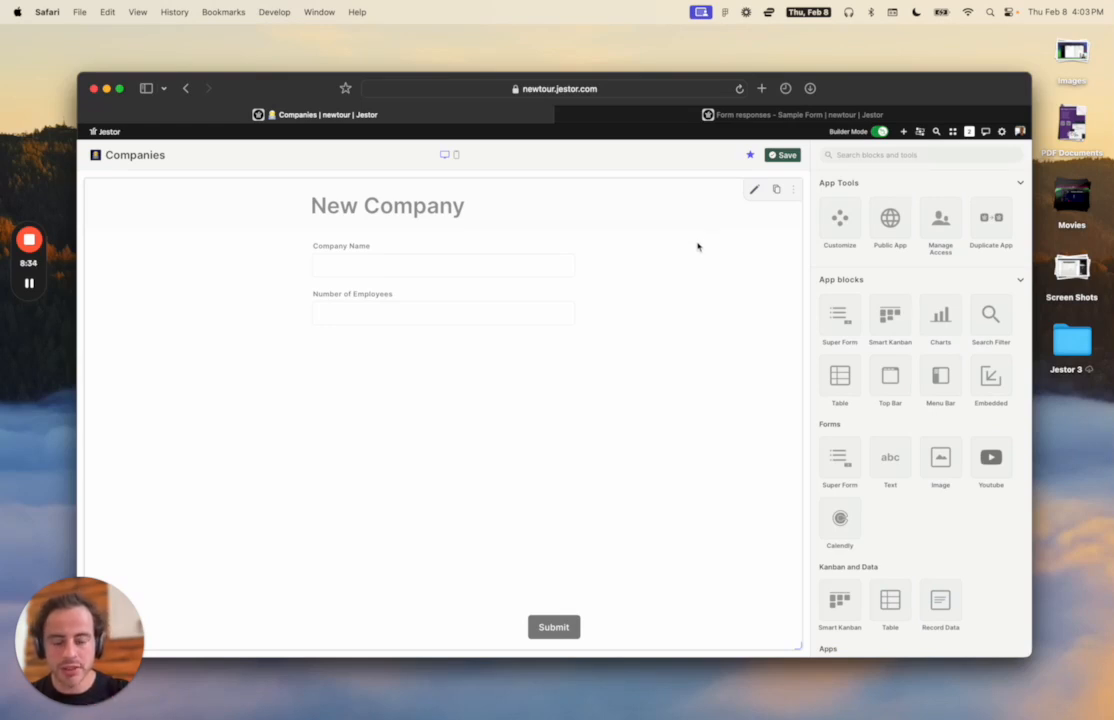
key(super+k)
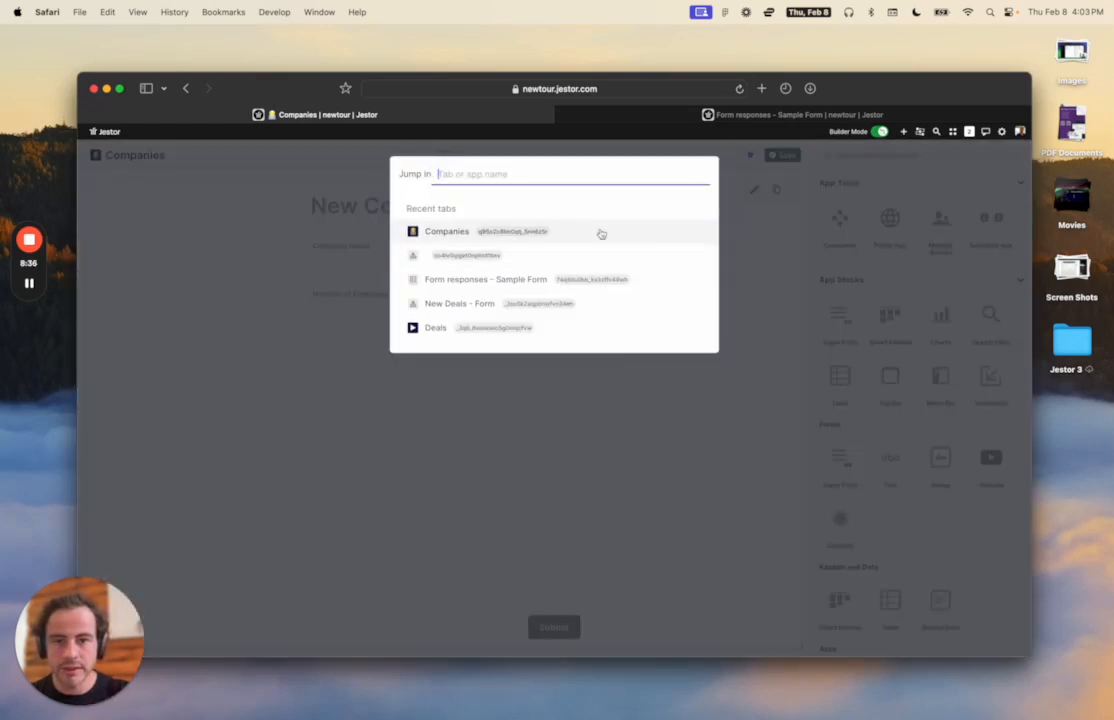
Open the untitled recent app and title it 'Contacts'.
click(562, 254)
click(151, 156)
text(COnt)
key(BackSpace)
key(BackSpace)
key(BackSpace)
text(ontacts)
click(95, 156)
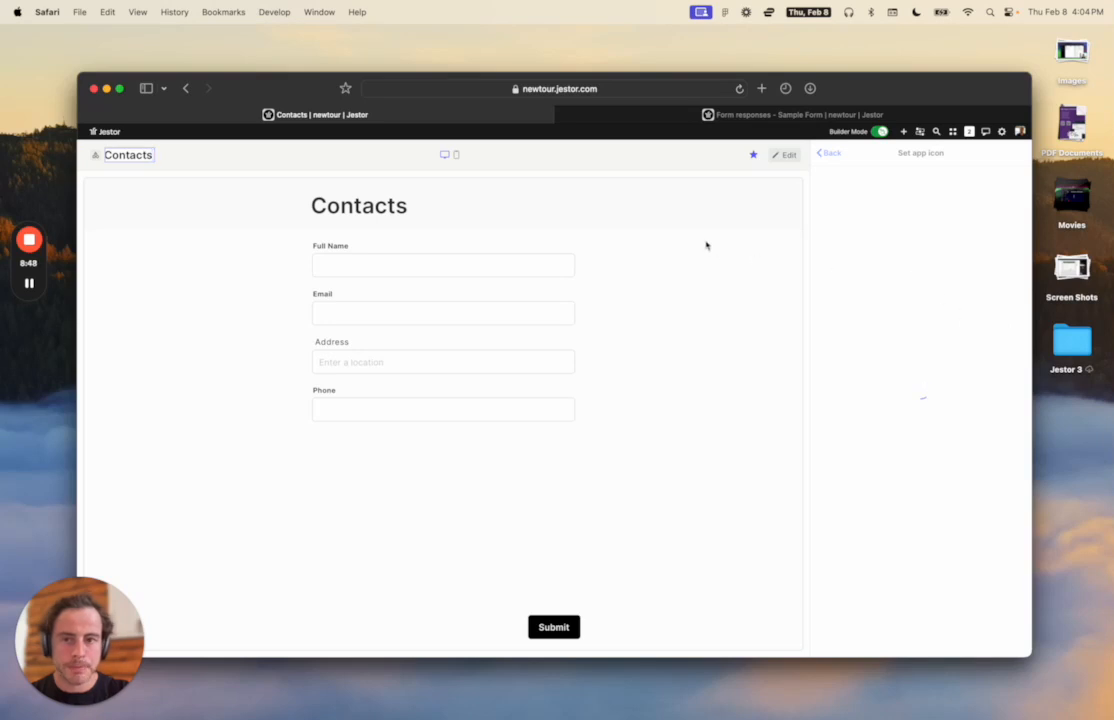
click(638, 240)
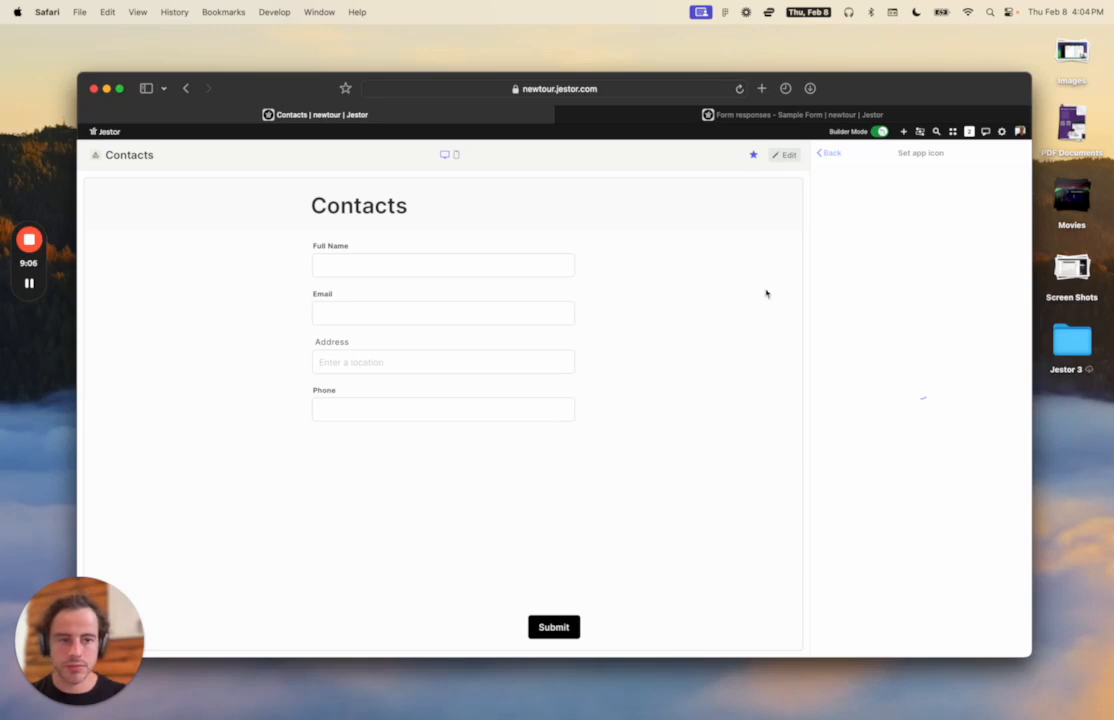
Reload, then save the smiley emoji on dark navy as the Contacts app icon.
key(super+r)
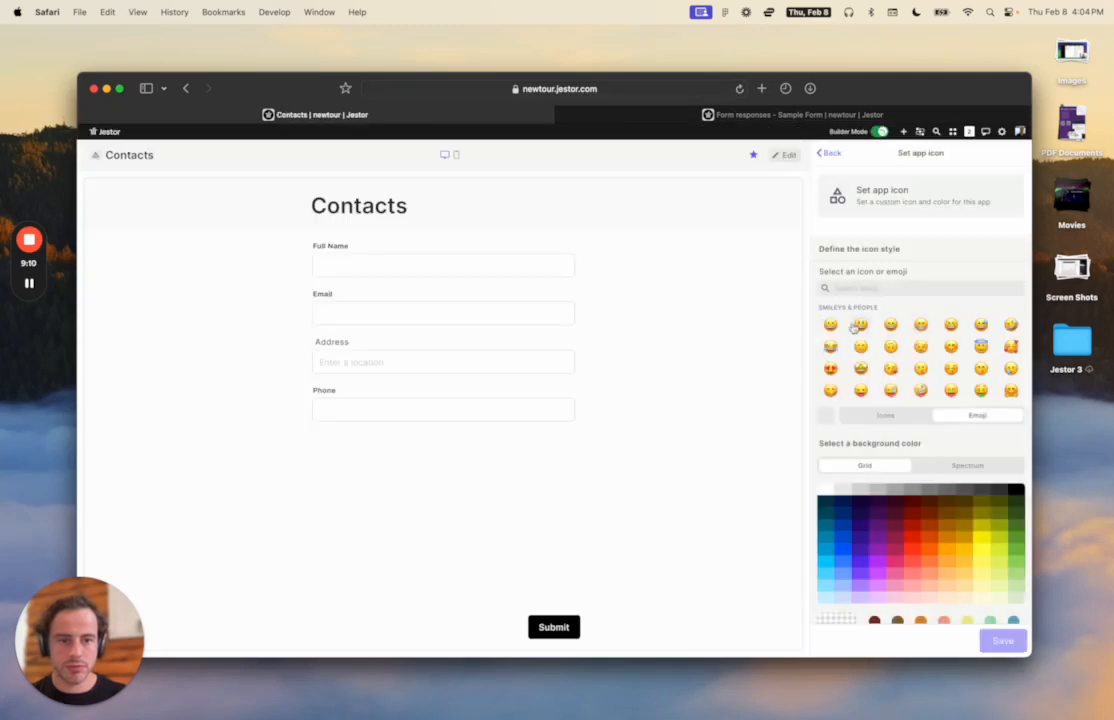
scroll(958, 380, down, 1)
scroll(940, 390, up, 1)
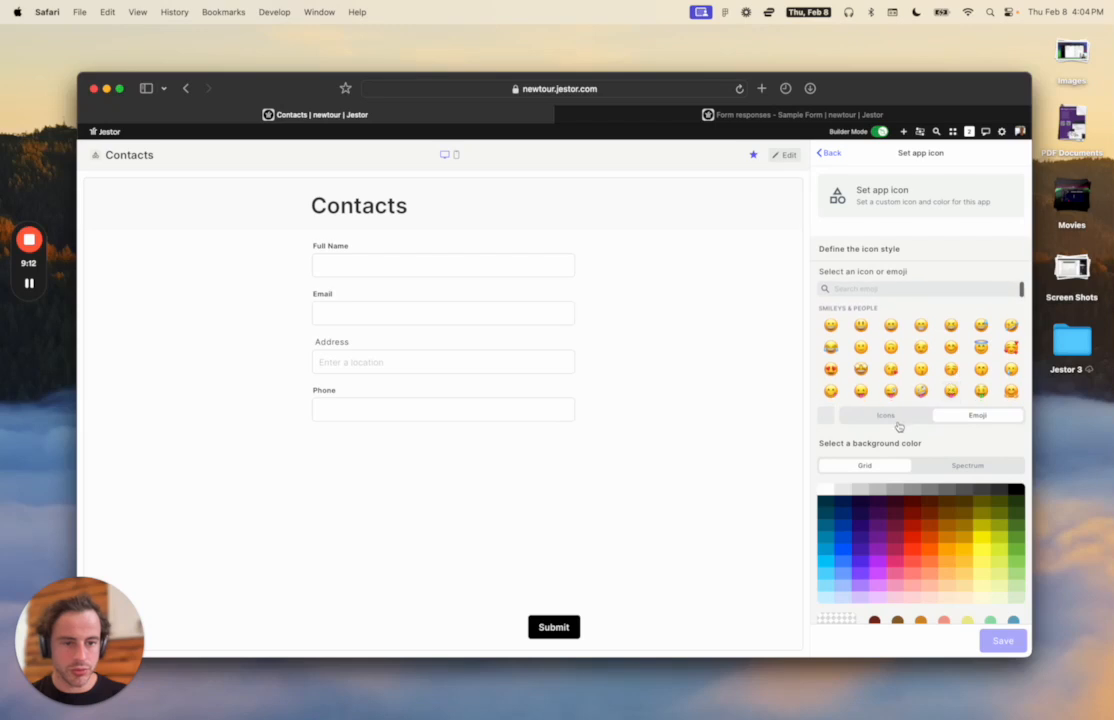
click(831, 327)
click(860, 502)
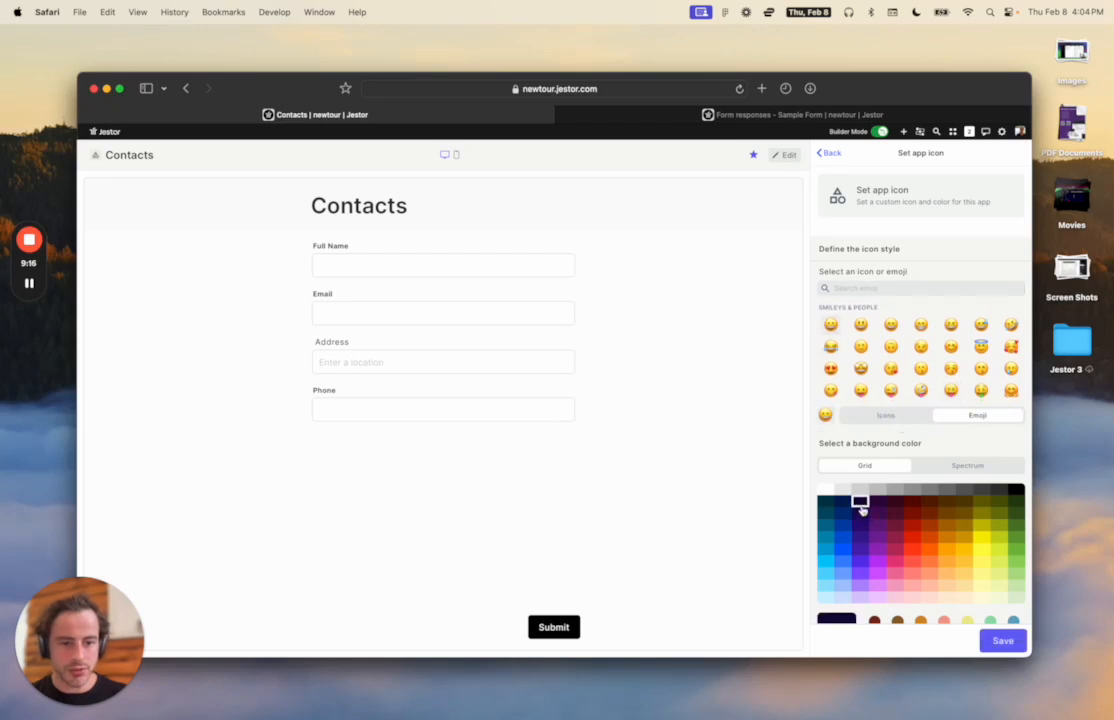
click(1000, 641)
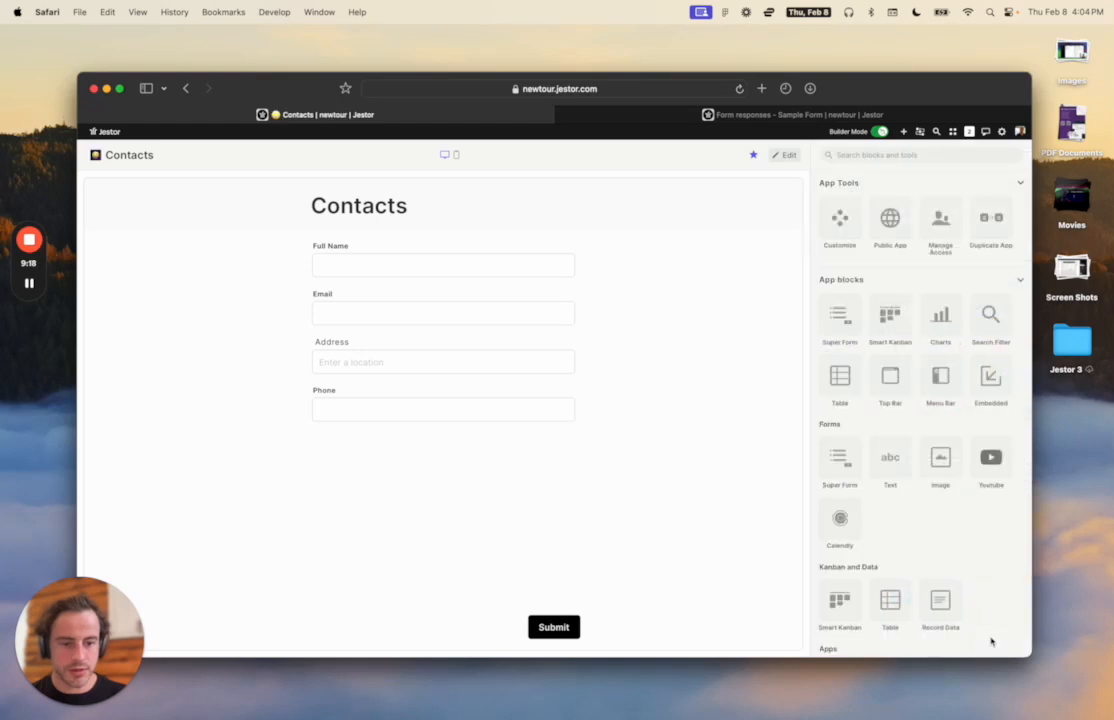
click(953, 132)
click(729, 246)
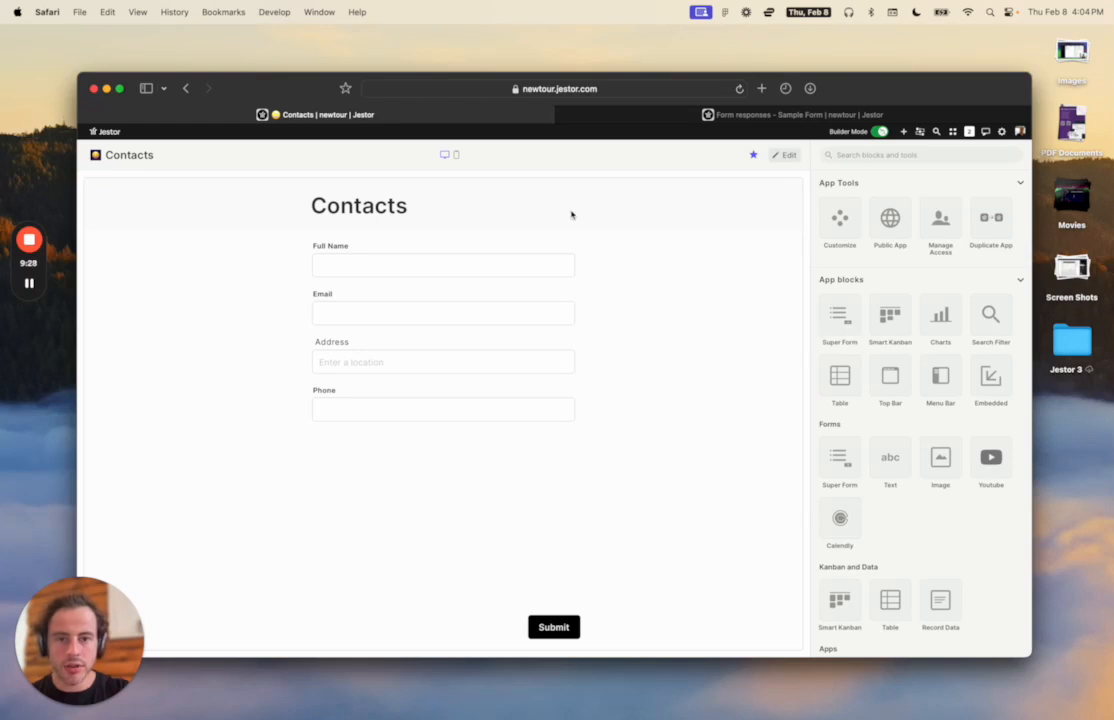
Open the response tables, rename the Sample Form table to 'Deal table', then view Contacts responses.
click(783, 156)
click(756, 190)
scroll(906, 330, down, 5)
click(840, 358)
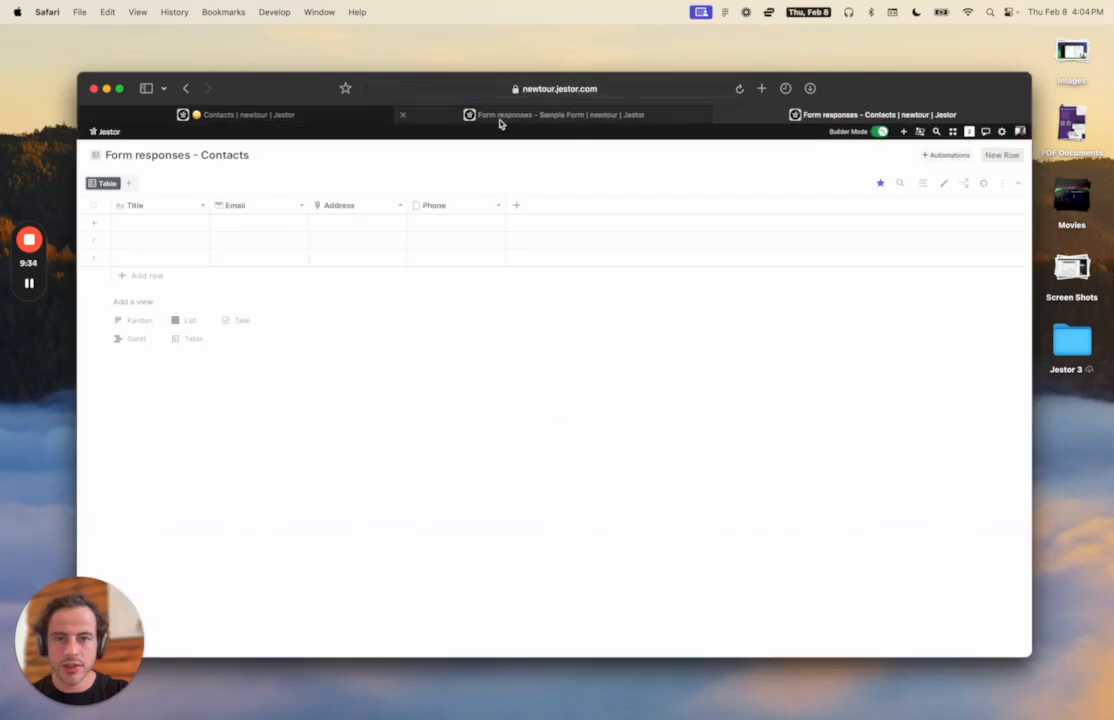
click(580, 118)
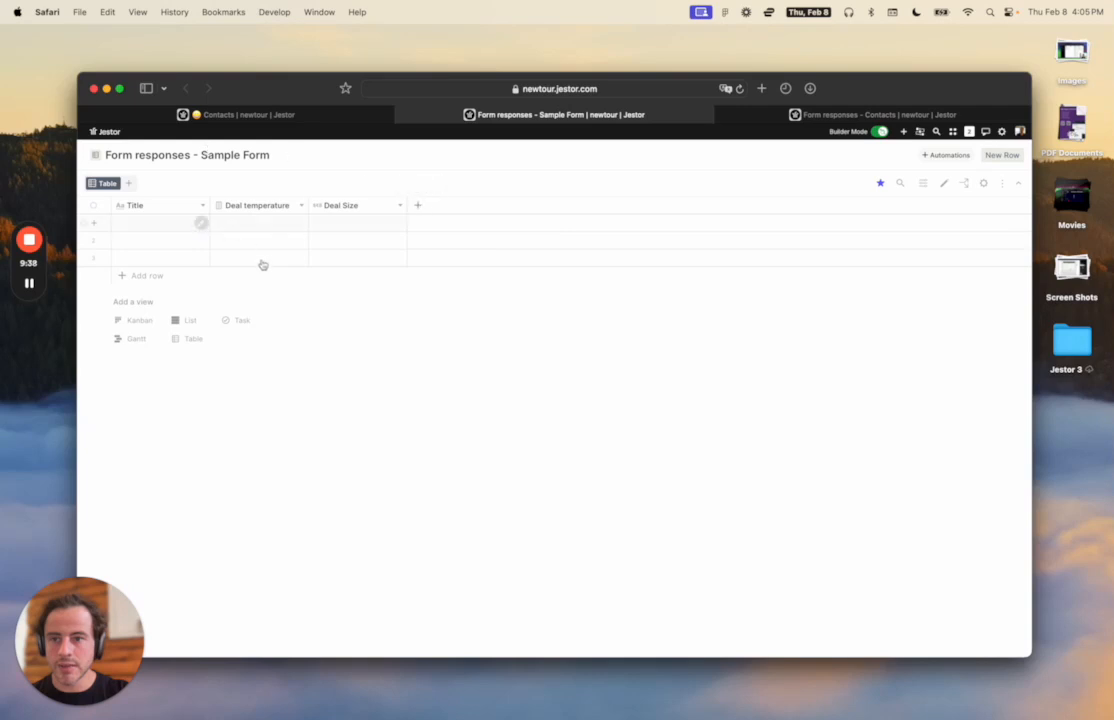
click(221, 155)
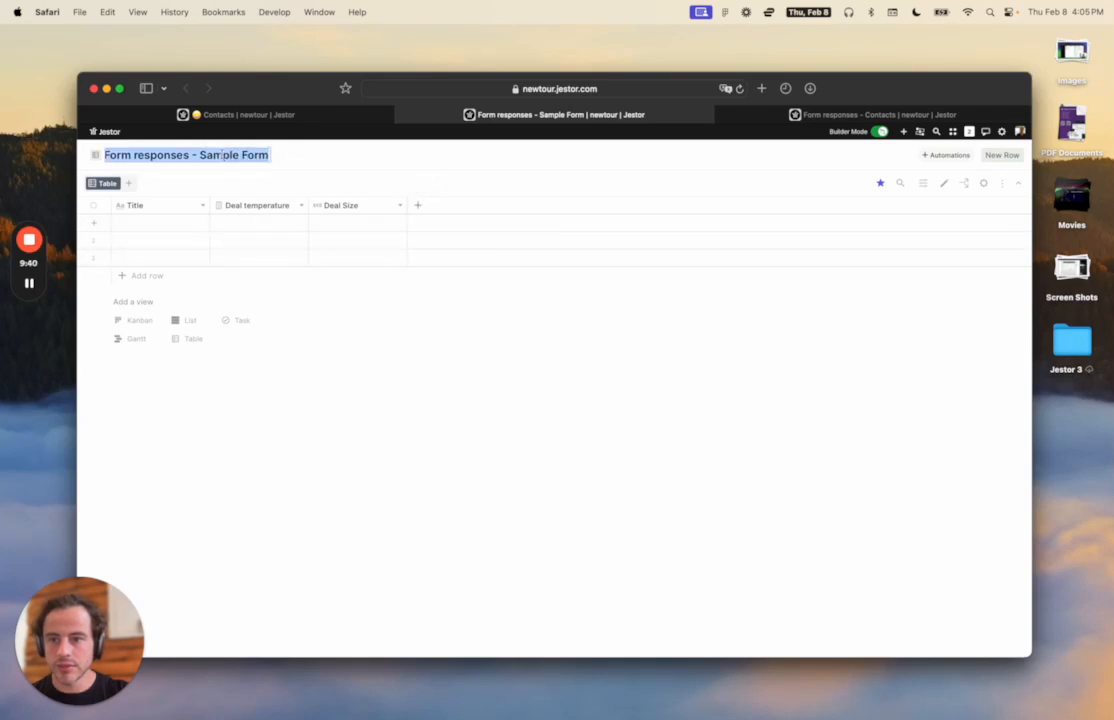
text(De)
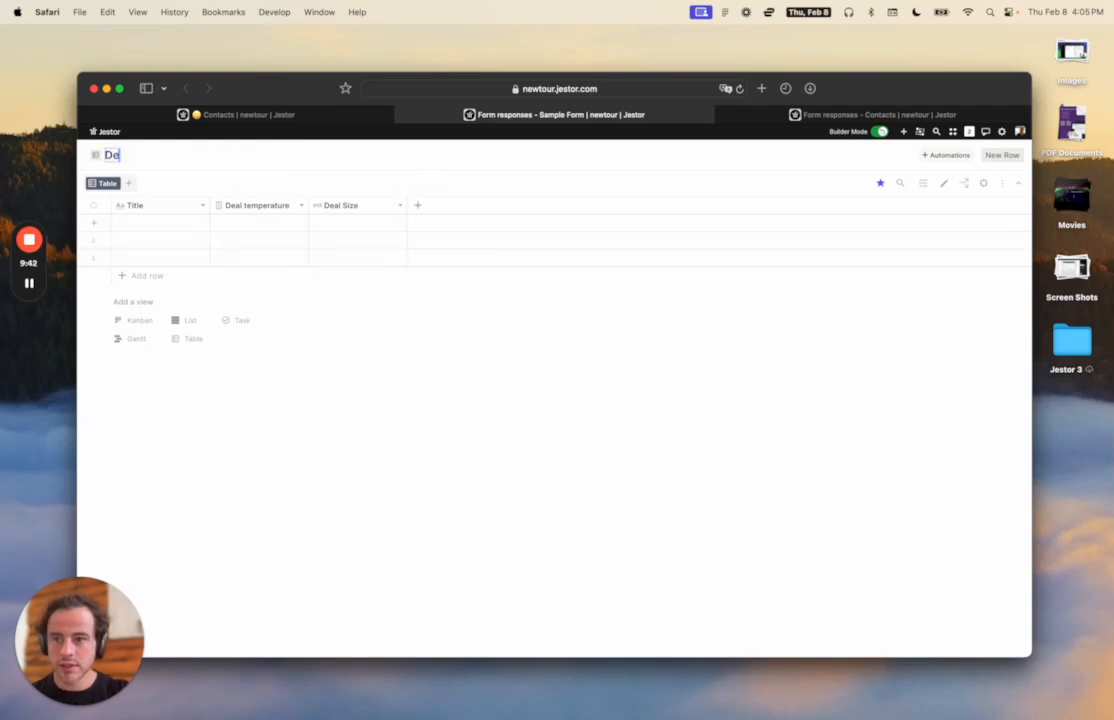
text(al table)
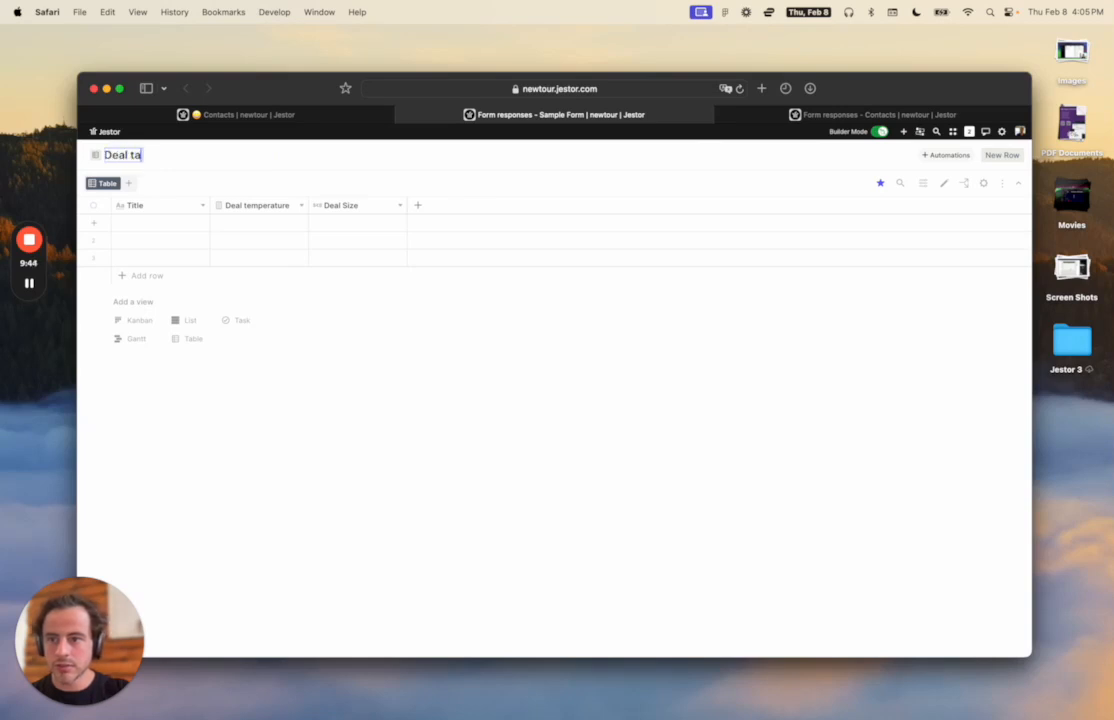
click(320, 162)
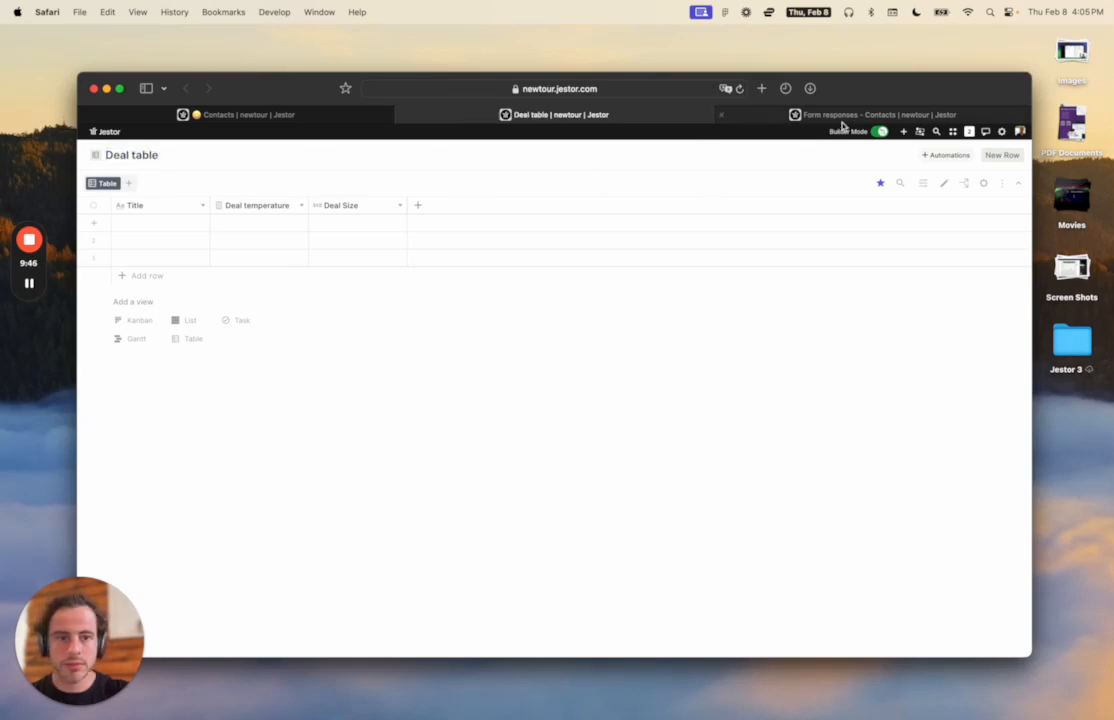
click(735, 112)
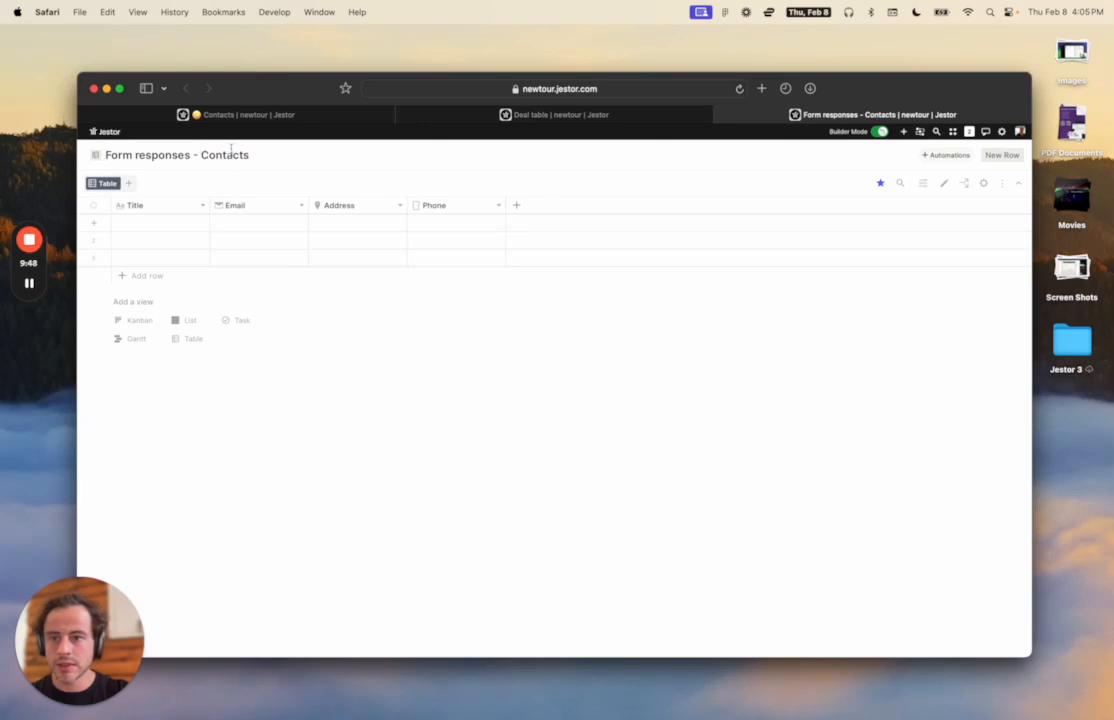
From the Contacts app, use the quick switcher to jump to the Companies app.
click(565, 118)
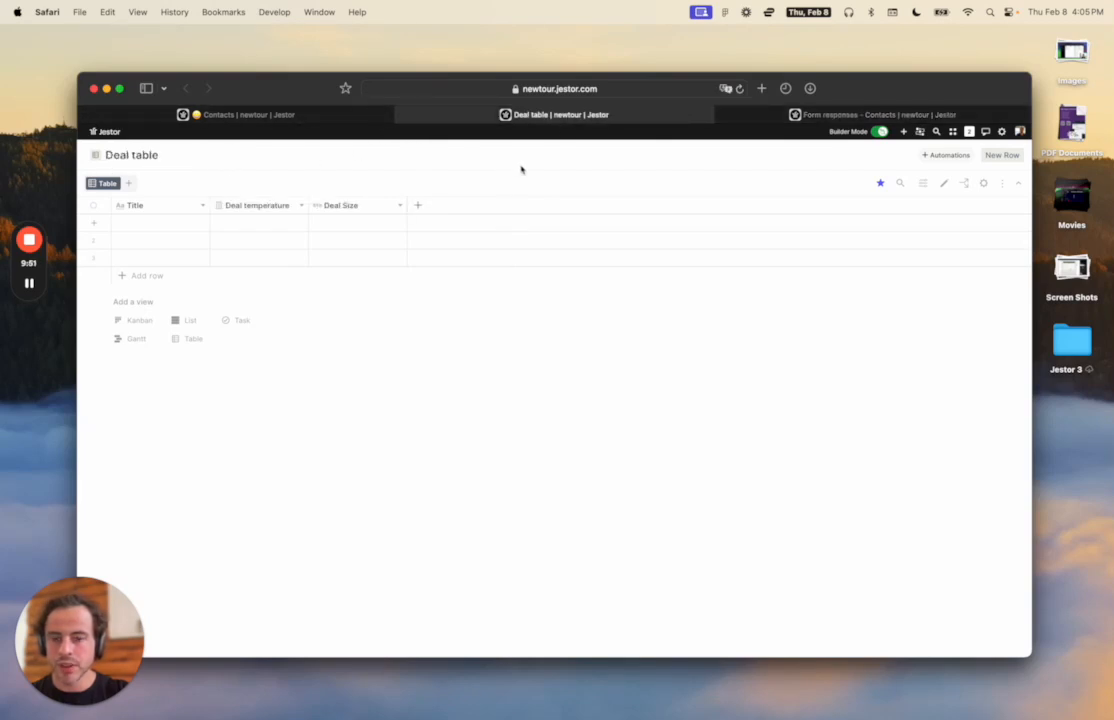
click(300, 121)
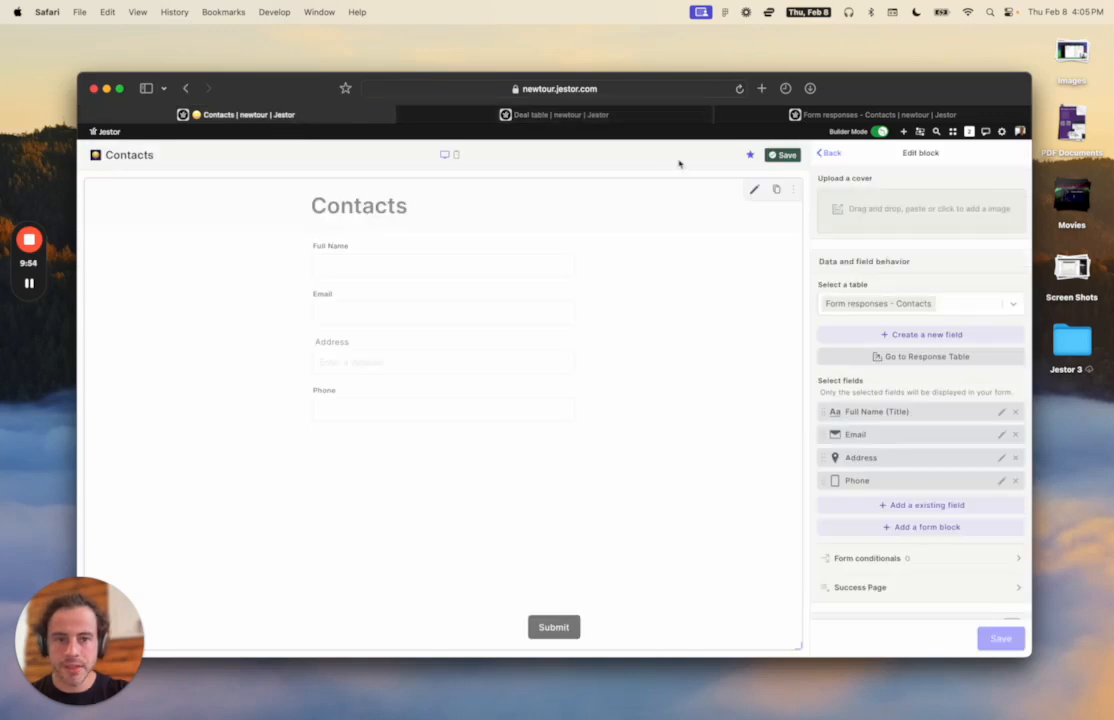
key(super+k)
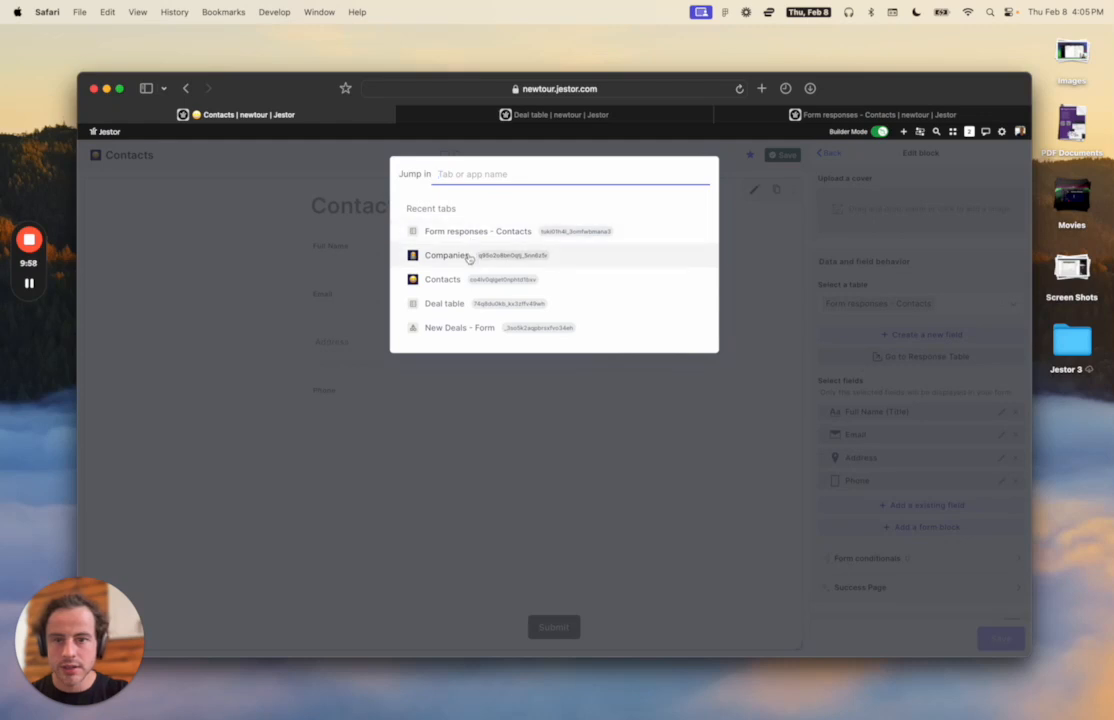
click(469, 257)
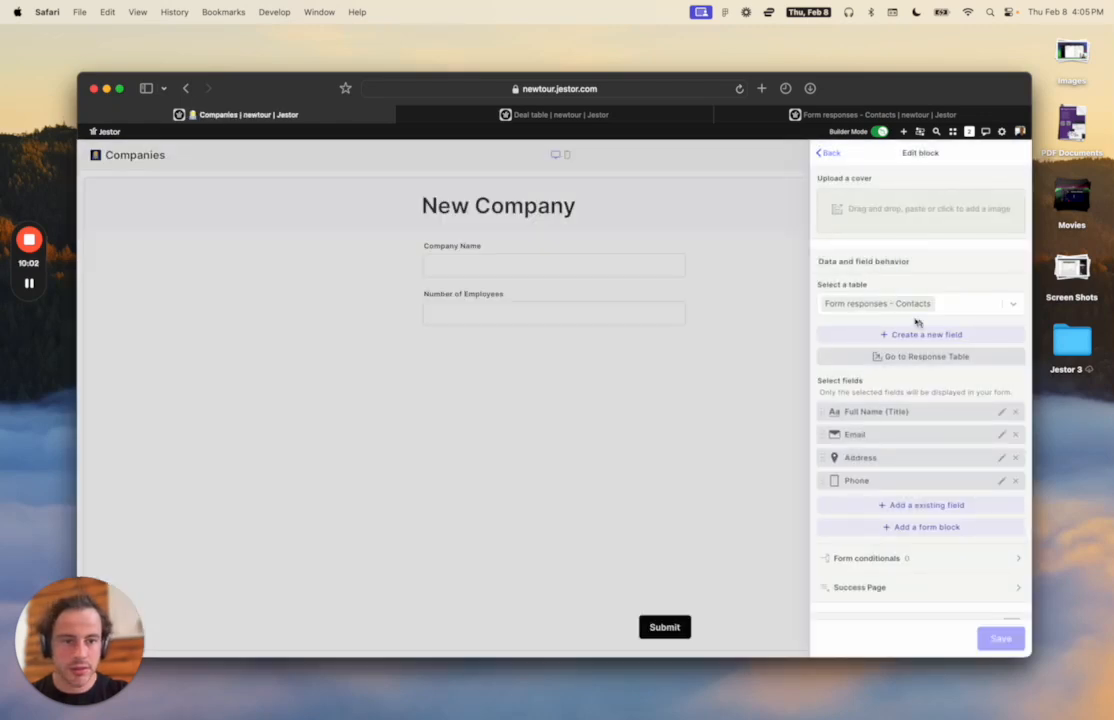
Edit the Companies page's New Company form block and open its response table.
click(800, 248)
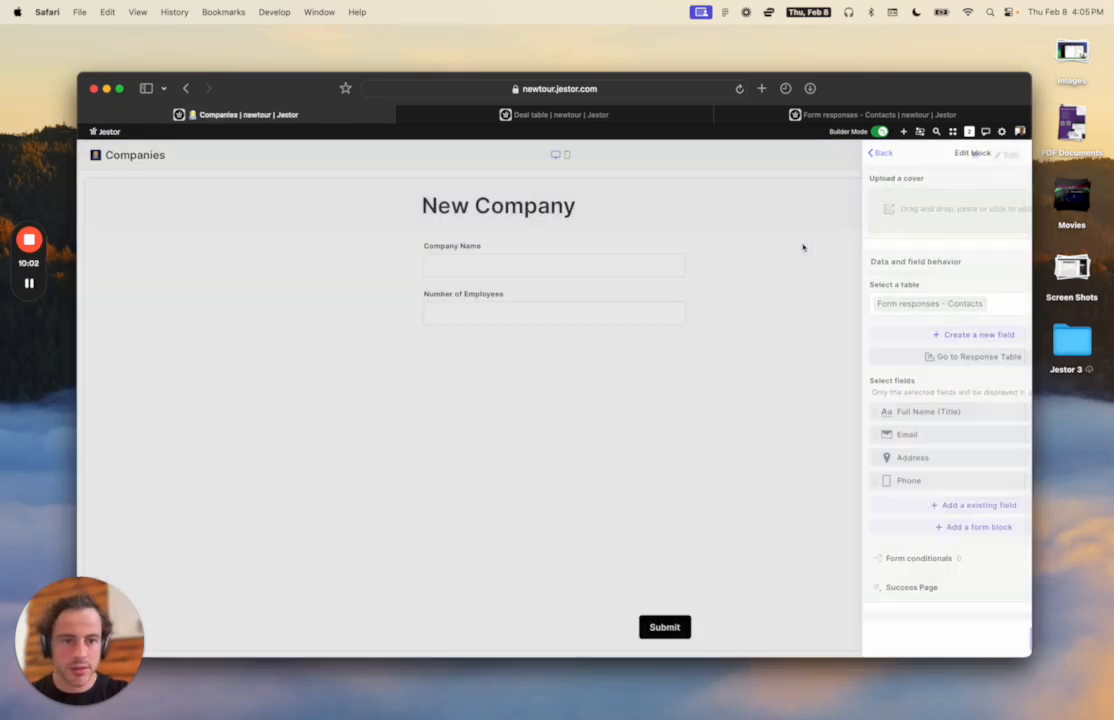
click(1006, 155)
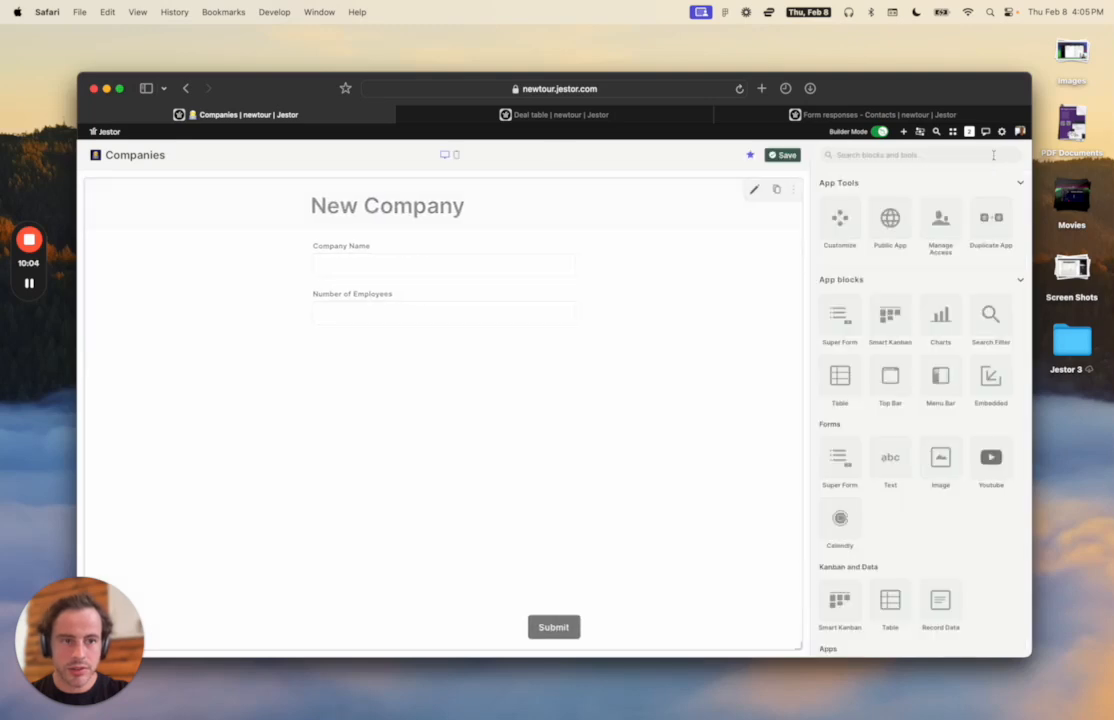
click(755, 189)
scroll(880, 372, down, 5)
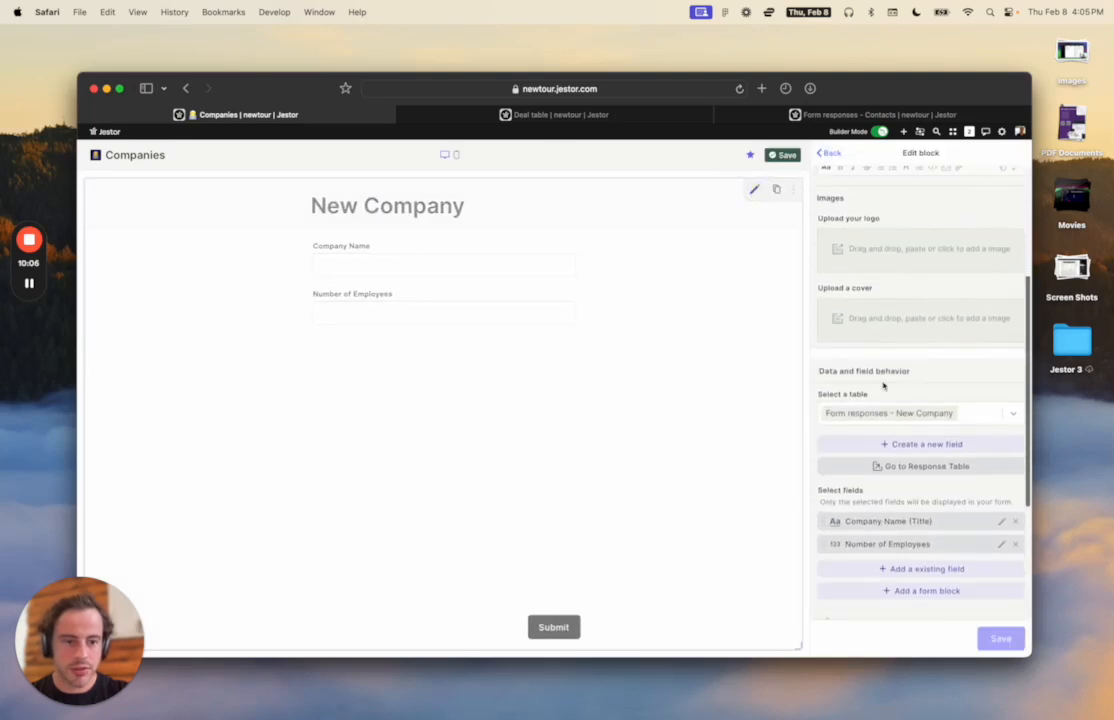
click(912, 467)
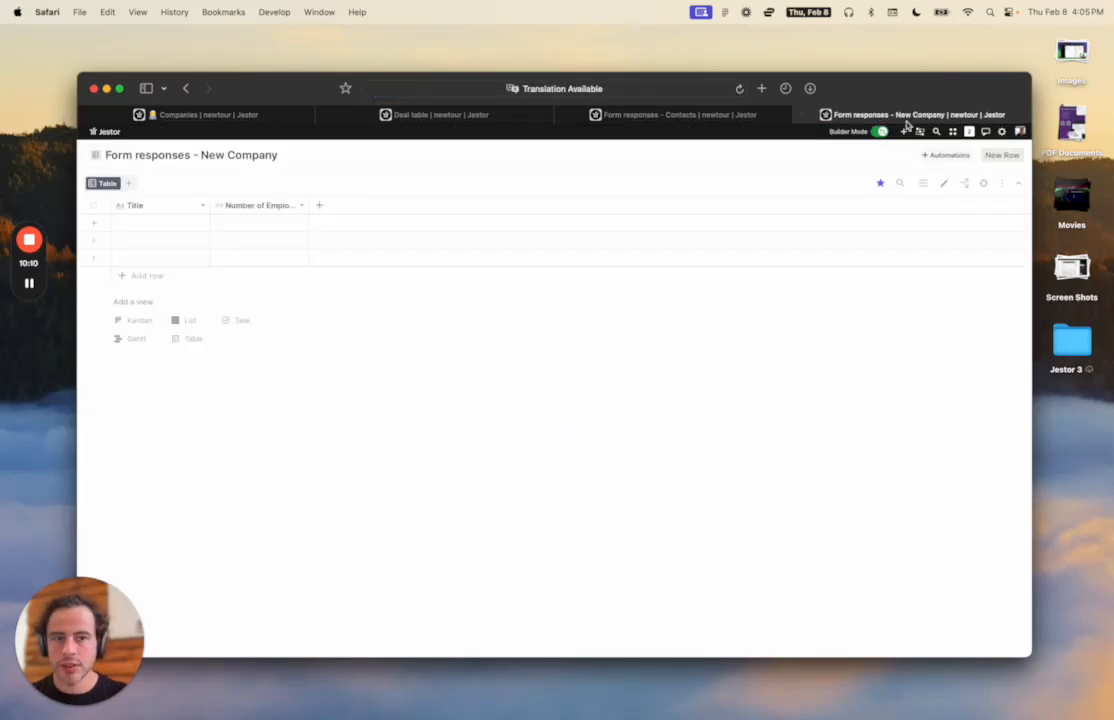
Pull the New Company responses, Contacts responses and Deal table tabs into separate windows.
drag(920, 115, 829, 329)
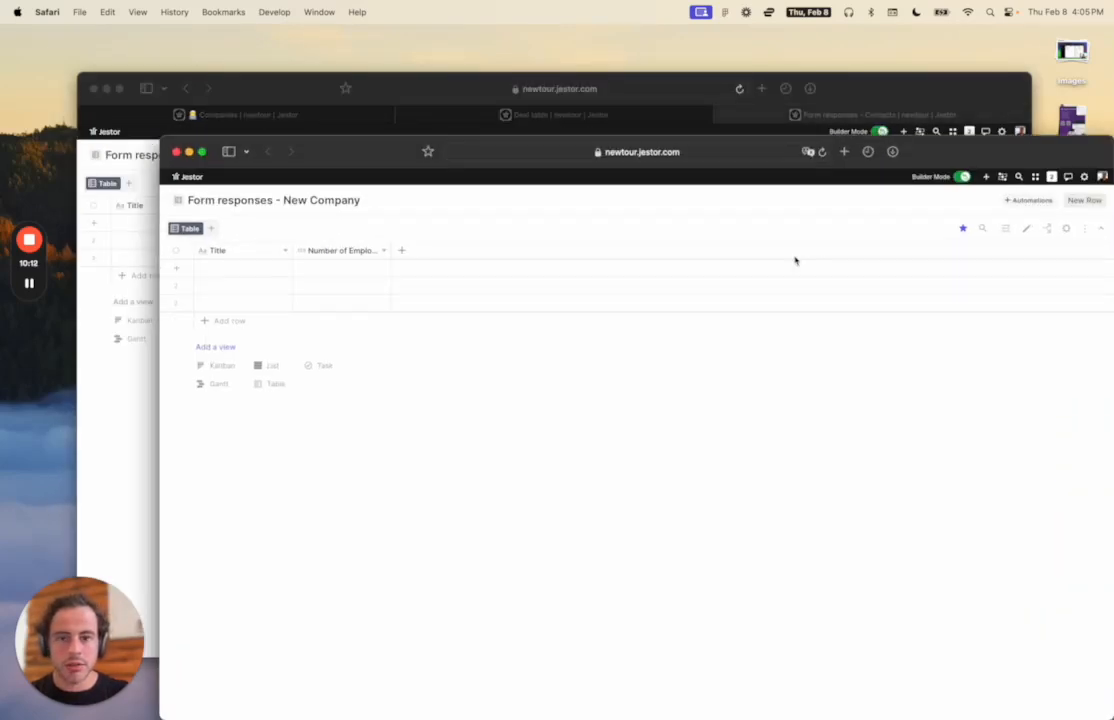
drag(926, 105, 793, 241)
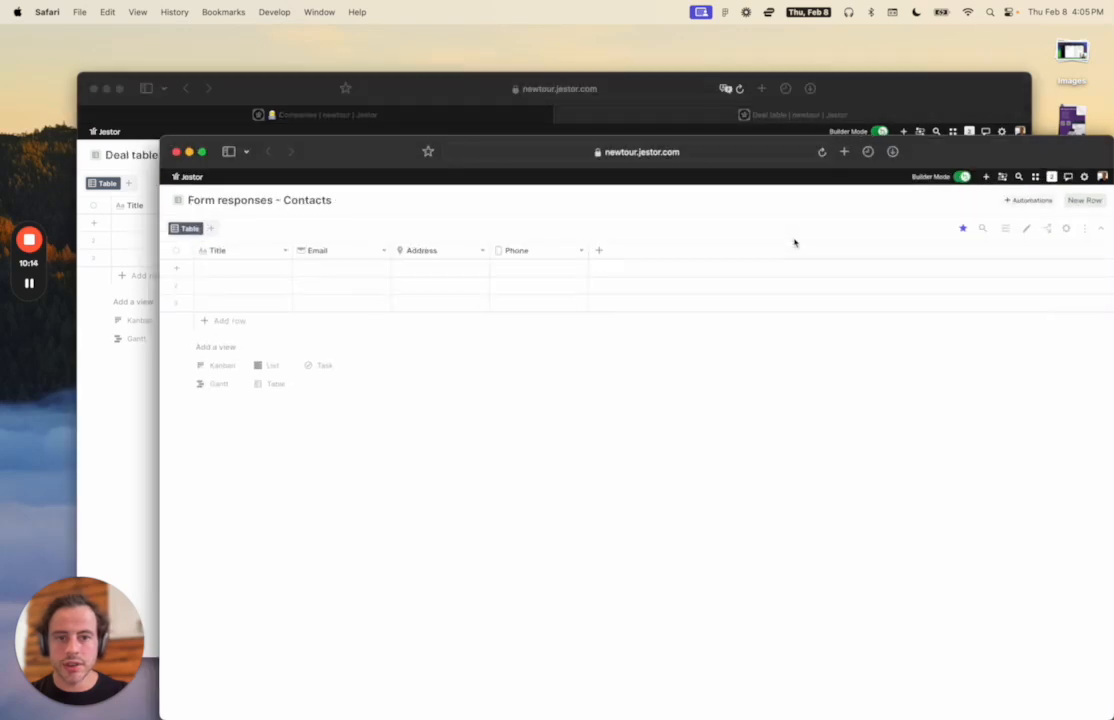
drag(881, 117, 836, 196)
drag(933, 147, 840, 84)
drag(1086, 170, 1063, 157)
Arrange the windows in Mission Control, shifting New Company down-right, with Deal table in front.
key(ctrl+Up)
click(876, 291)
drag(357, 166, 465, 233)
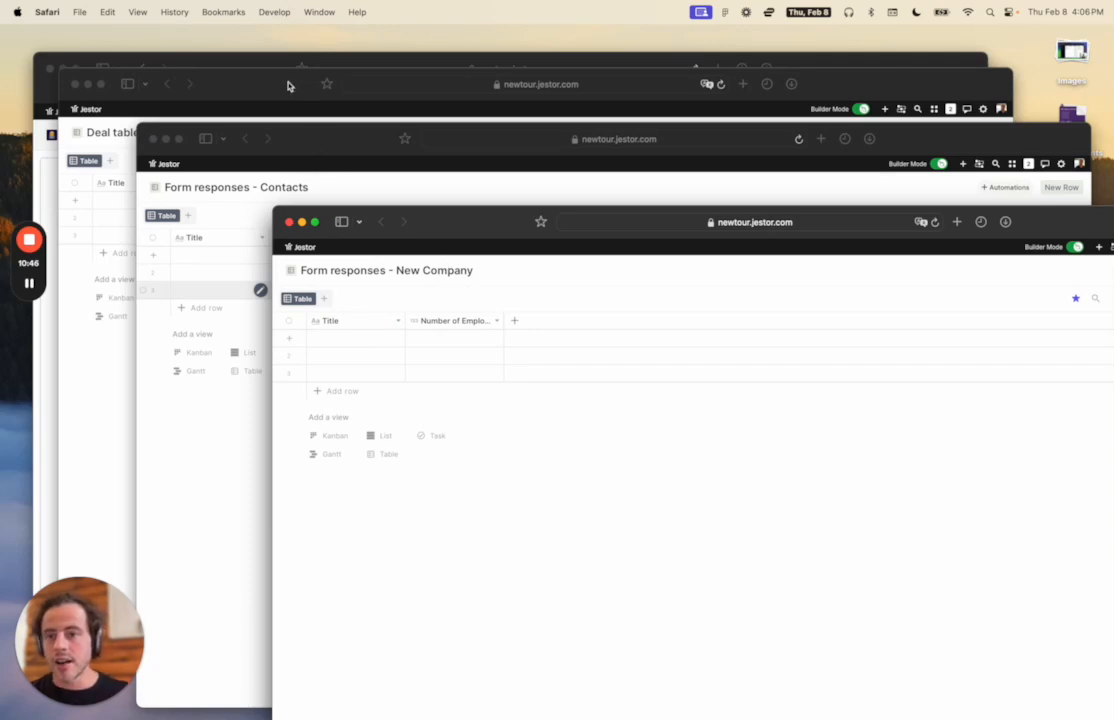
click(251, 79)
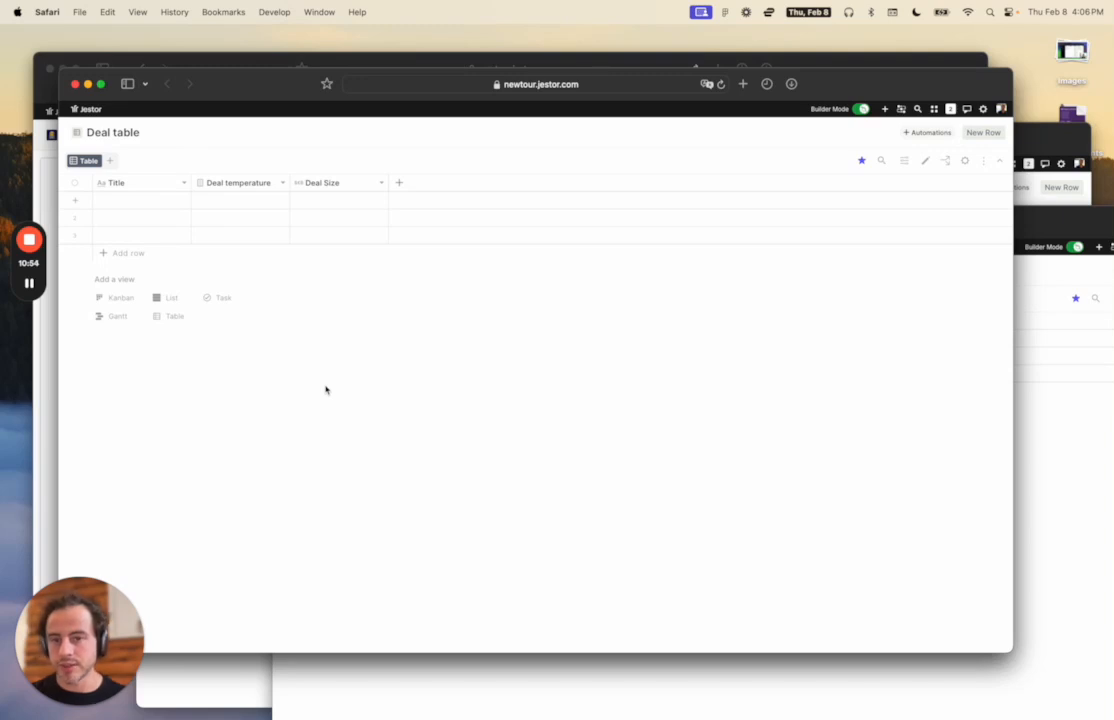
Add a connected-records field named 'Company' linked to the Form responses - New Company table.
click(399, 183)
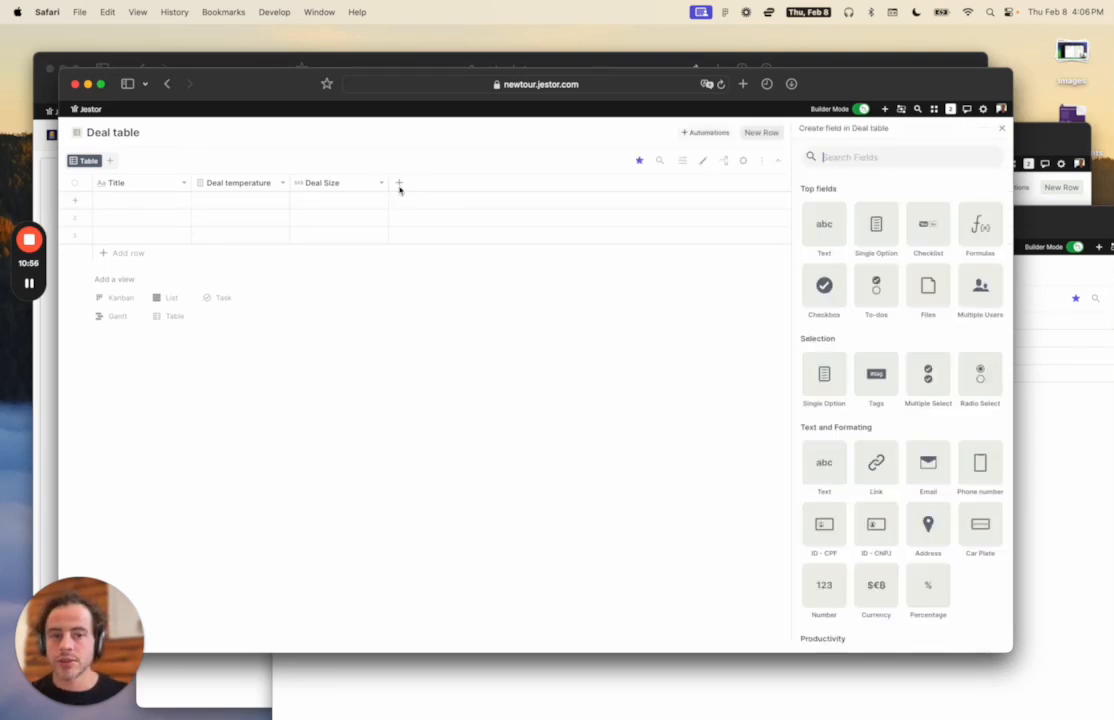
scroll(880, 400, down, 10)
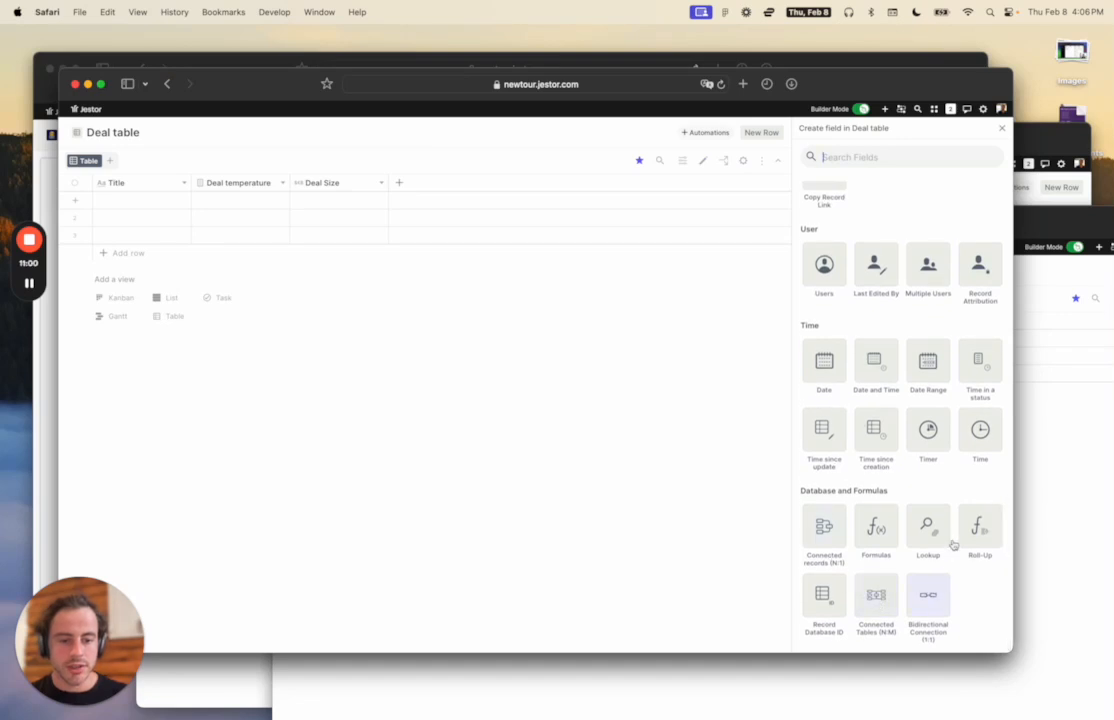
click(833, 523)
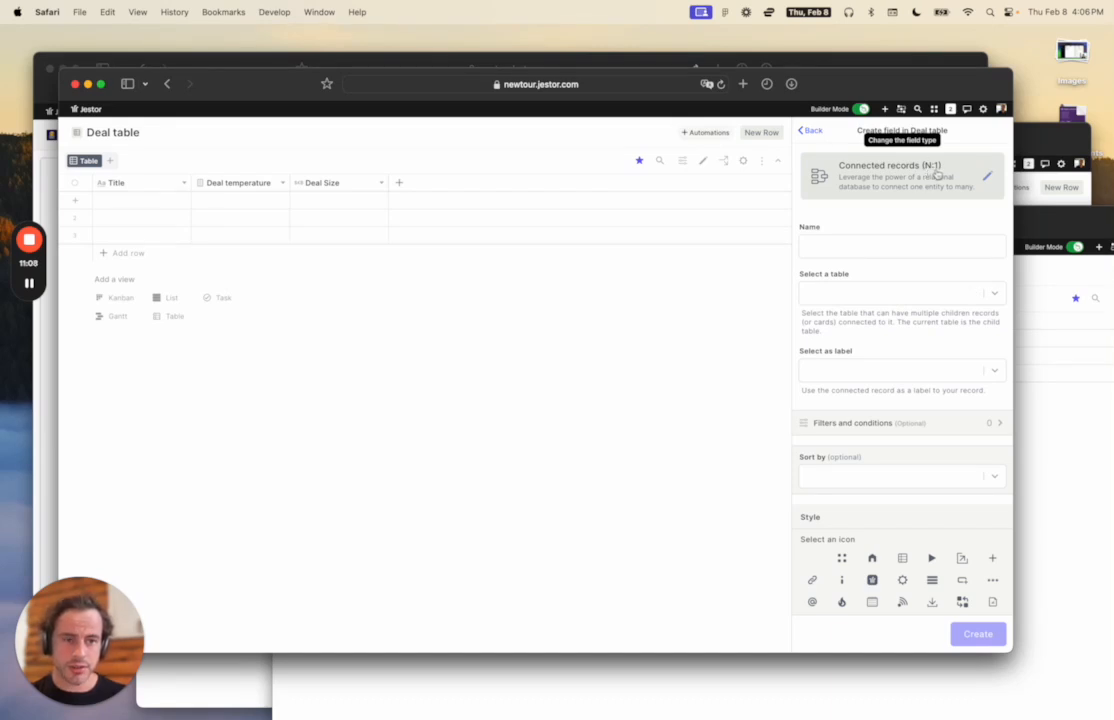
click(849, 252)
text(Company)
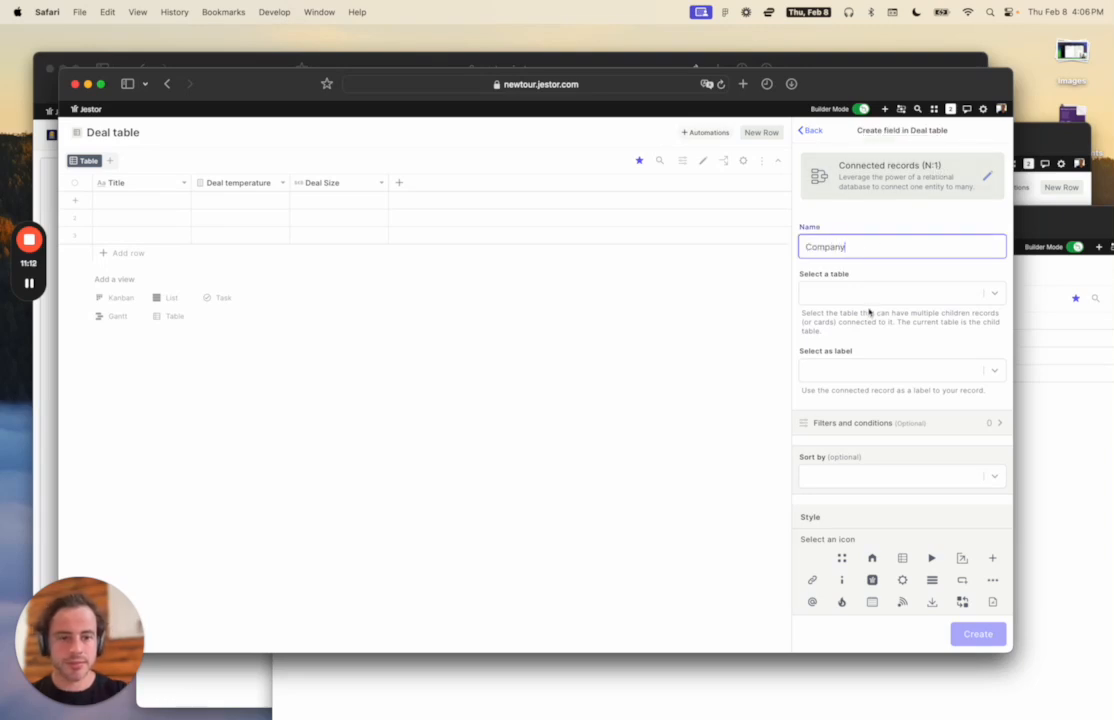
click(879, 294)
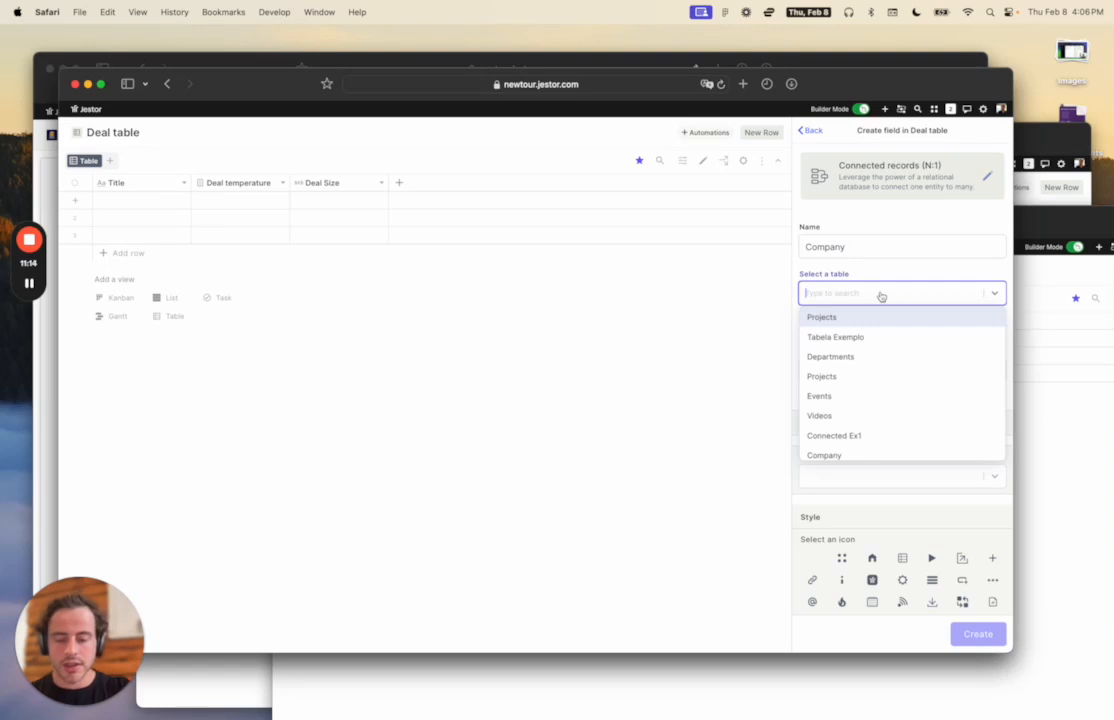
text(comp)
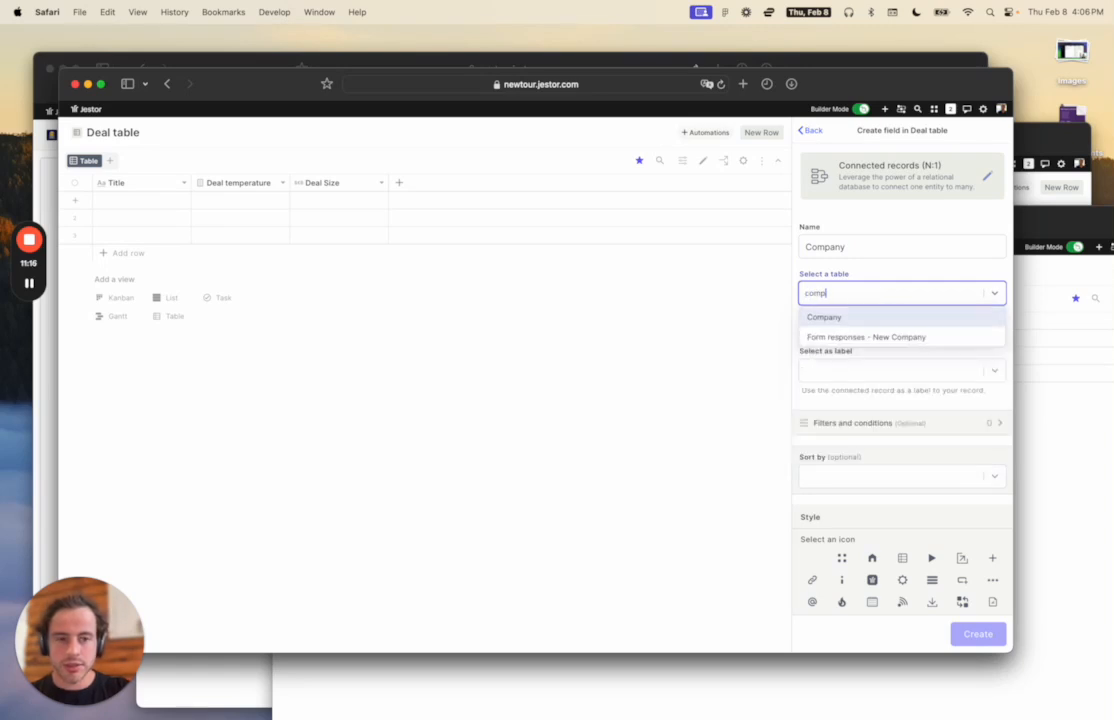
click(905, 342)
Give the Company field an emoji icon from an 'emoji' search and a green colour, then create it.
scroll(874, 342, down, 2)
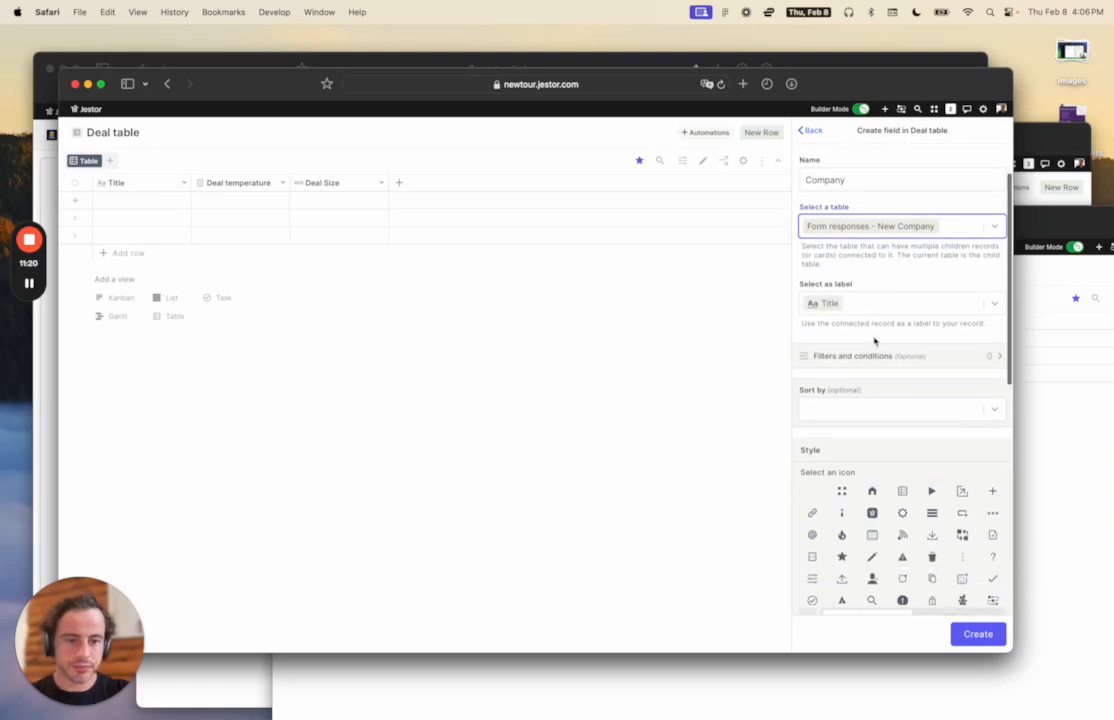
scroll(877, 296, down, 2)
scroll(878, 295, down, 5)
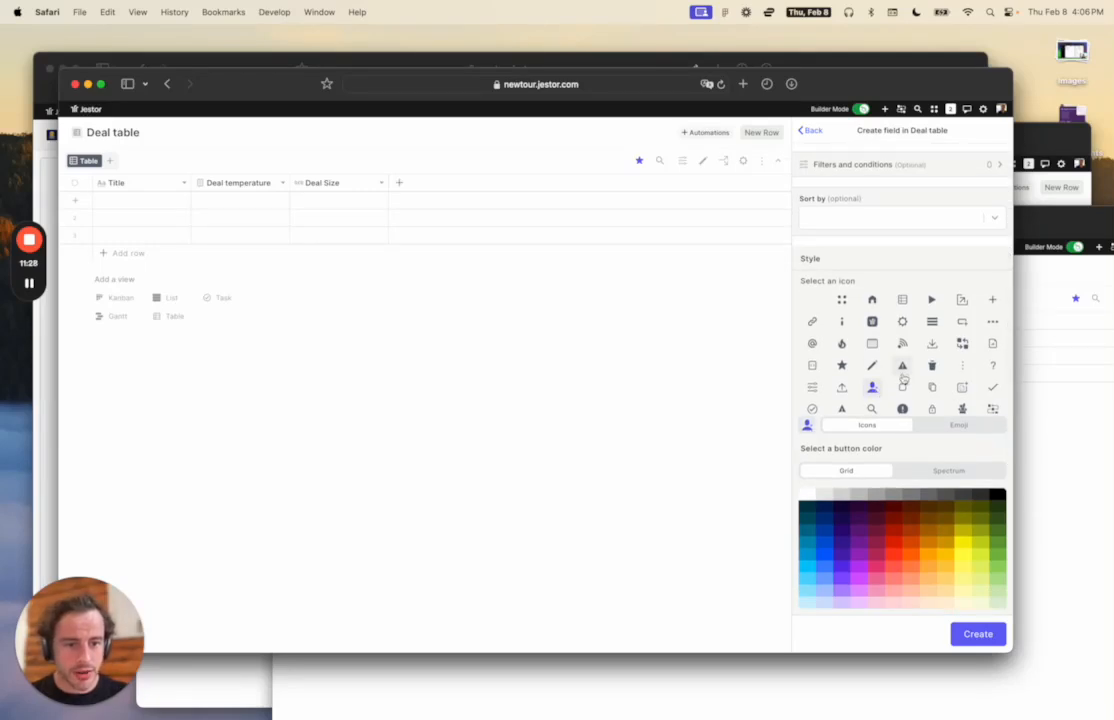
click(938, 427)
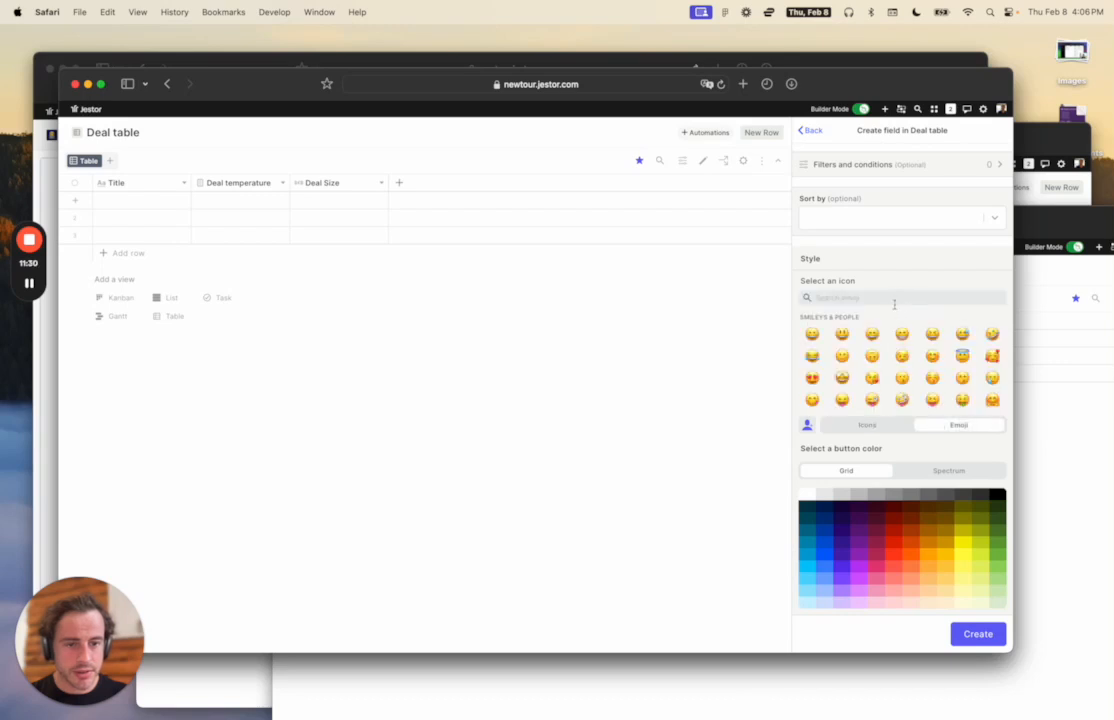
text(pd)
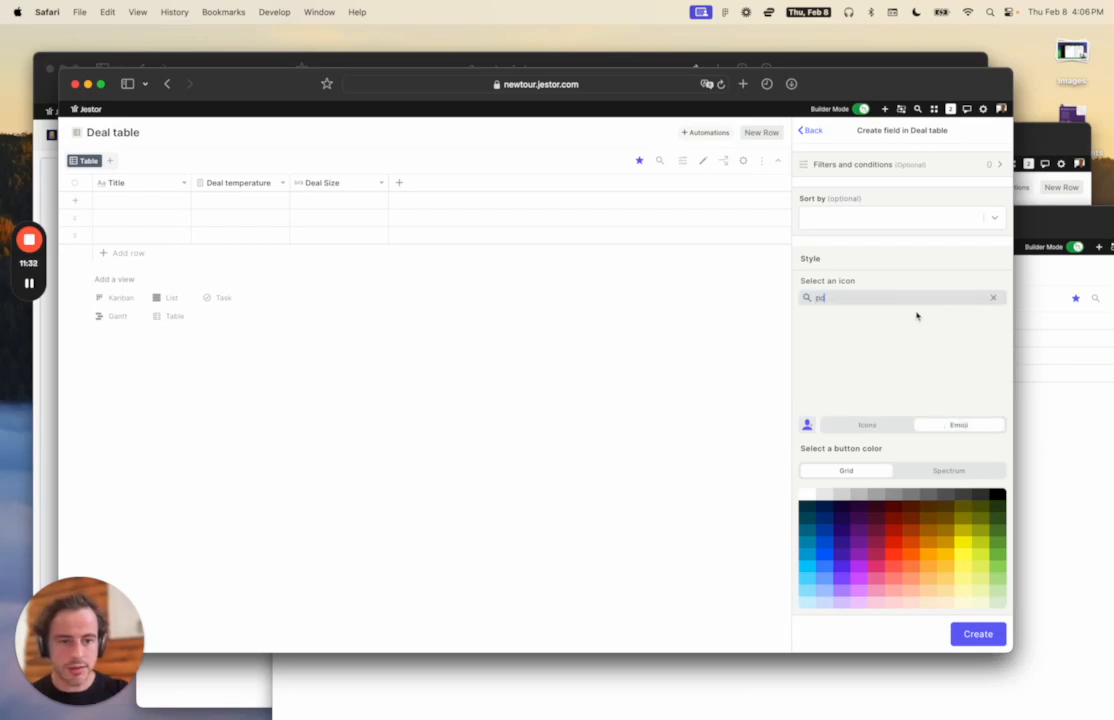
key(BackSpace)
text(em)
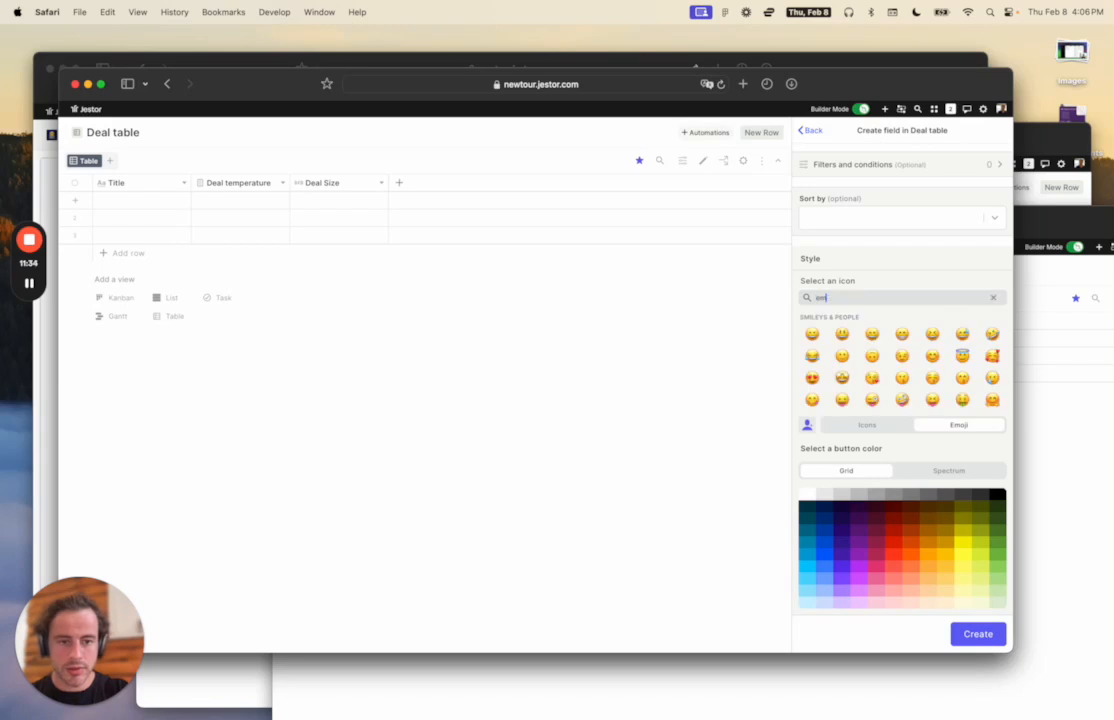
text(oji)
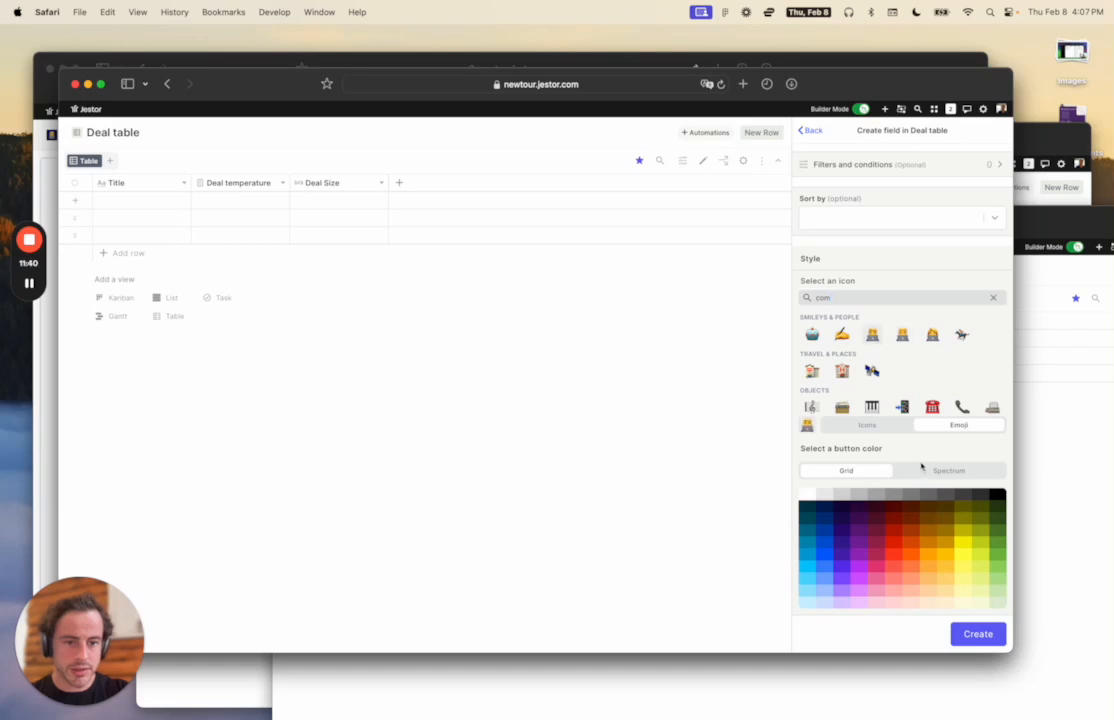
click(1002, 553)
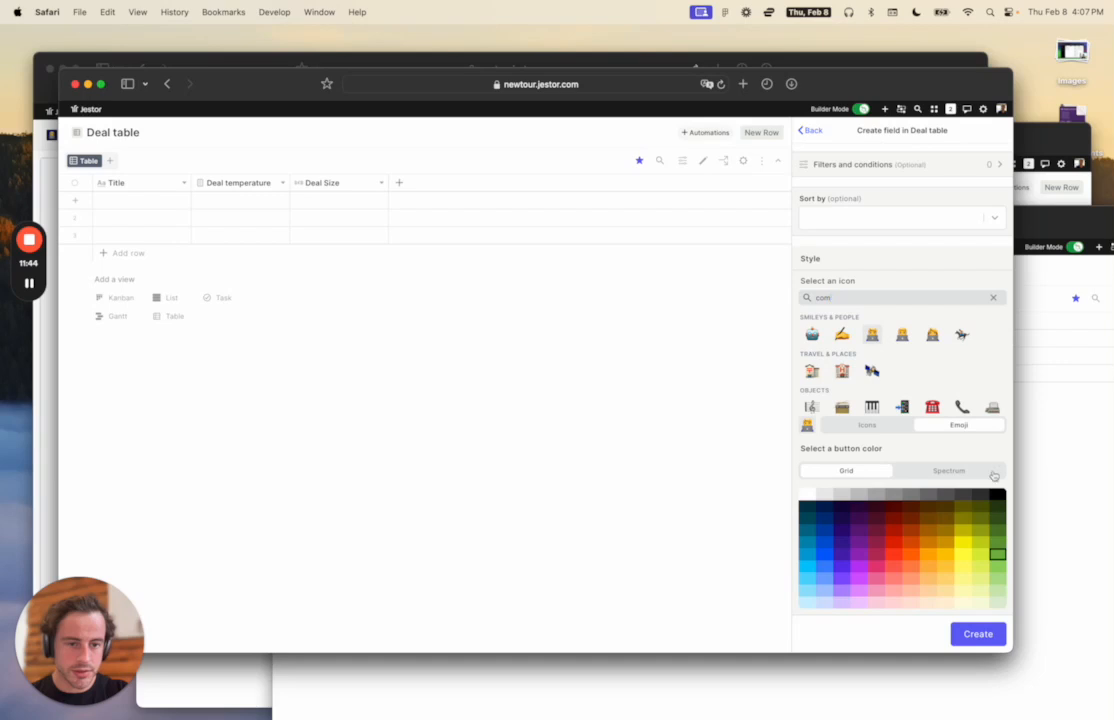
scroll(960, 440, down, 3)
scroll(935, 393, up, 1)
scroll(937, 395, down, 4)
scroll(937, 395, up, 10)
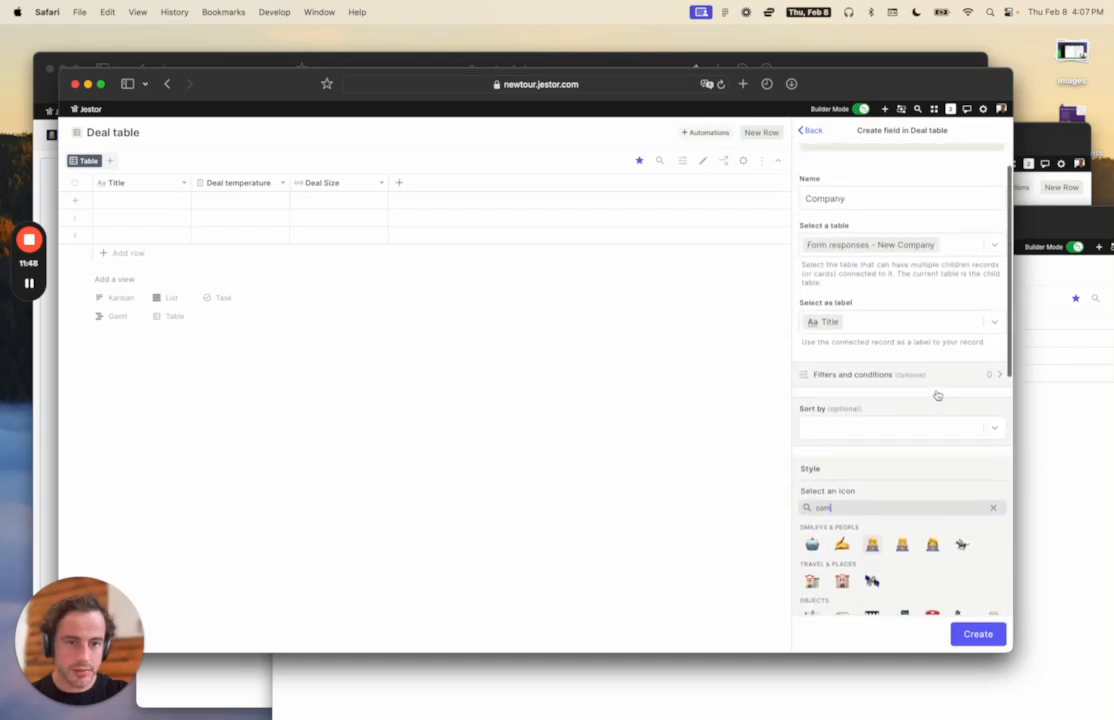
scroll(937, 395, up, 2)
scroll(937, 395, down, 8)
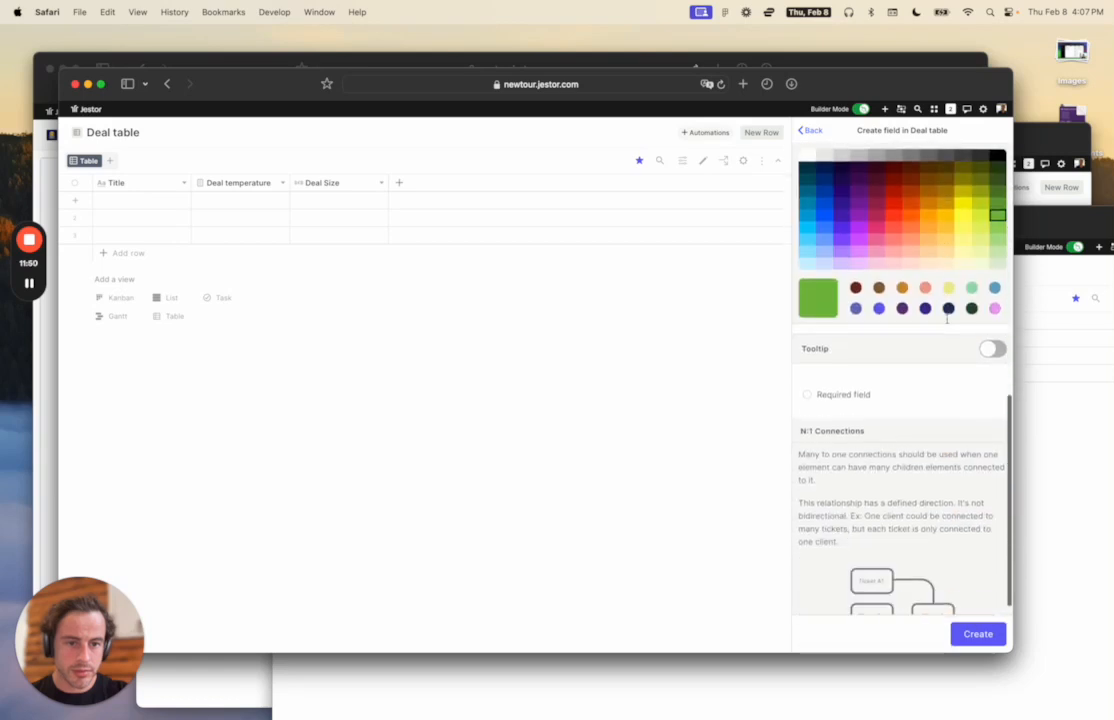
click(977, 634)
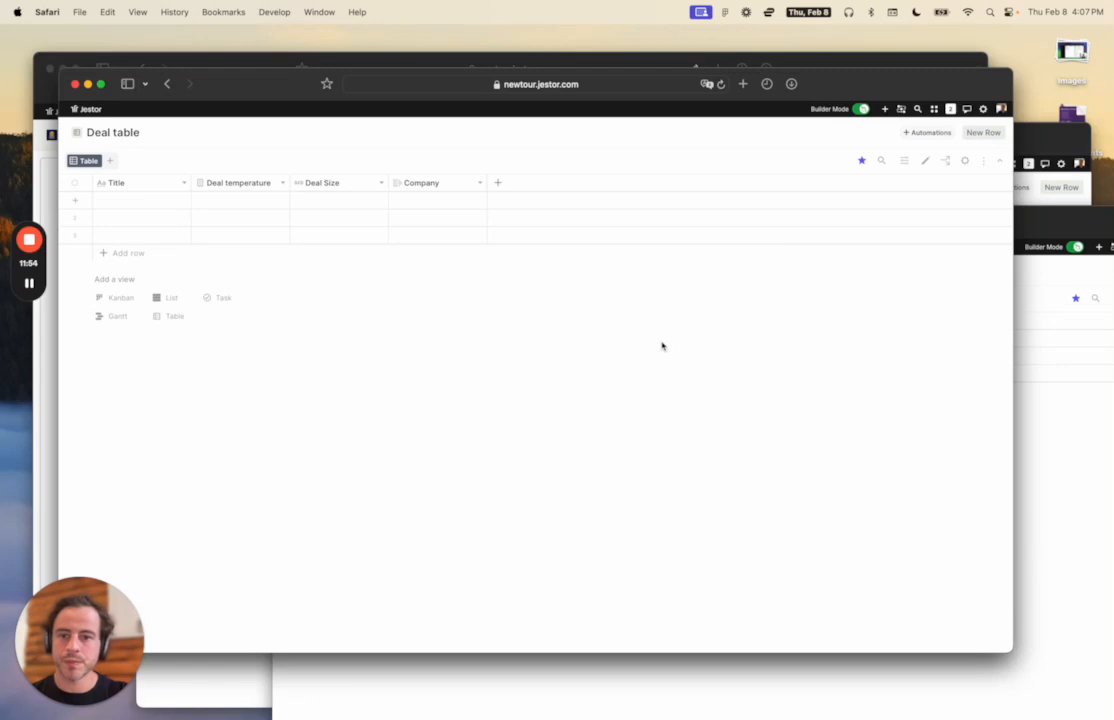
After finding the deal's company choices empty, add Nike with 4,000 employees to New Company responses.
click(444, 206)
click(597, 293)
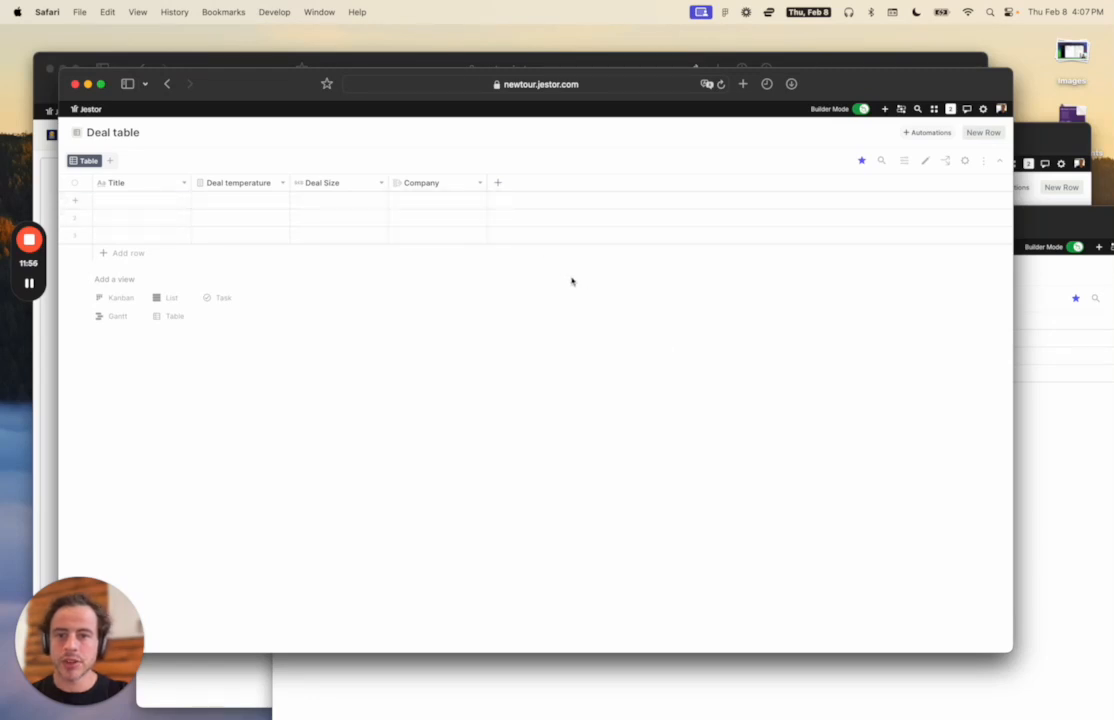
key(ctrl+Up)
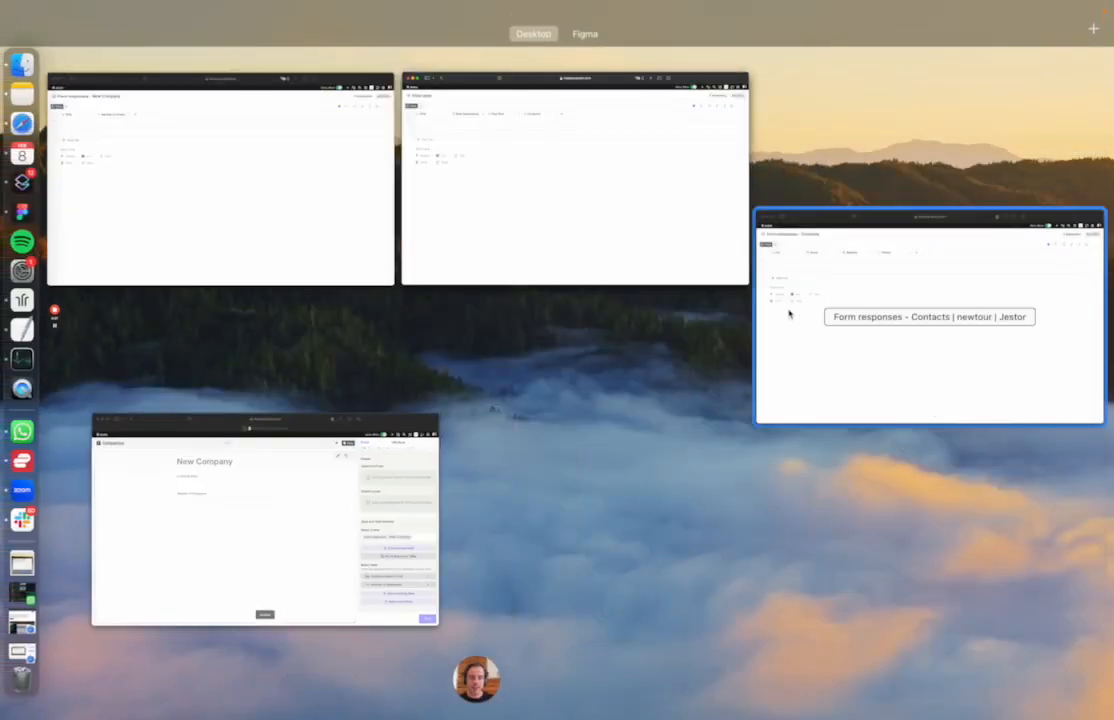
click(324, 157)
click(349, 337)
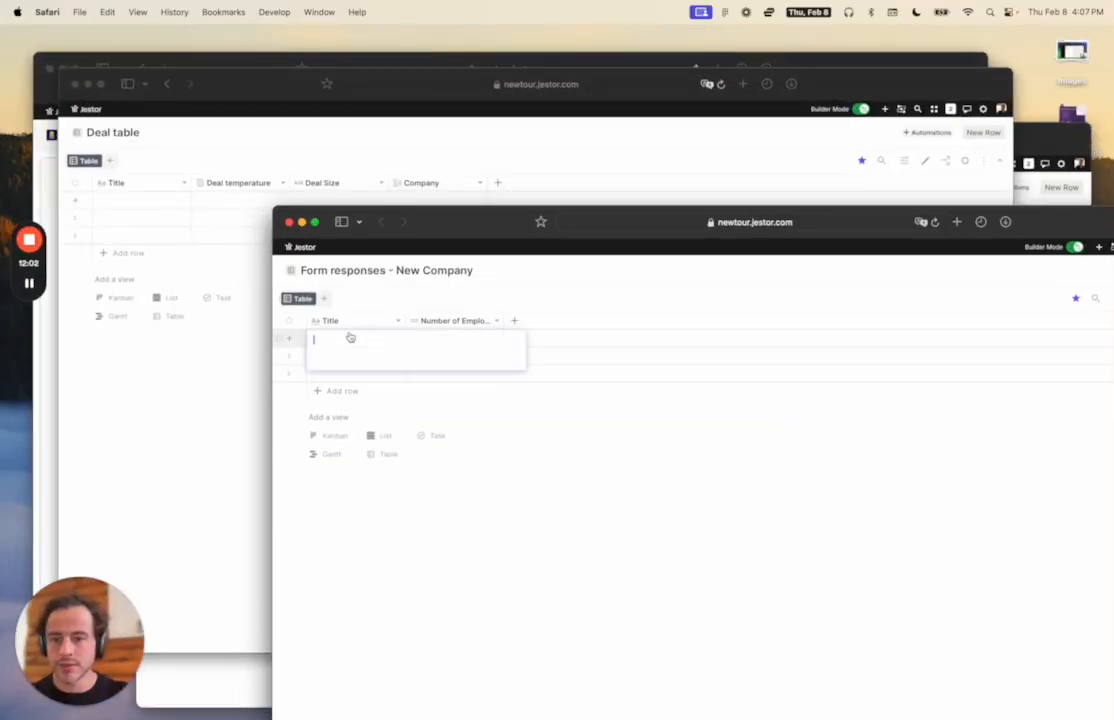
text(Nike)
click(459, 337)
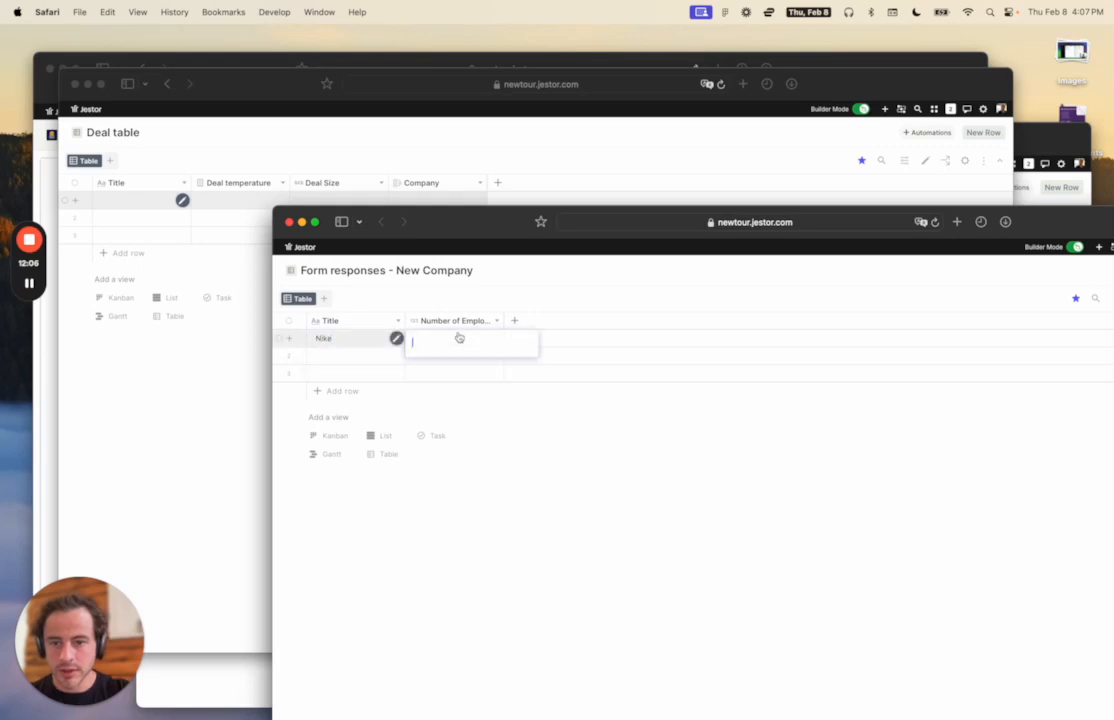
text(4000)
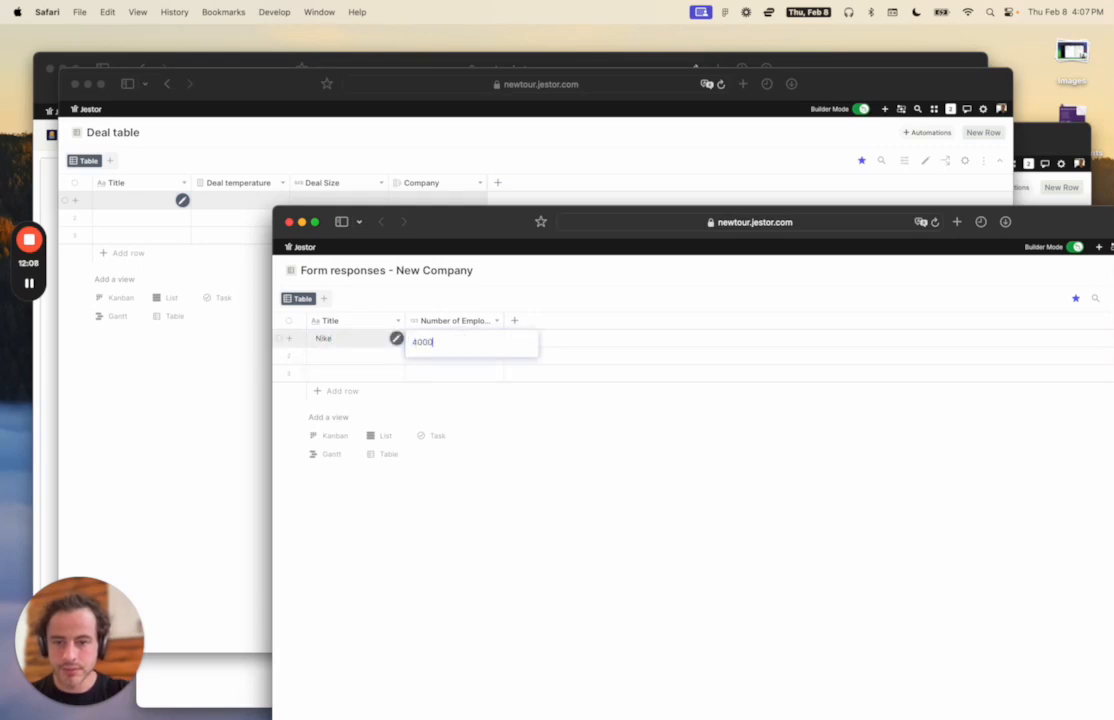
key(Return)
Delete the empty second and third rows from the New Company responses table.
click(590, 161)
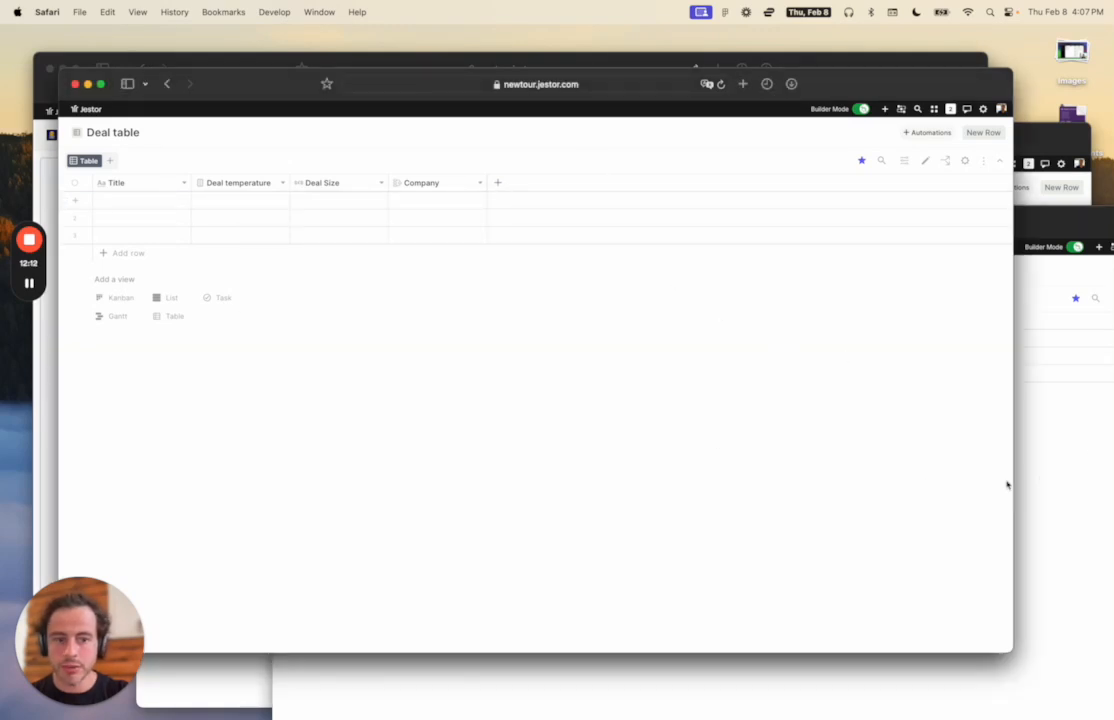
click(1044, 480)
click(279, 357)
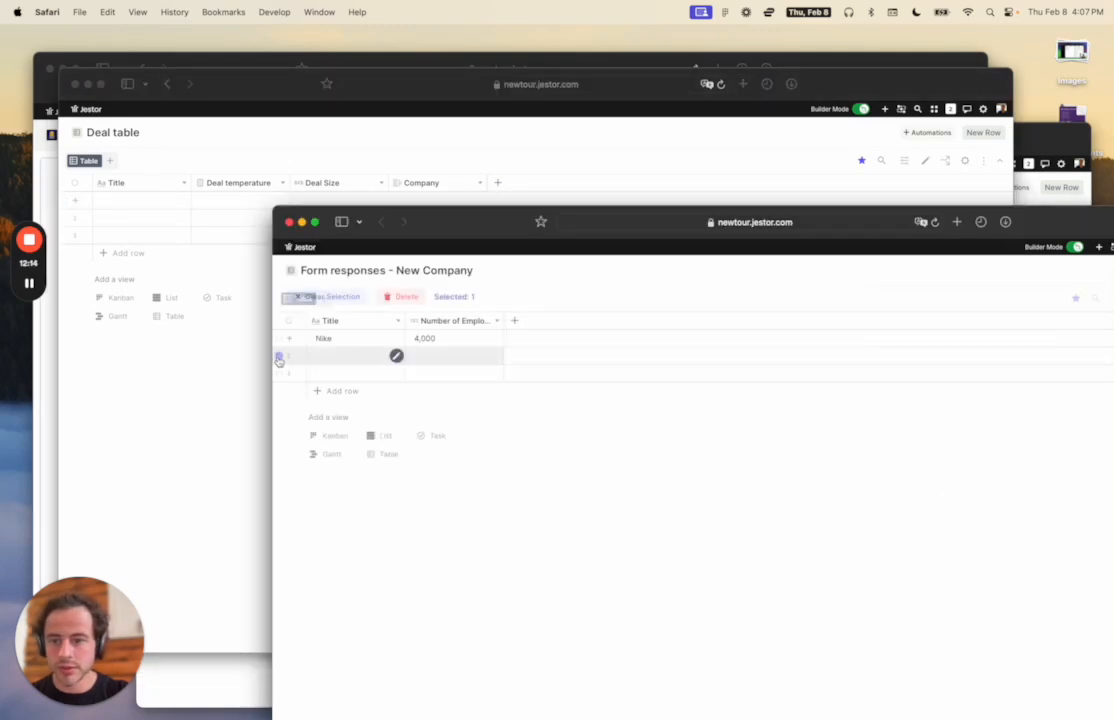
click(280, 374)
click(397, 296)
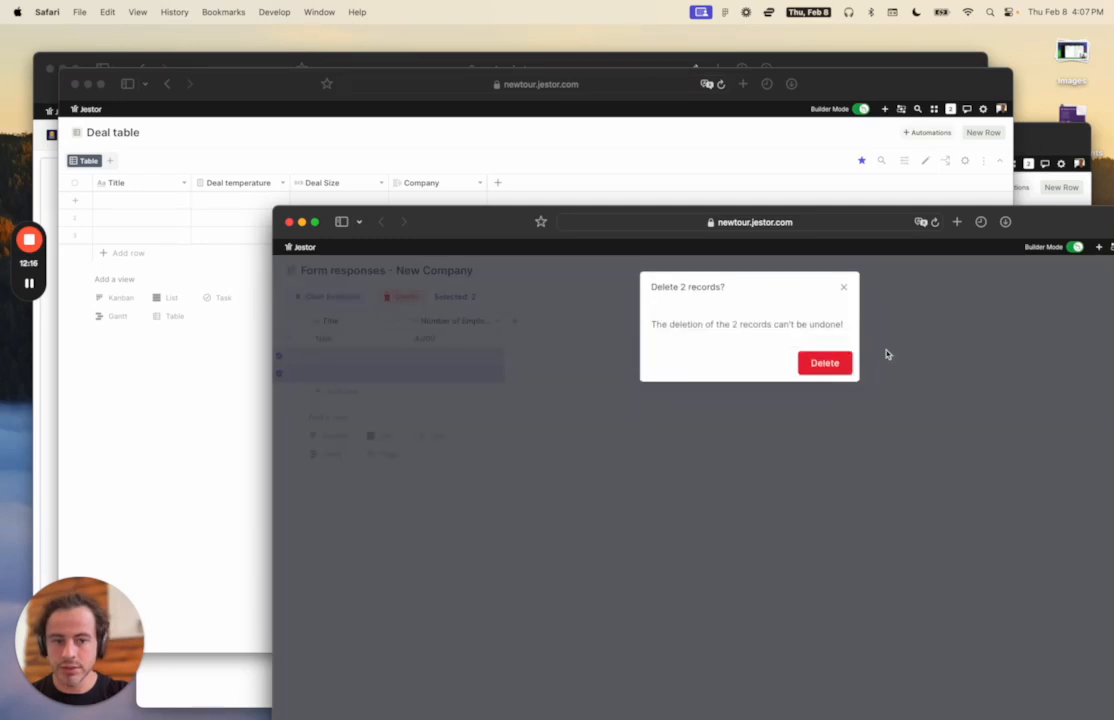
click(826, 363)
click(607, 133)
key(ctrl+Up)
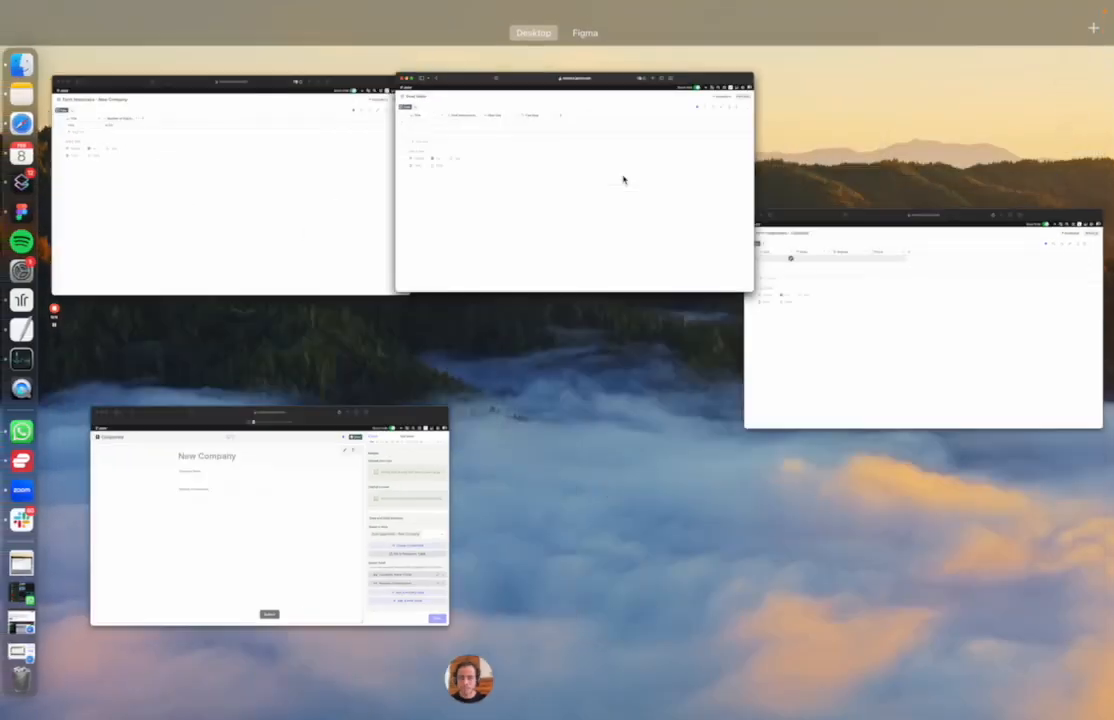
Reload the Deal table, set the first deal's Company to Nike, and check the Nike record.
click(497, 235)
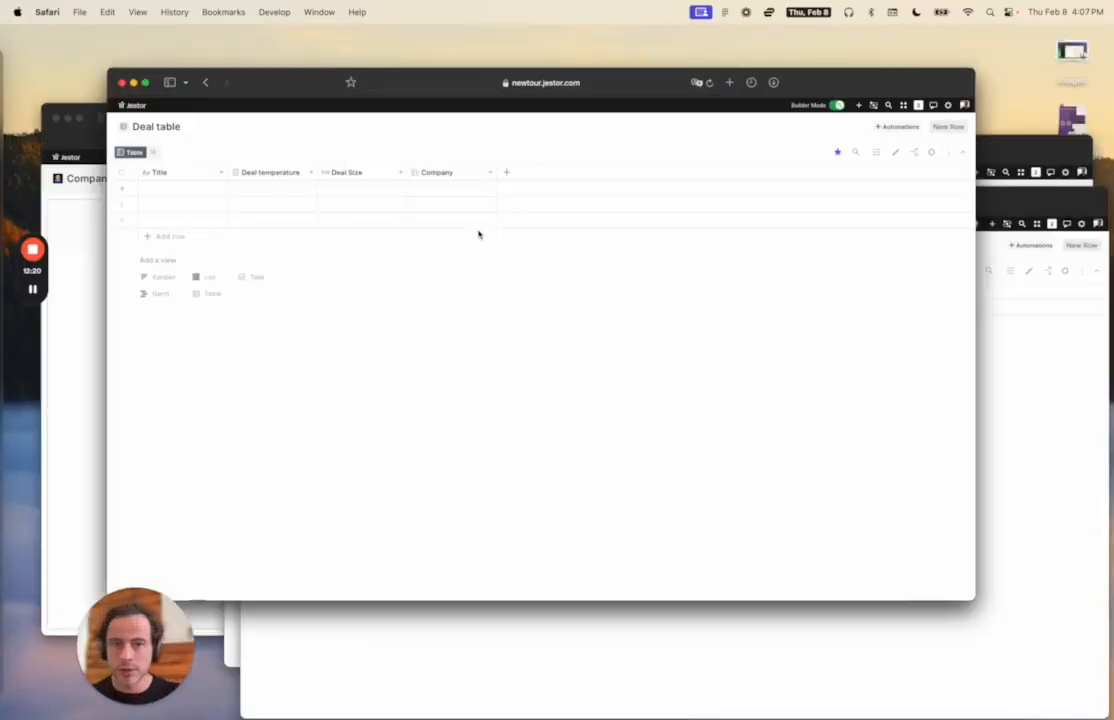
key(super+r)
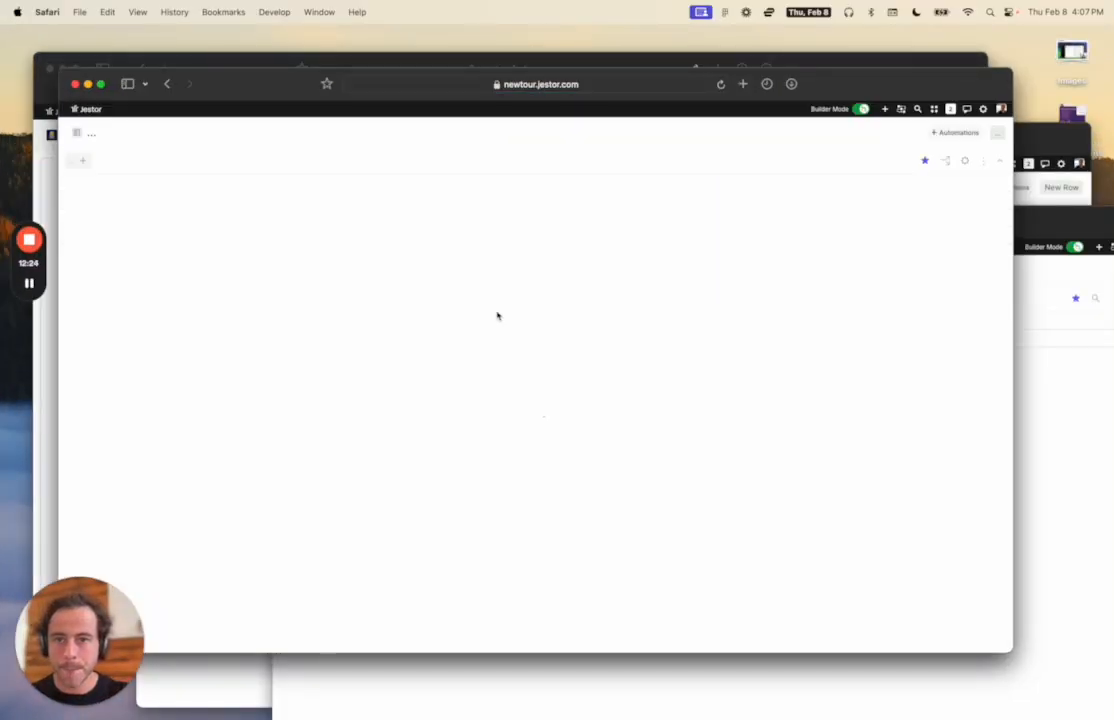
click(445, 199)
click(443, 229)
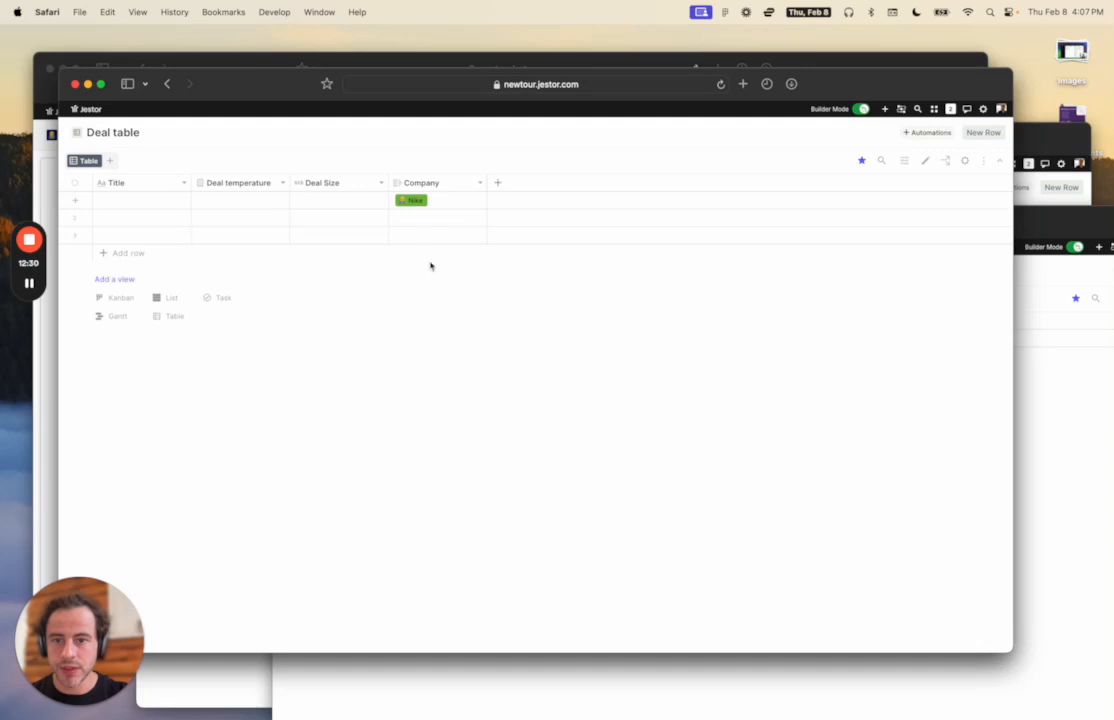
click(412, 202)
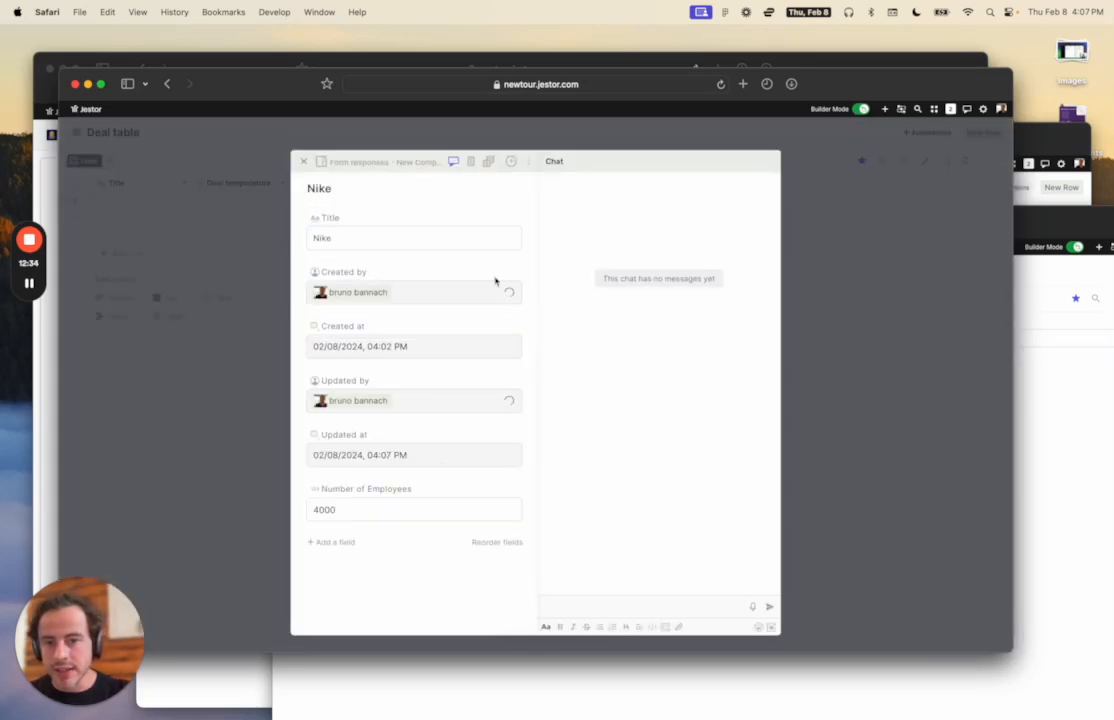
click(866, 456)
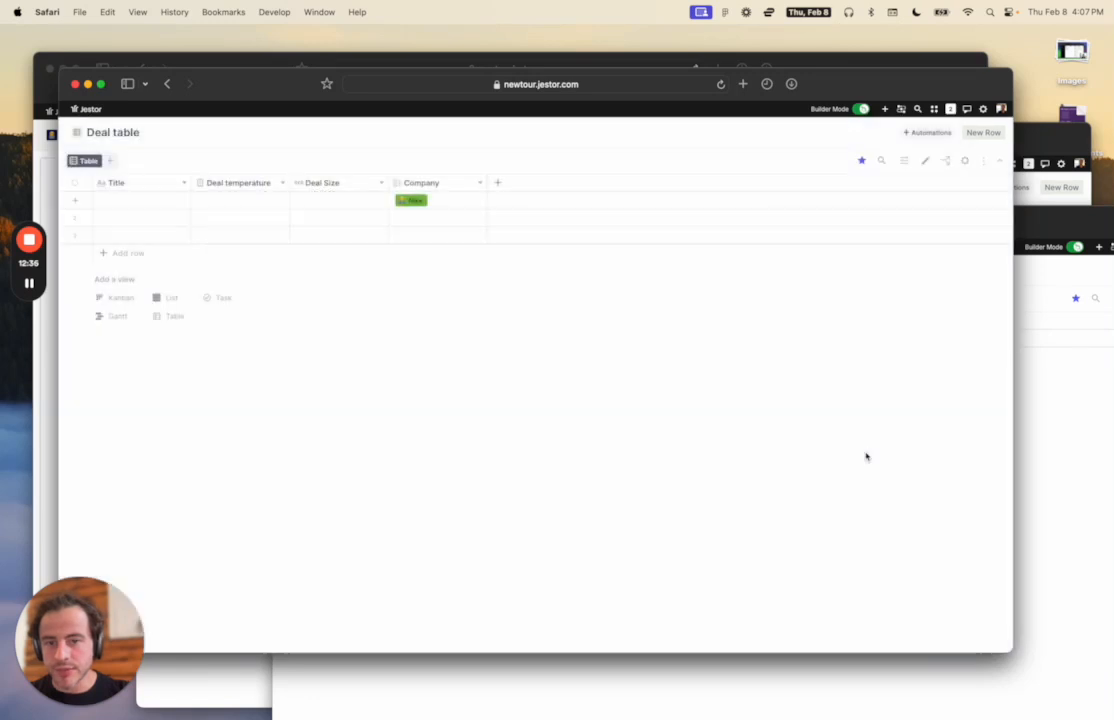
Bring the New Company responses window forward and move it up and left.
click(1052, 400)
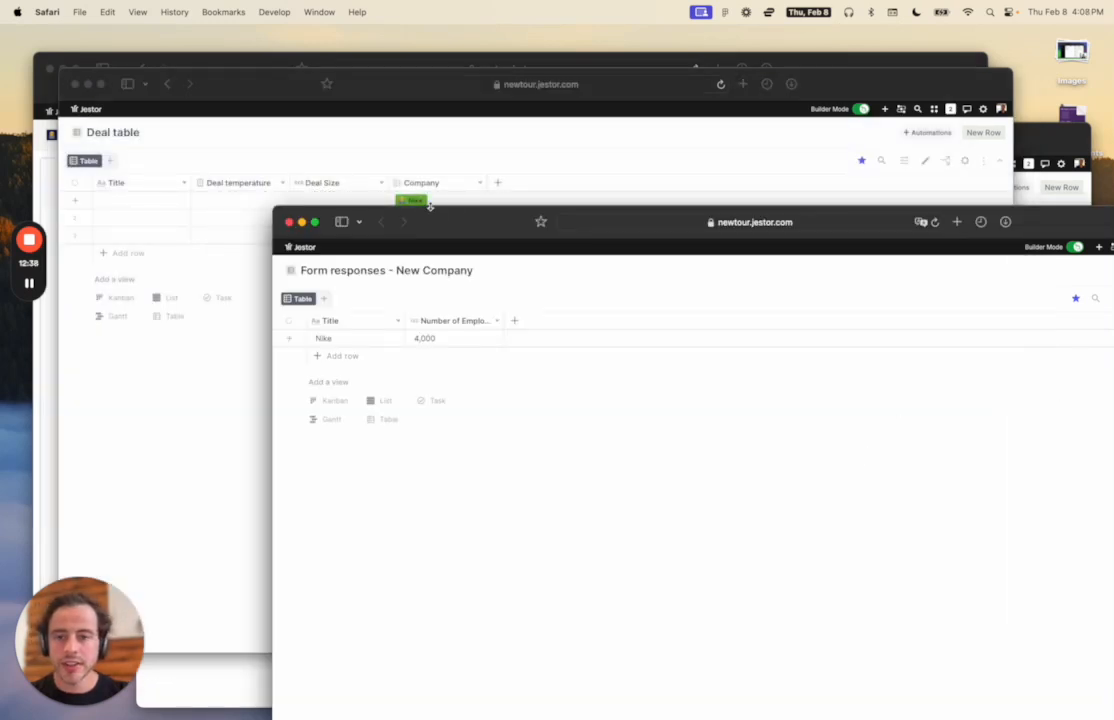
drag(482, 222, 347, 129)
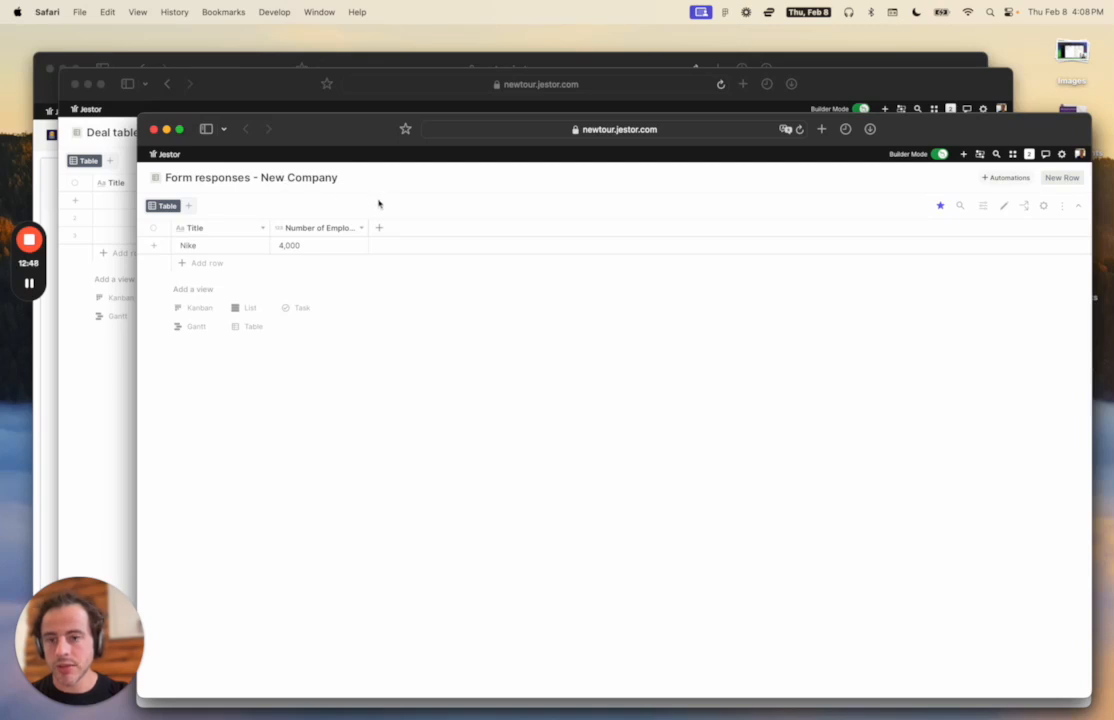
key(ctrl+Up)
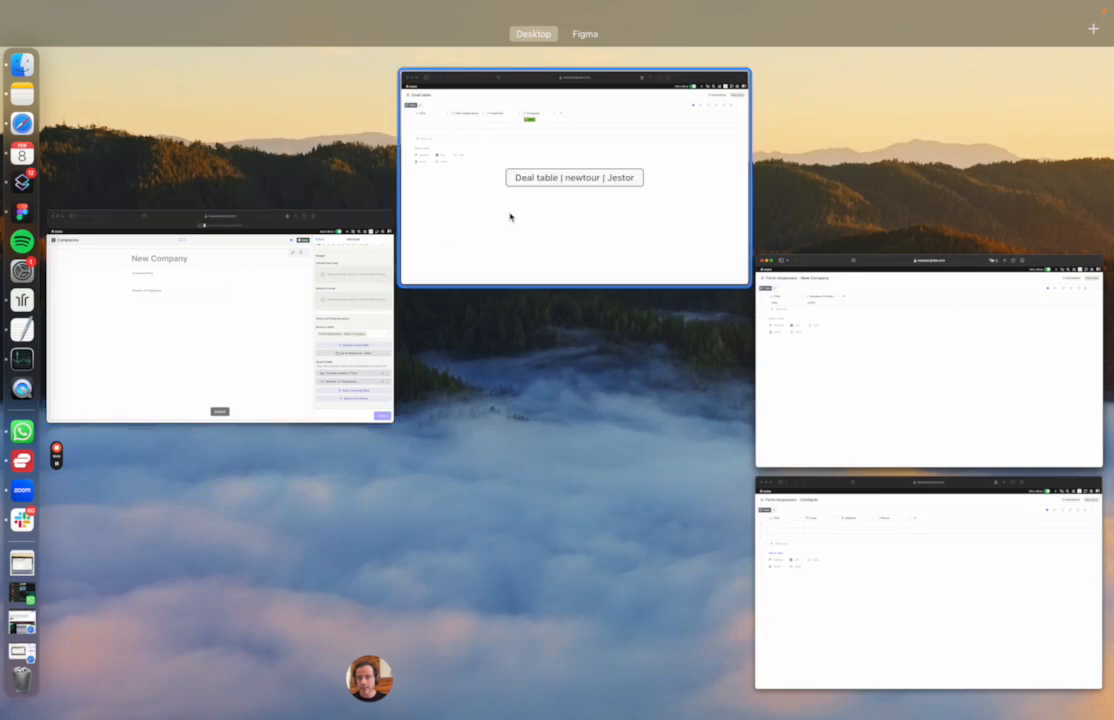
Add a many-to-one 'Companies' field to Contacts responses, linked to Form responses - New Company.
click(871, 541)
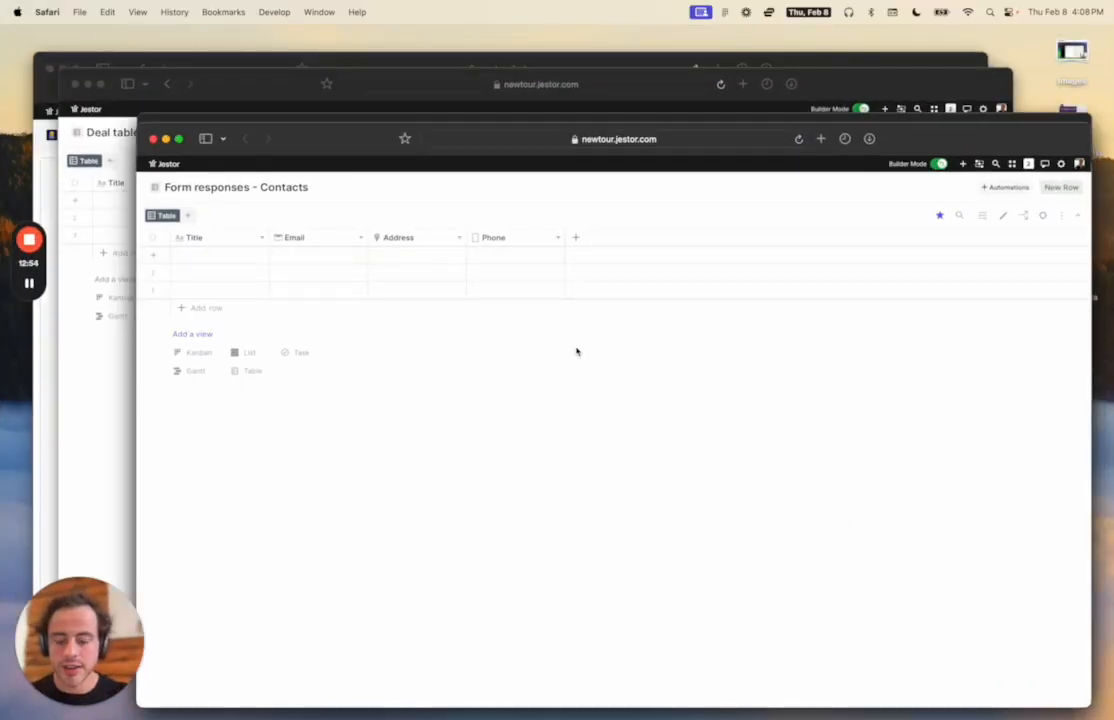
click(575, 237)
scroll(961, 367, down, 10)
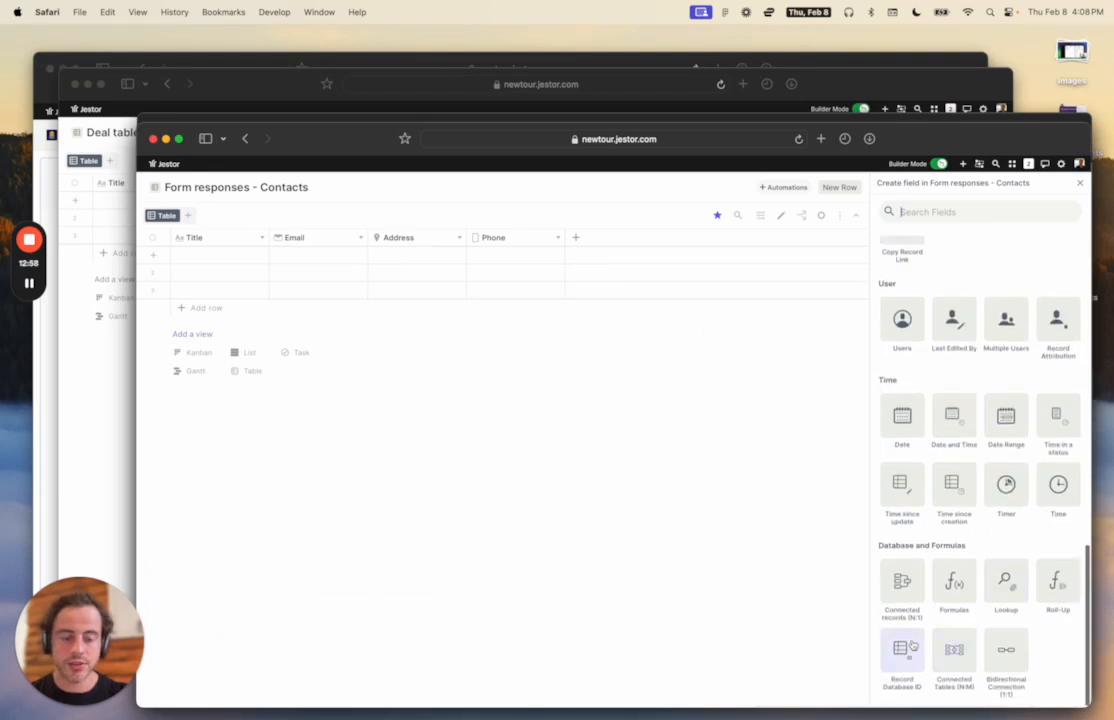
click(902, 582)
click(898, 300)
text(Compan)
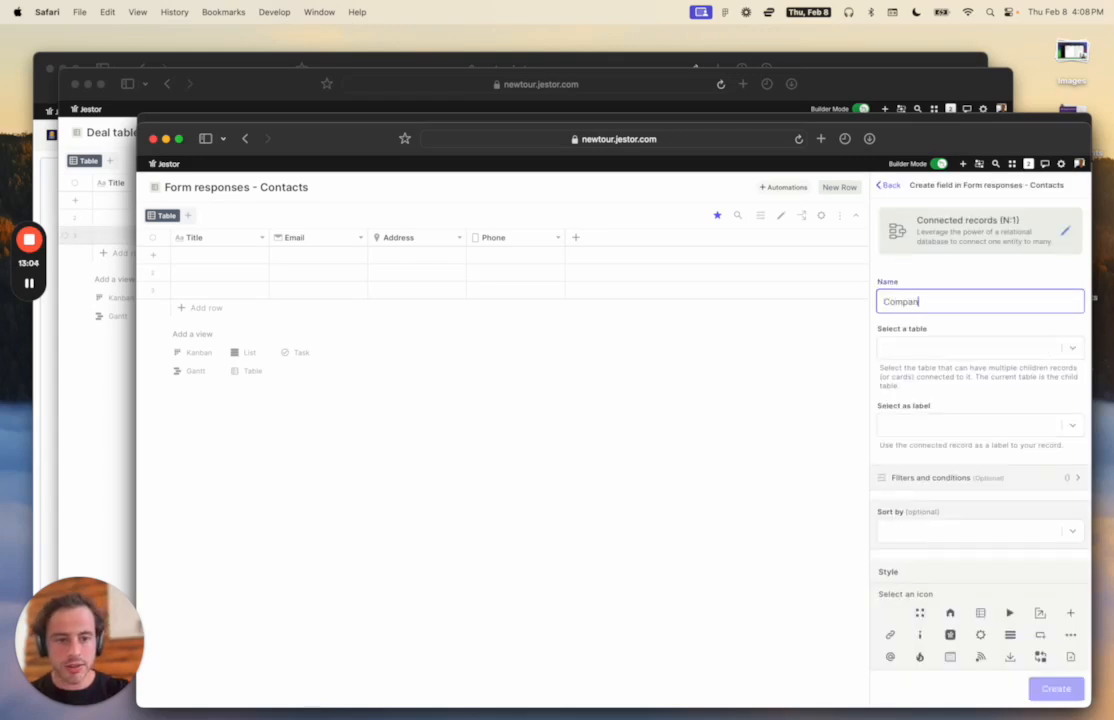
text(ies)
click(918, 347)
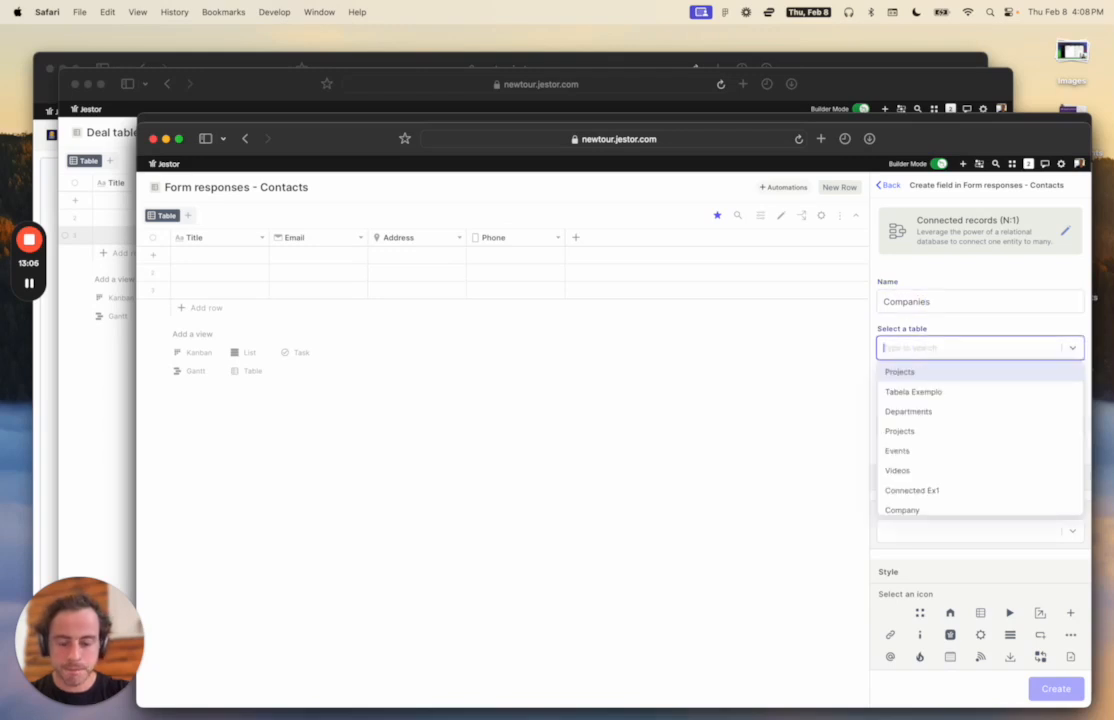
text(compa)
click(944, 391)
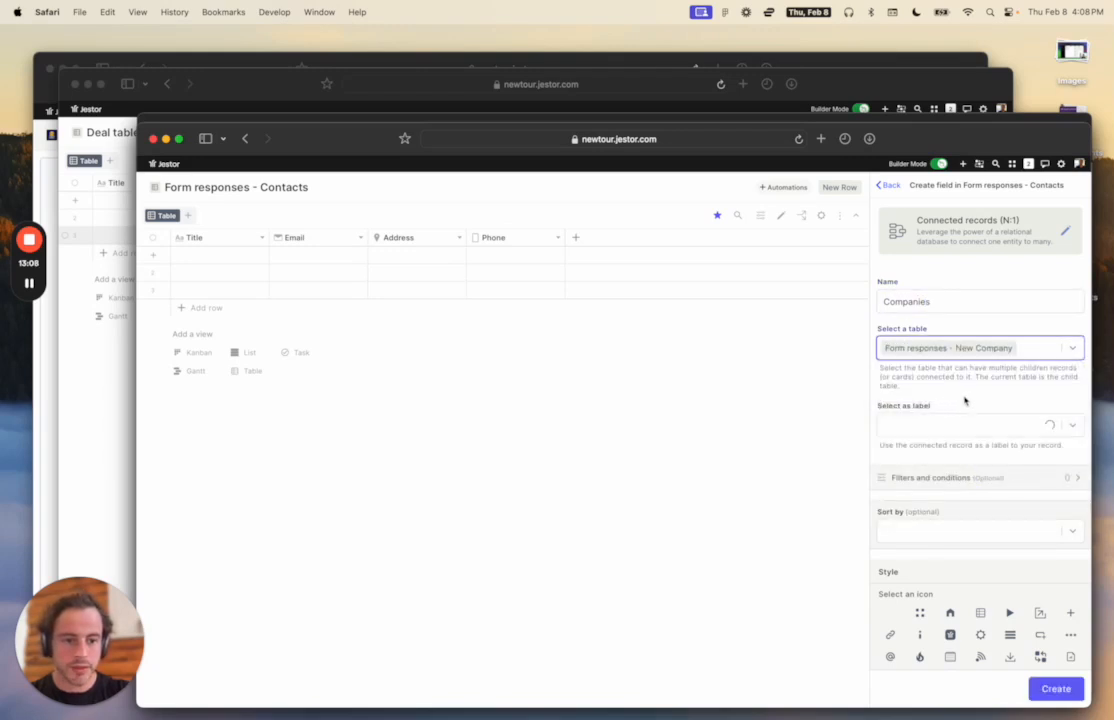
Give the Companies field an emoji icon from an 'em' search and light green colour, then create it.
scroll(965, 397, down, 2)
scroll(992, 381, down, 4)
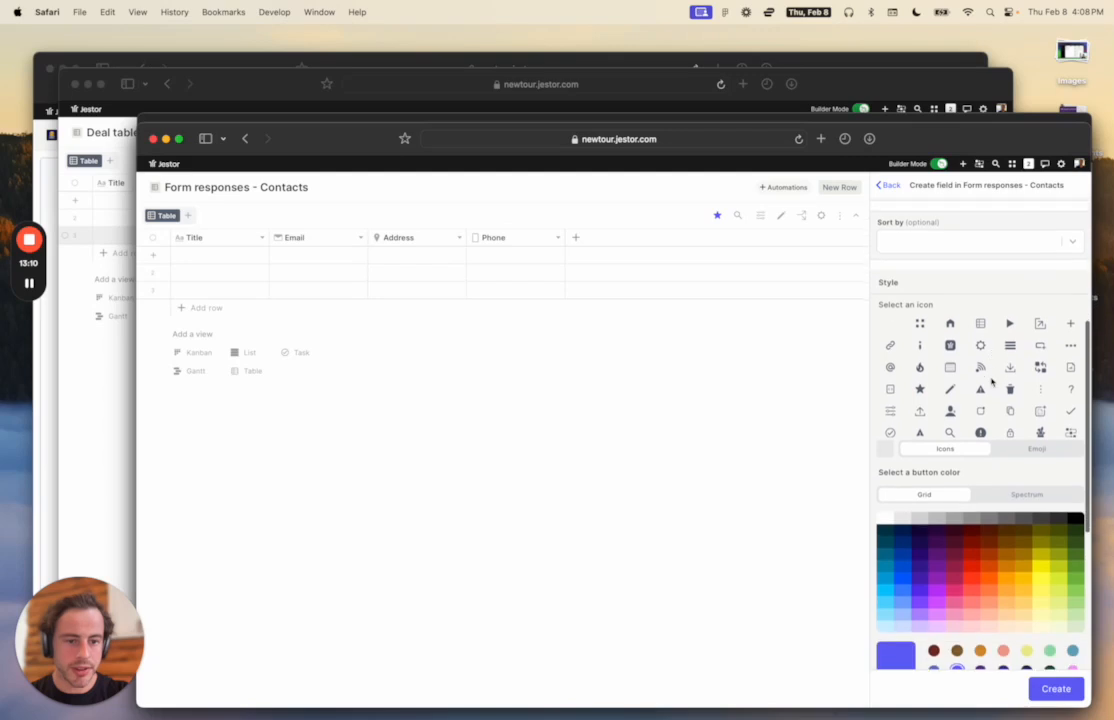
click(1039, 449)
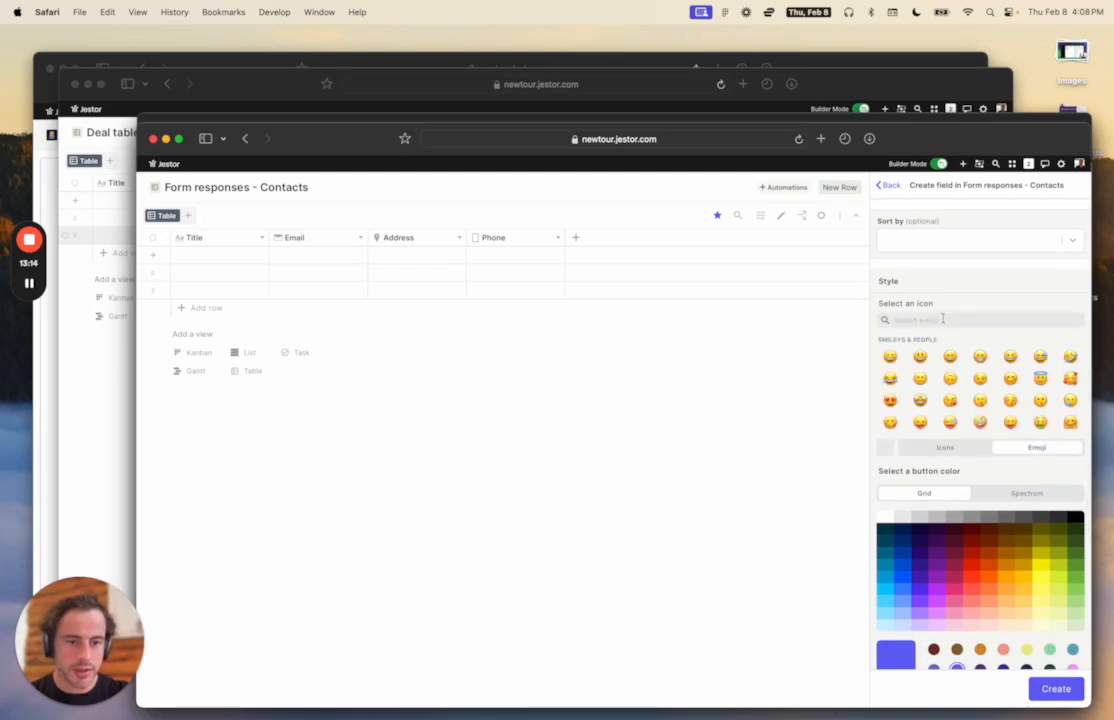
click(942, 318)
text(em)
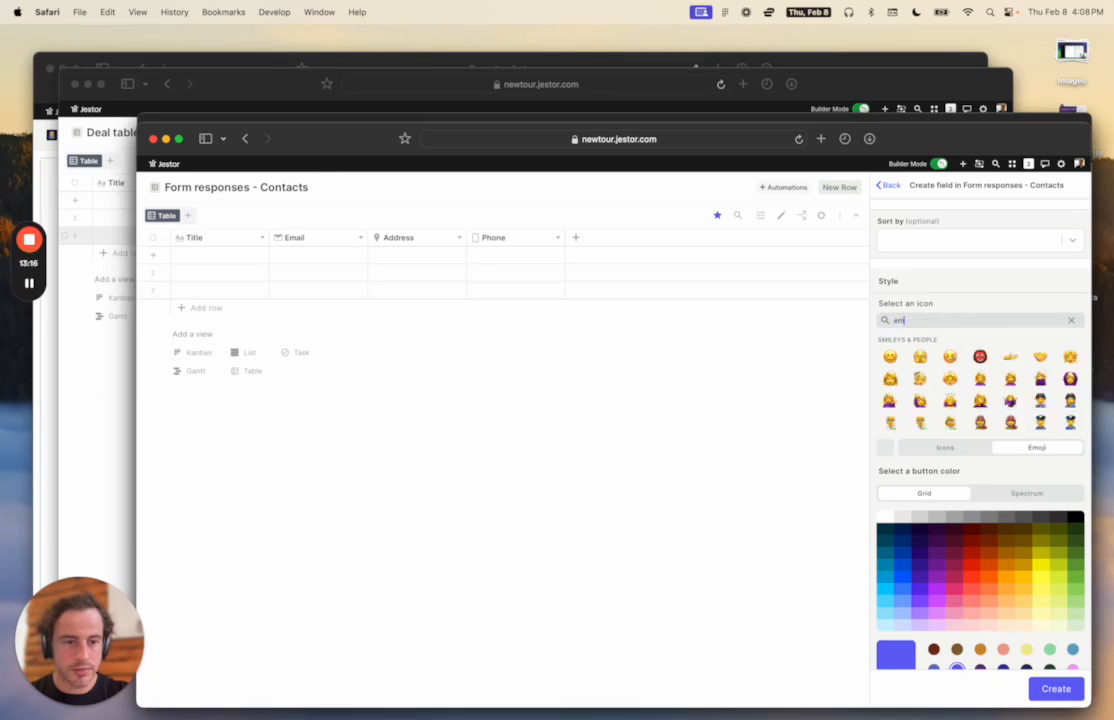
click(952, 359)
click(1075, 589)
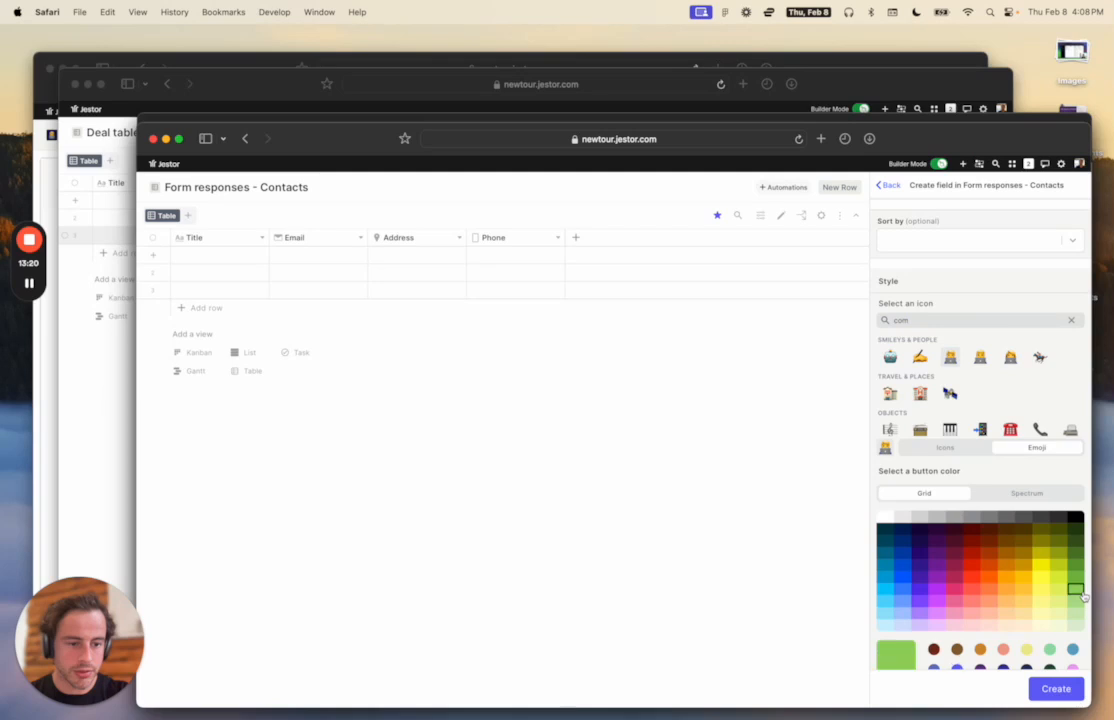
click(1070, 689)
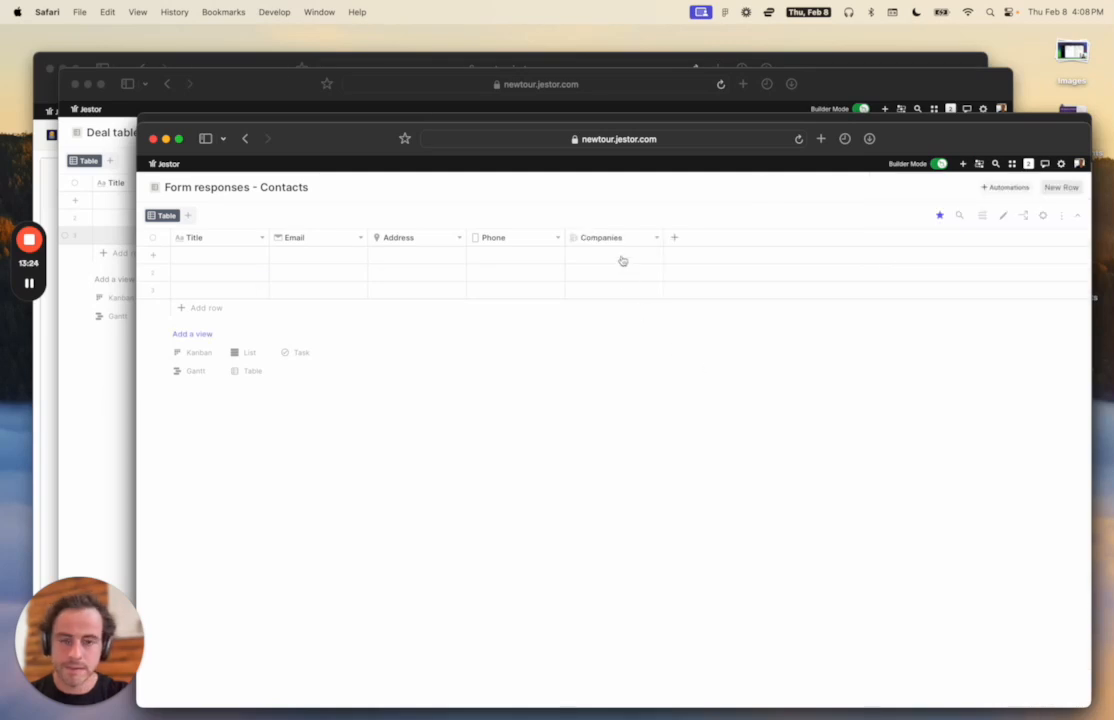
Link the first contact to Nike and enter the contact's name.
click(619, 256)
click(623, 283)
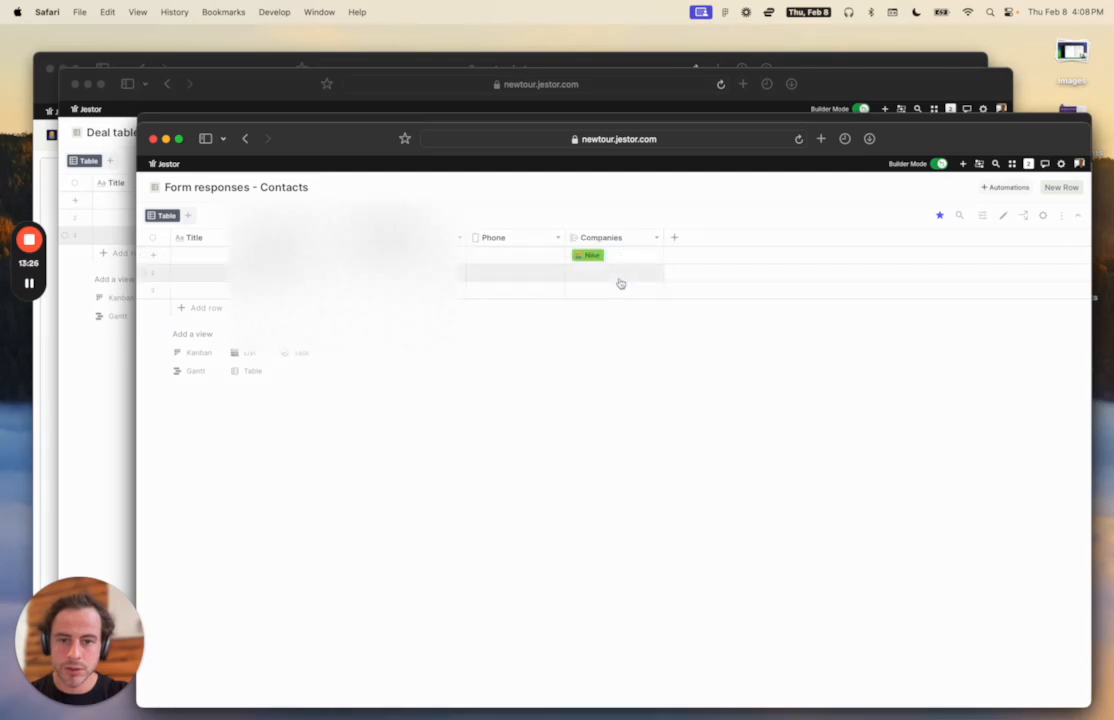
click(232, 257)
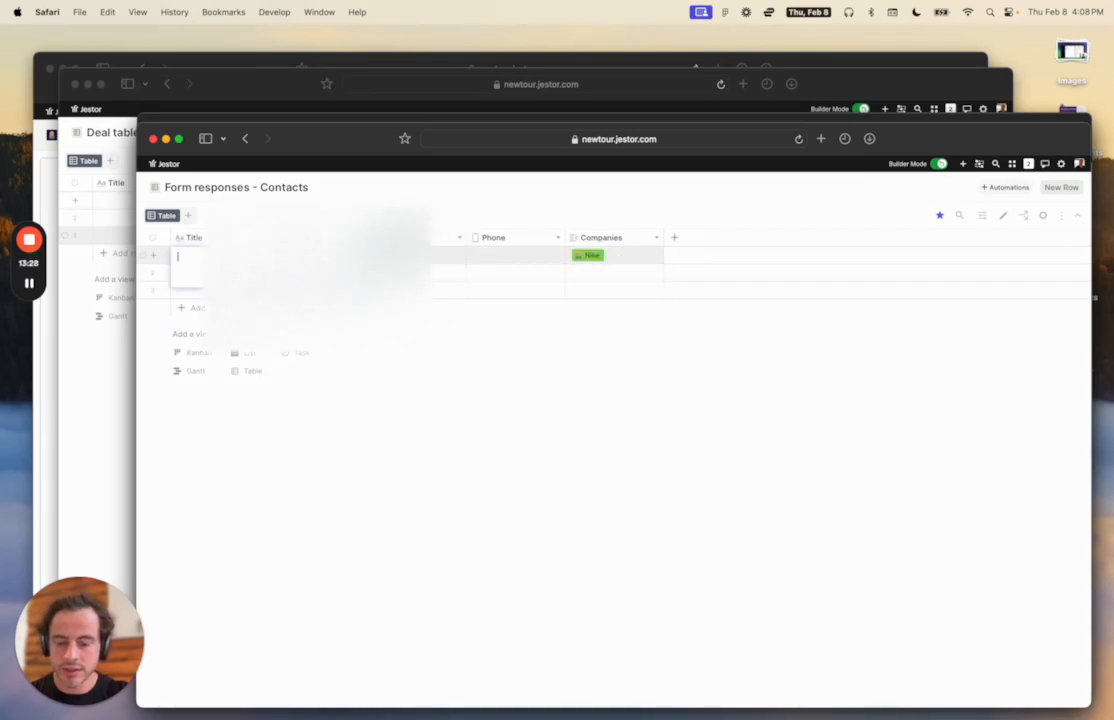
text(John)
click(517, 403)
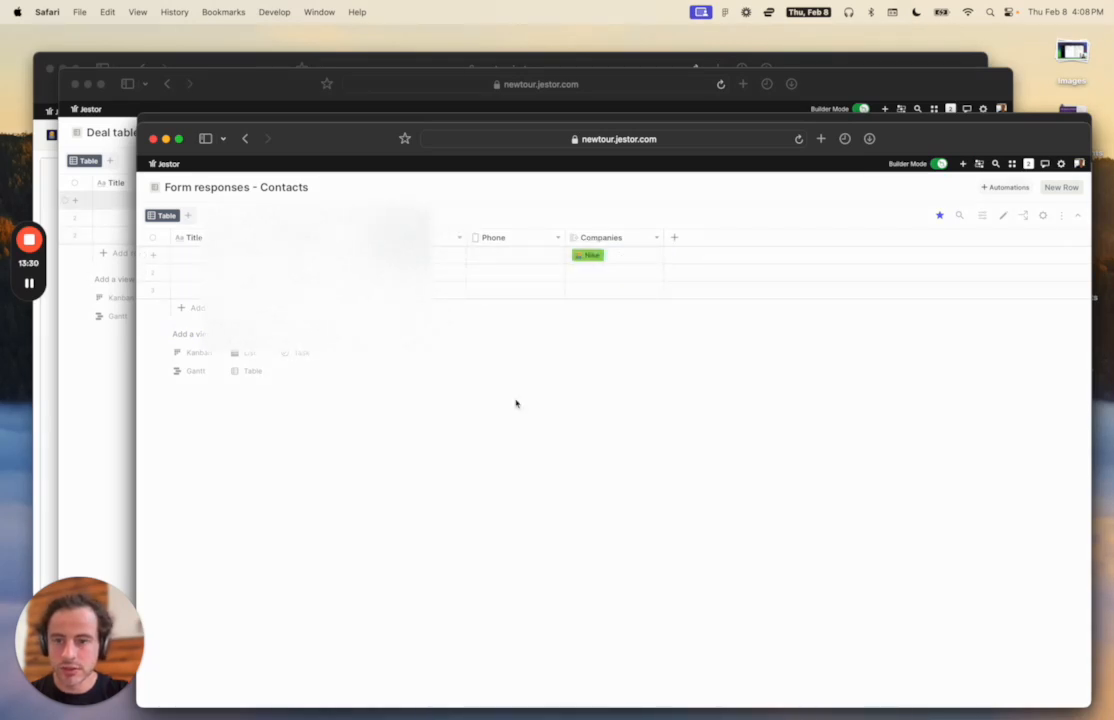
click(320, 256)
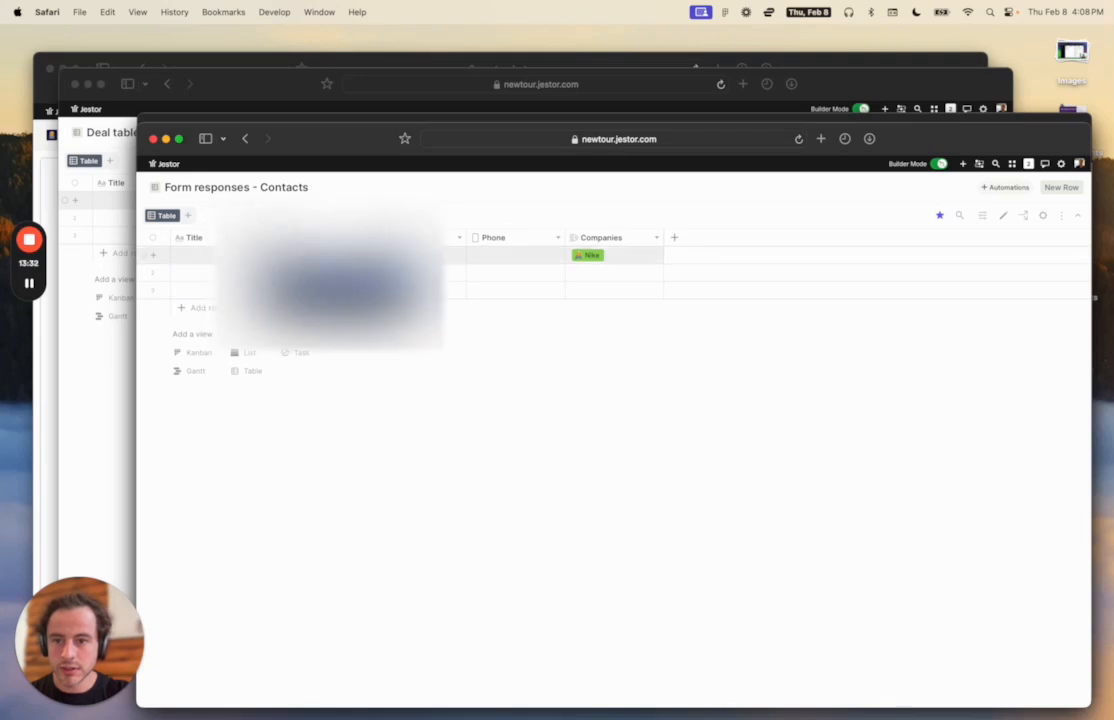
click(488, 420)
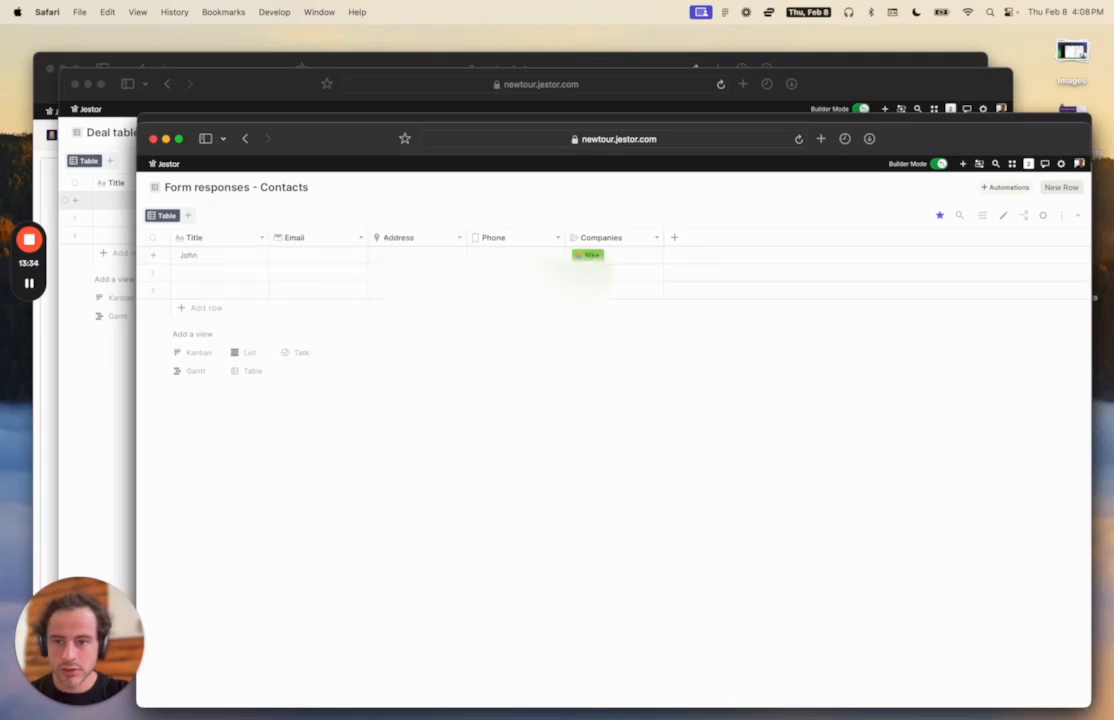
Set the first contact's address to San Francisco and enter their phone number.
click(413, 254)
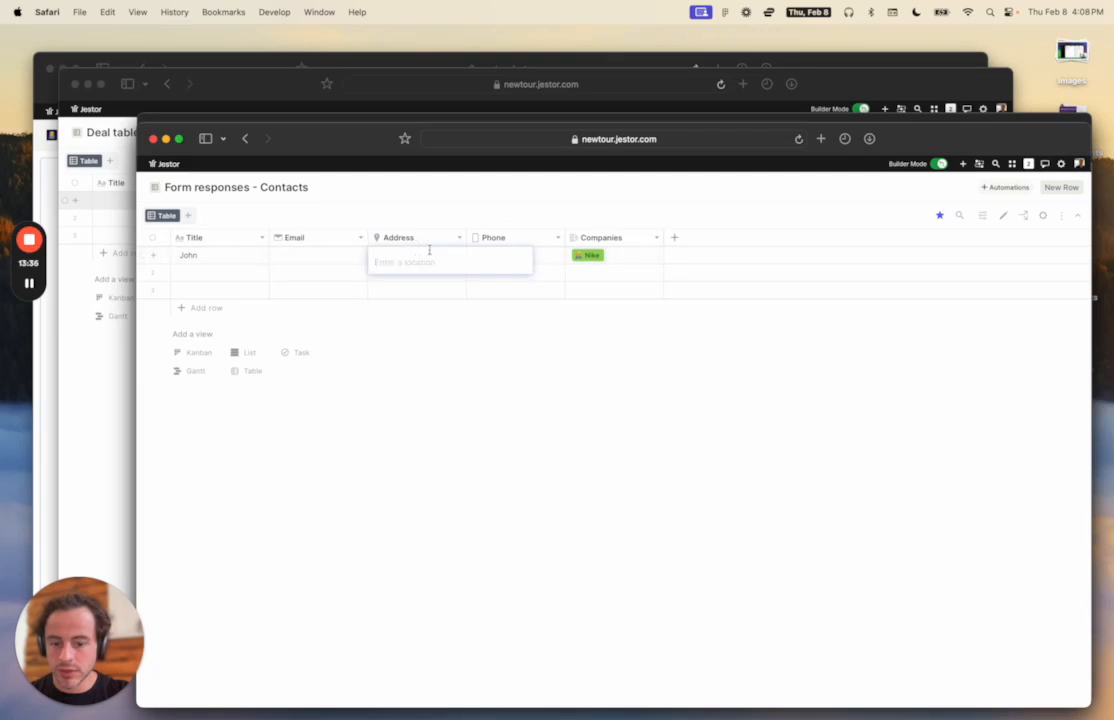
text(san f)
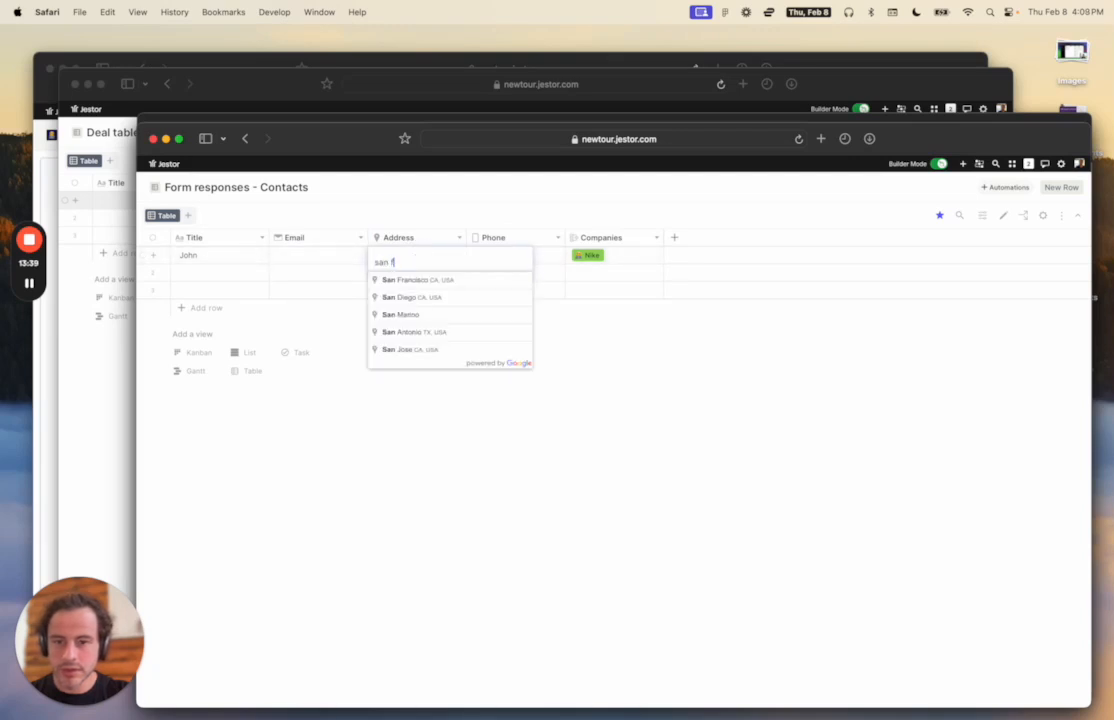
click(414, 284)
click(505, 347)
click(520, 259)
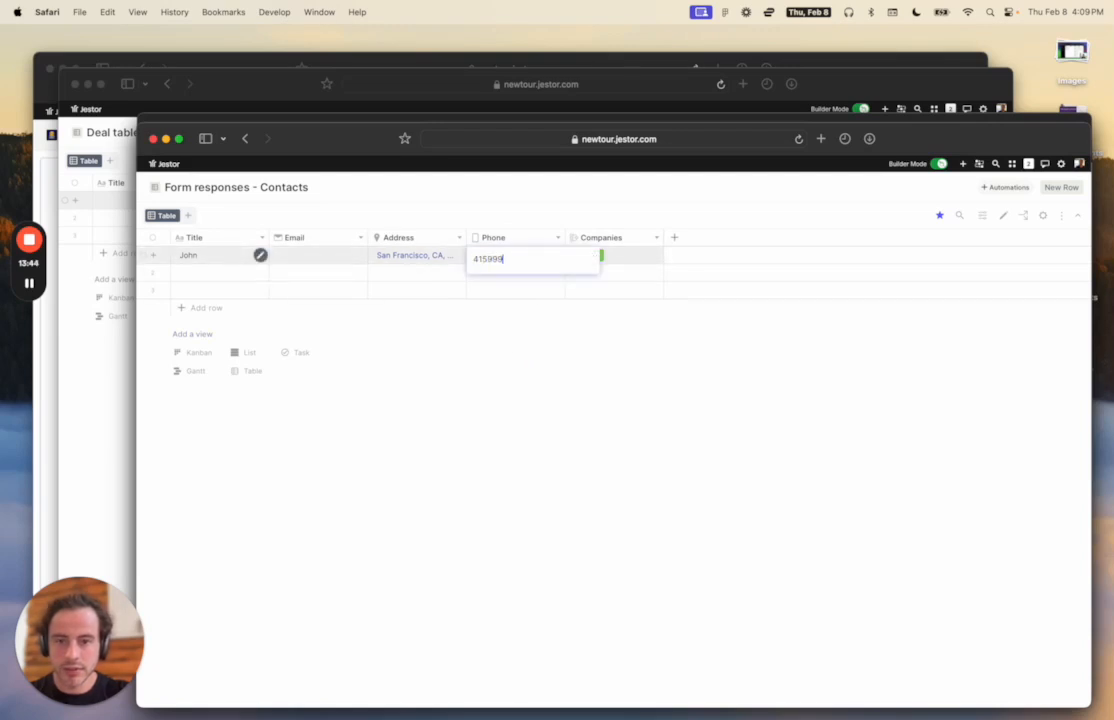
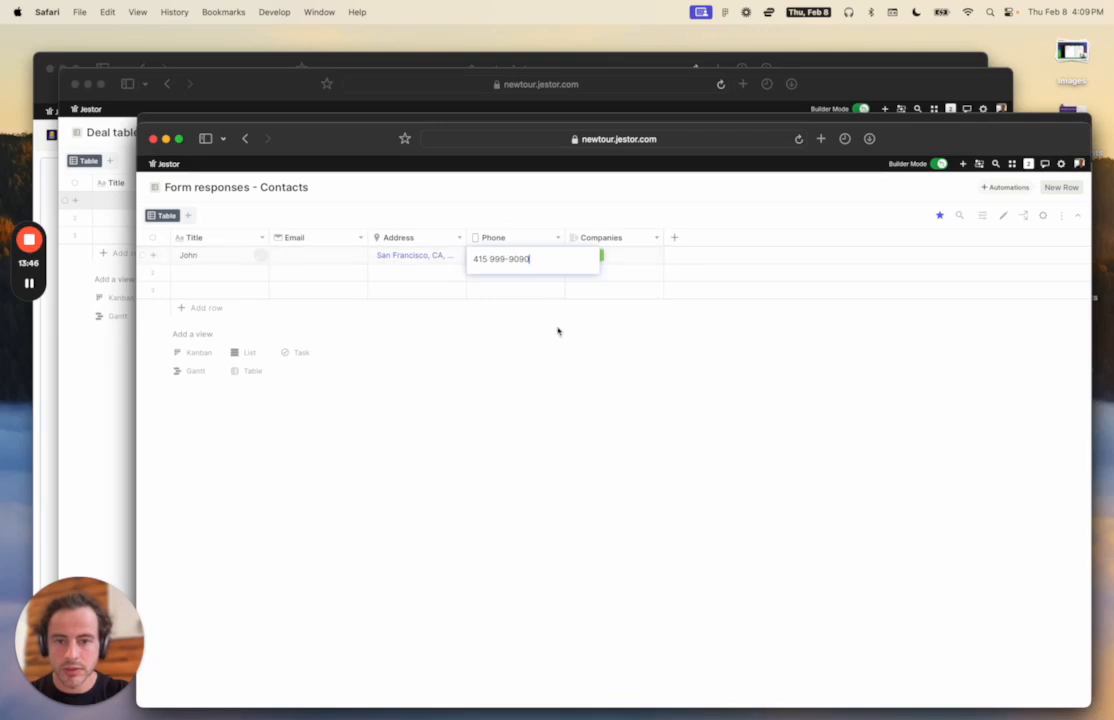
click(559, 330)
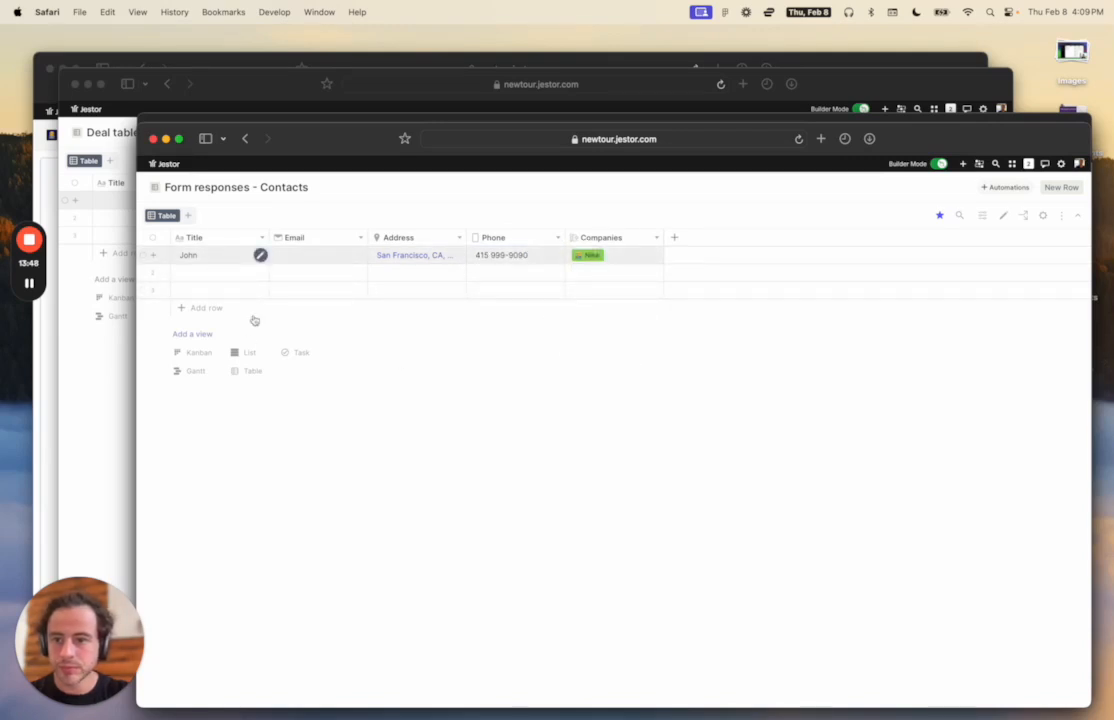
drag(316, 139, 512, 192)
click(152, 380)
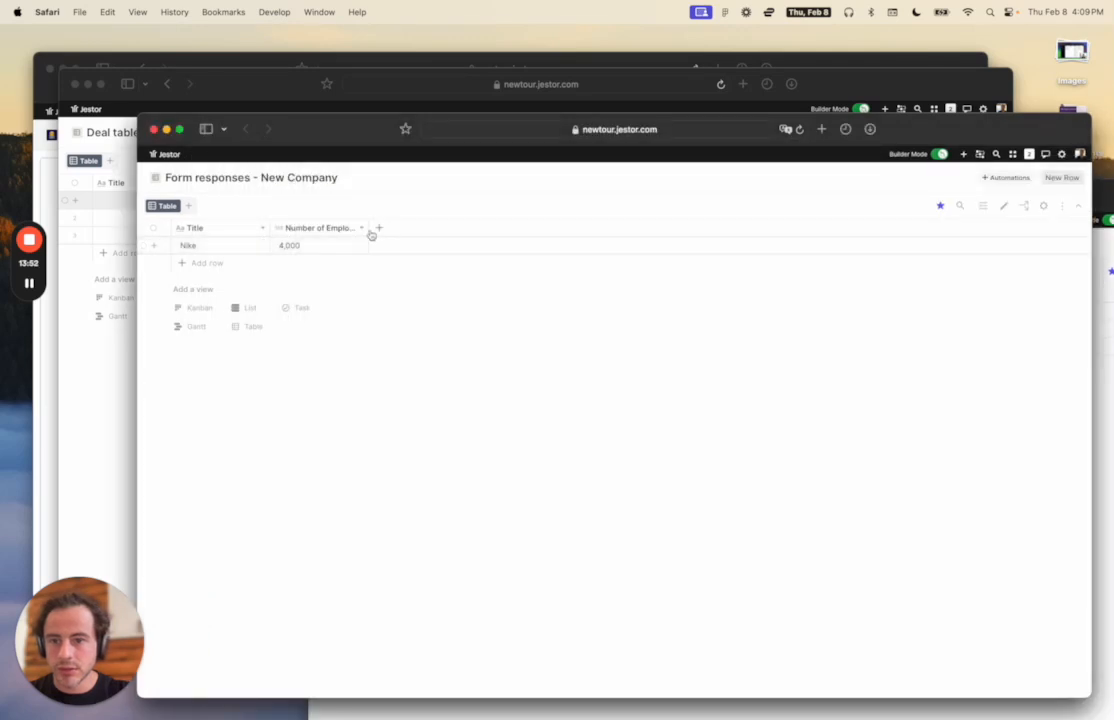
Open the Nike record's connected records and start a new linked contact.
click(262, 246)
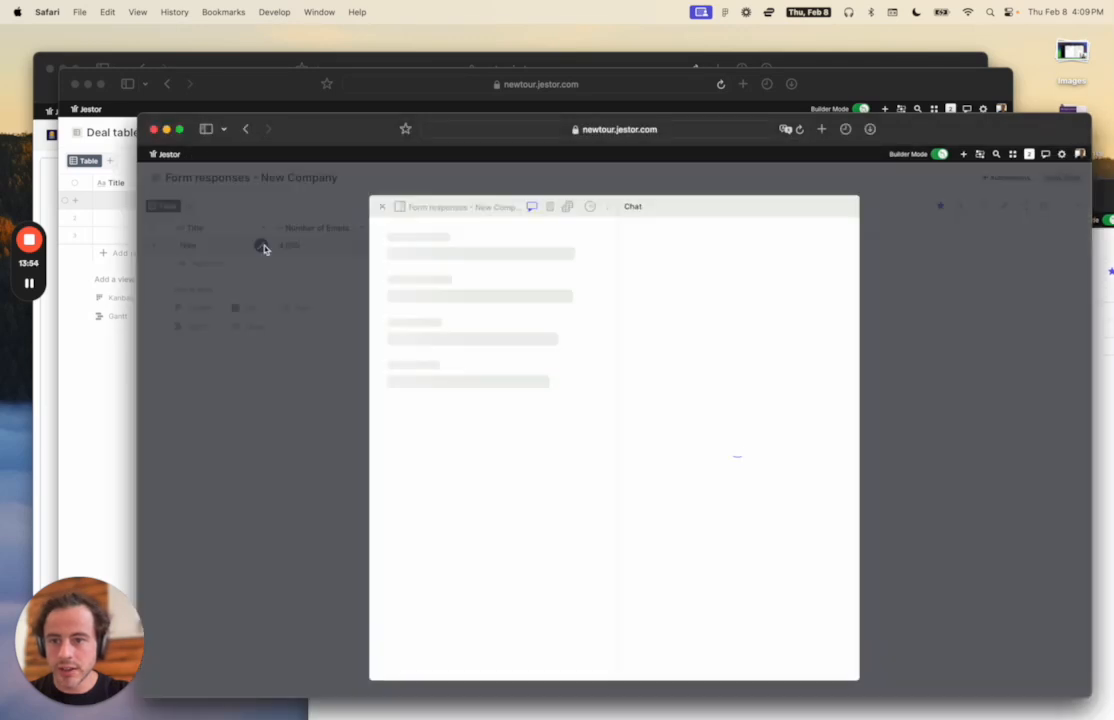
click(566, 206)
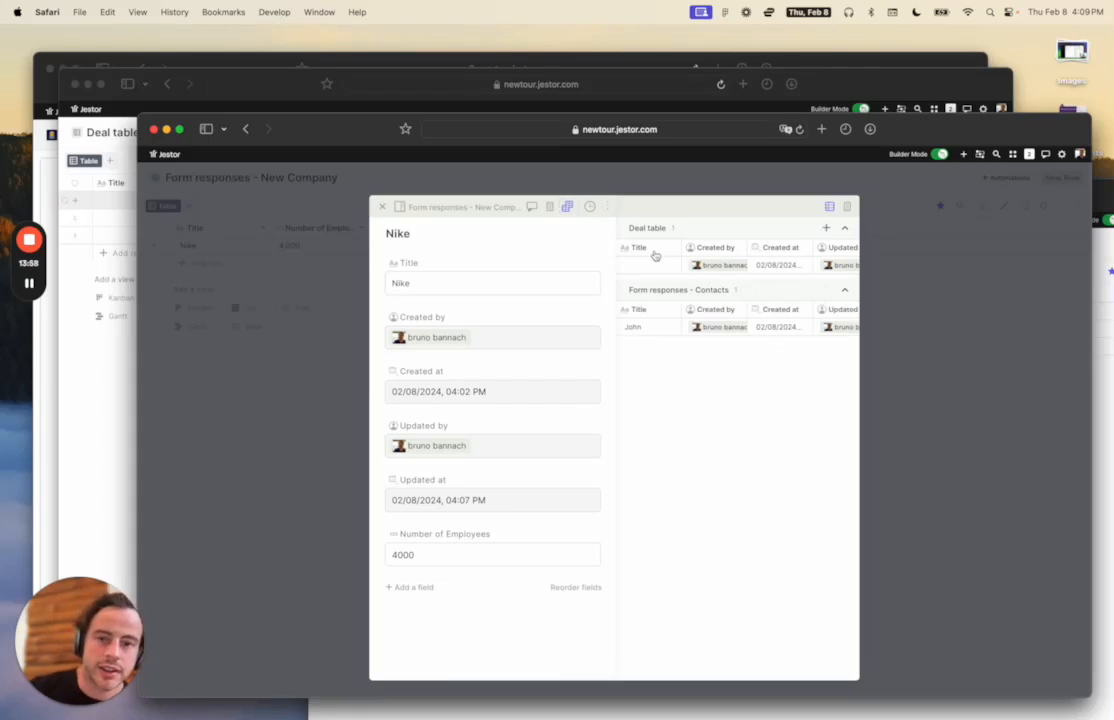
scroll(677, 265, right, 2)
mouse_move(717, 325)
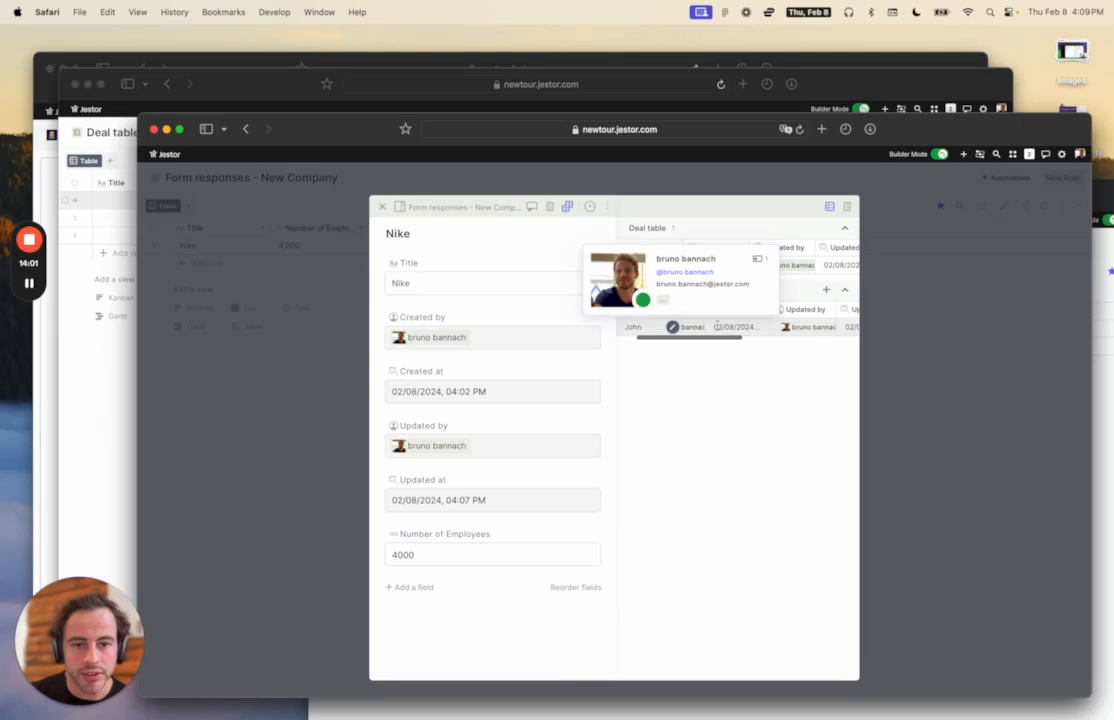
click(826, 290)
Enter the new contact's name and New York, NY, USA address, save it, and close Nike.
click(925, 248)
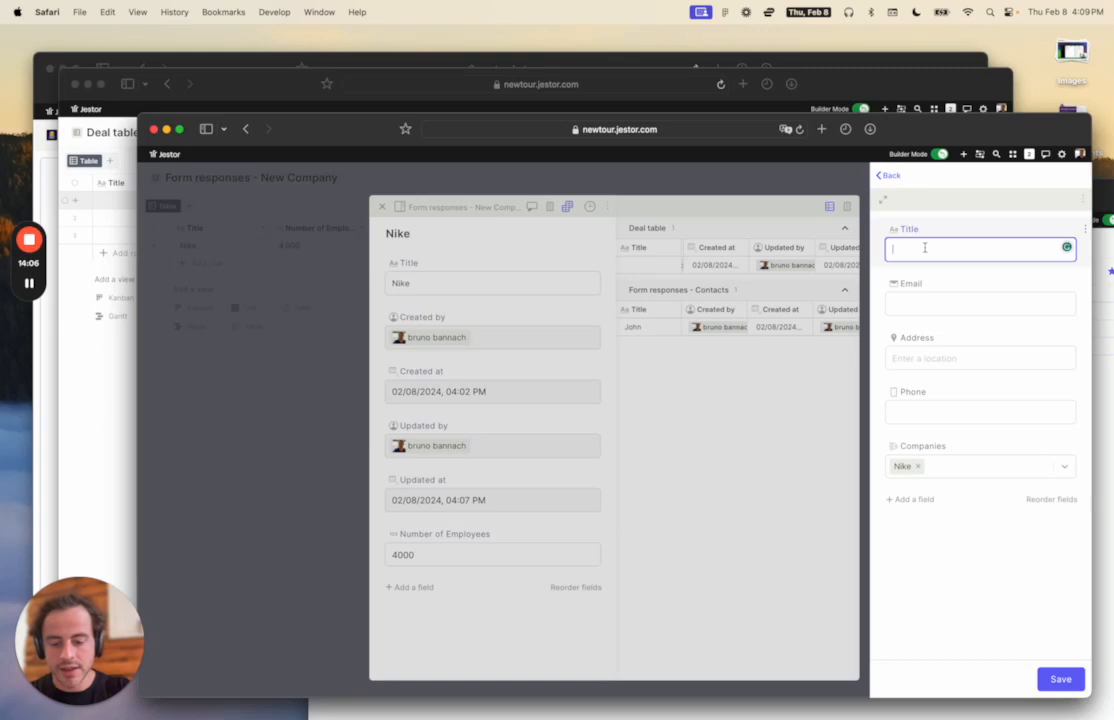
text(Josh)
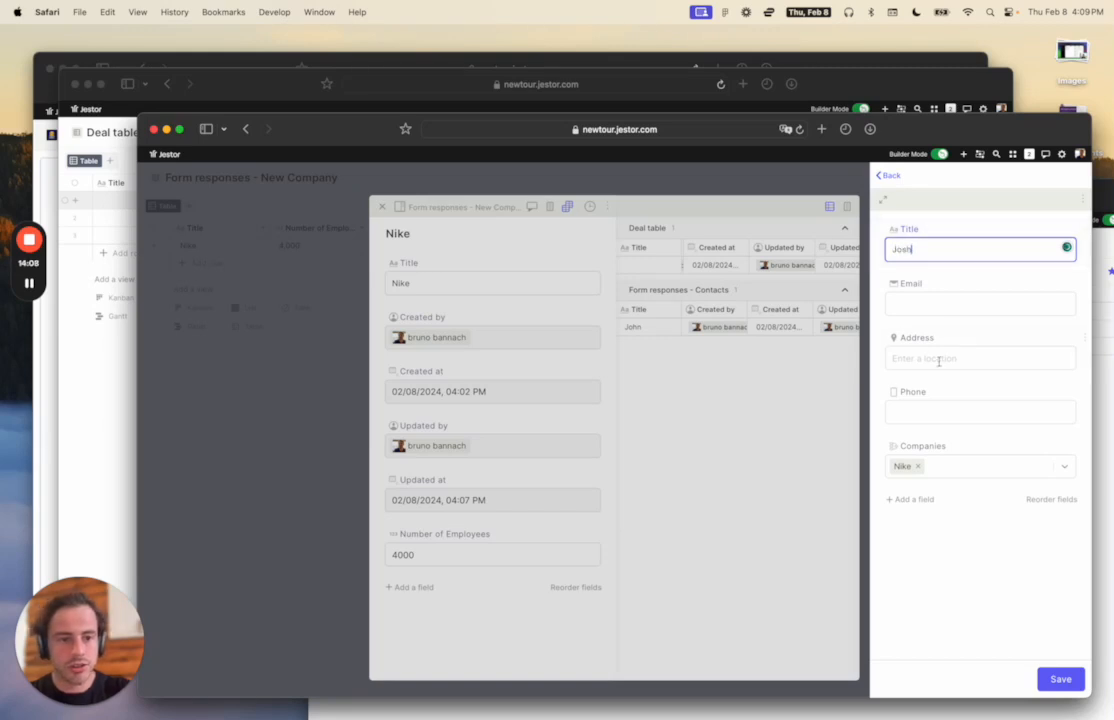
click(945, 359)
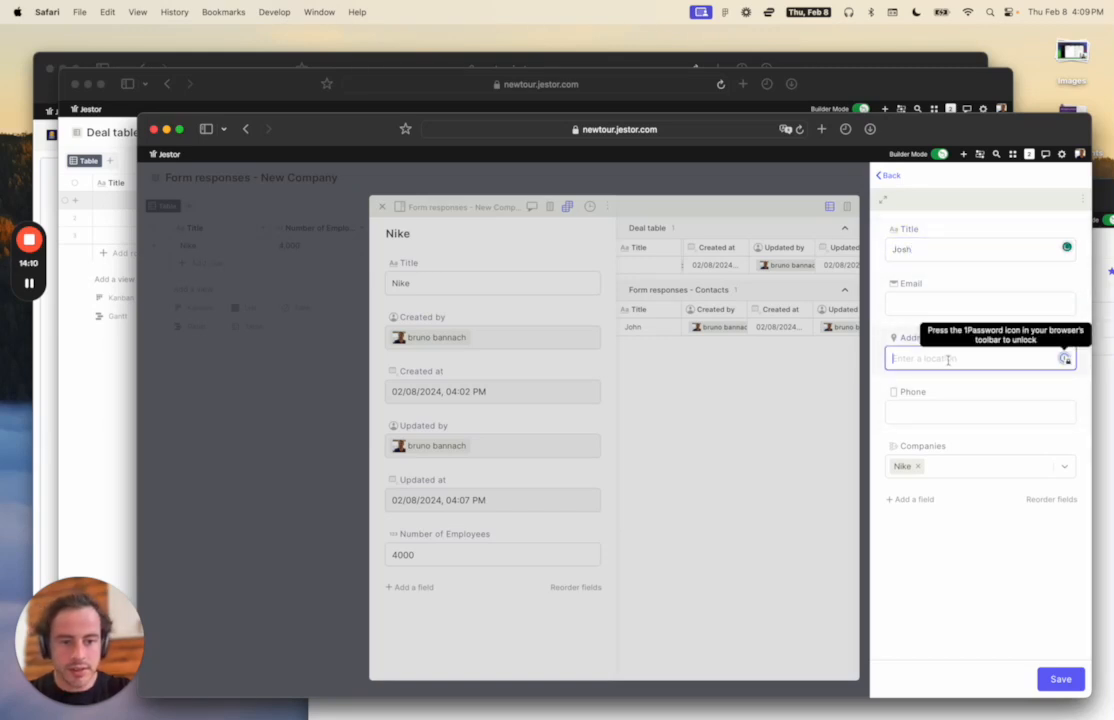
text(new yo)
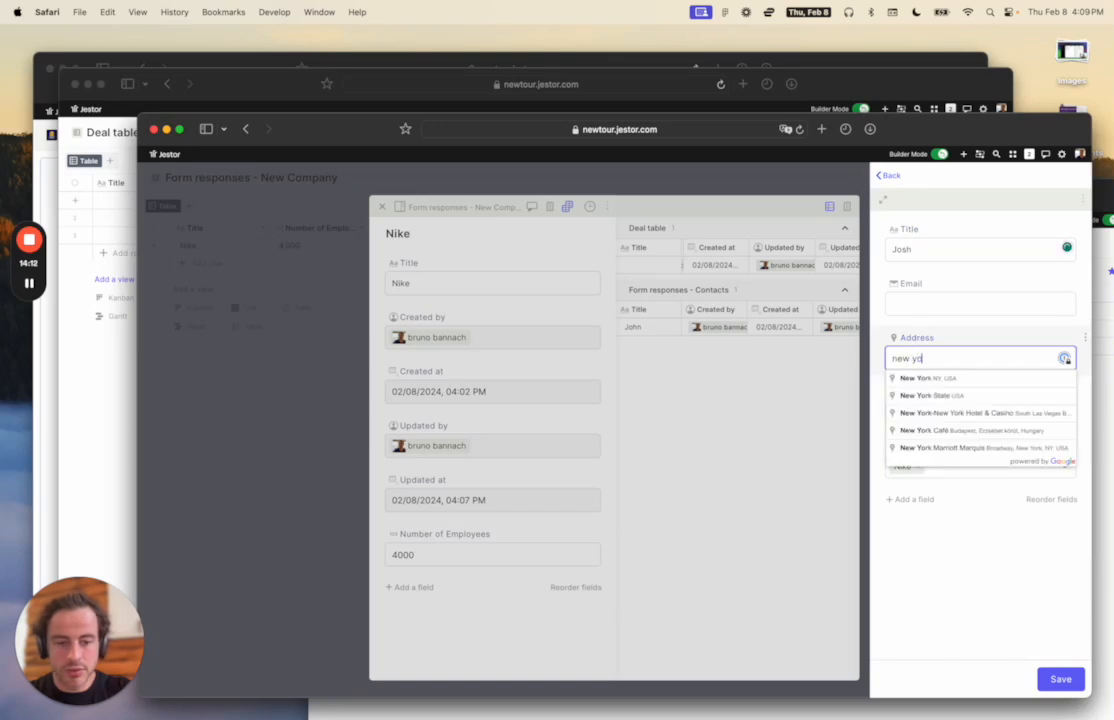
click(963, 379)
click(965, 412)
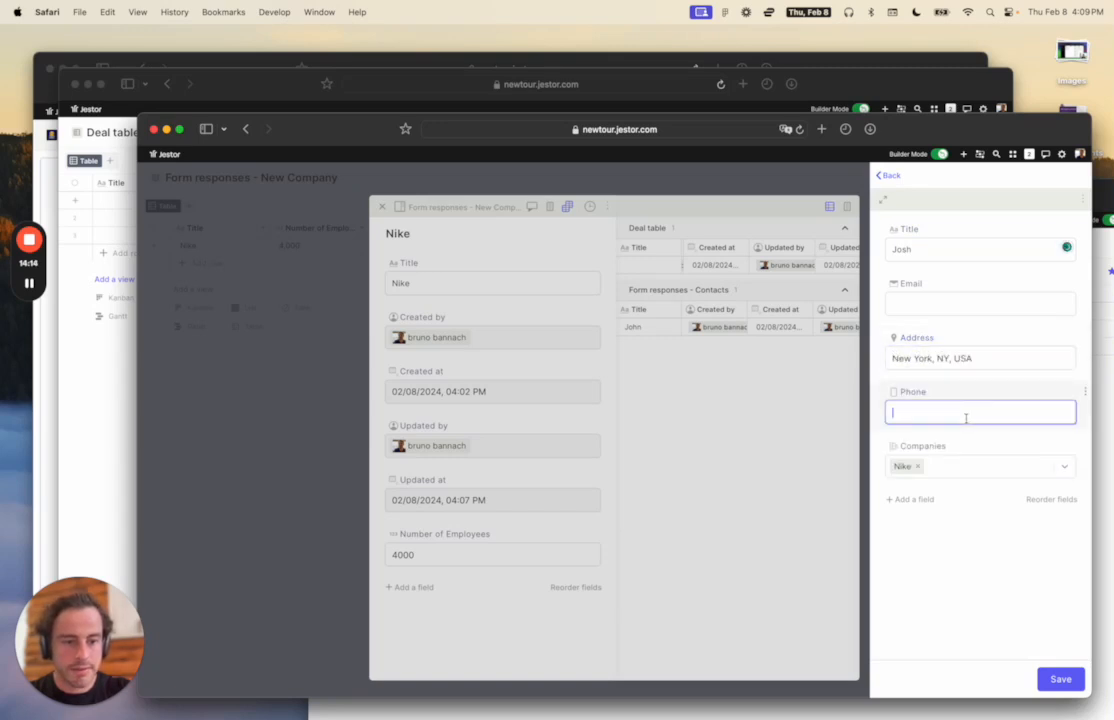
click(1066, 679)
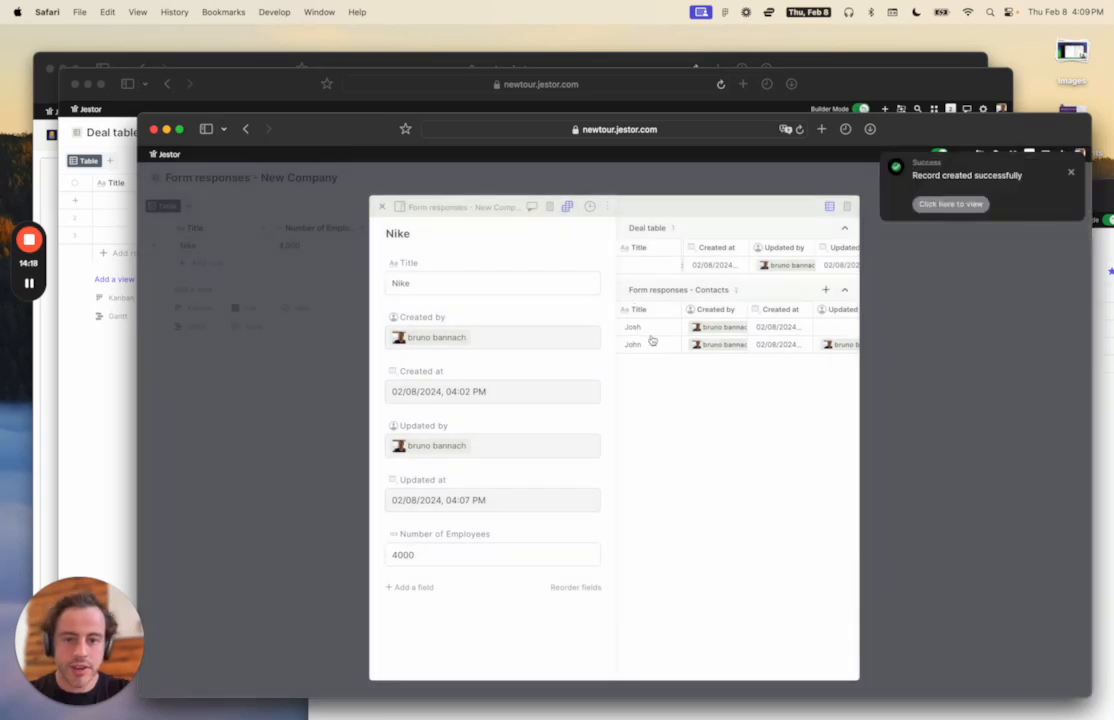
click(997, 376)
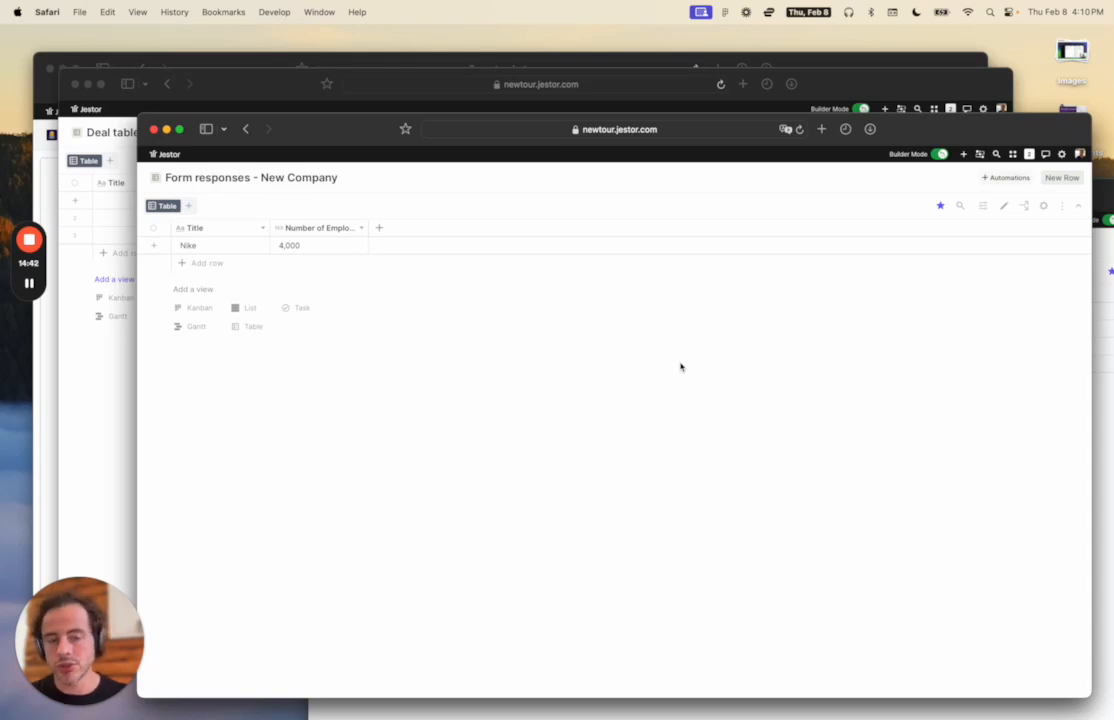
key(ctrl+Up)
From the Companies window, jump to the Deals kanban page via 'dea' and enter page editing.
click(448, 441)
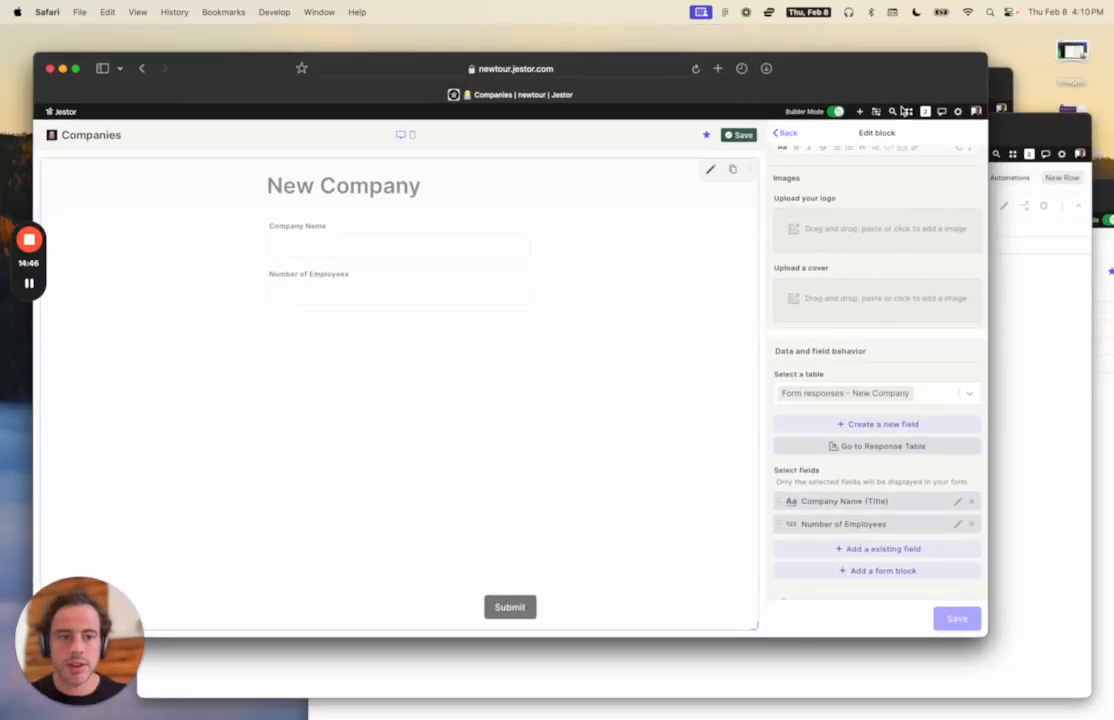
click(907, 111)
click(608, 243)
key(super+k)
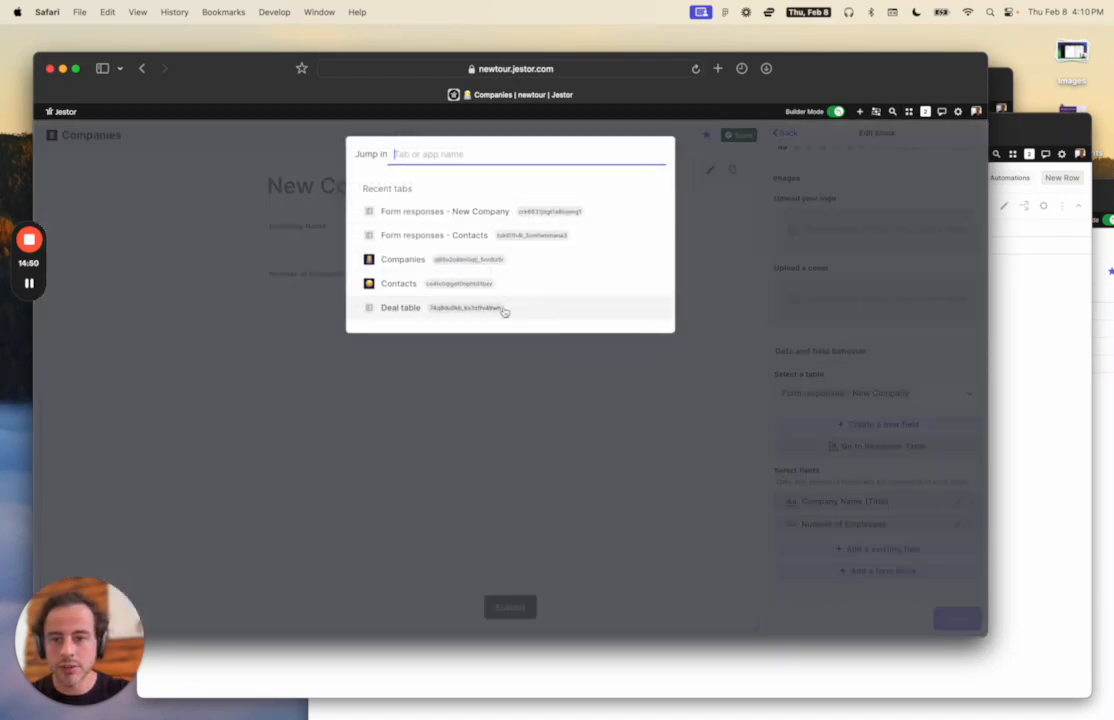
text(dea)
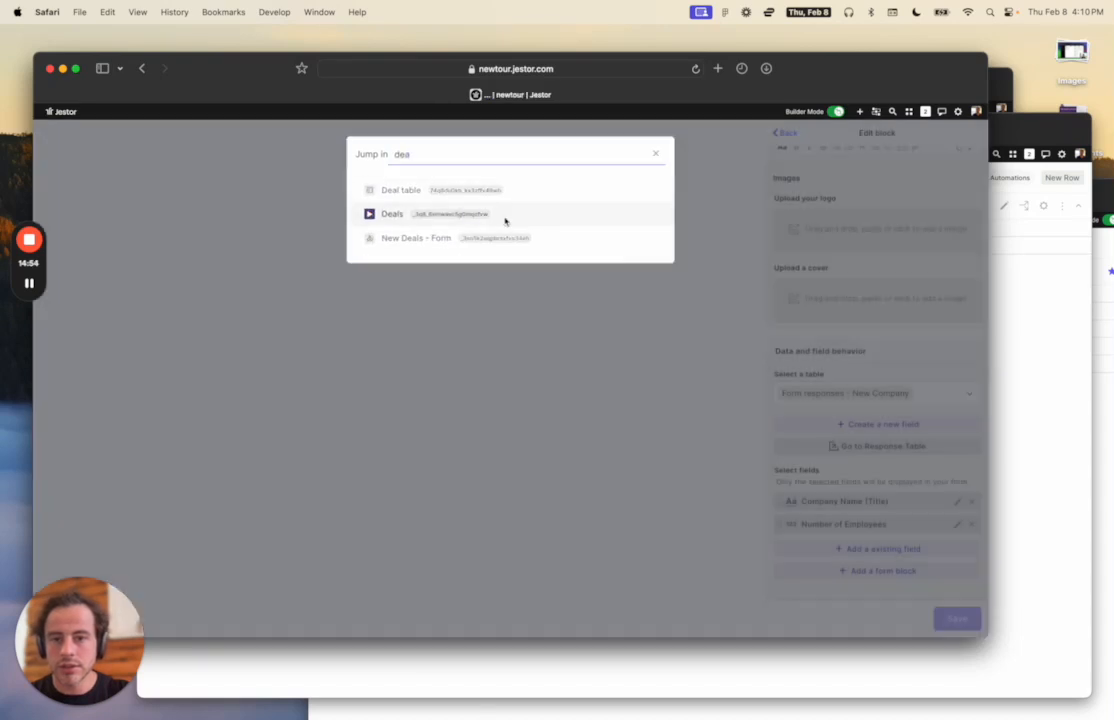
click(505, 218)
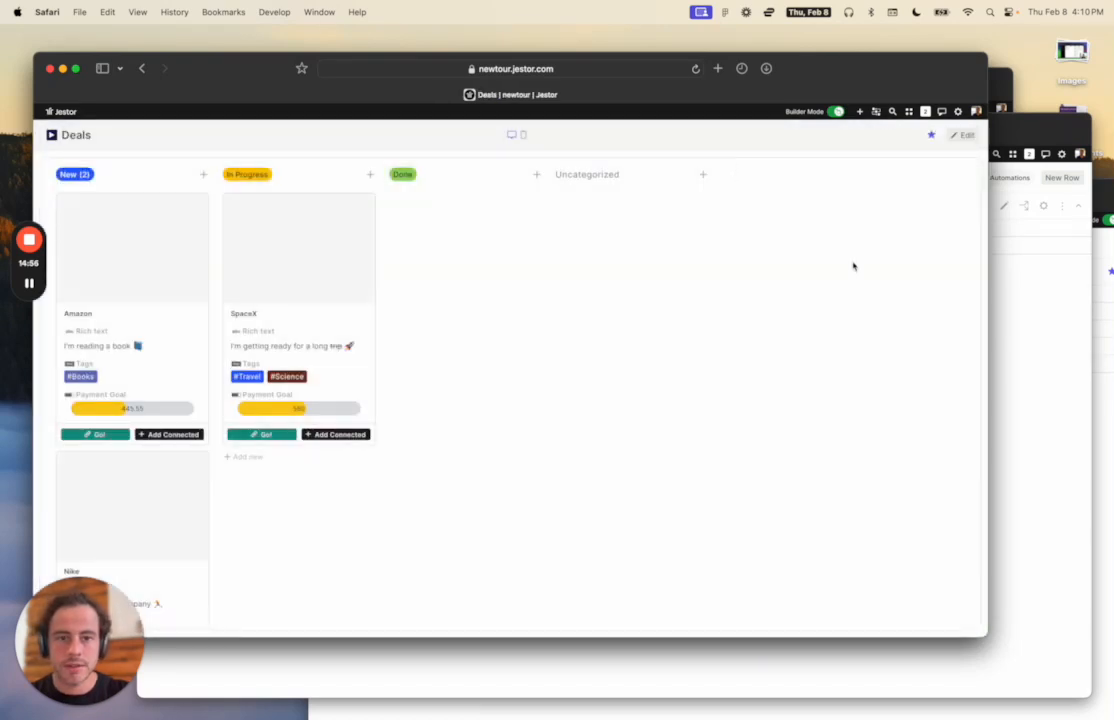
drag(918, 74, 990, 76)
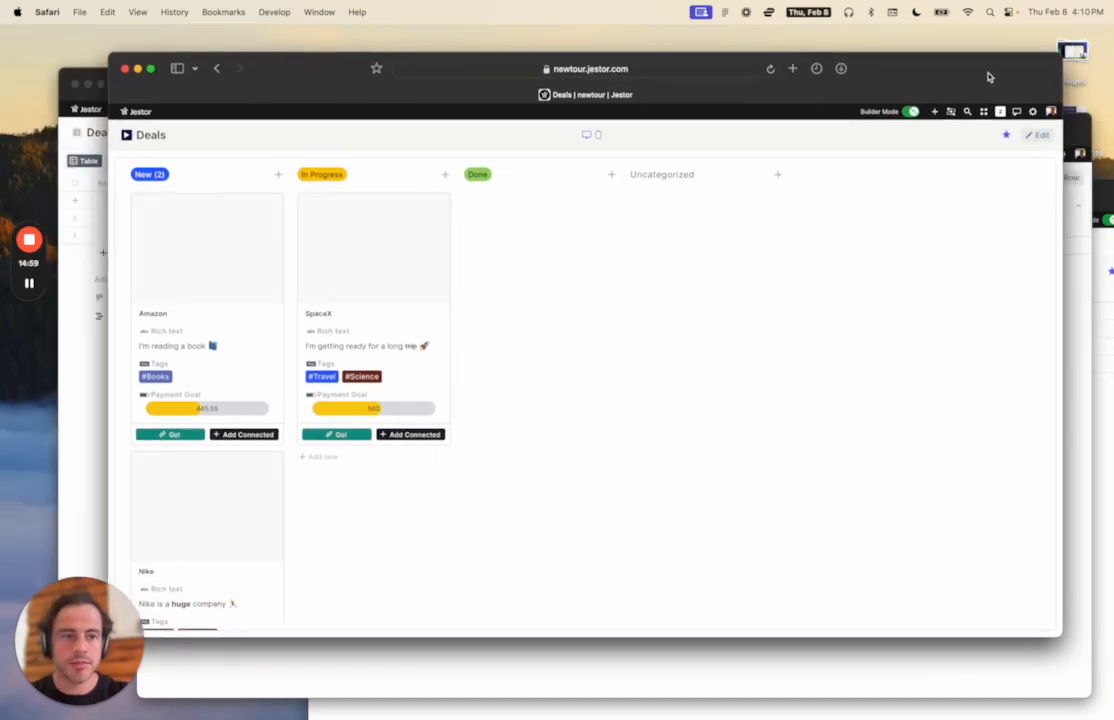
click(1037, 140)
Switch the Deals kanban block's source from Sample Data to Deal table and review its grouping fields.
click(785, 169)
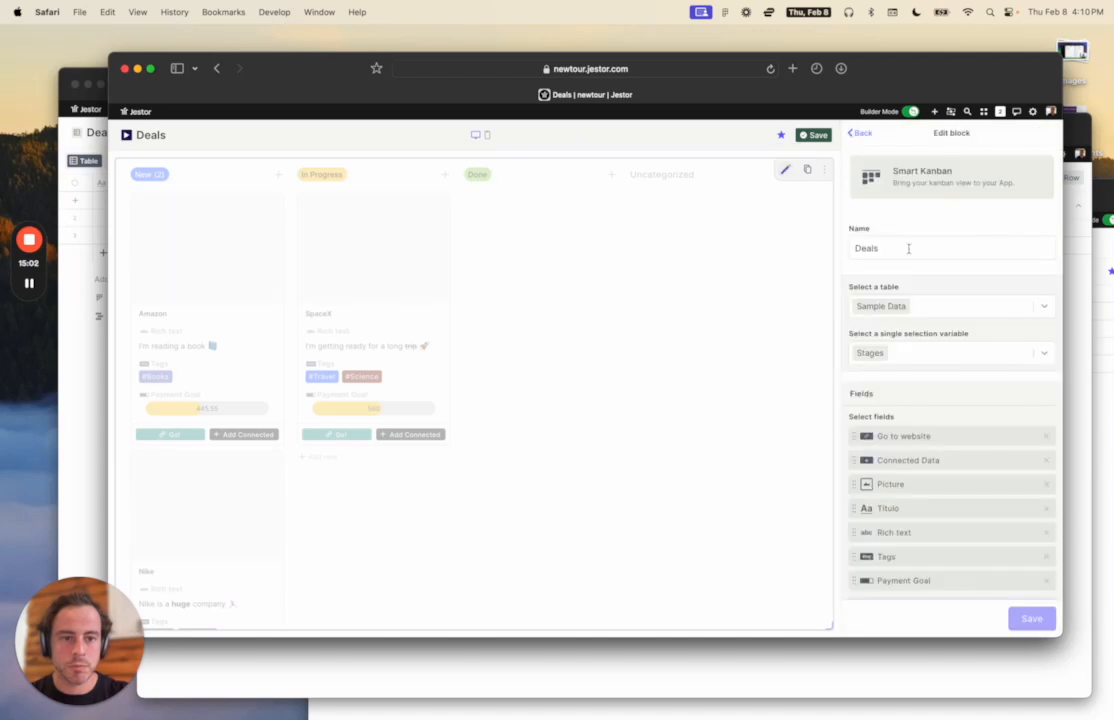
click(929, 352)
click(942, 311)
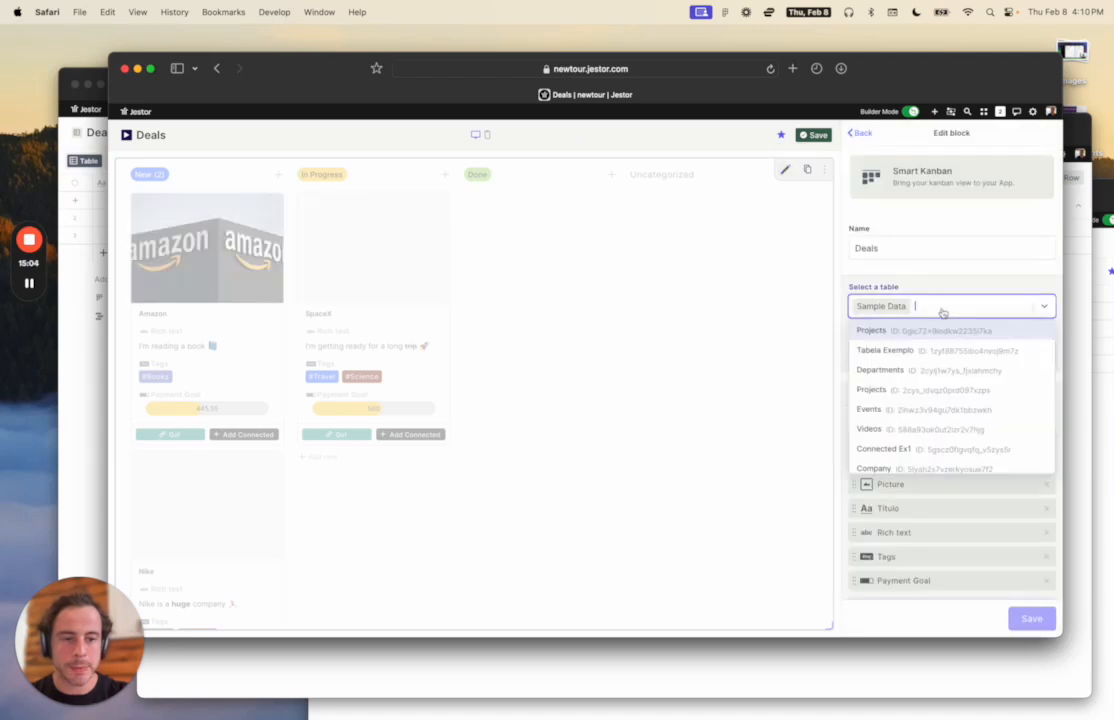
text(deal)
click(912, 336)
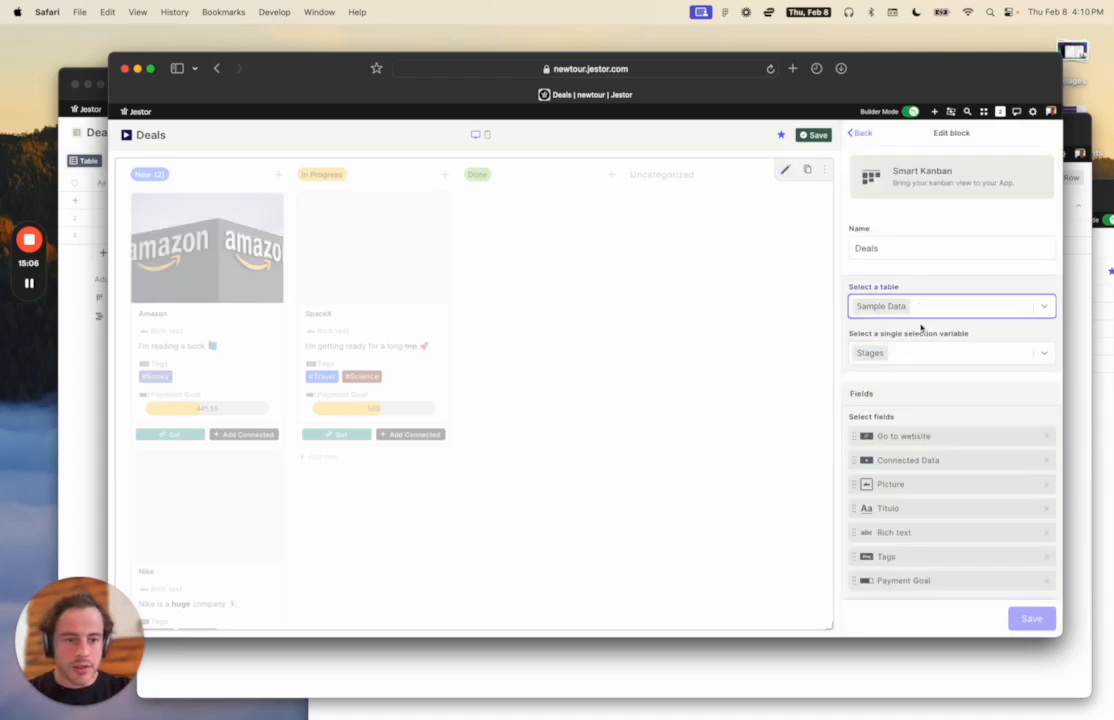
click(940, 353)
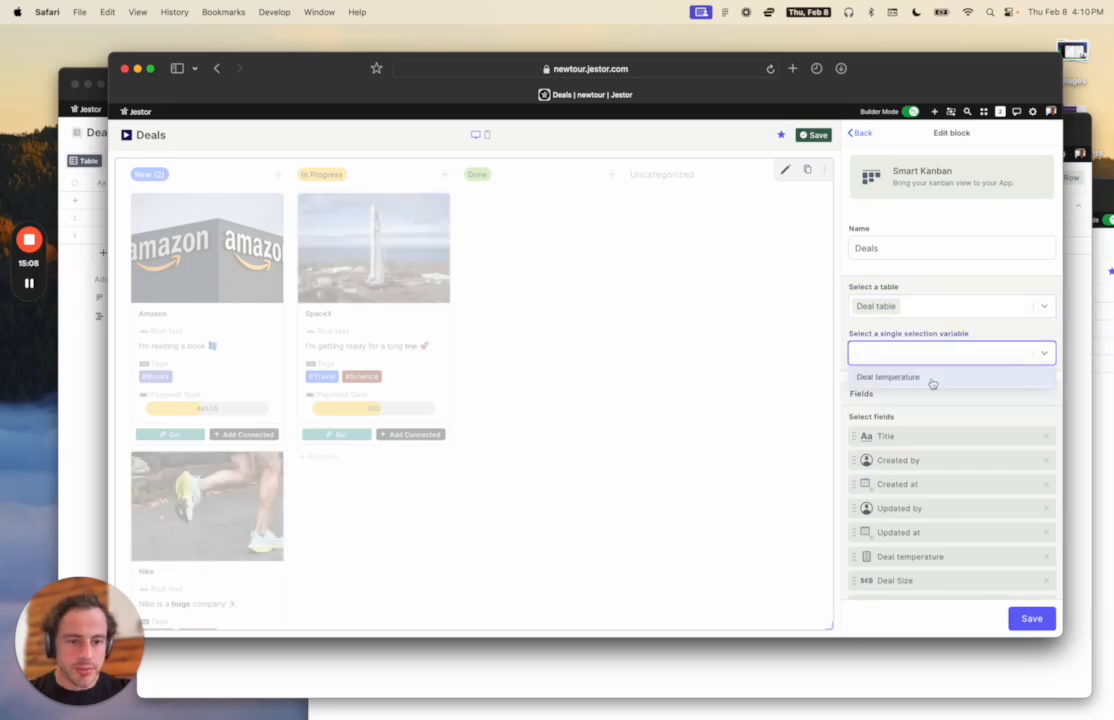
click(924, 330)
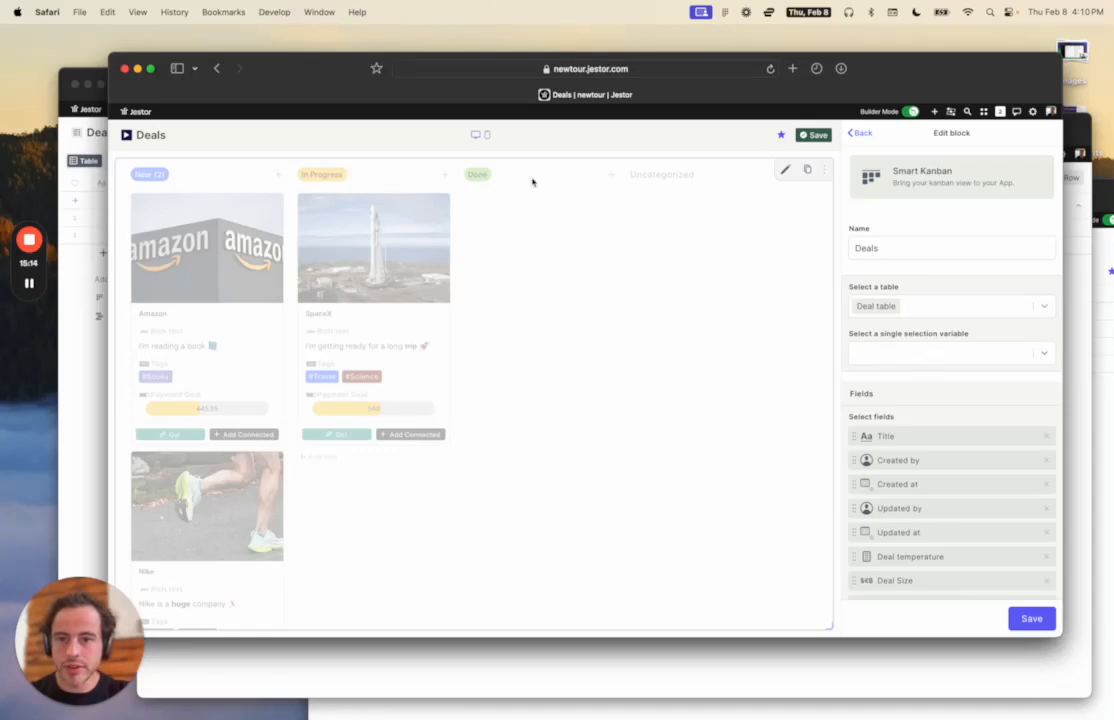
click(915, 352)
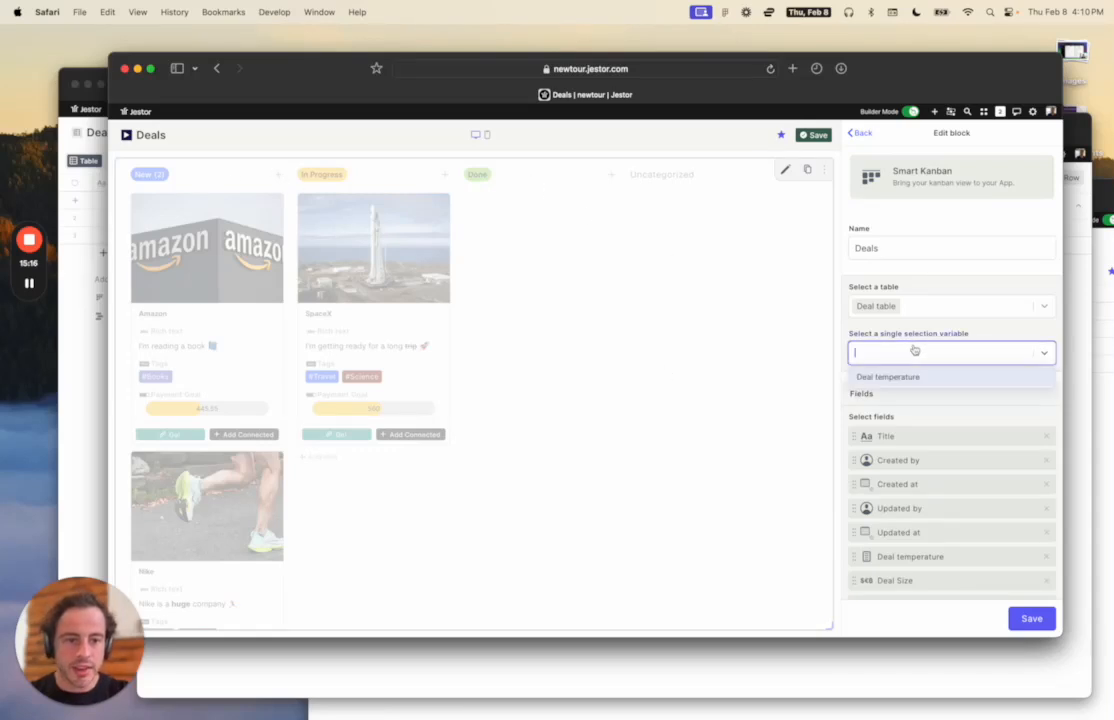
click(951, 335)
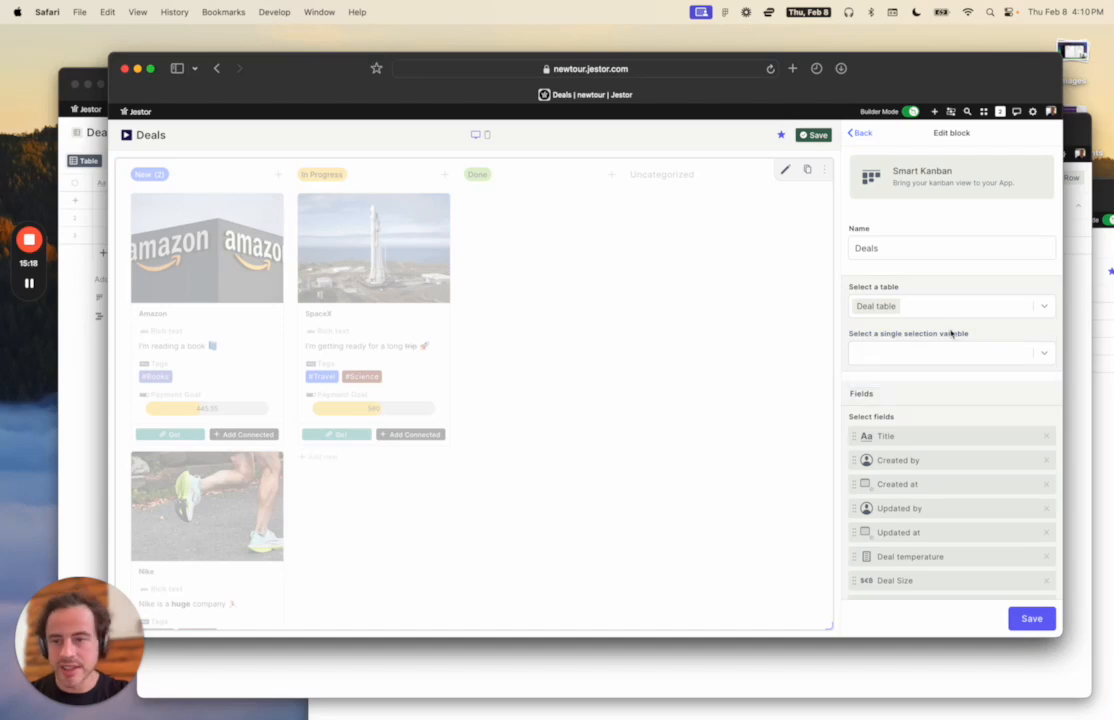
key(ctrl+Up)
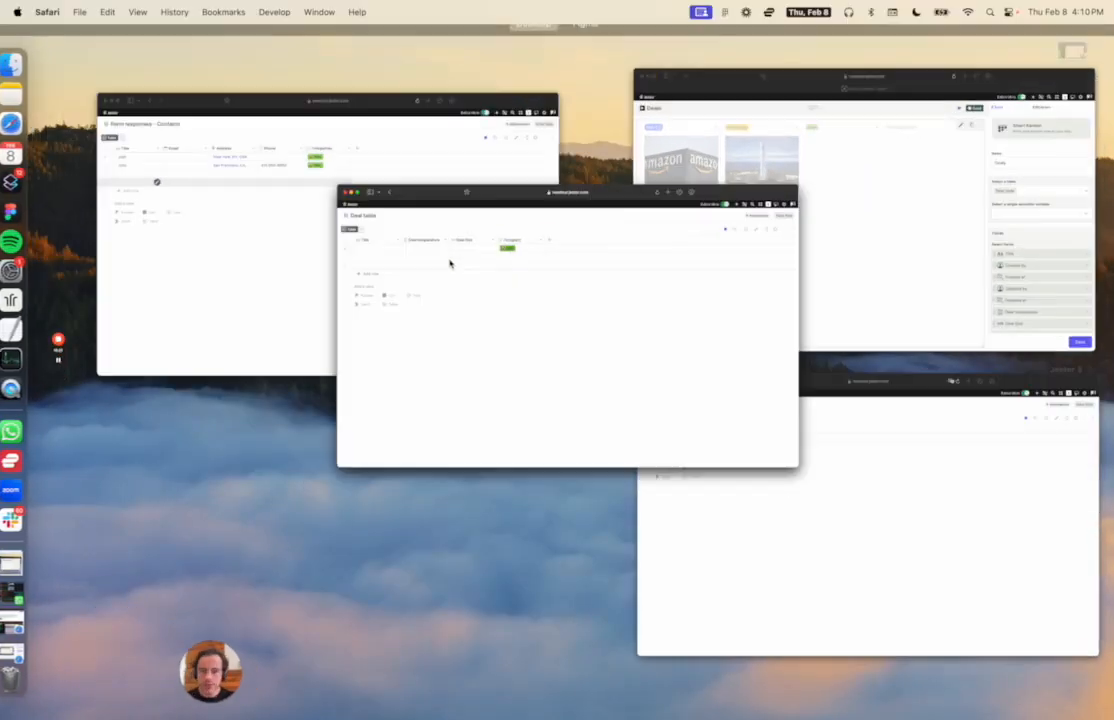
In the Deal table, add a Single Option field Stage with options New, Working, Won and Lost.
click(450, 263)
click(497, 182)
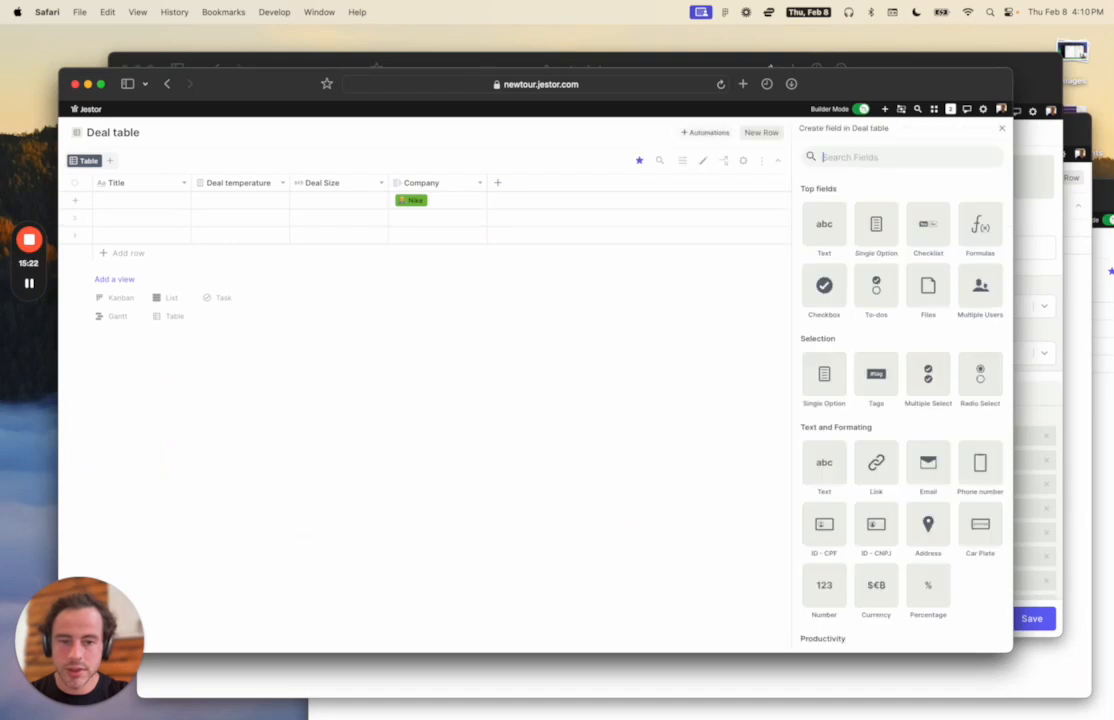
click(866, 243)
click(850, 241)
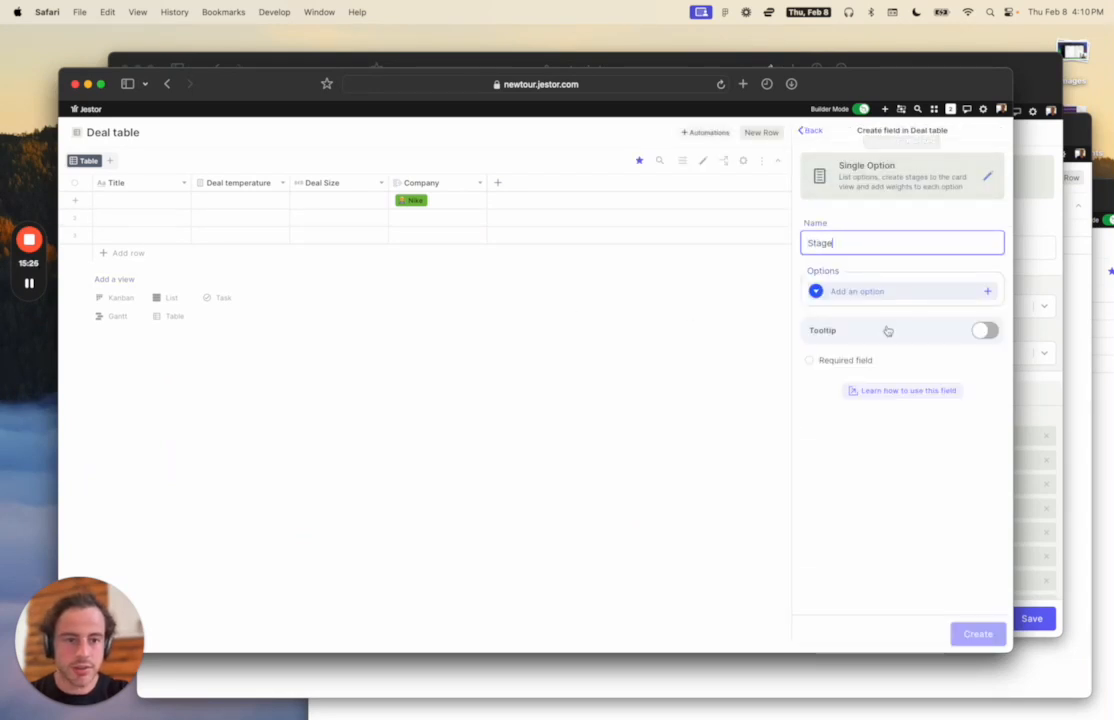
click(895, 291)
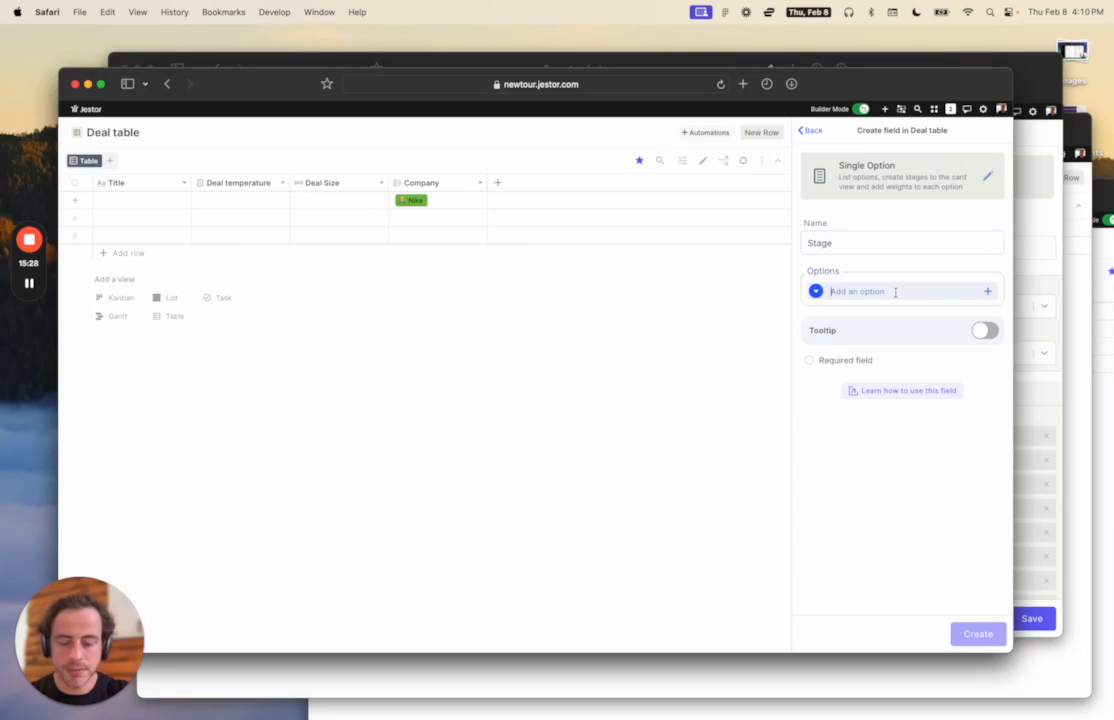
text(New)
key(Return)
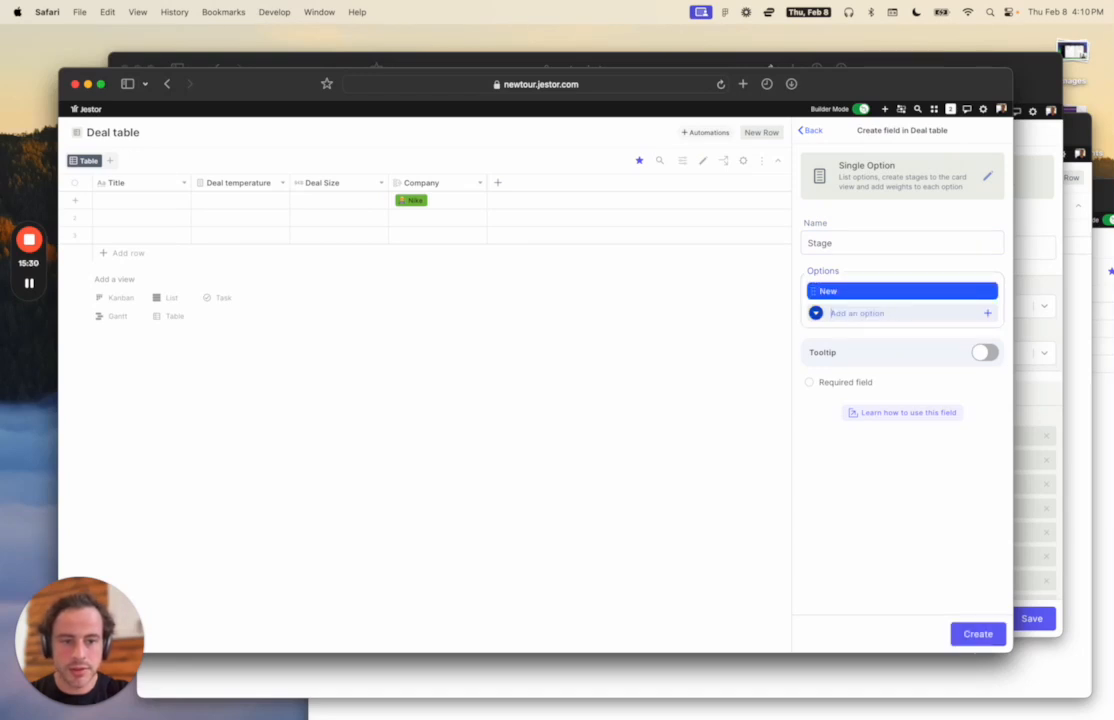
text(Working)
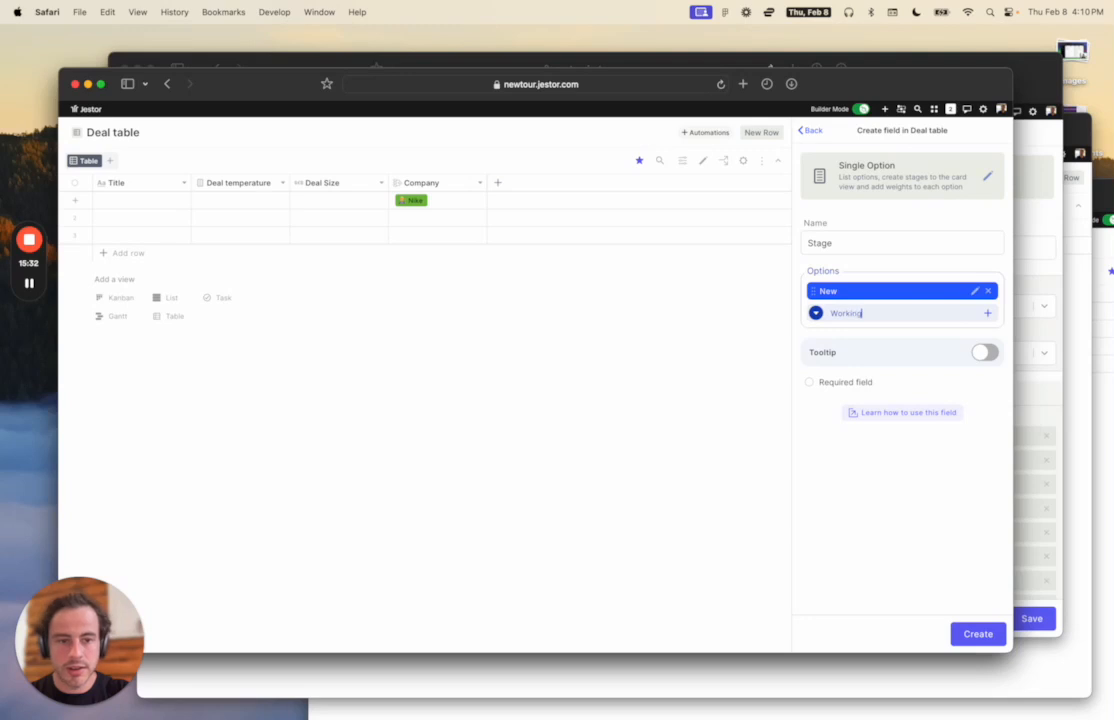
key(Return)
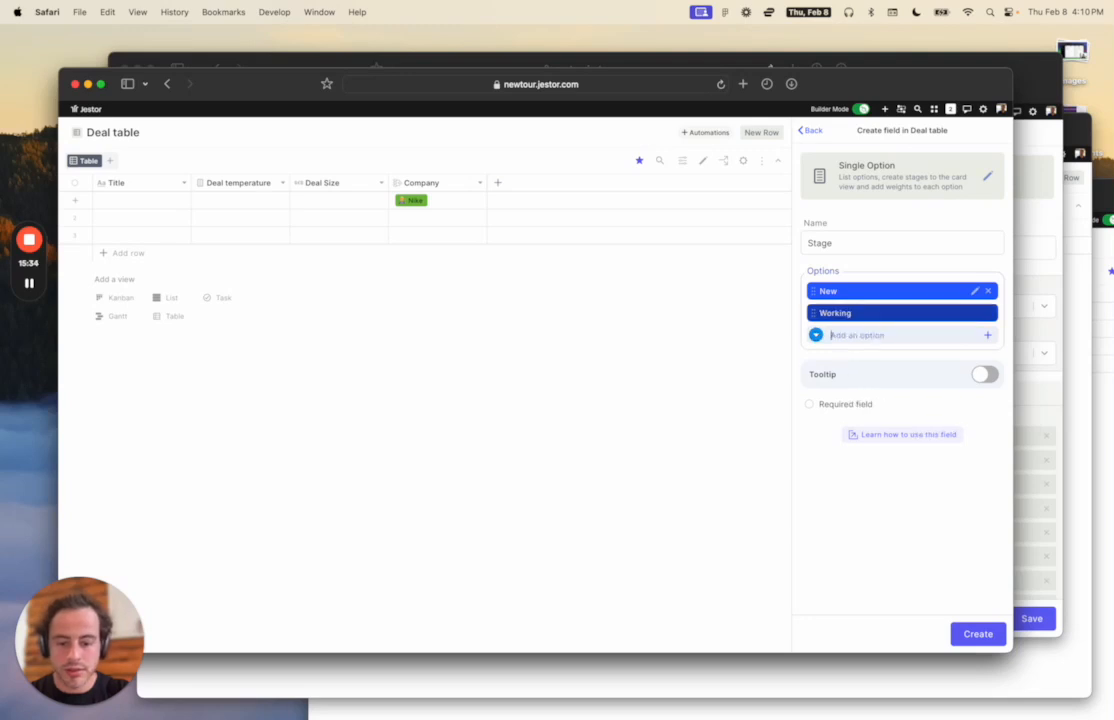
text(W)
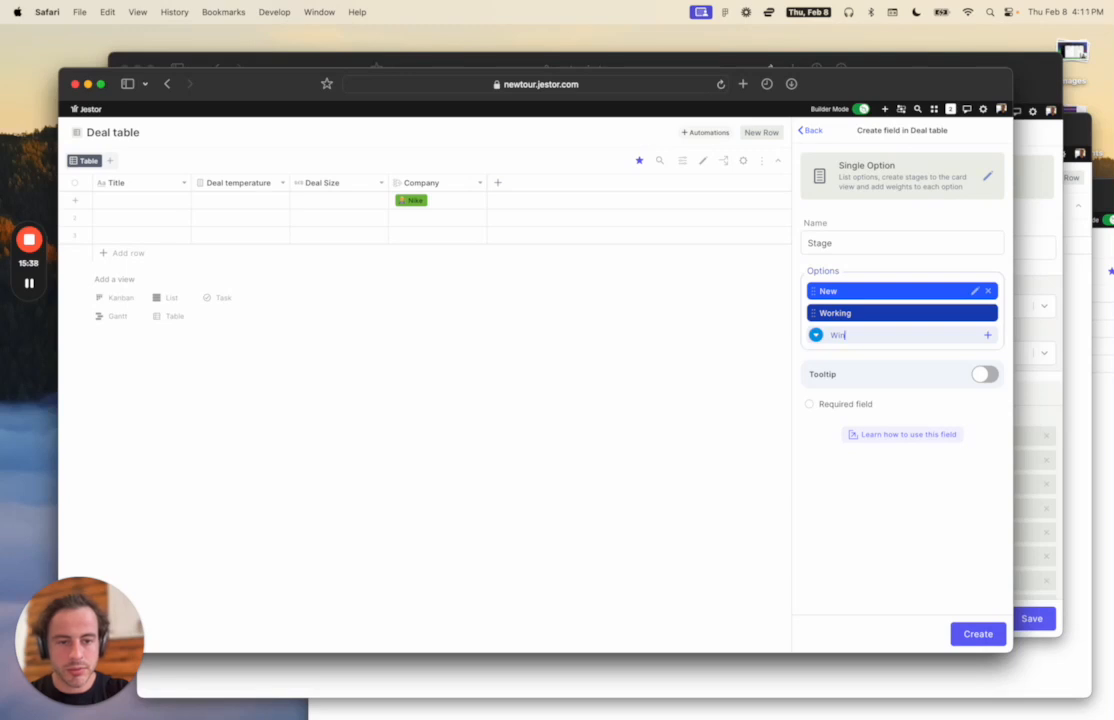
text(on)
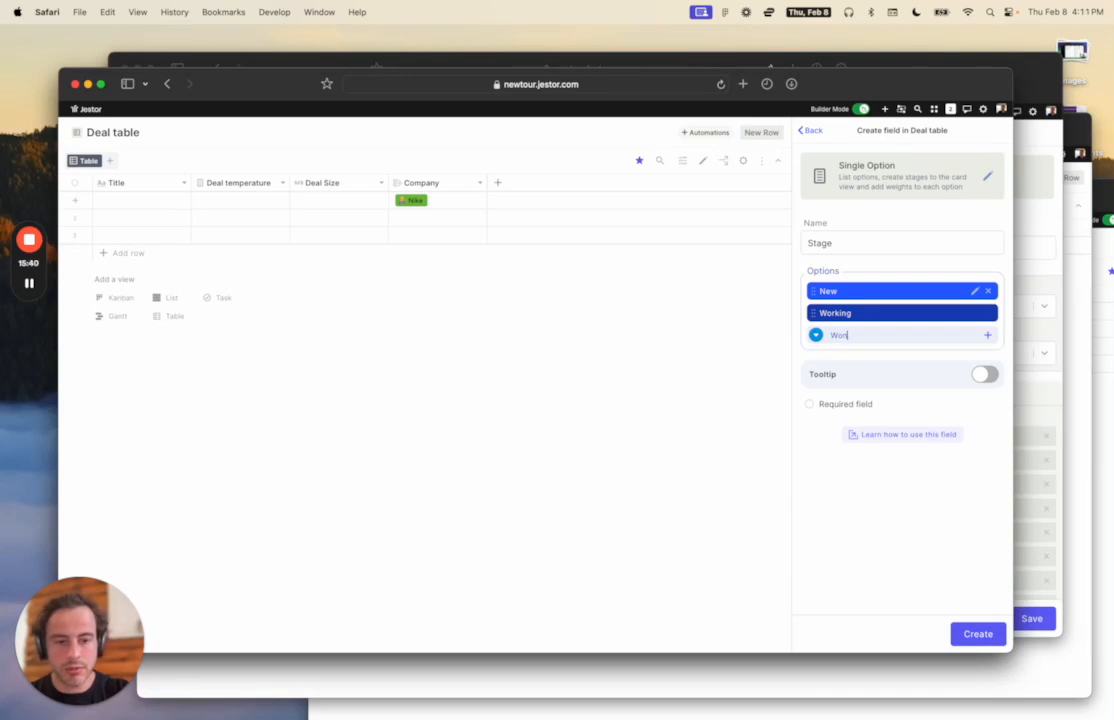
key(Return)
text(Lost)
key(Return)
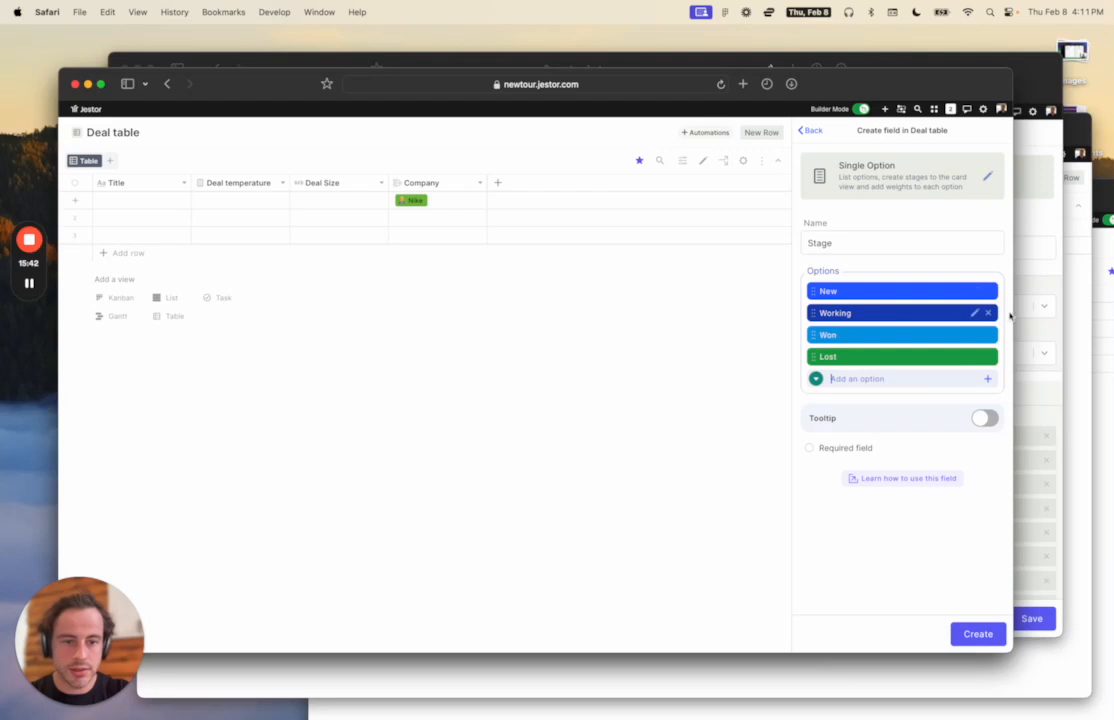
Colour Lost pink, Won bright green, Working pale yellow-green and New light blue, then create the field.
click(979, 357)
click(881, 545)
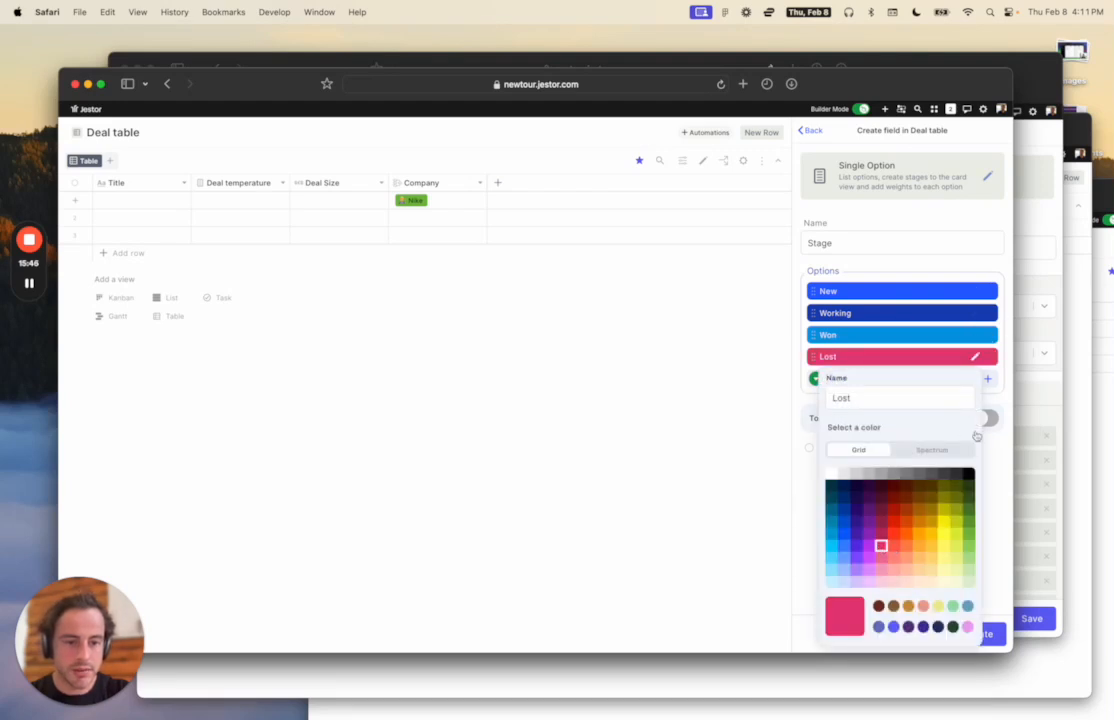
click(977, 336)
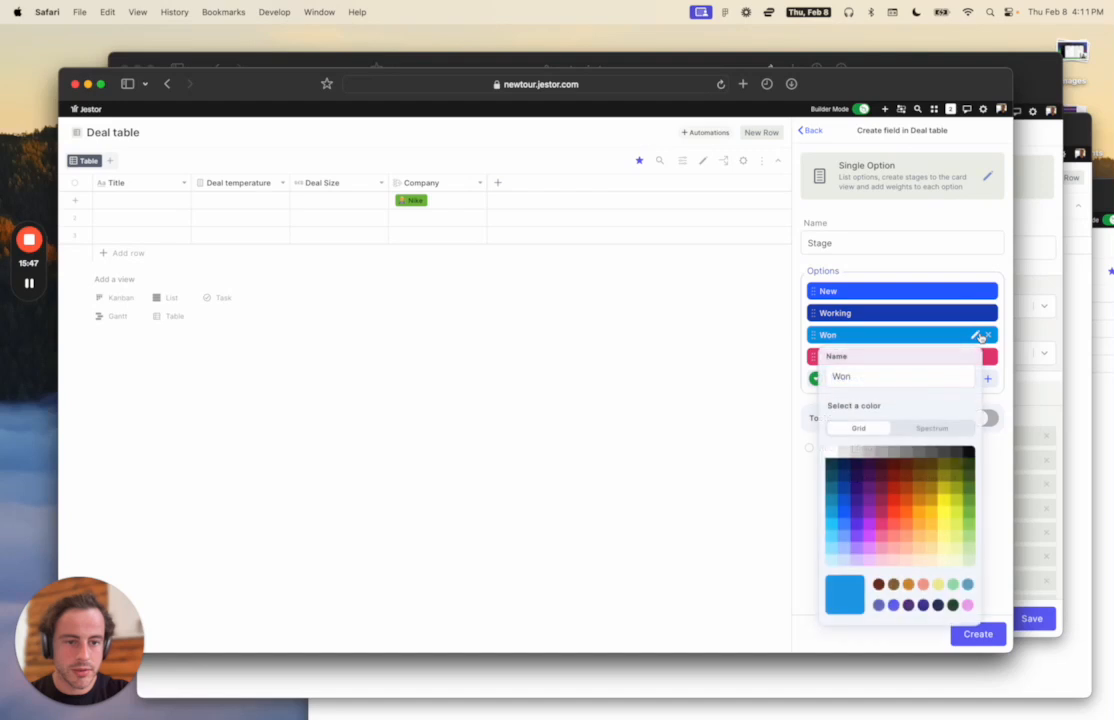
click(968, 536)
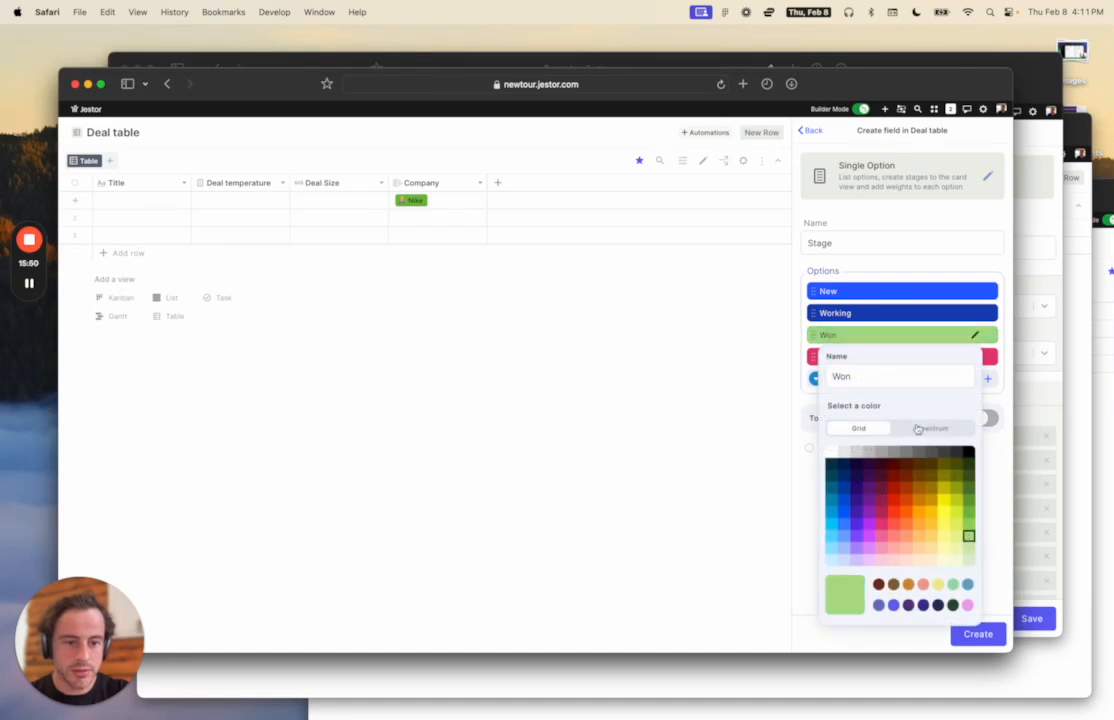
click(932, 428)
drag(875, 455, 1009, 428)
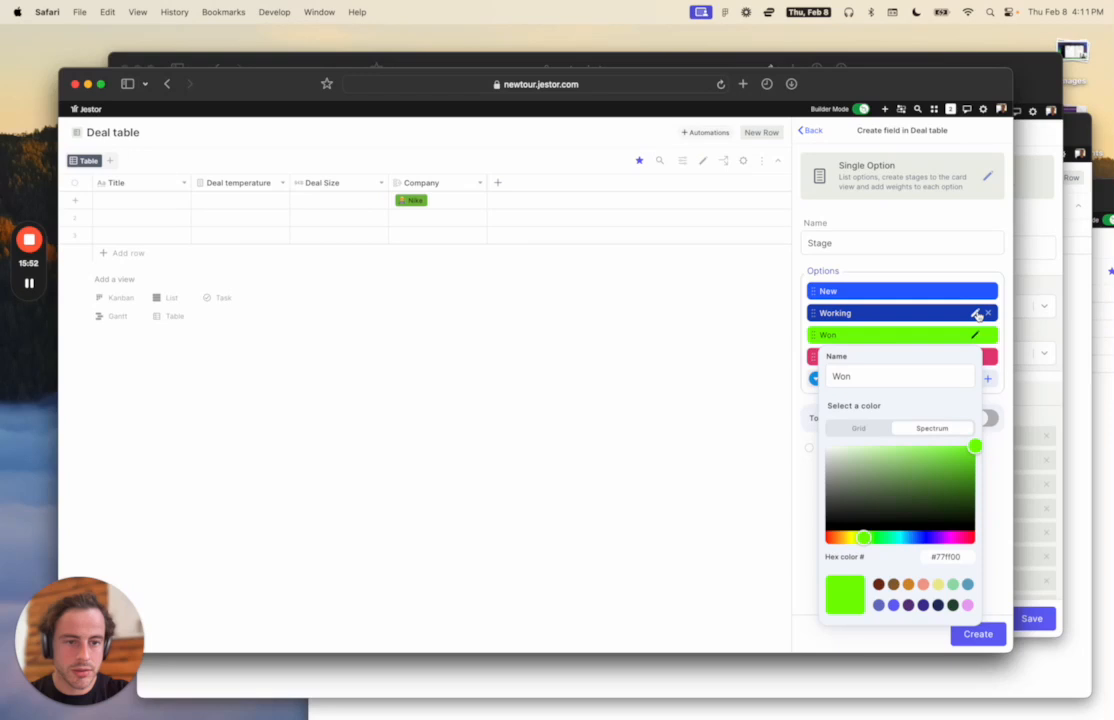
click(975, 313)
click(957, 537)
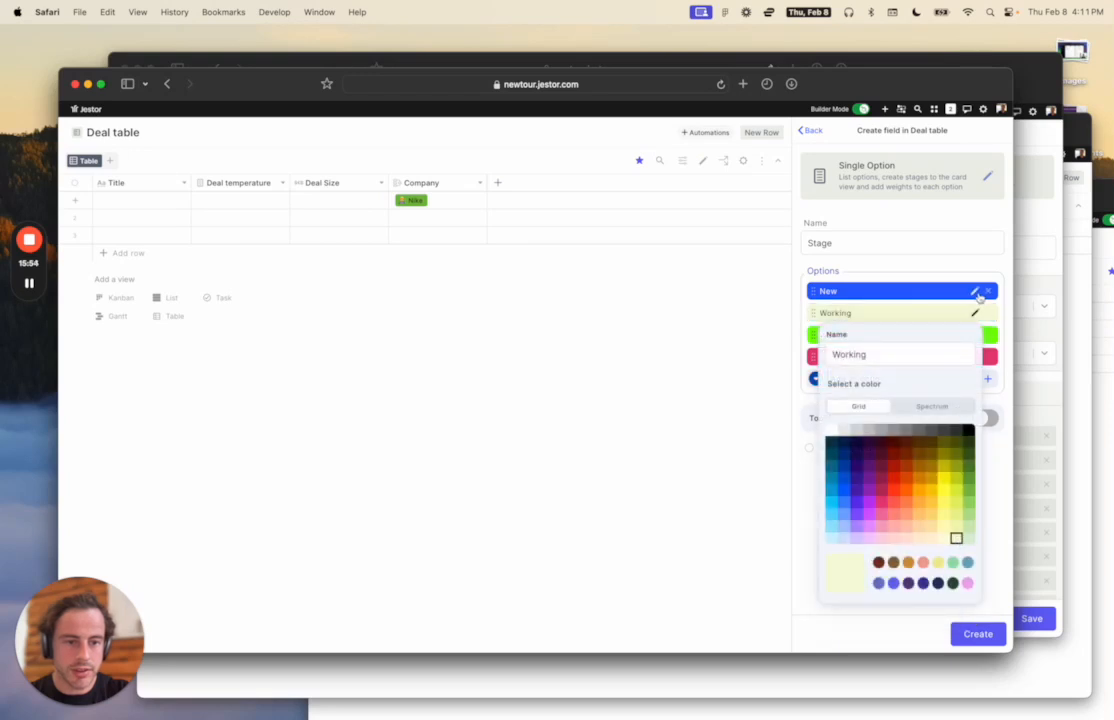
click(975, 291)
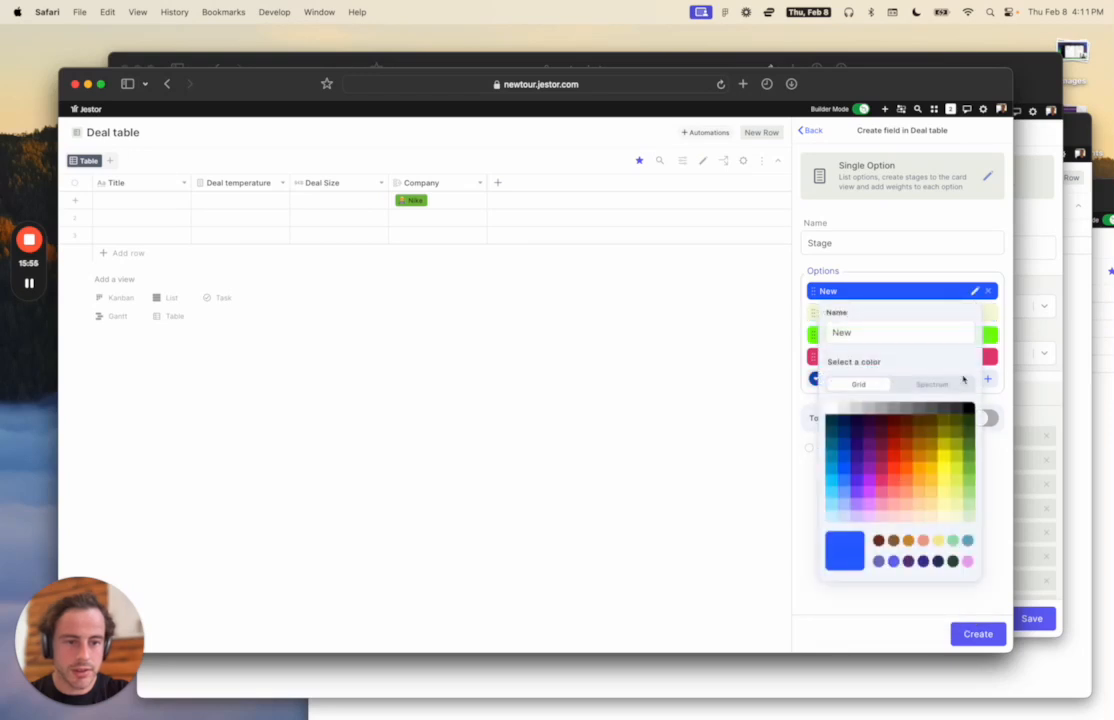
click(831, 516)
click(924, 258)
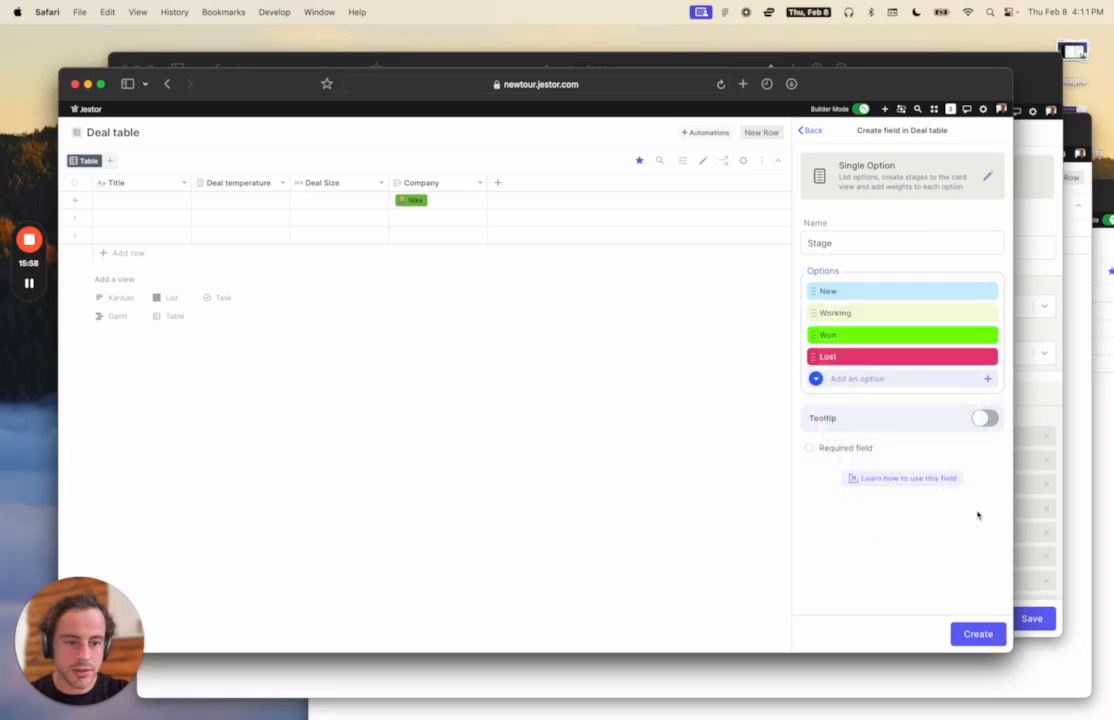
click(980, 636)
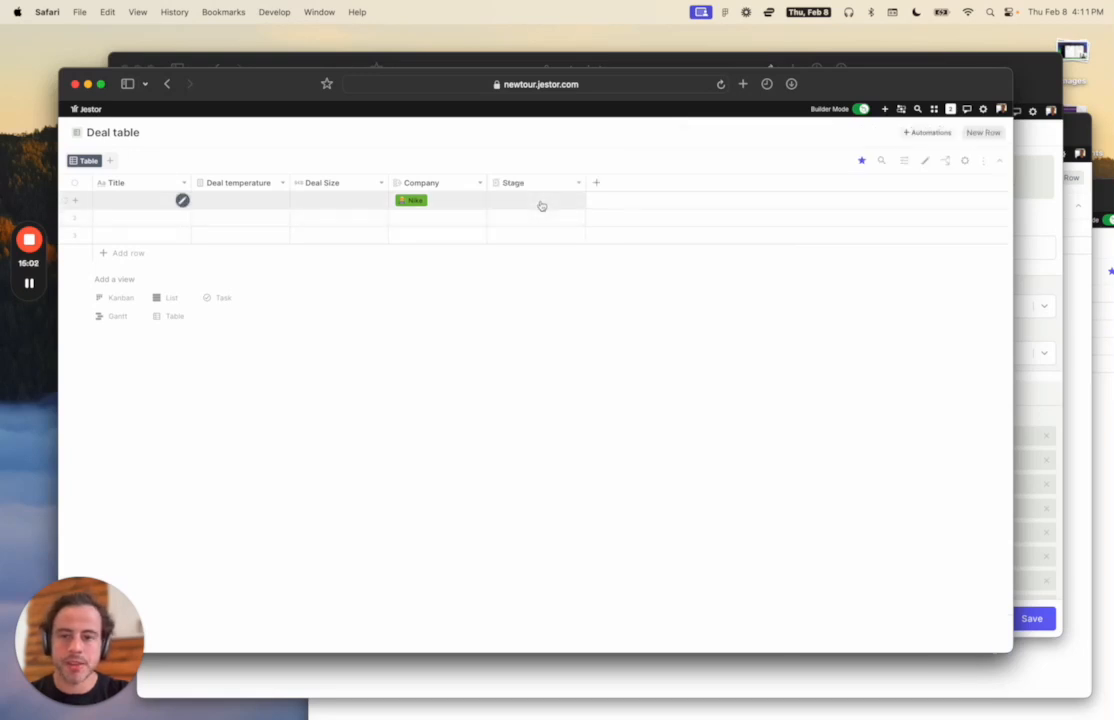
Set the Nike deal's Stage to New and bring the Deals kanban editor window forward.
click(540, 201)
click(541, 230)
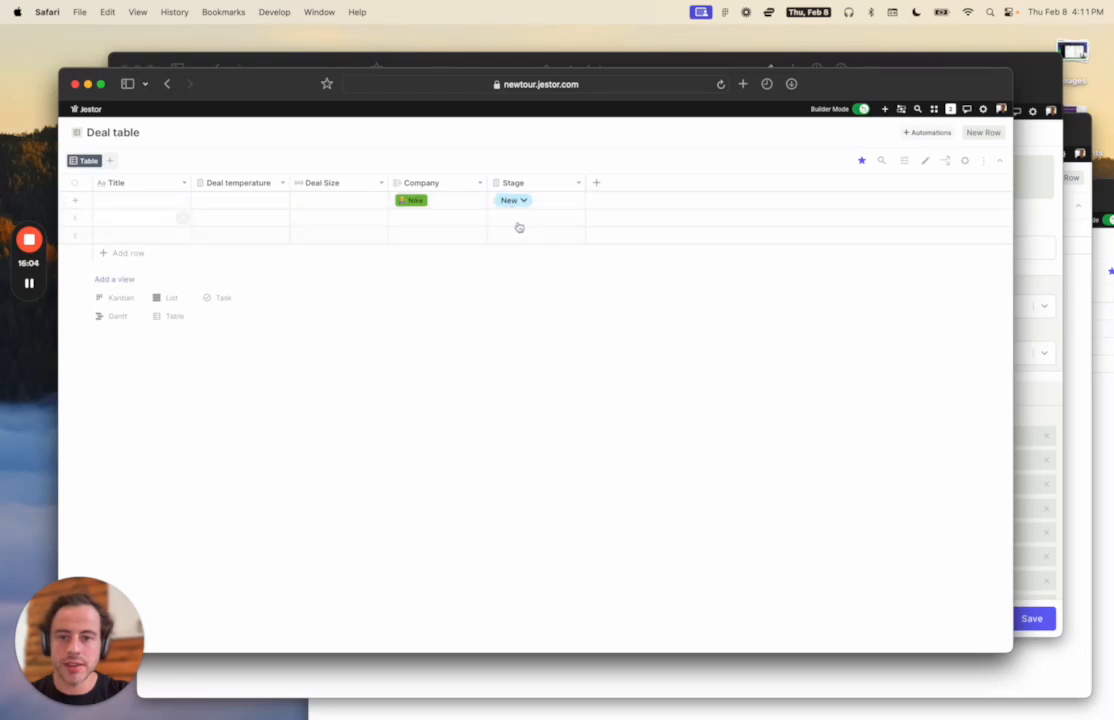
key(ctrl+Up)
click(853, 234)
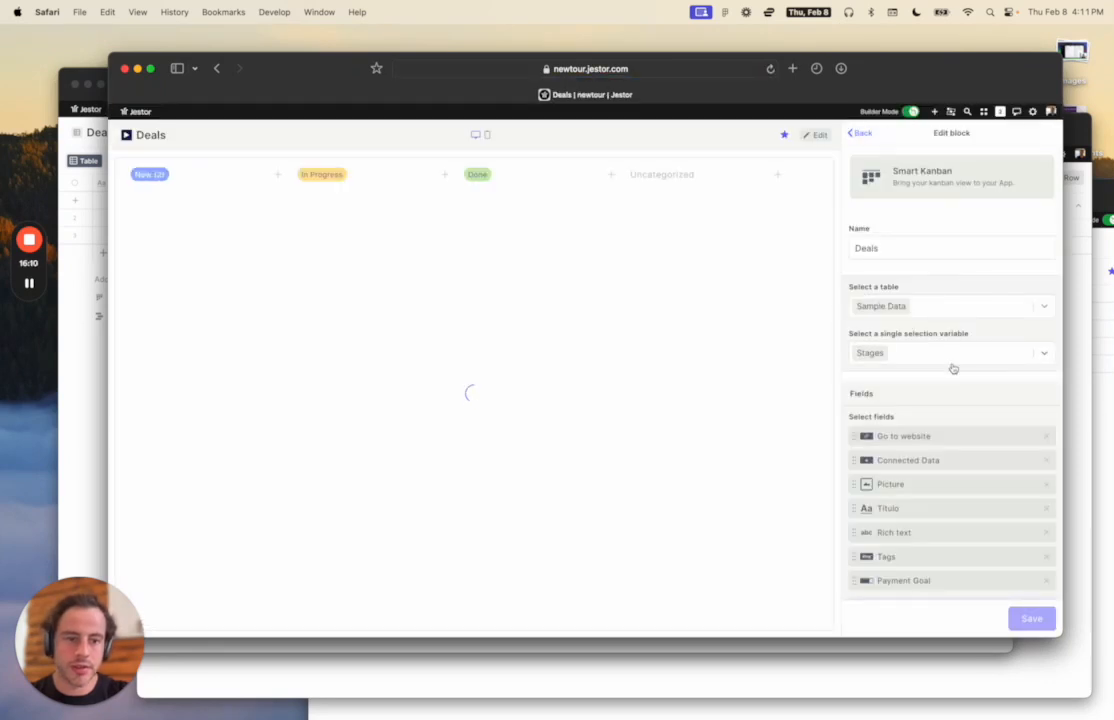
Use the Deal table as the kanban's data source, grouped by Stage.
click(947, 305)
text(deal)
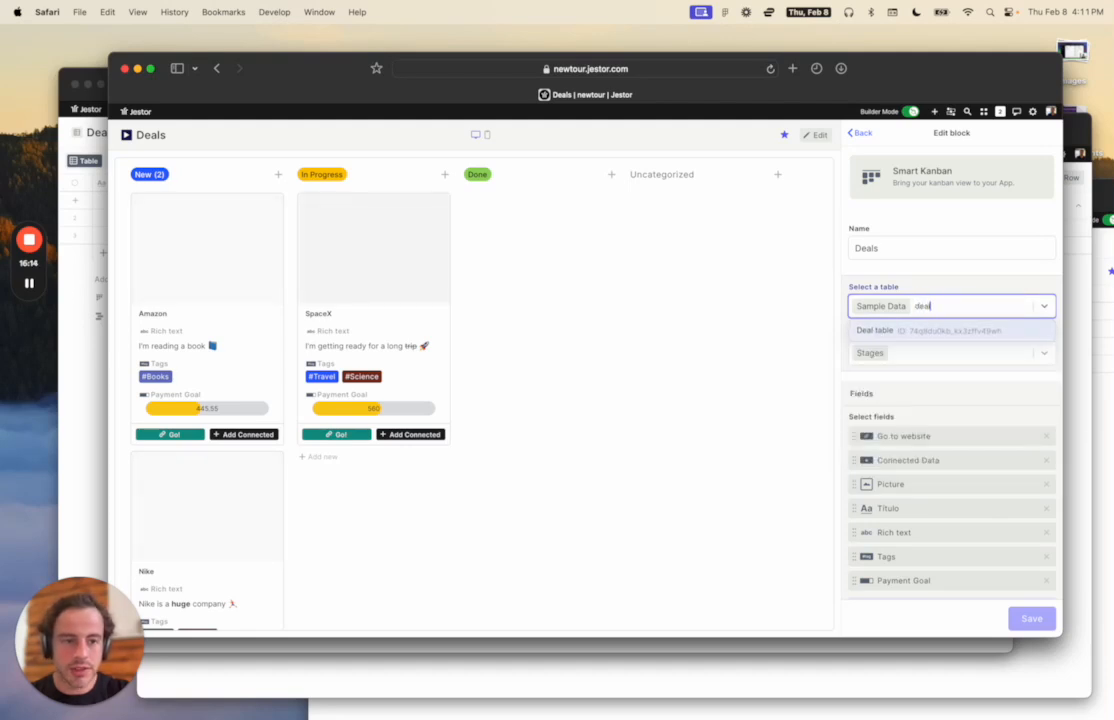
click(942, 331)
click(942, 355)
click(940, 397)
Drop Created by/at, Updated by/at and Stage from the card fields, then save the block.
scroll(938, 392, down, 3)
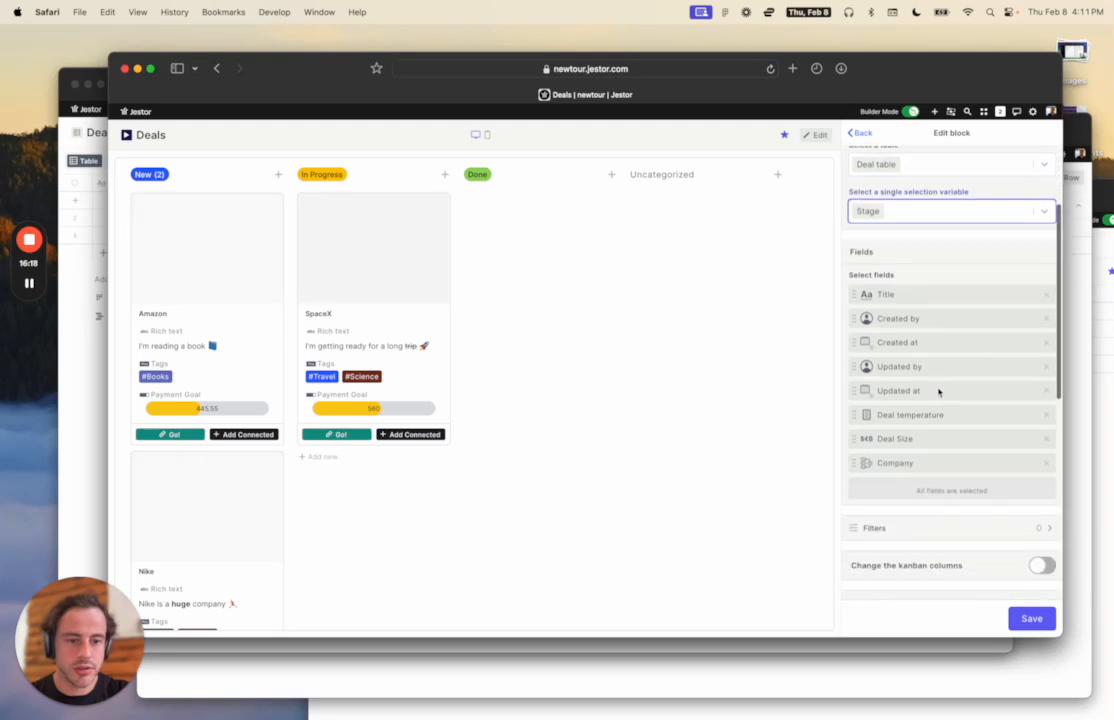
click(1046, 306)
click(1046, 307)
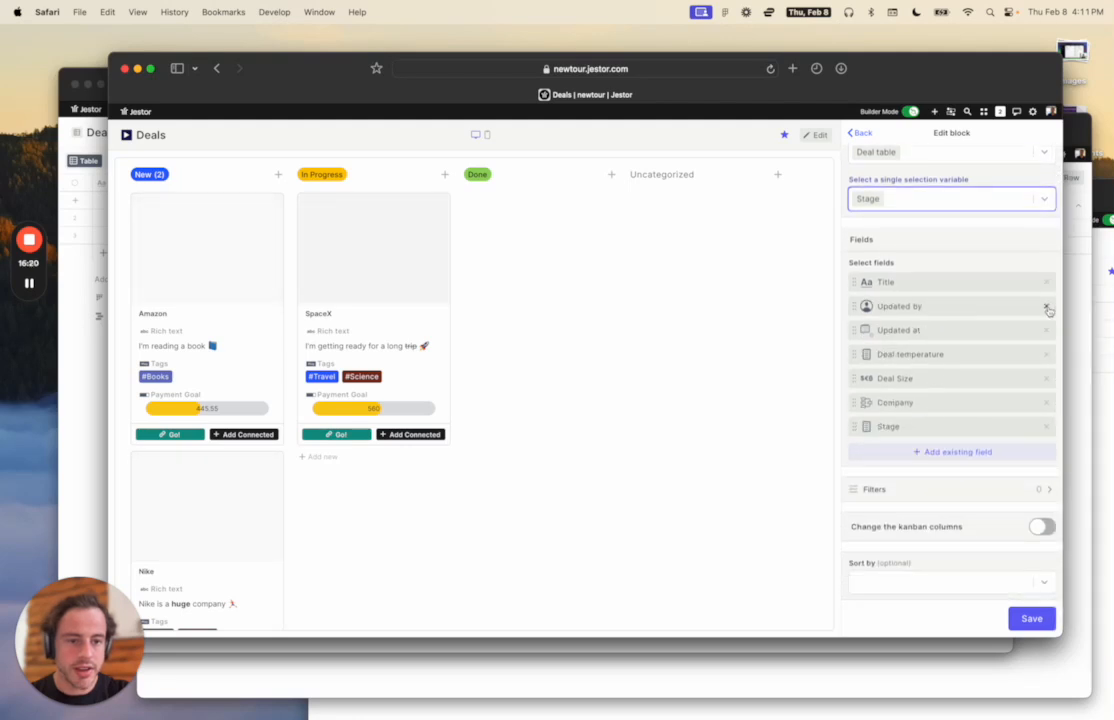
click(1046, 307)
click(1046, 307)
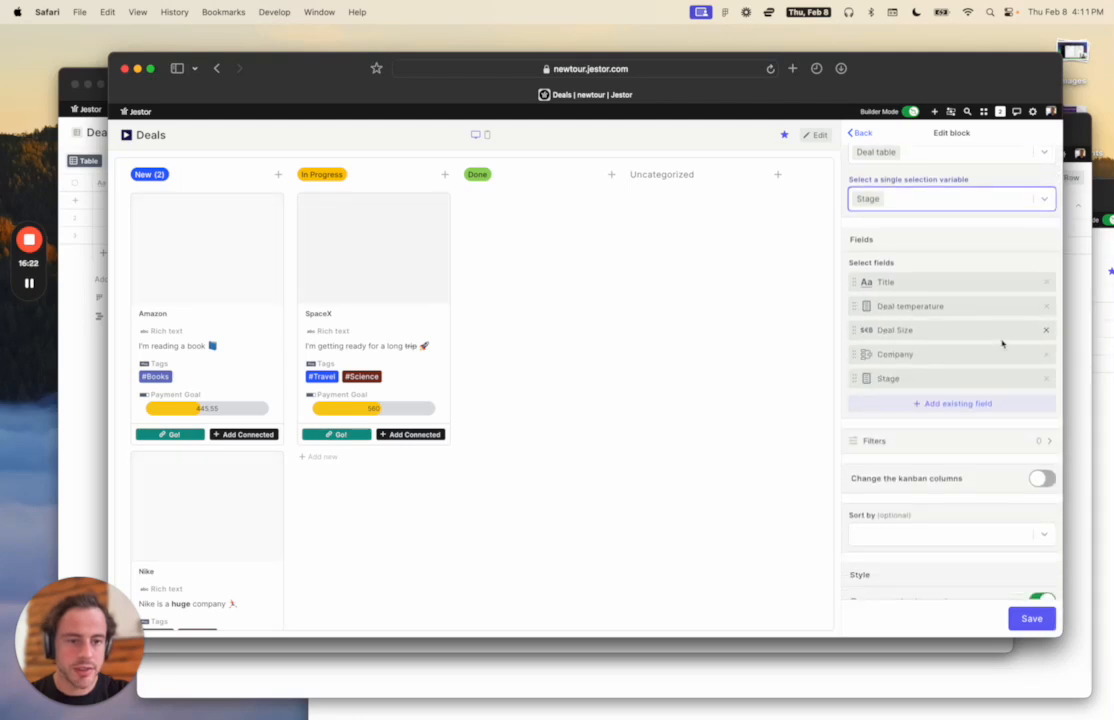
click(1046, 378)
click(989, 261)
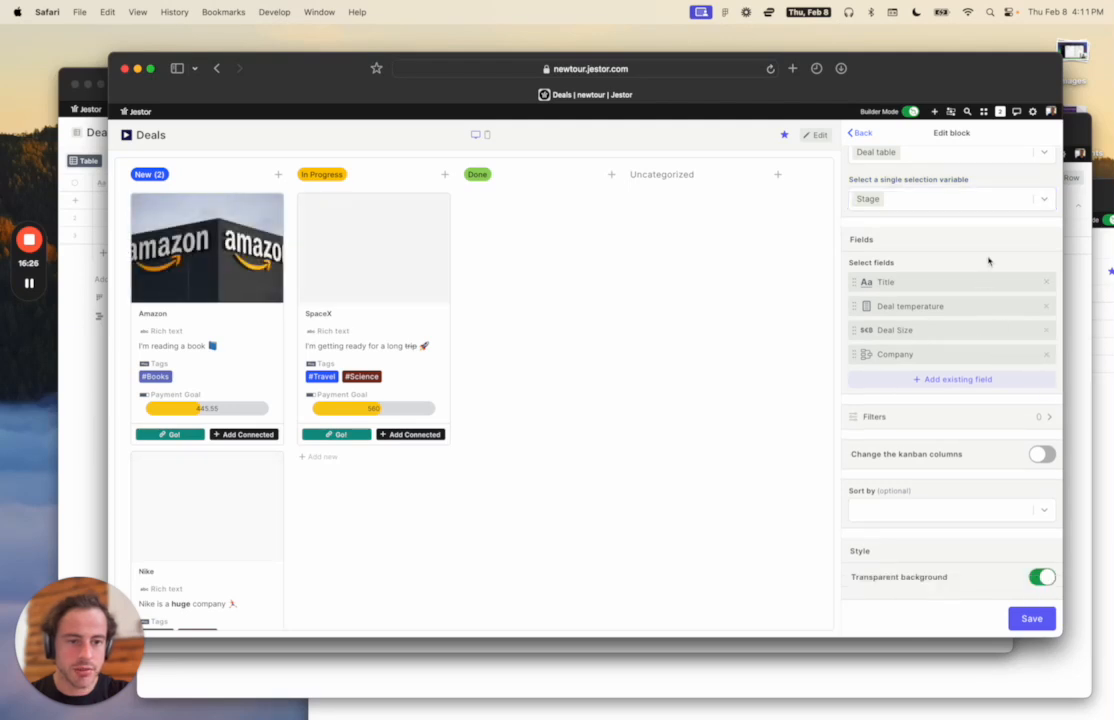
scroll(997, 443, down, 10)
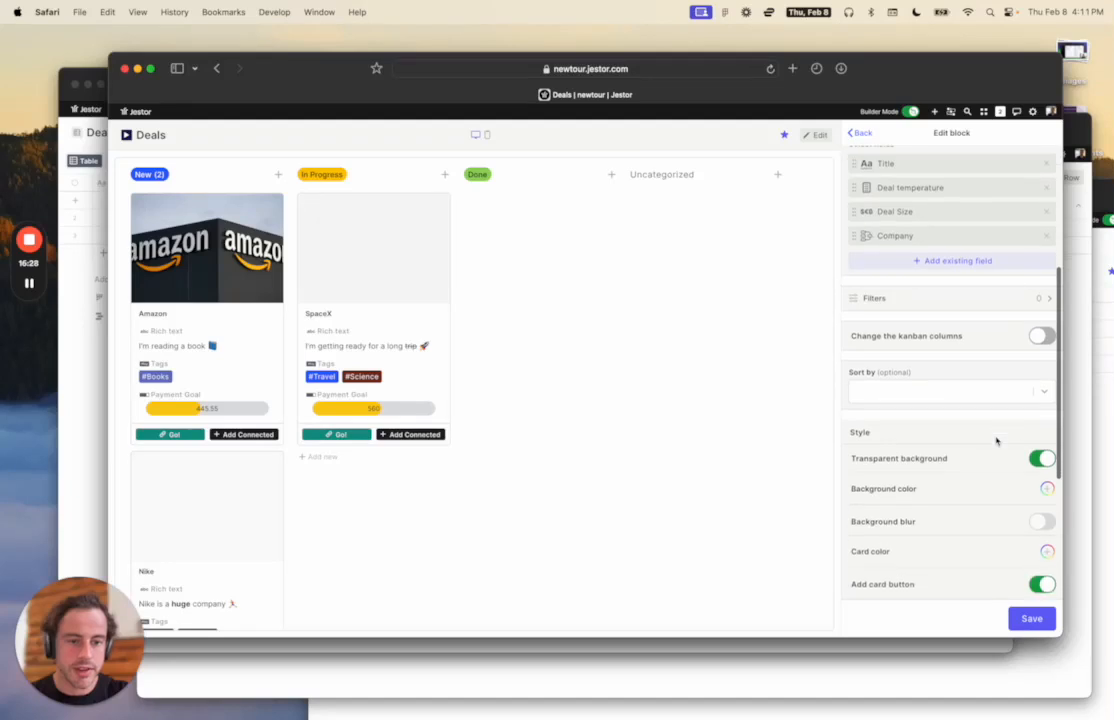
click(1018, 618)
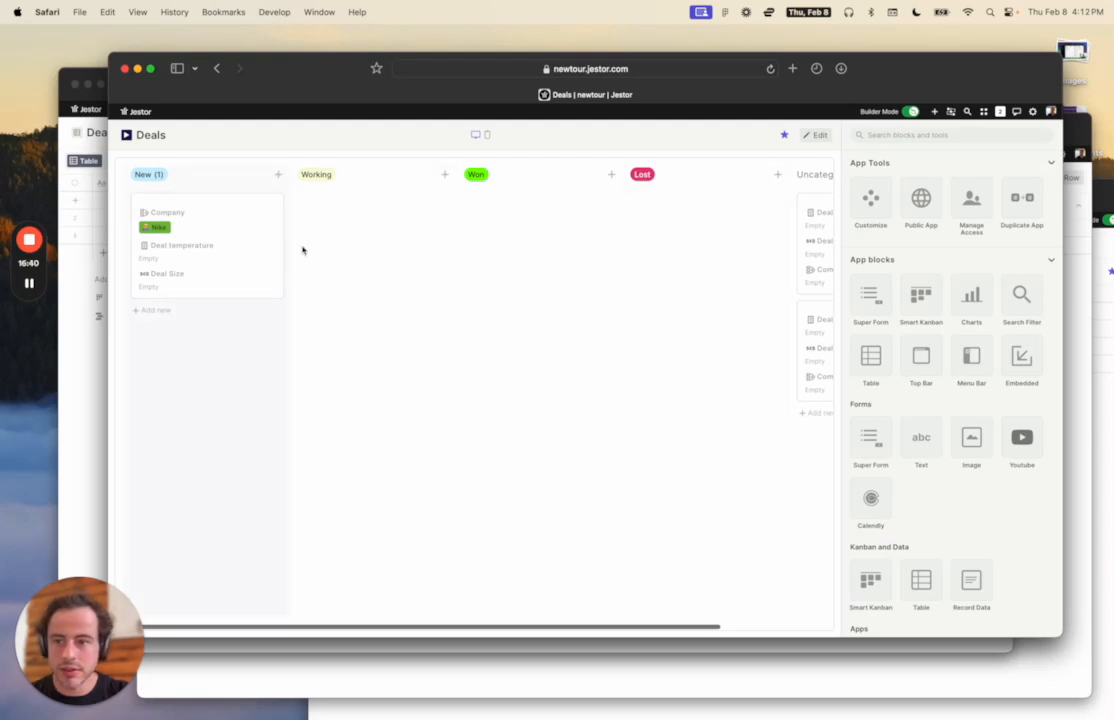
Open the Nike deal and title it 'New Nike Deal for Offline Store'.
click(169, 222)
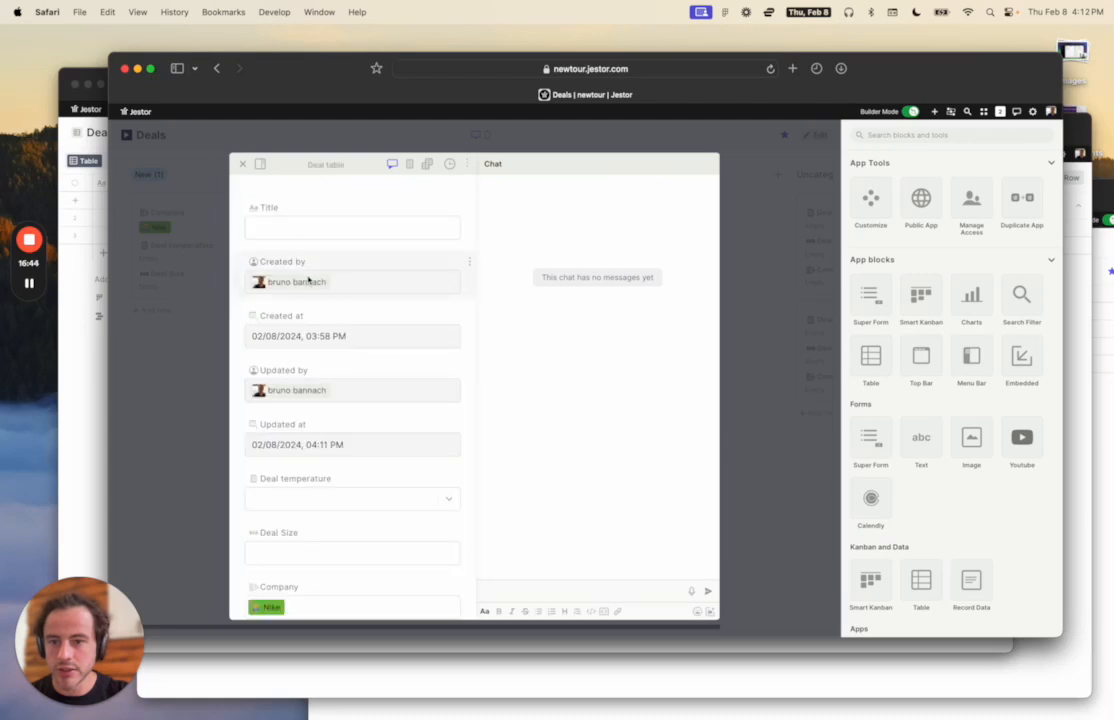
click(306, 231)
text(New Nike)
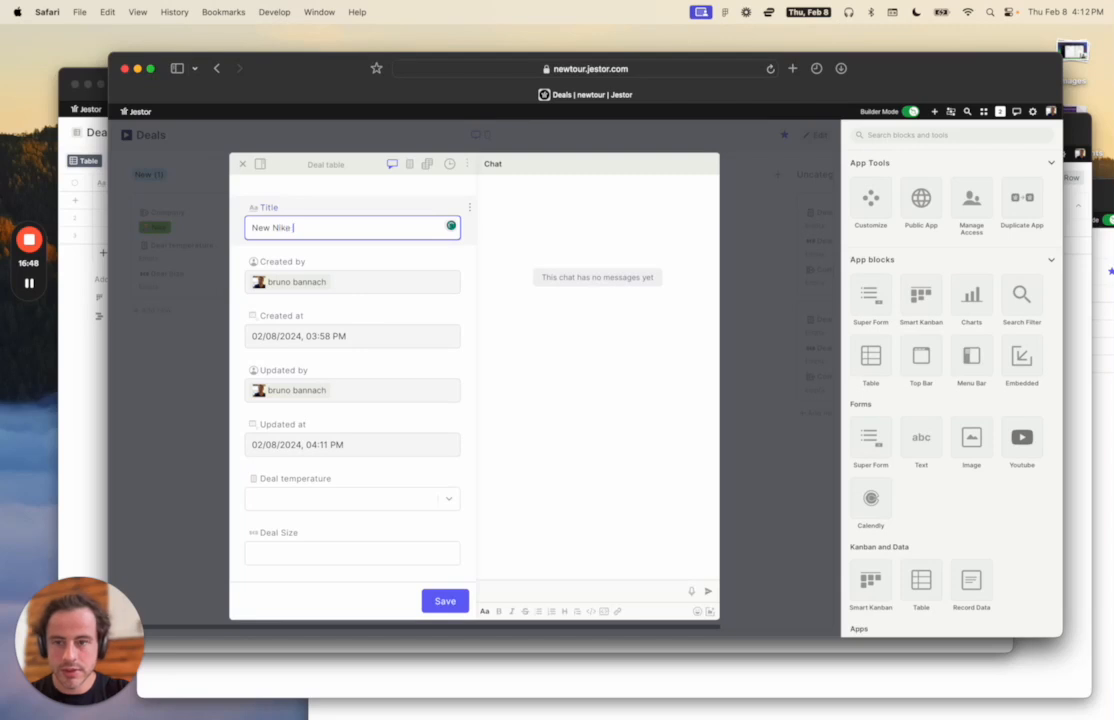
text(Deal for )
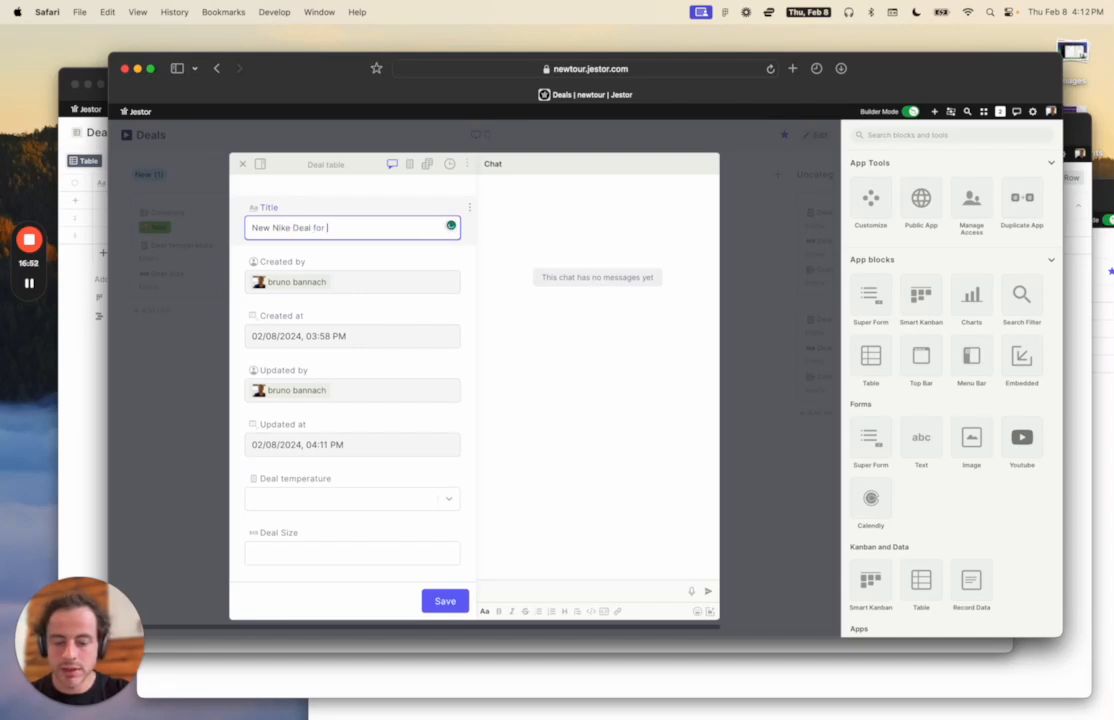
text(Offline Store)
Mark the deal Hot with a deal size of 2,230,000 and save the record.
scroll(331, 293, down, 4)
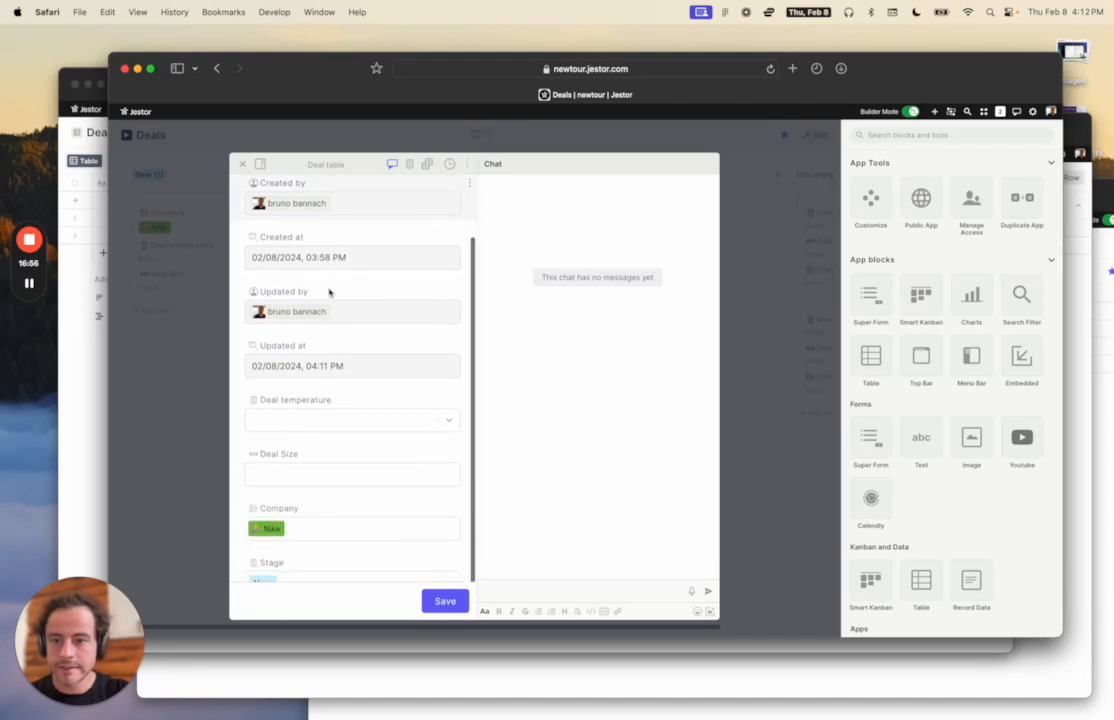
click(333, 390)
click(330, 414)
scroll(328, 418, down, 1)
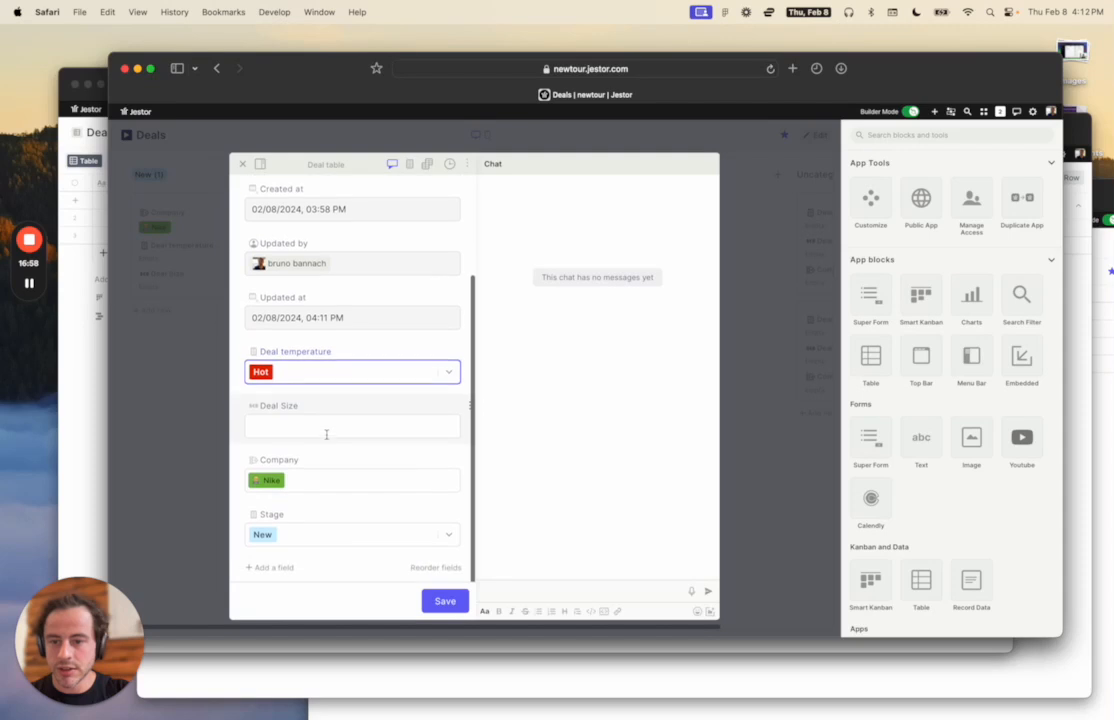
click(324, 423)
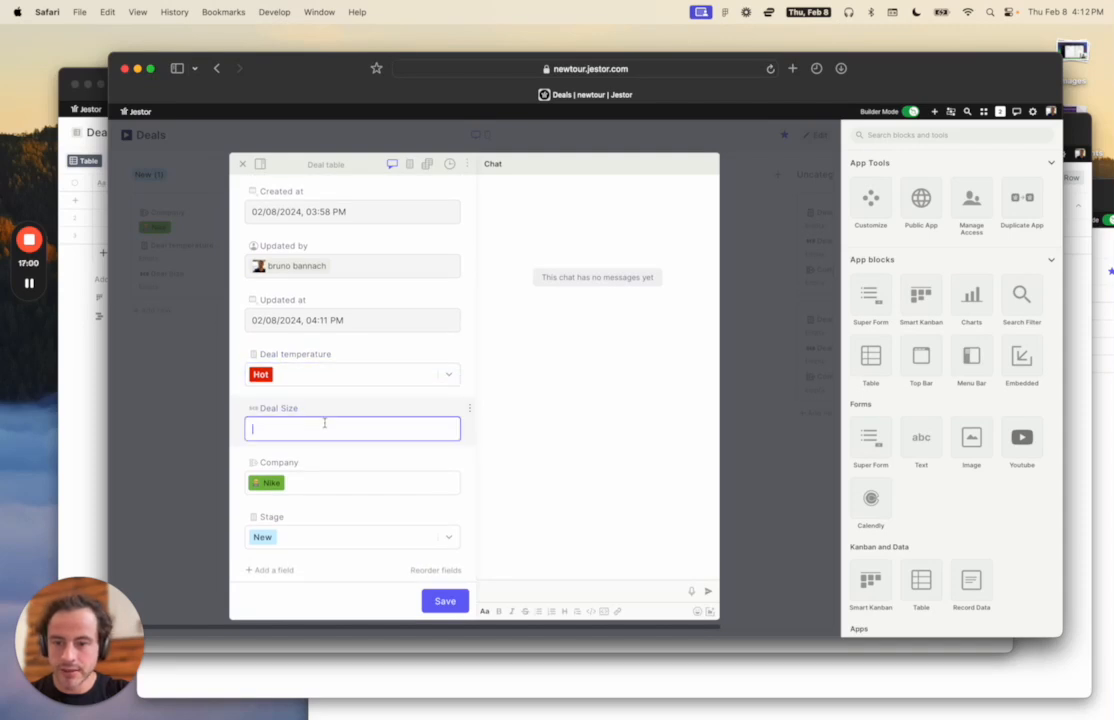
text(2,230,0)
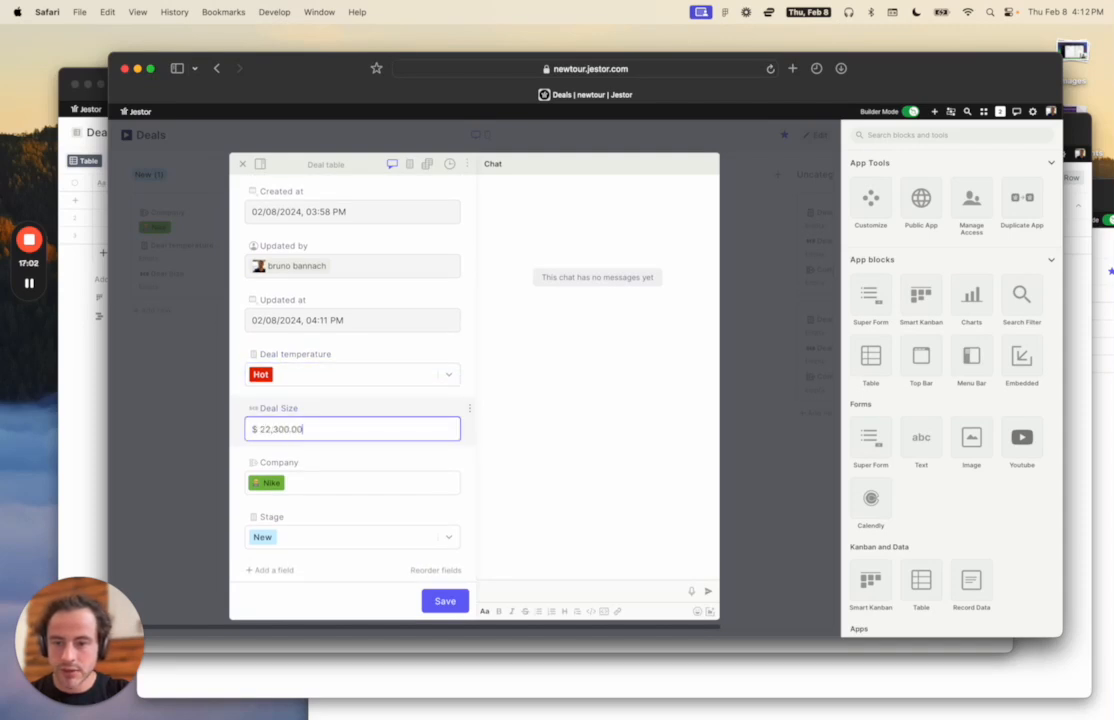
text(00)
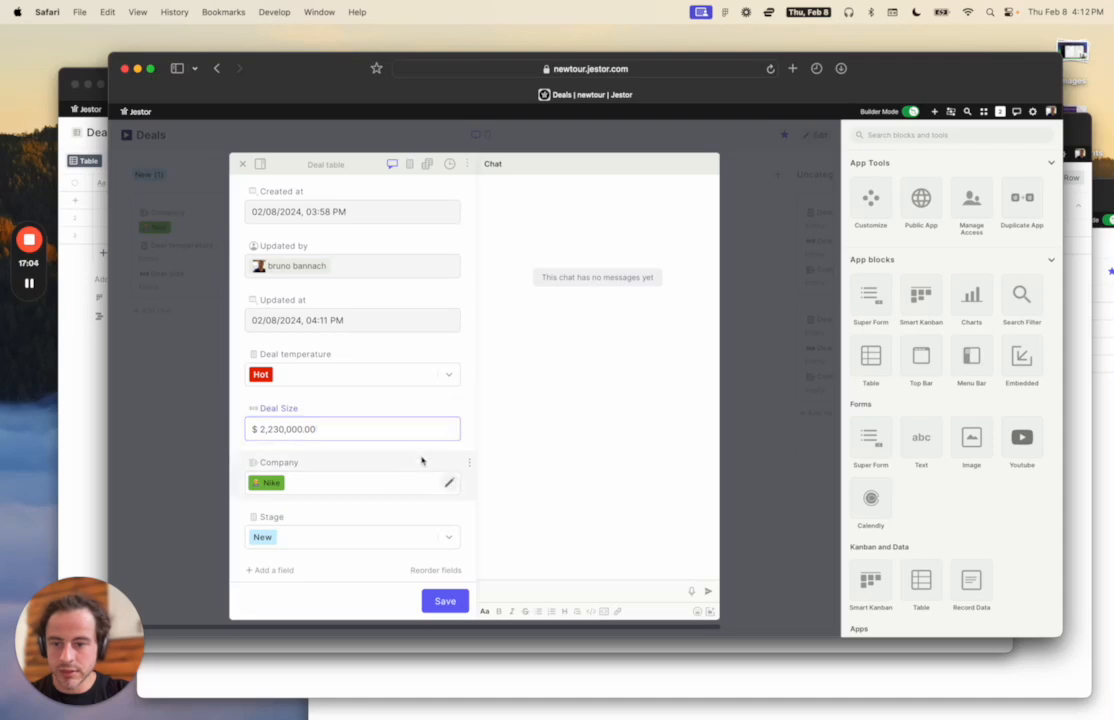
click(447, 601)
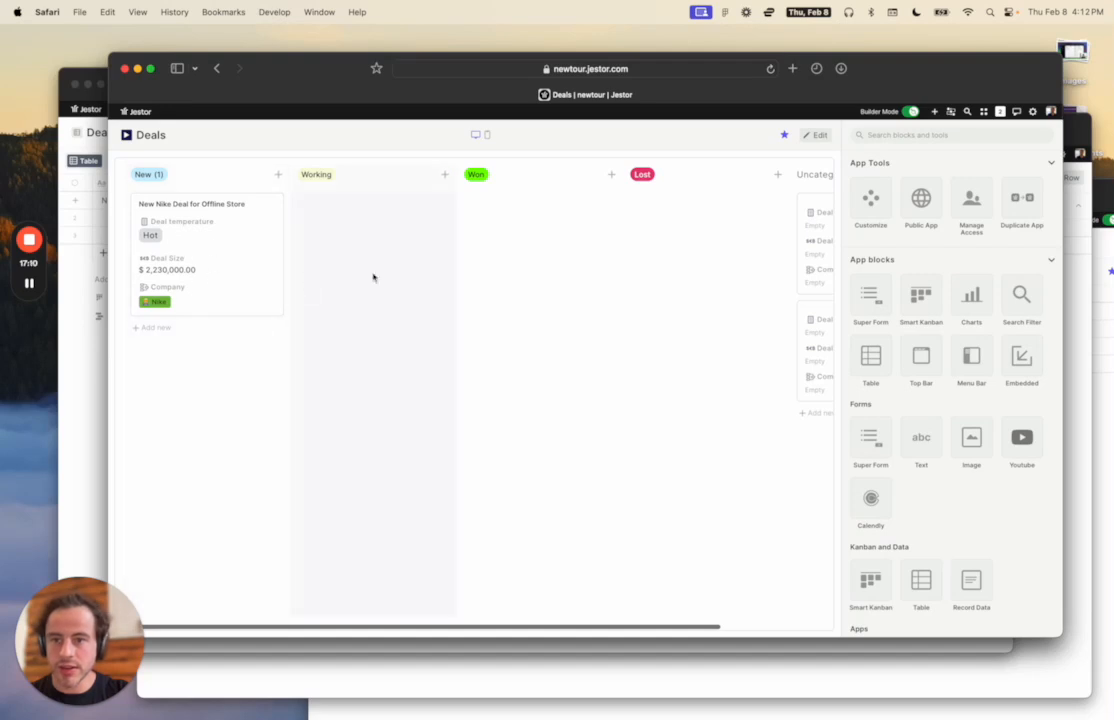
Drag an uncategorized deal card into the Working column.
scroll(622, 293, right, 5)
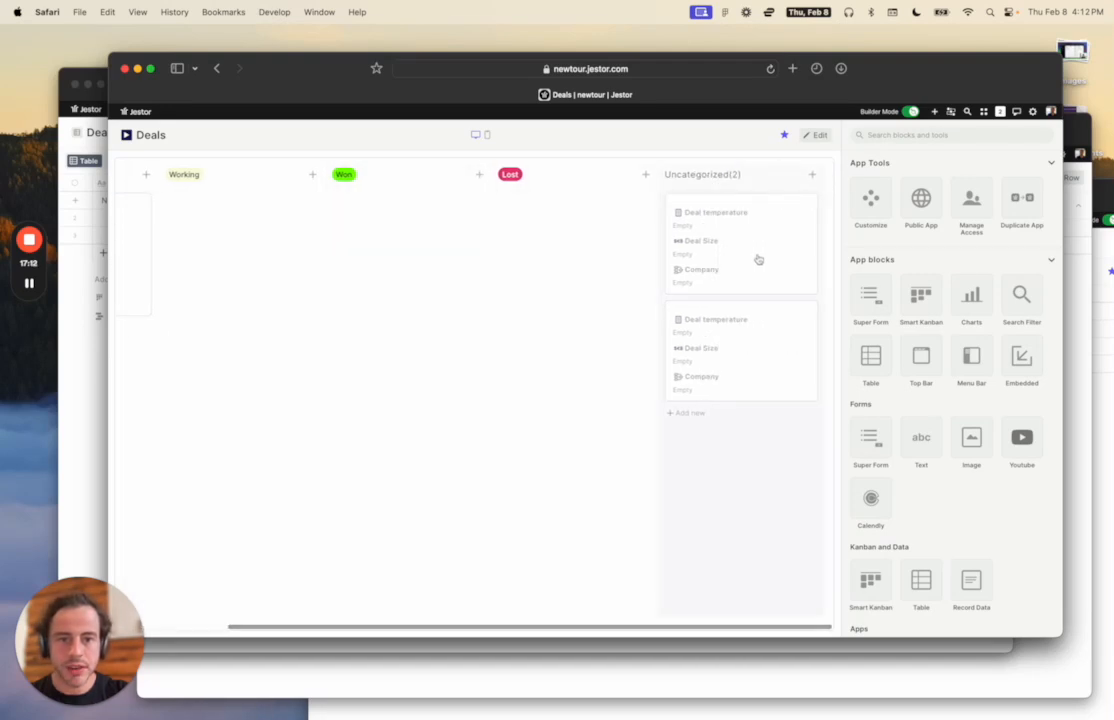
drag(739, 241, 248, 361)
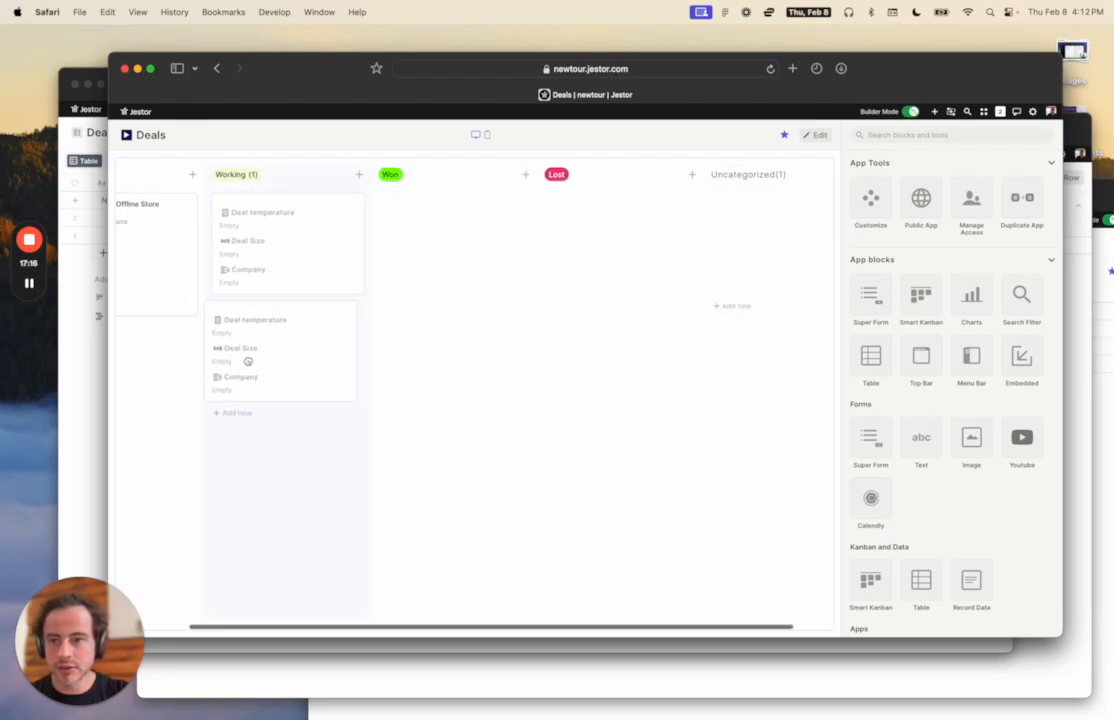
scroll(240, 363, left, 3)
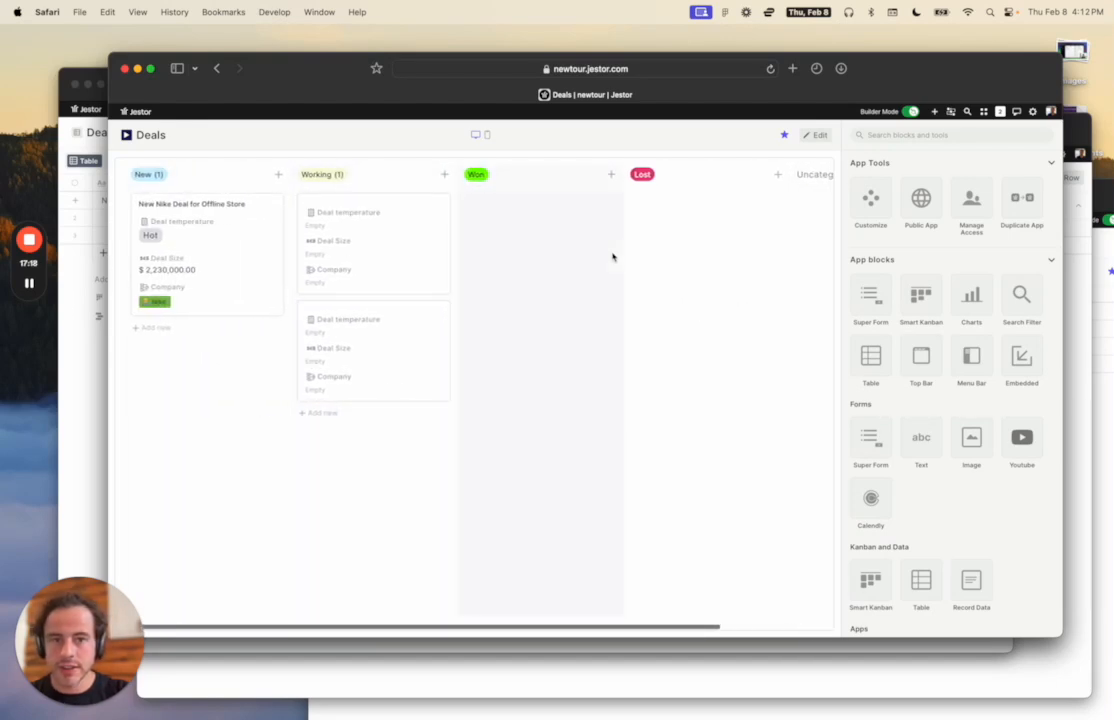
Open that Working deal's record and bring up its Company list.
click(375, 255)
scroll(370, 255, down, 5)
click(359, 514)
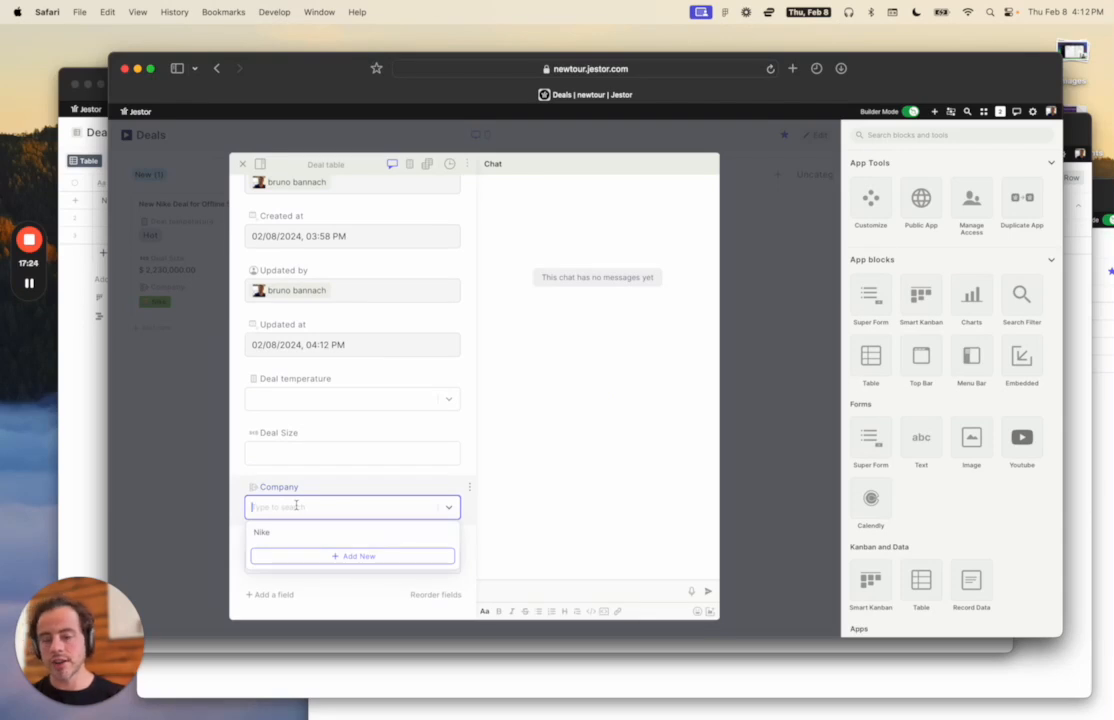
Add a new company Rivian with 1000 employees and link it to the deal.
click(345, 558)
click(880, 208)
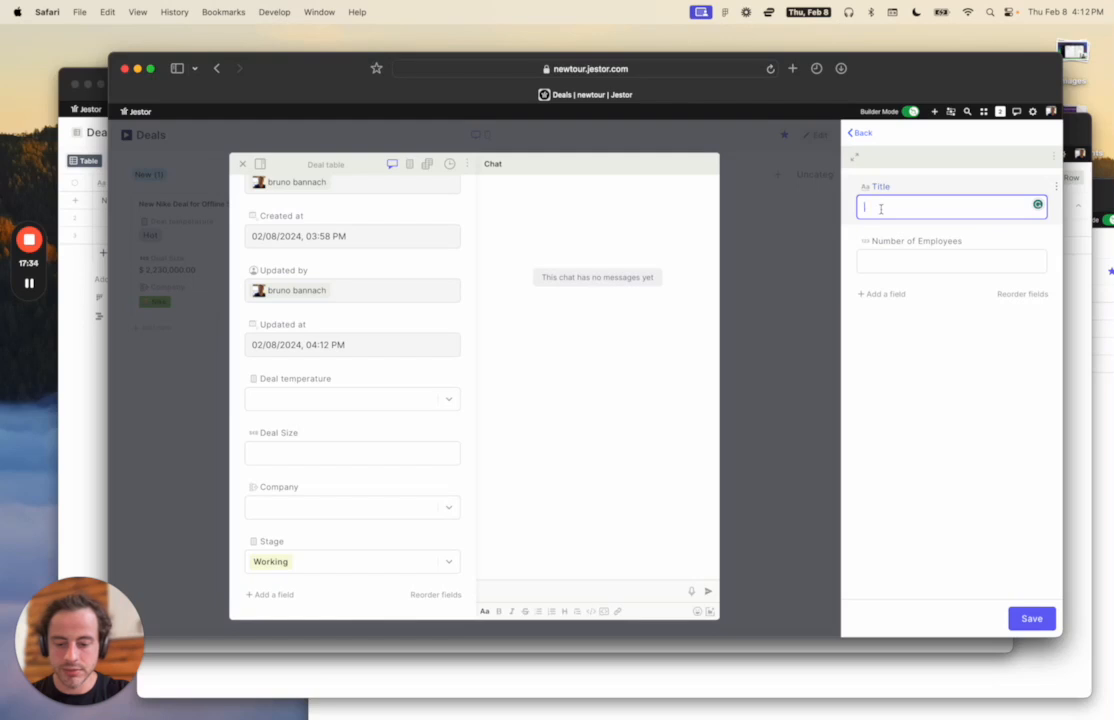
text(Rivian)
click(933, 262)
text(1000)
click(886, 441)
click(1040, 618)
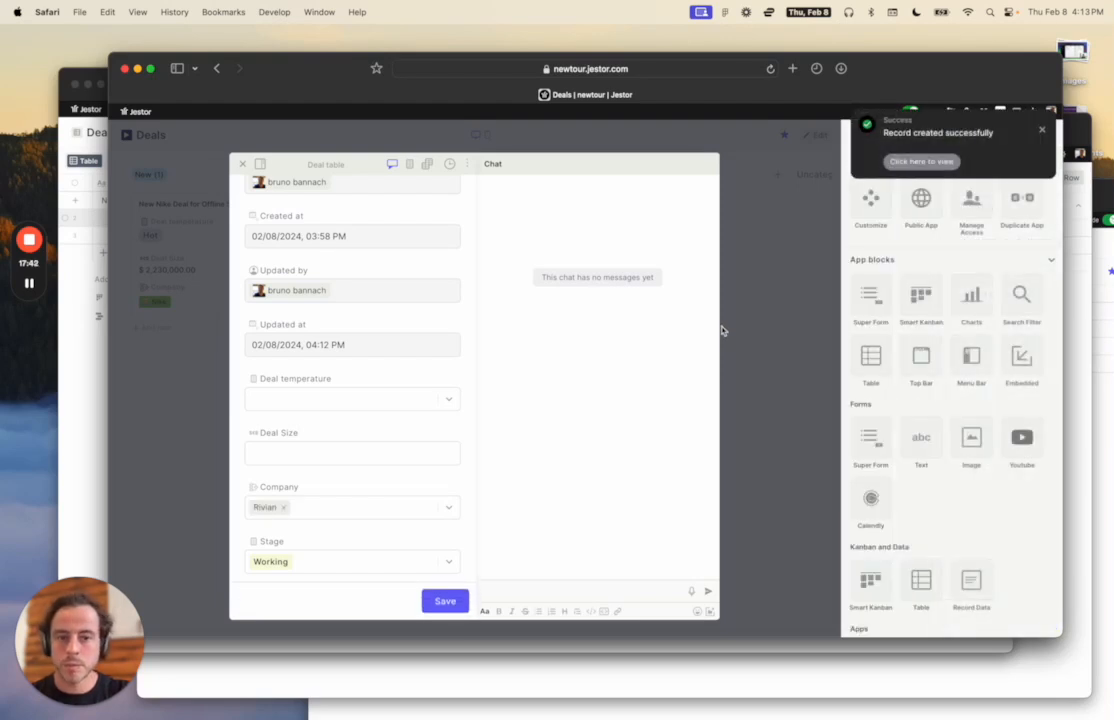
Set the deal size to 3,000,000 and the deal temperature to Cold.
scroll(352, 390, down, 1)
click(321, 428)
text(3,000,000)
click(350, 376)
click(346, 418)
Title the deal 'New model', save it and close the record.
scroll(373, 348, up, 3)
click(368, 227)
text(New model)
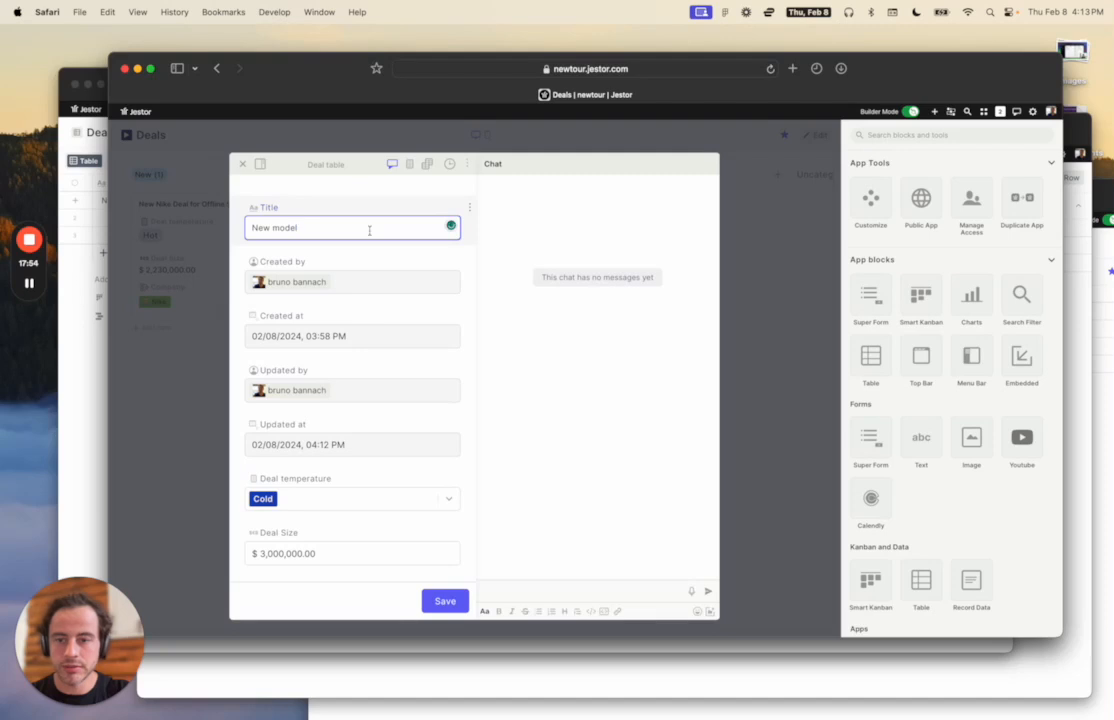
scroll(430, 438, down, 3)
click(438, 604)
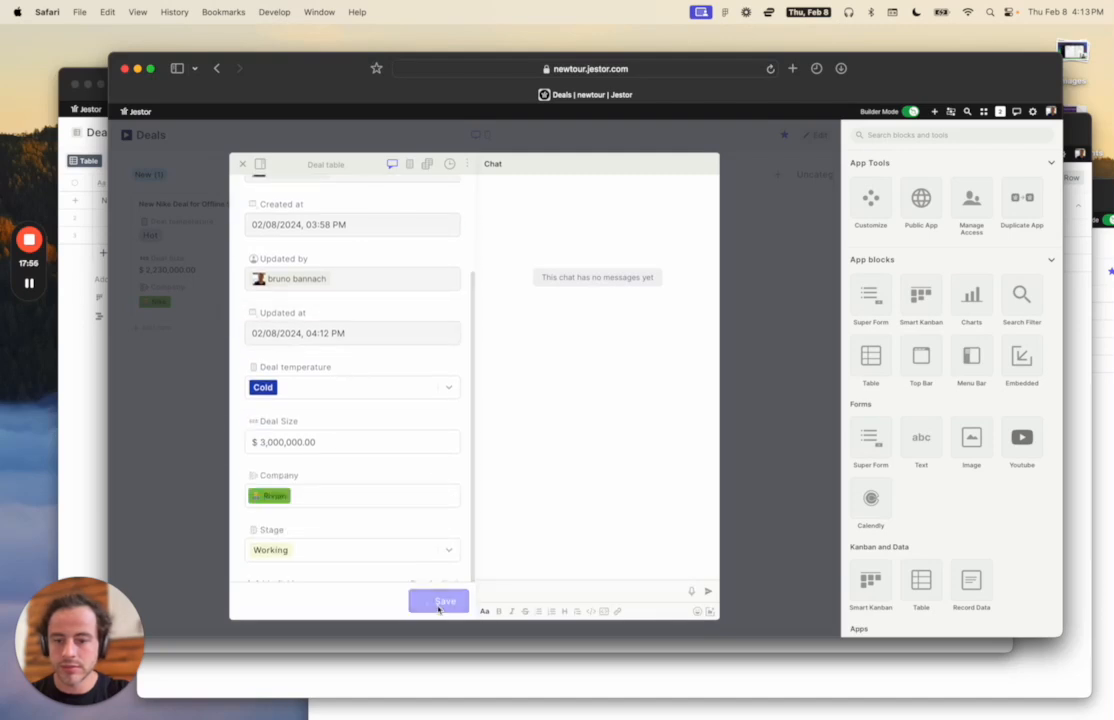
click(775, 333)
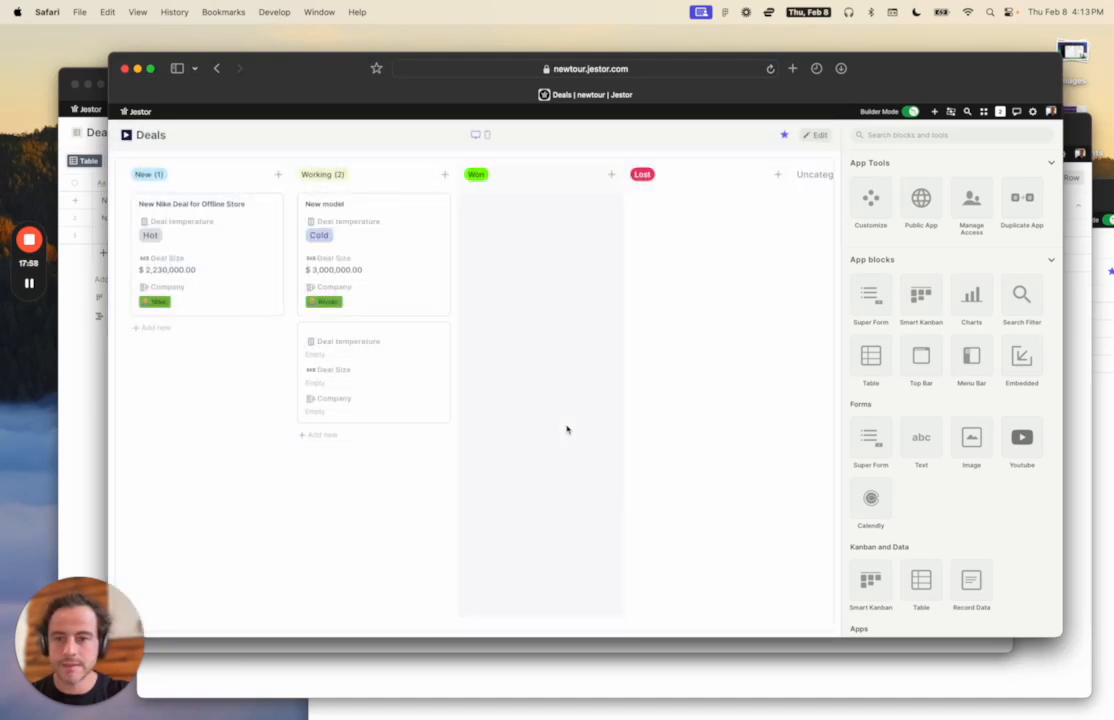
Drag the New model card into the Won column and hide the building tools.
mouse_move(366, 358)
mouse_down()
mouse_move(380, 358)
mouse_move(361, 369)
mouse_up()
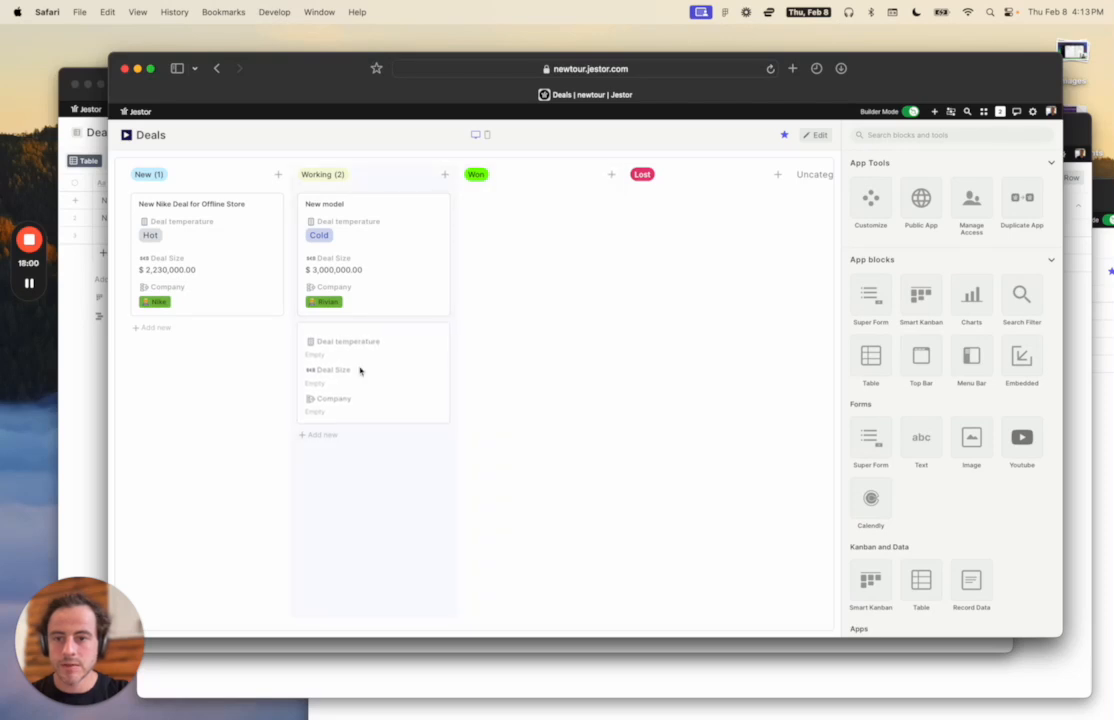
drag(372, 258, 550, 241)
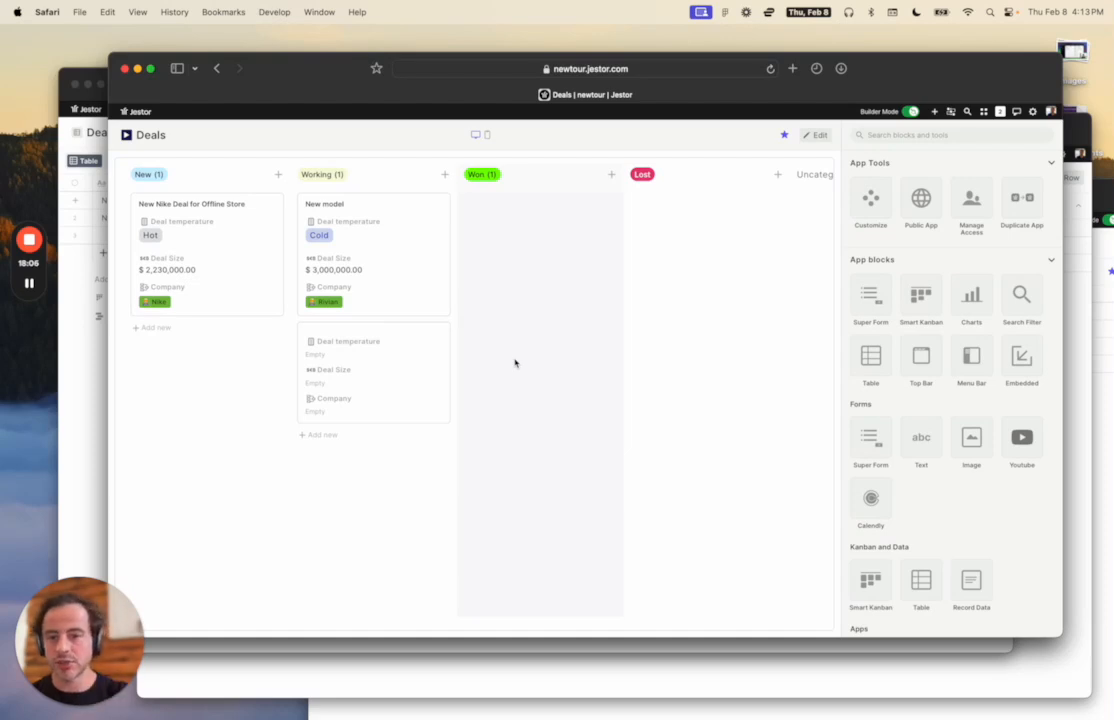
click(640, 280)
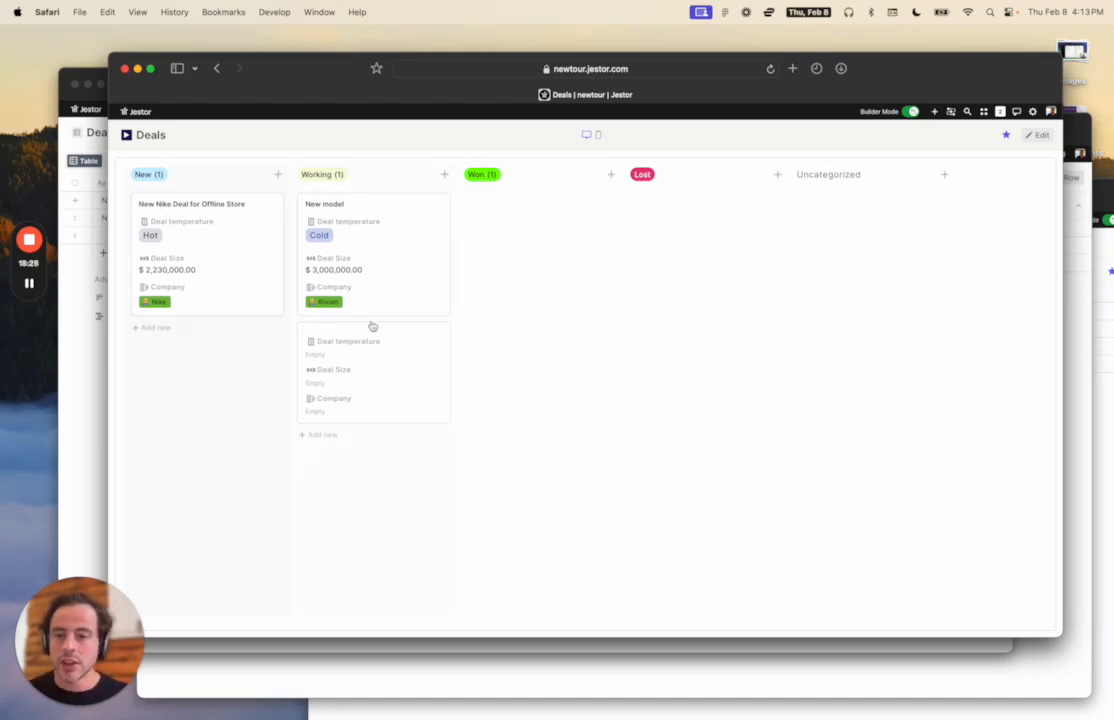
Open the empty Working card and title it 'Nike Online Store'.
click(390, 360)
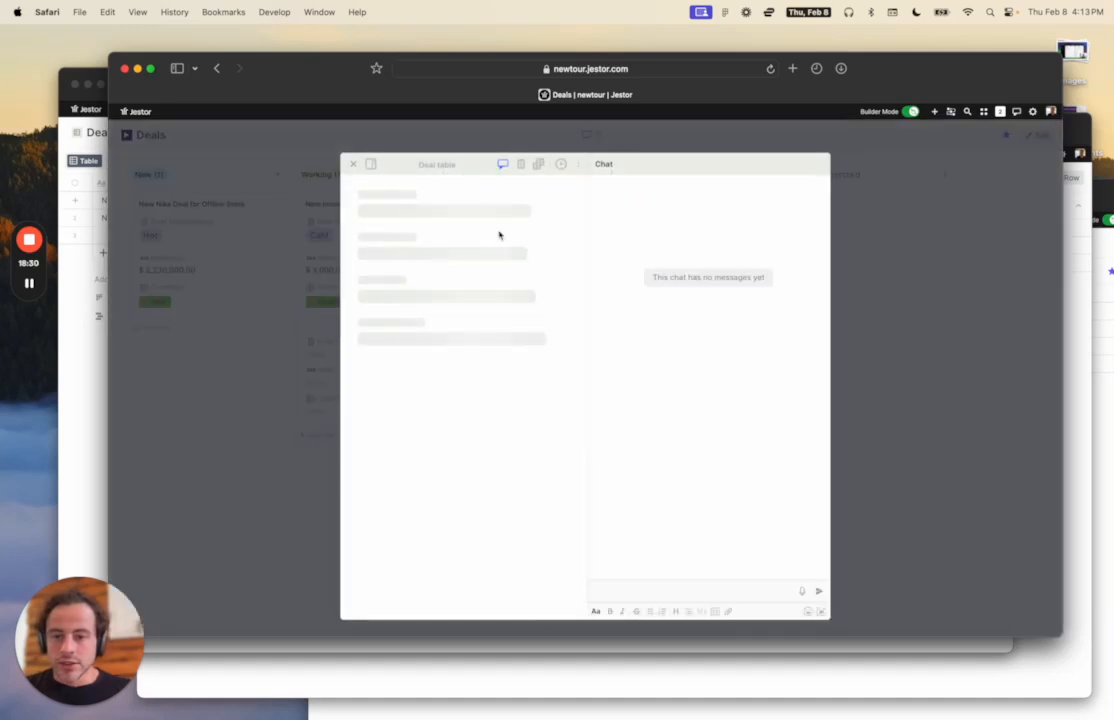
scroll(457, 259, down, 2)
scroll(452, 252, up, 2)
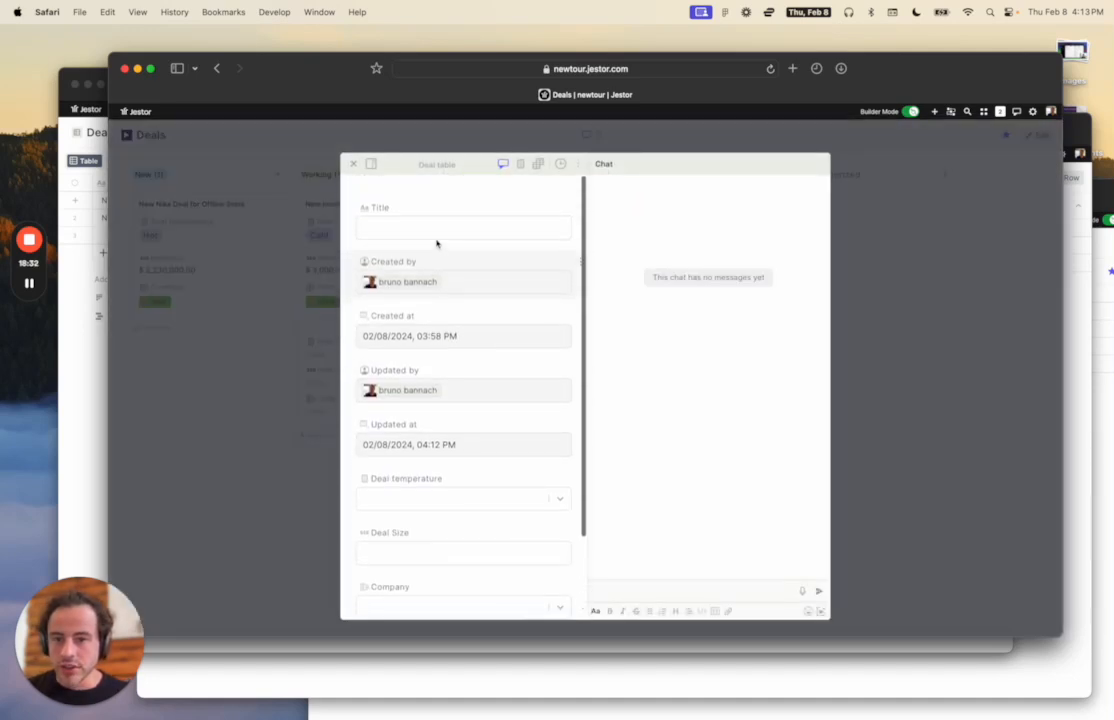
click(424, 228)
text(Nike Online)
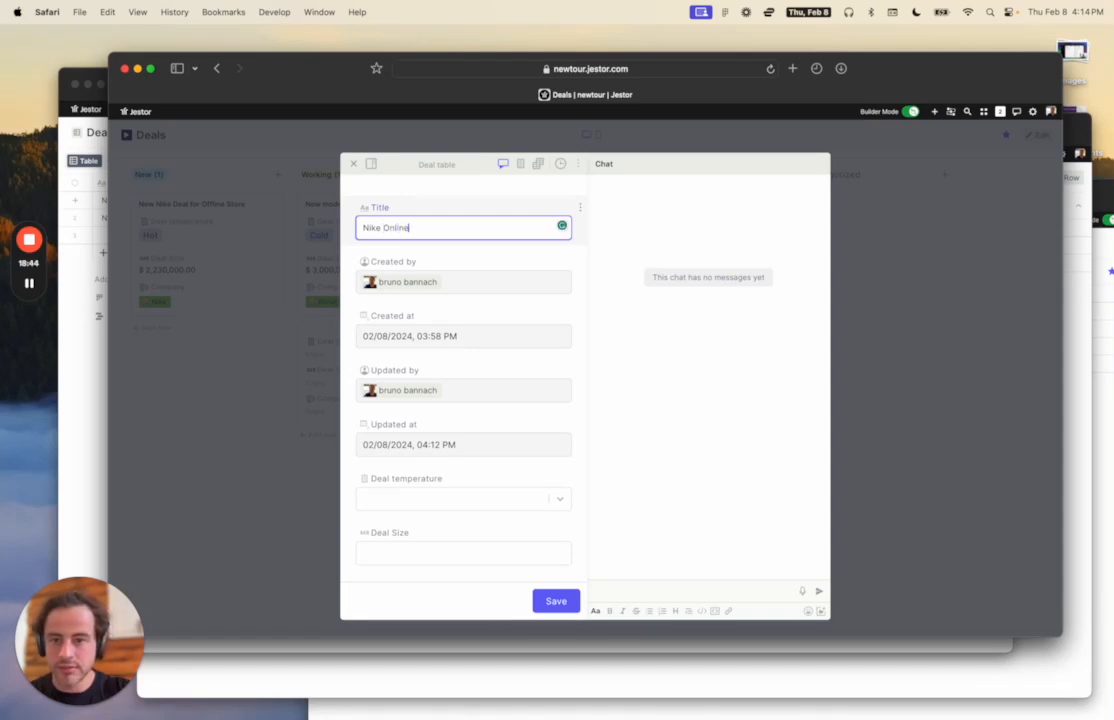
text(re)
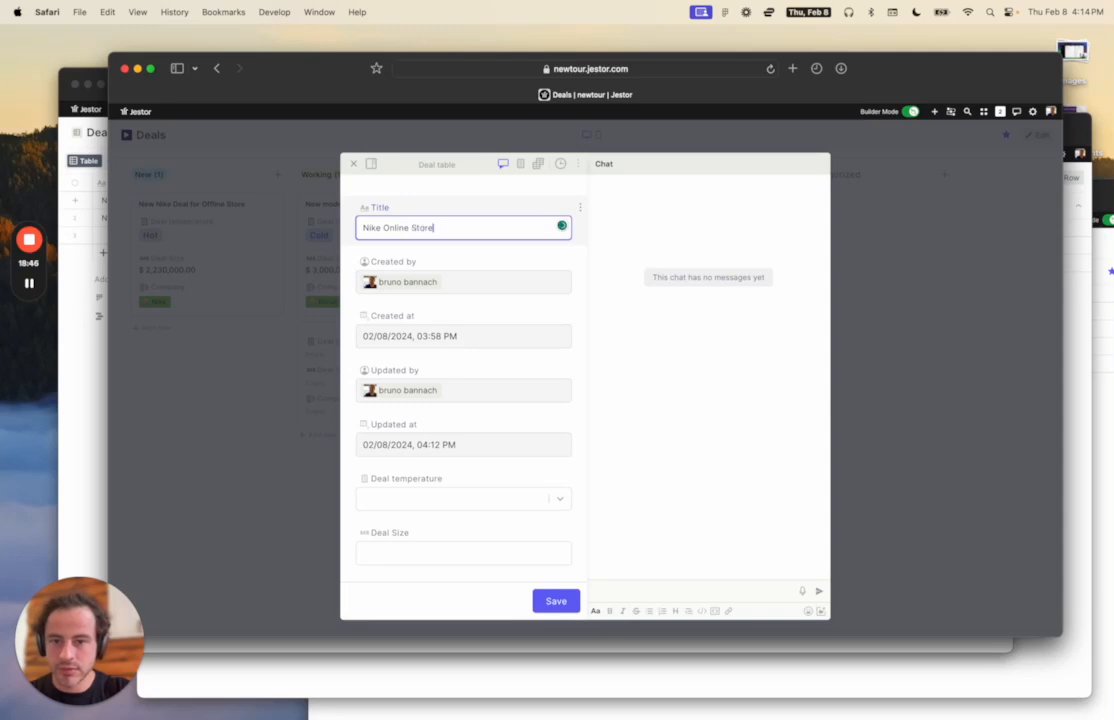
Set the deal temperature to Cold and the deal size to 30,000.
scroll(455, 318, down, 3)
click(443, 430)
click(443, 473)
click(440, 487)
text(30,000)
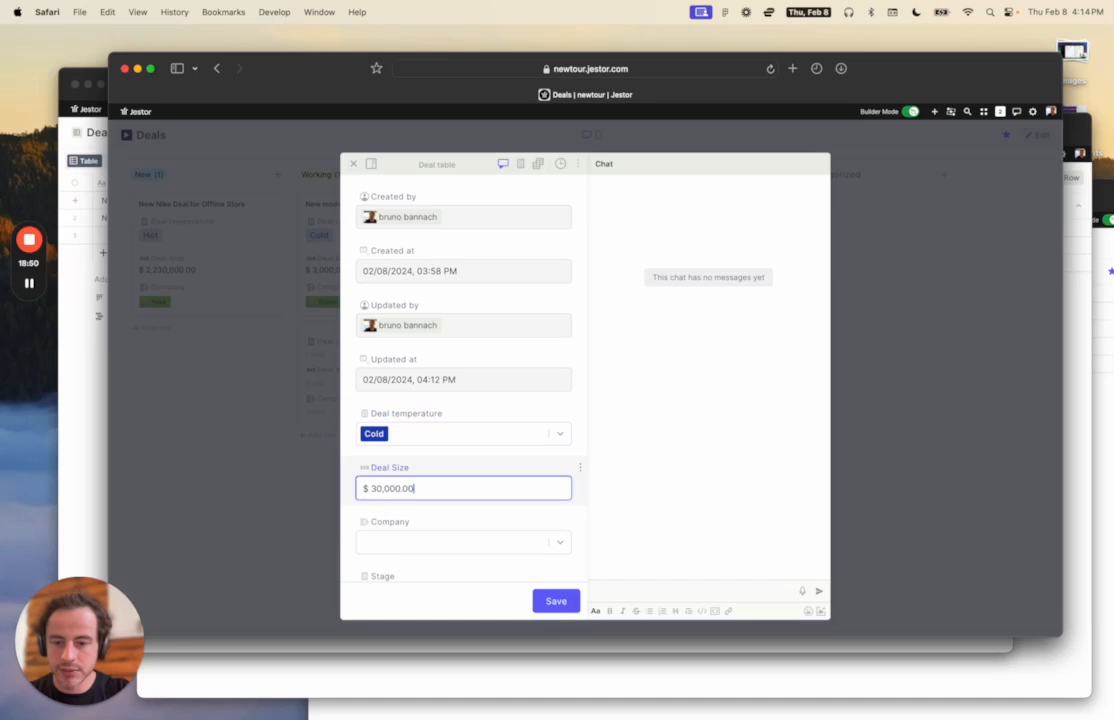
Link the deal to Nike, save it and close the record.
scroll(467, 520, down, 3)
click(441, 480)
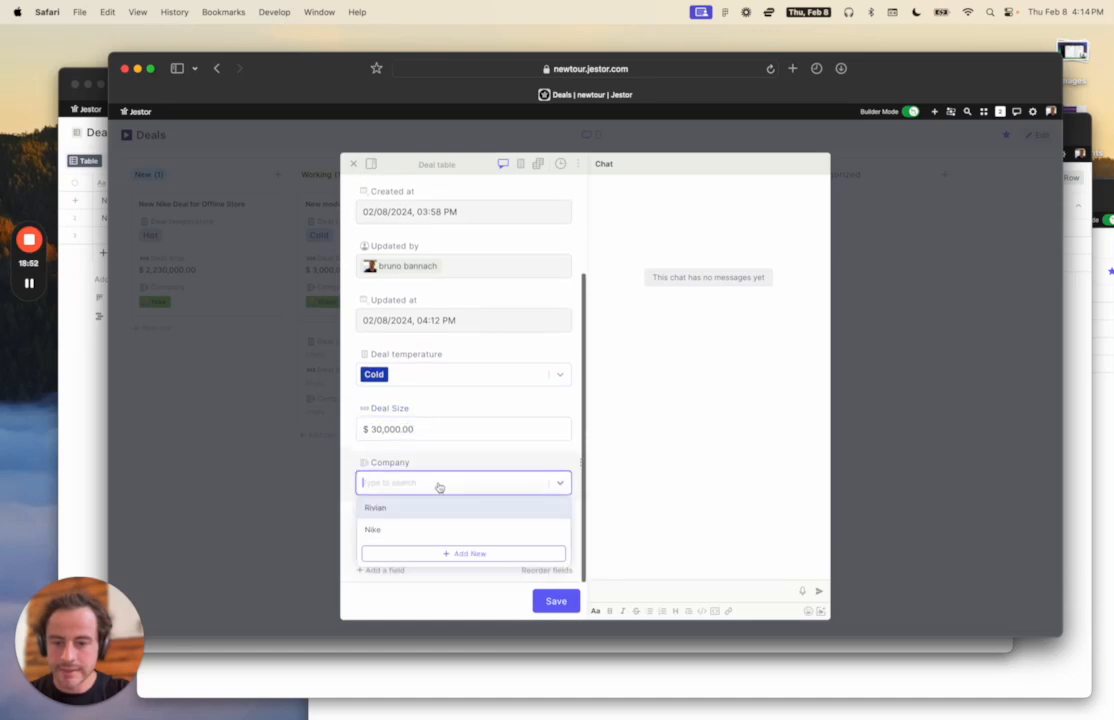
click(435, 532)
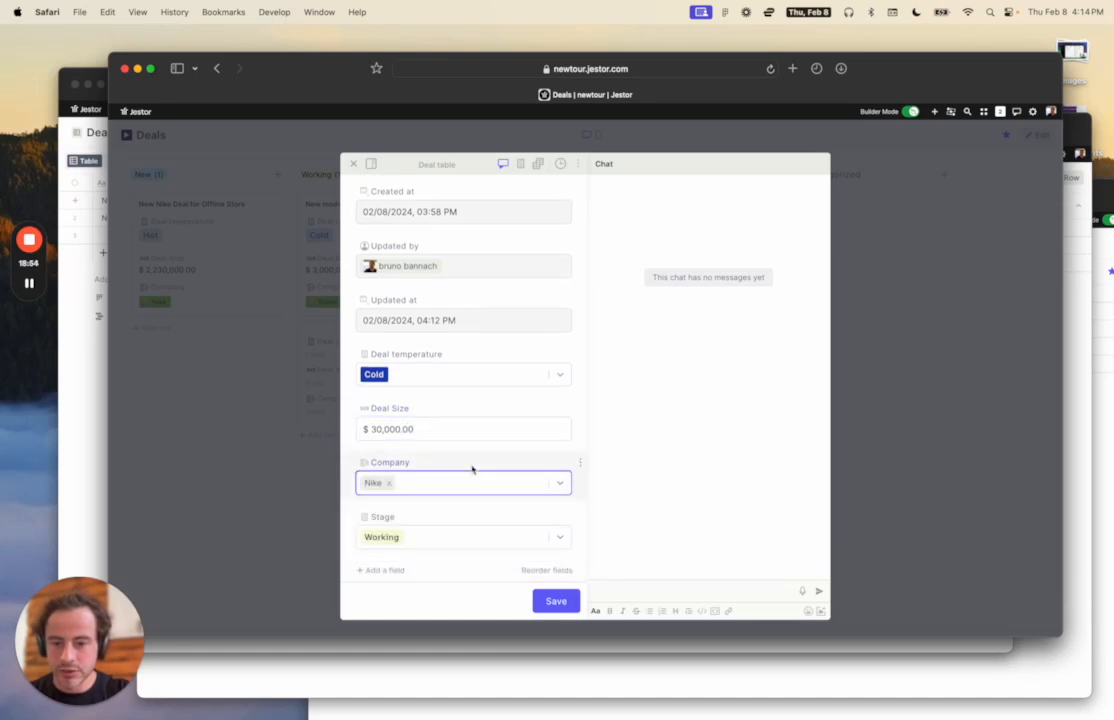
click(553, 601)
click(848, 424)
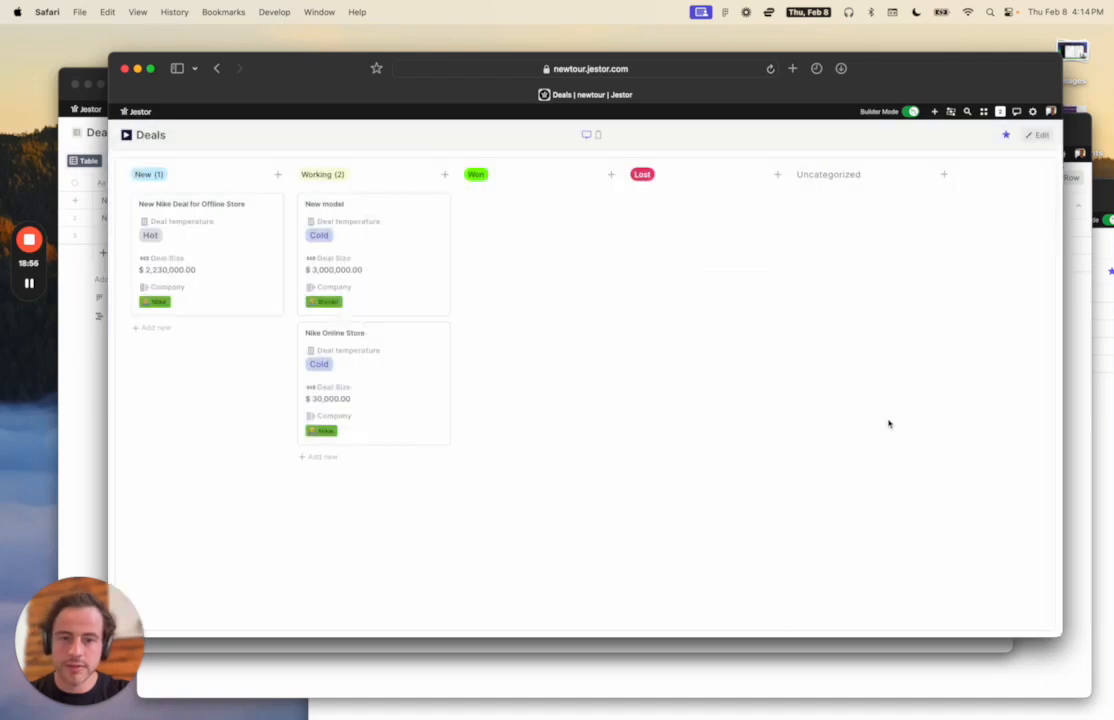
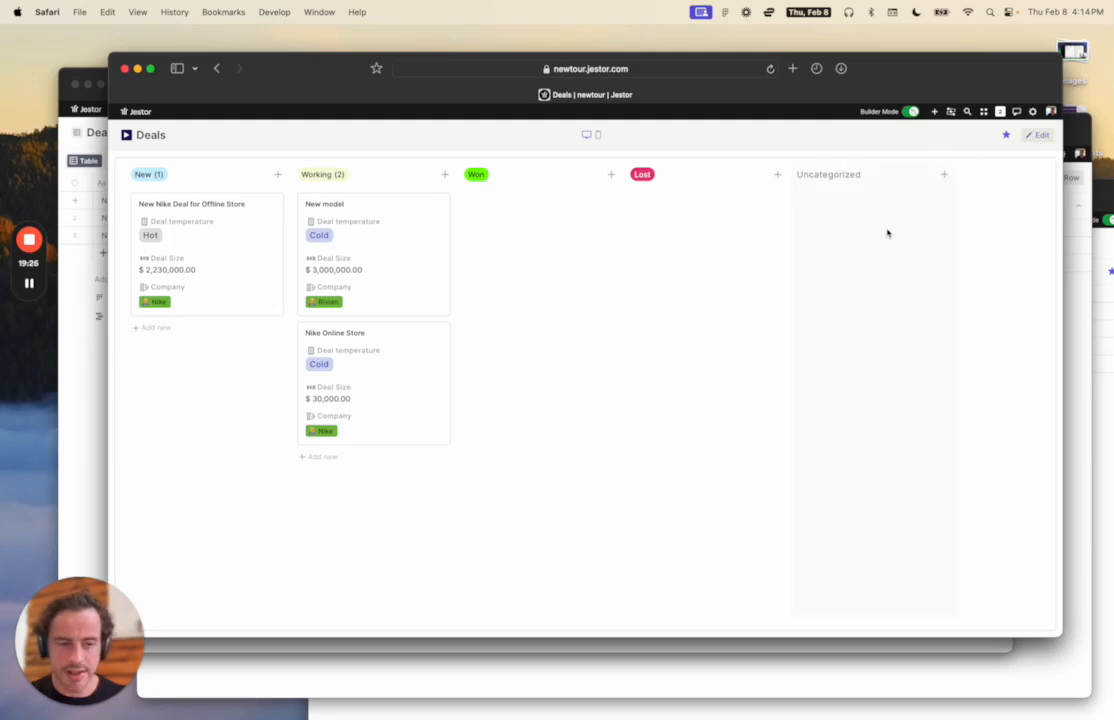
Add a Menu Bar block to the Deals app and title it CRM.
click(1038, 135)
scroll(920, 300, down, 1)
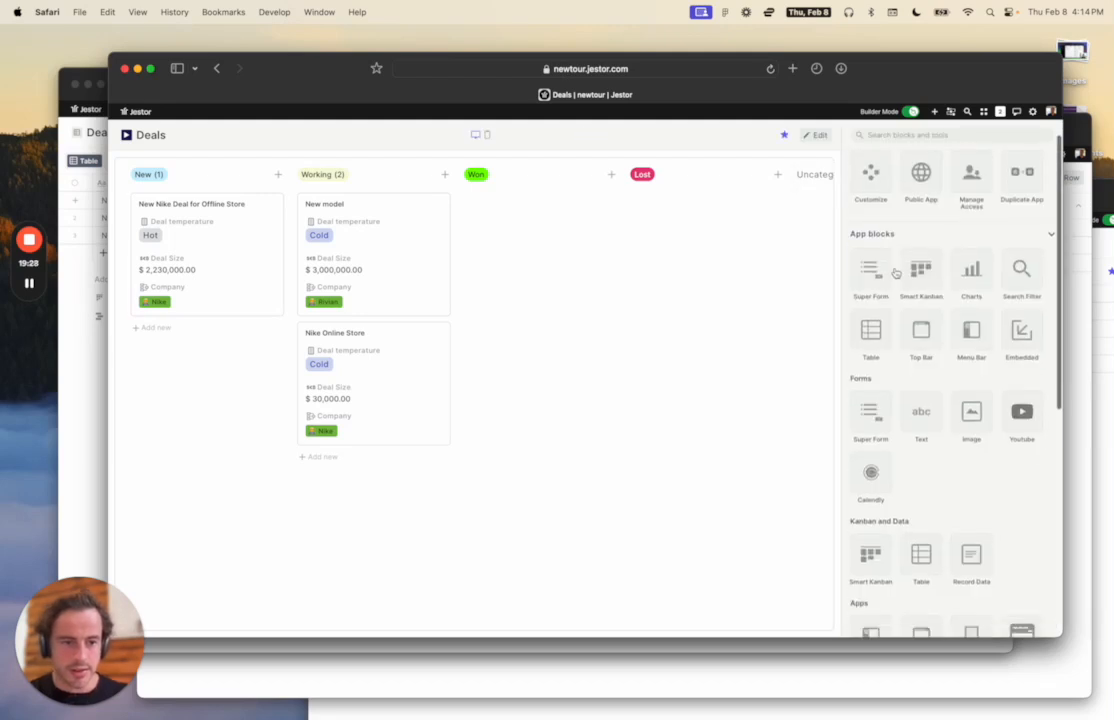
click(967, 341)
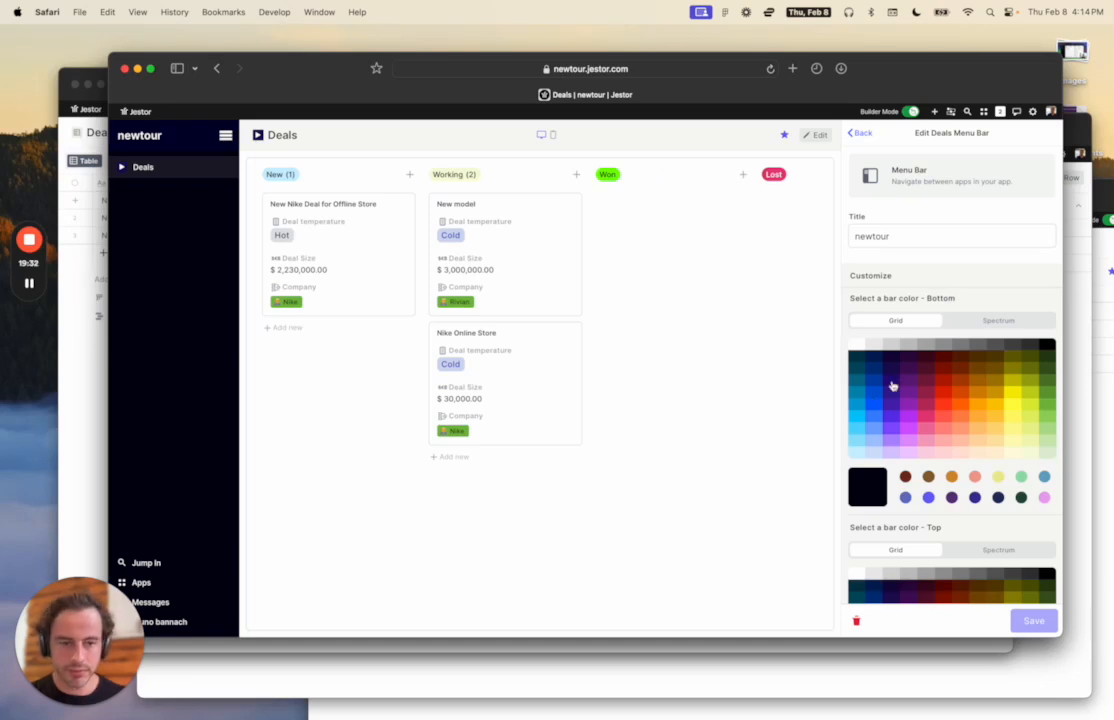
double_click(890, 234)
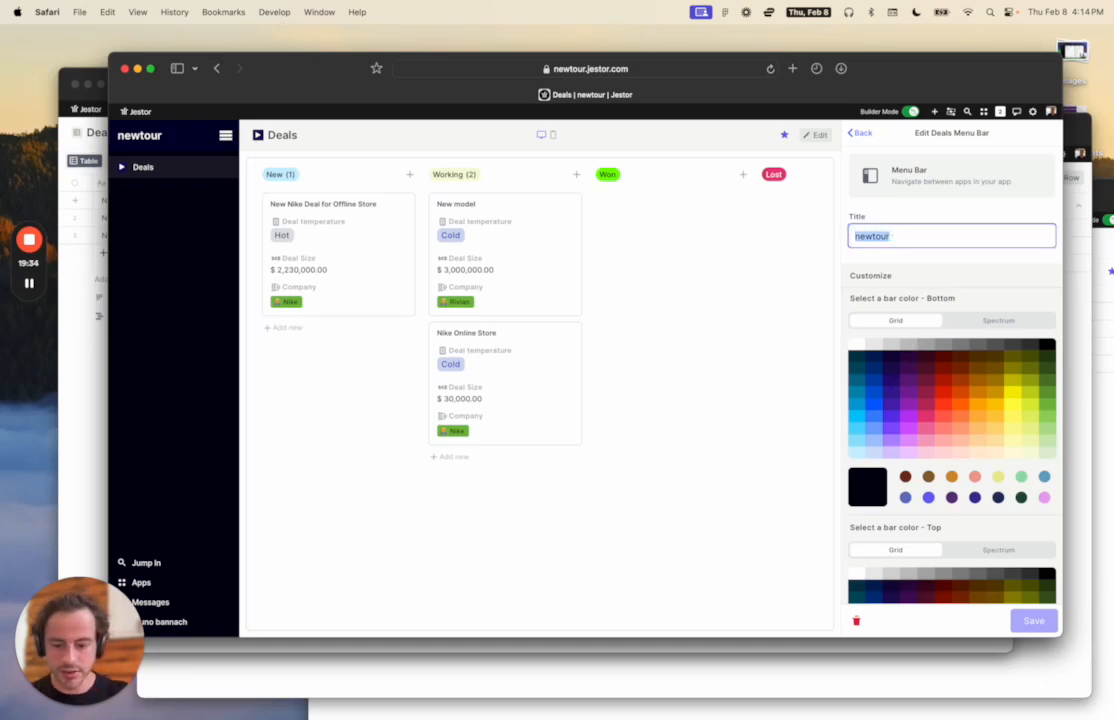
text(CRM)
Add Companies, Contacts and New Deals - Form to the CRM menu and save it.
scroll(936, 258, down, 6)
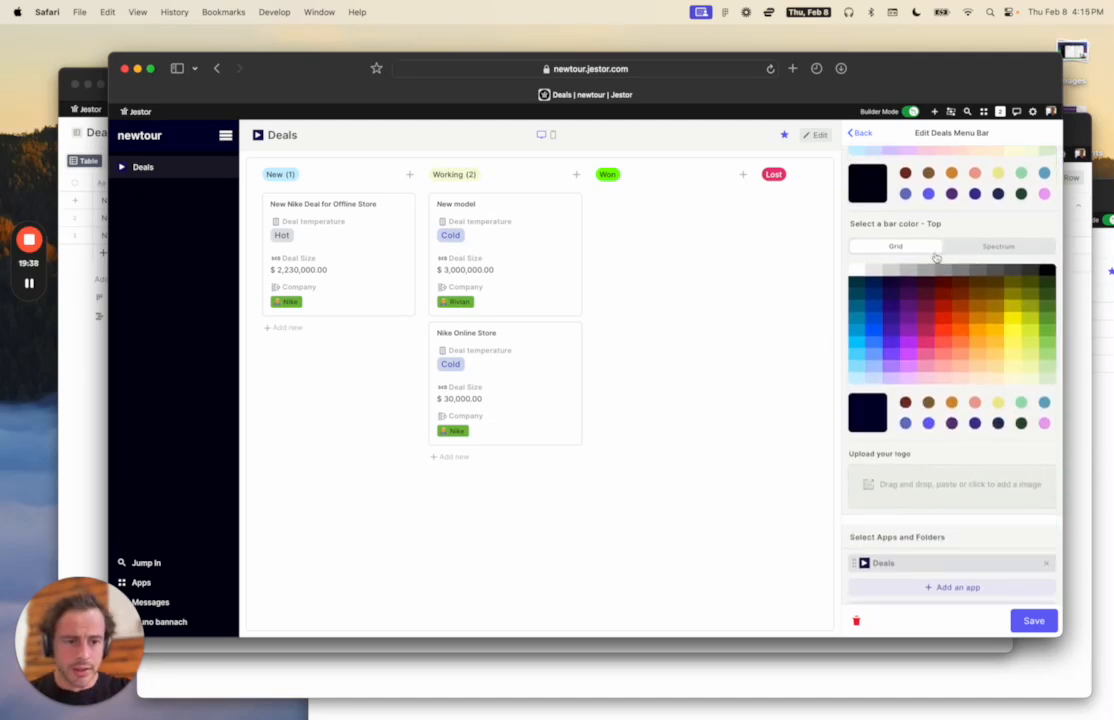
scroll(945, 350, down, 4)
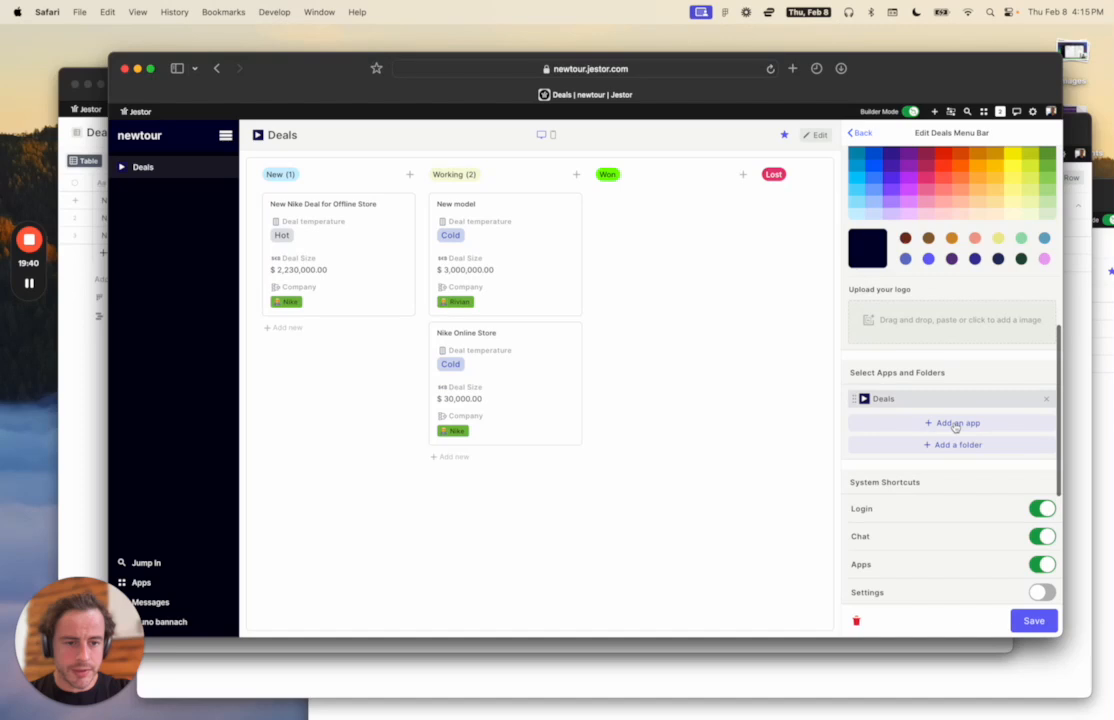
click(956, 424)
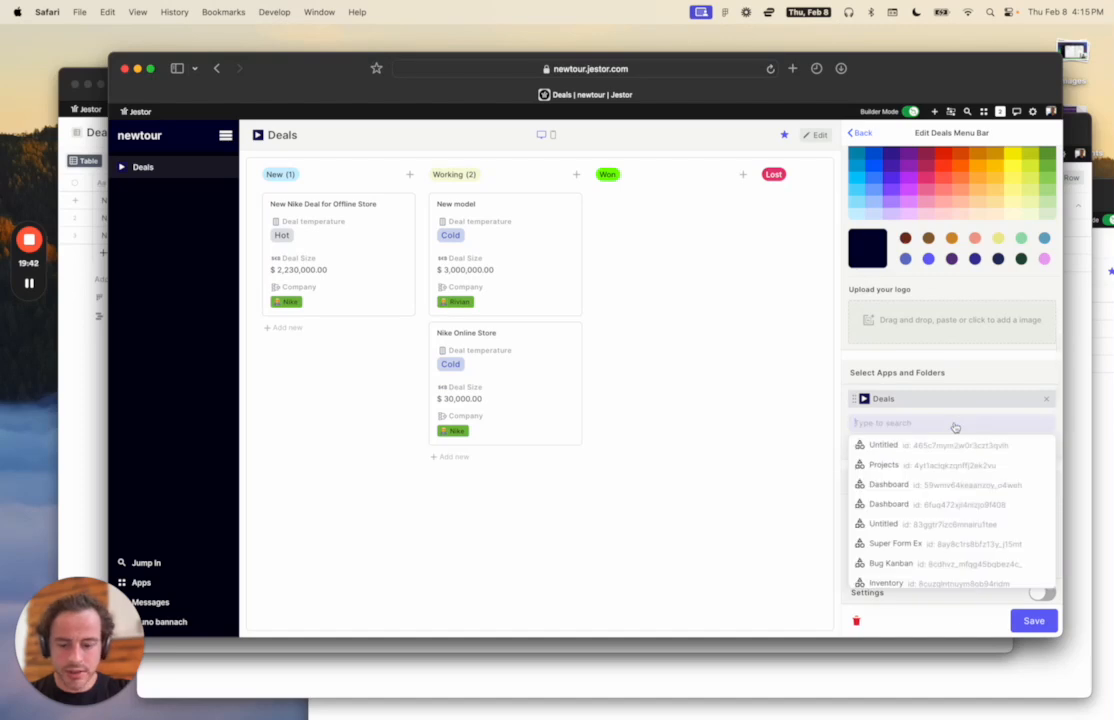
text(com)
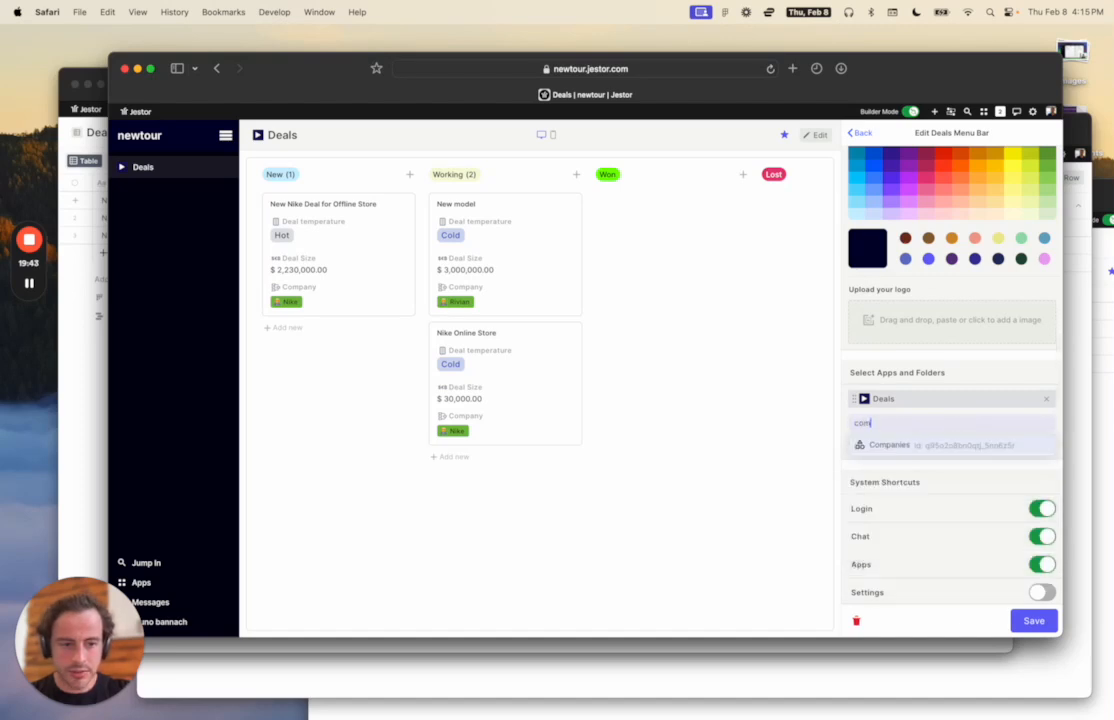
click(947, 445)
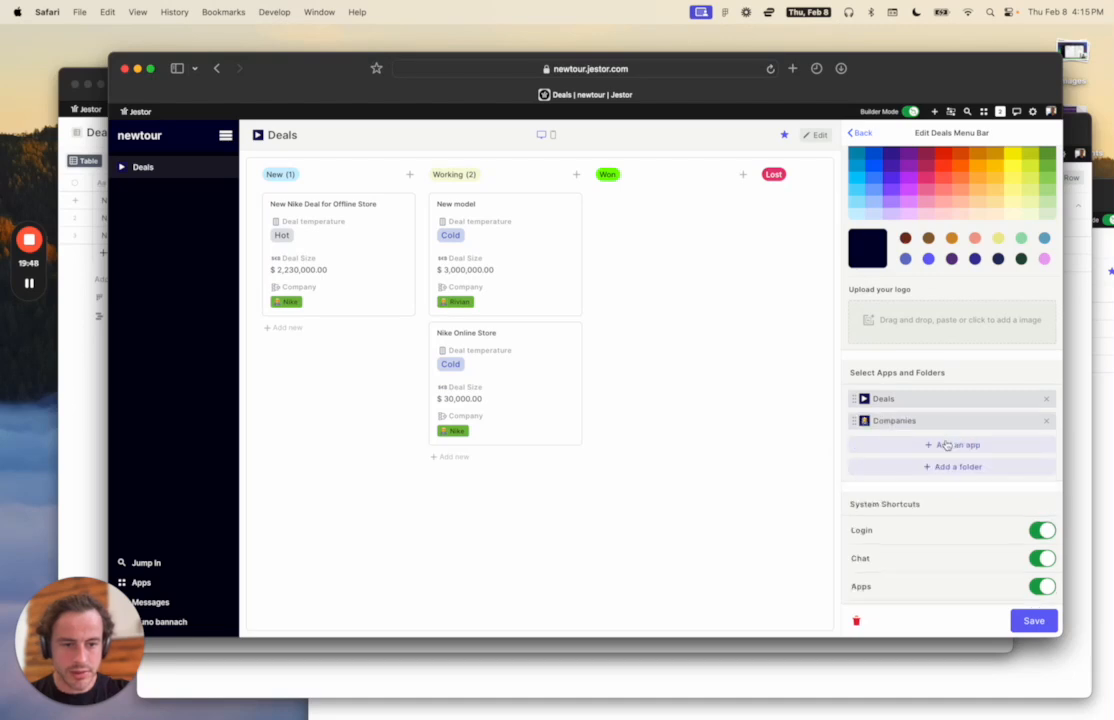
click(947, 445)
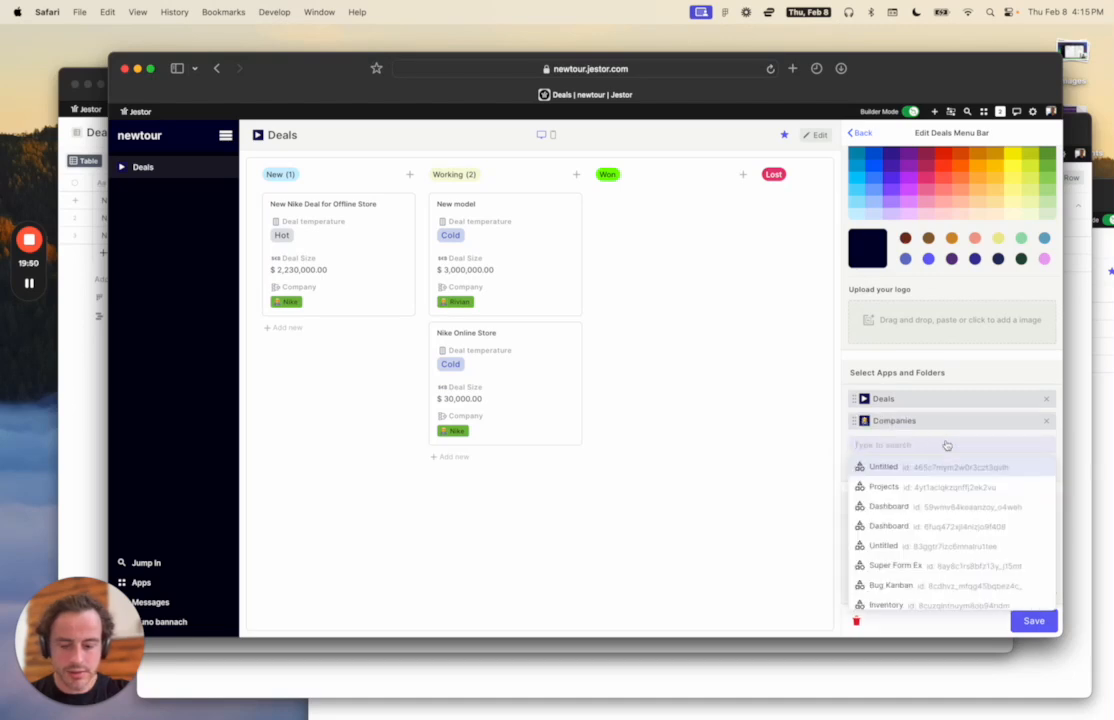
text(con)
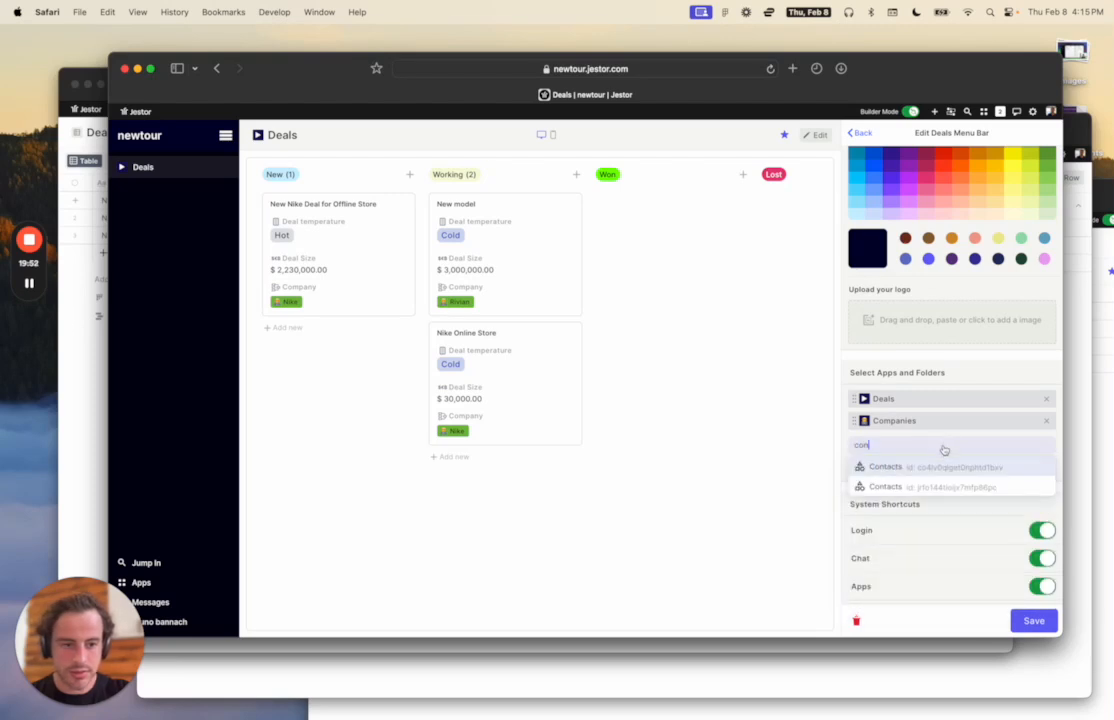
click(953, 468)
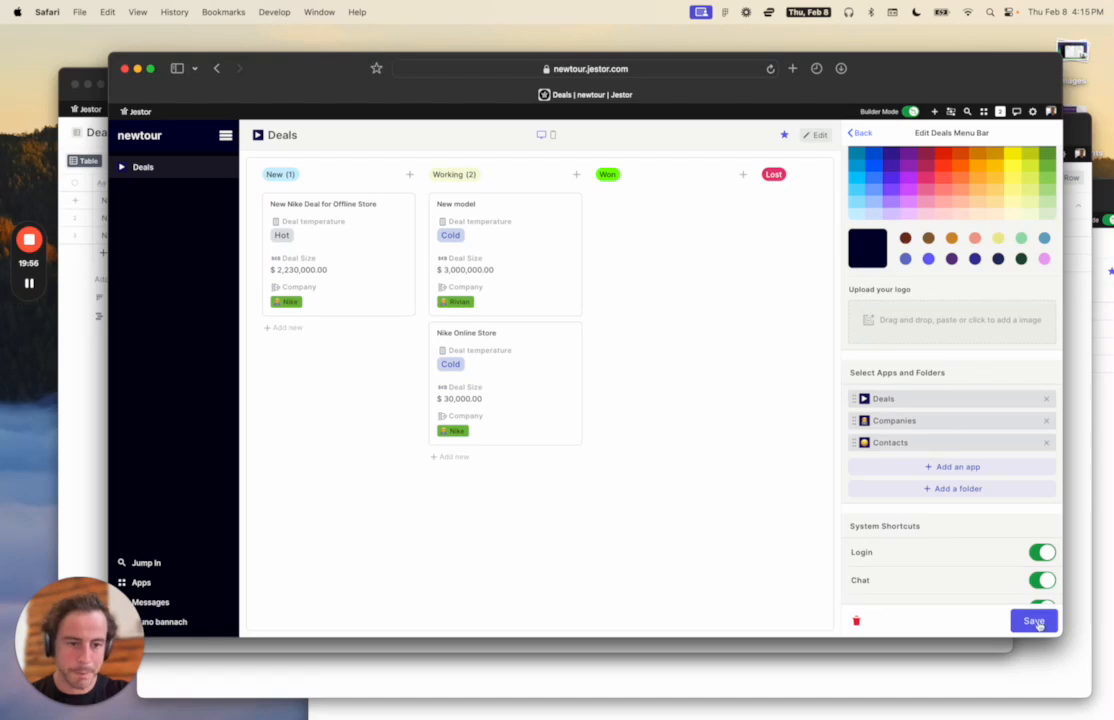
click(947, 469)
text(deal)
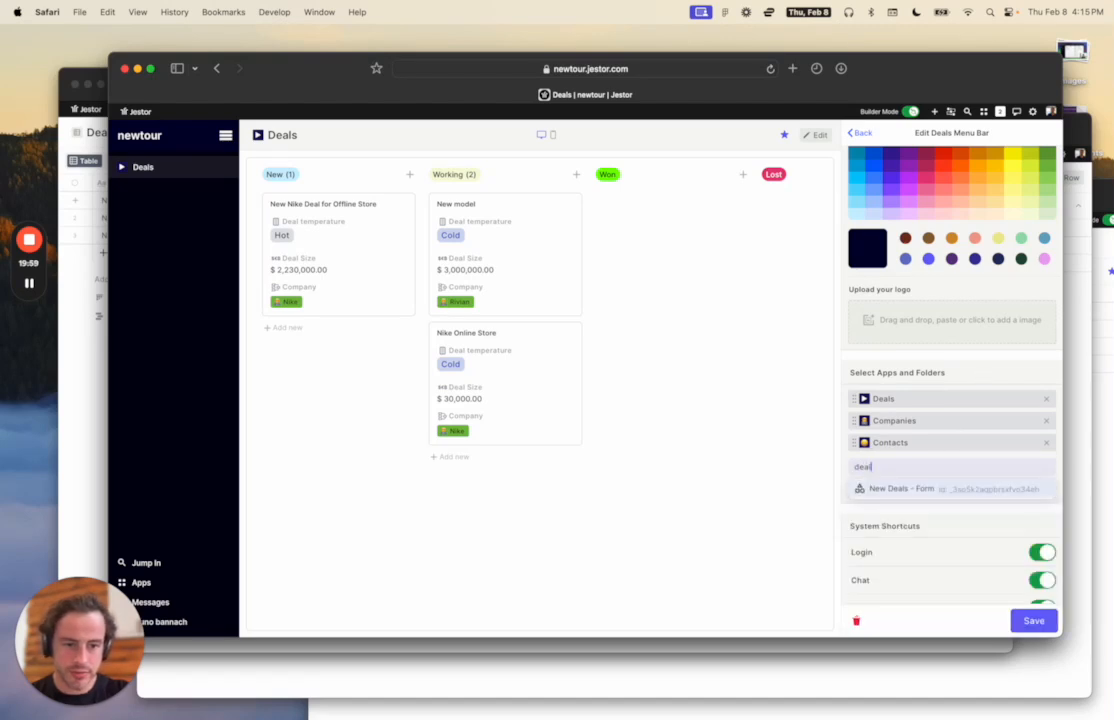
click(952, 488)
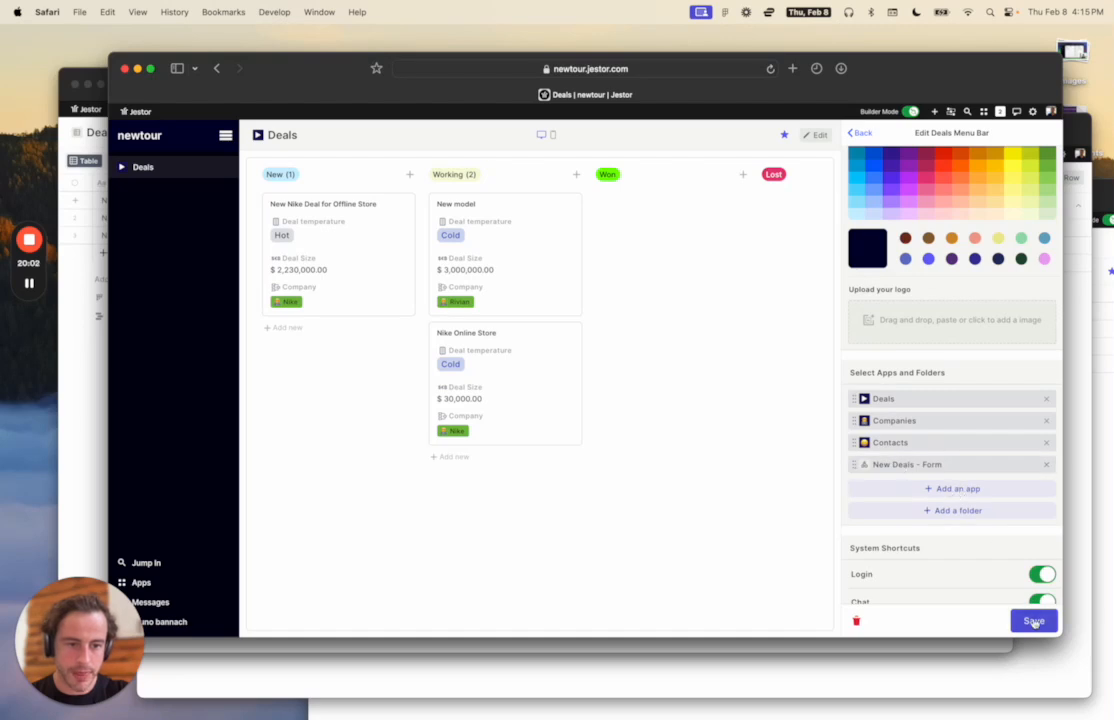
click(1034, 621)
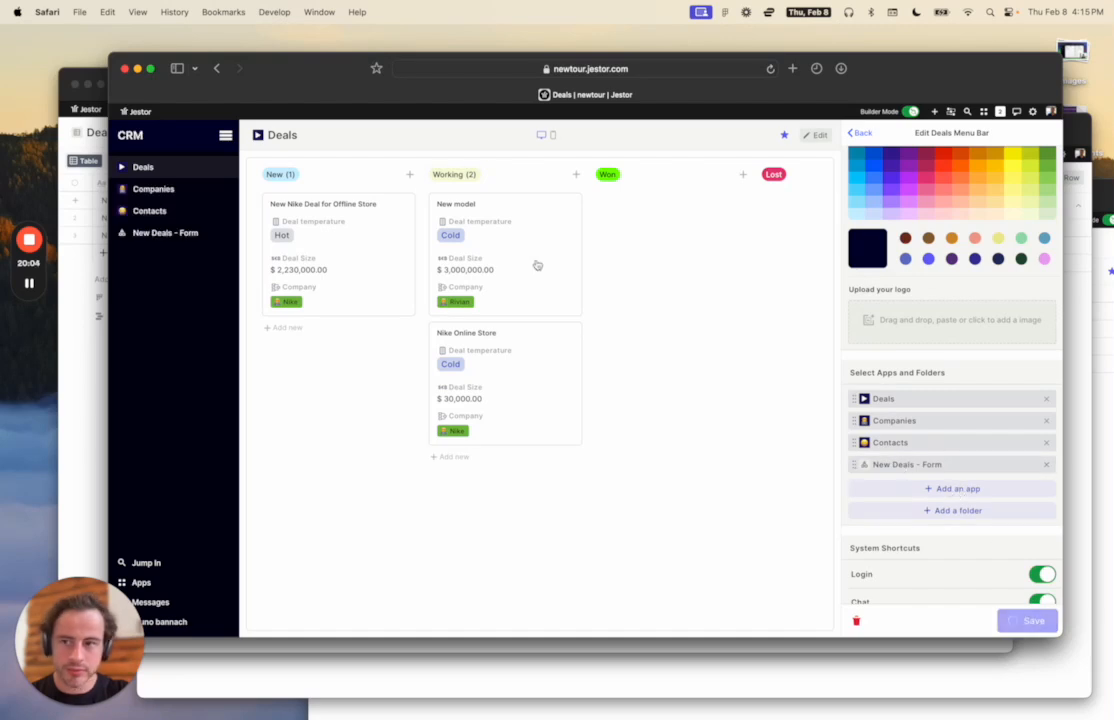
Browse the Companies, Contacts and New Deals - Form pages from the CRM sidebar, then edit Companies.
click(747, 261)
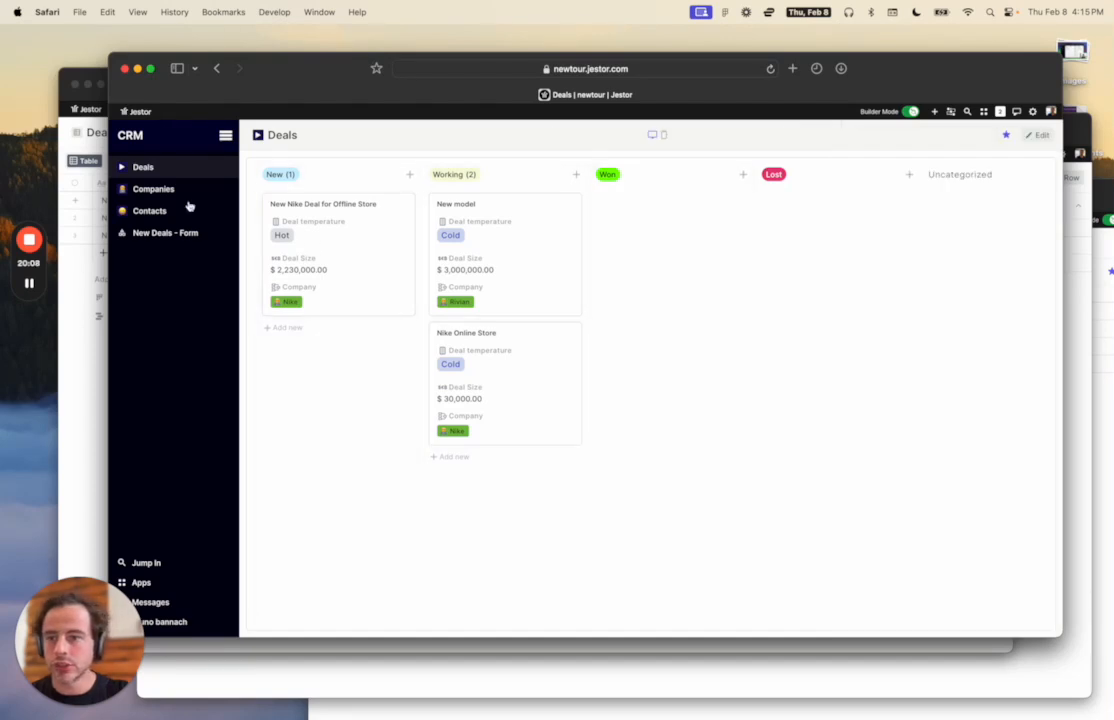
click(153, 189)
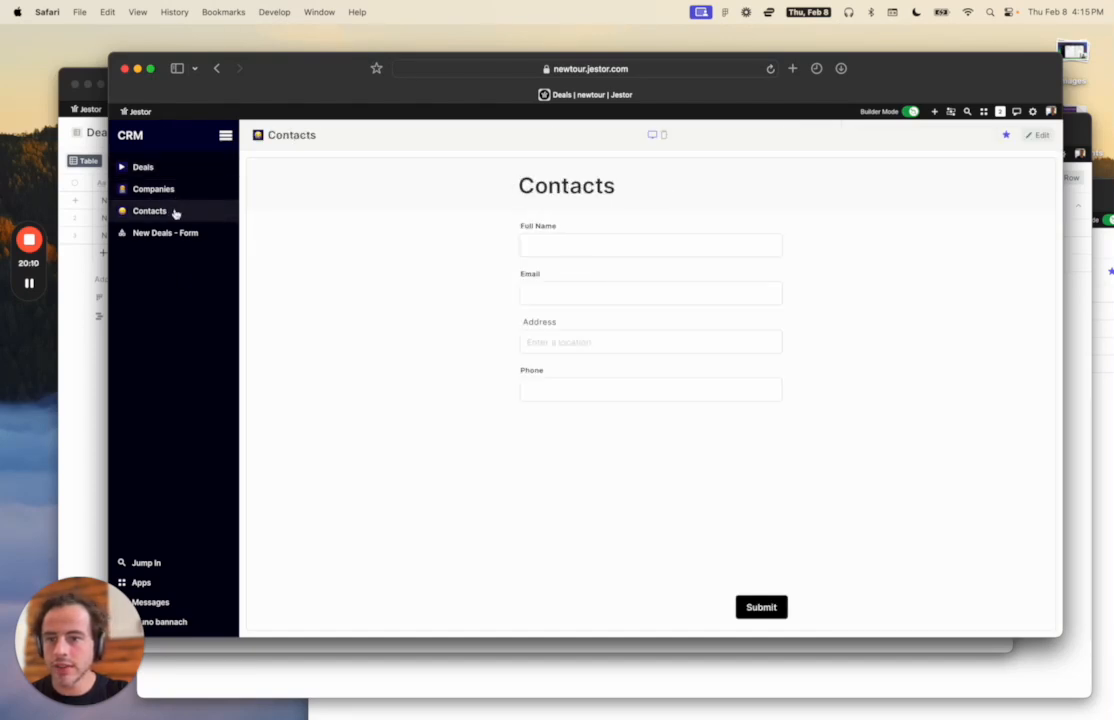
click(176, 233)
click(177, 214)
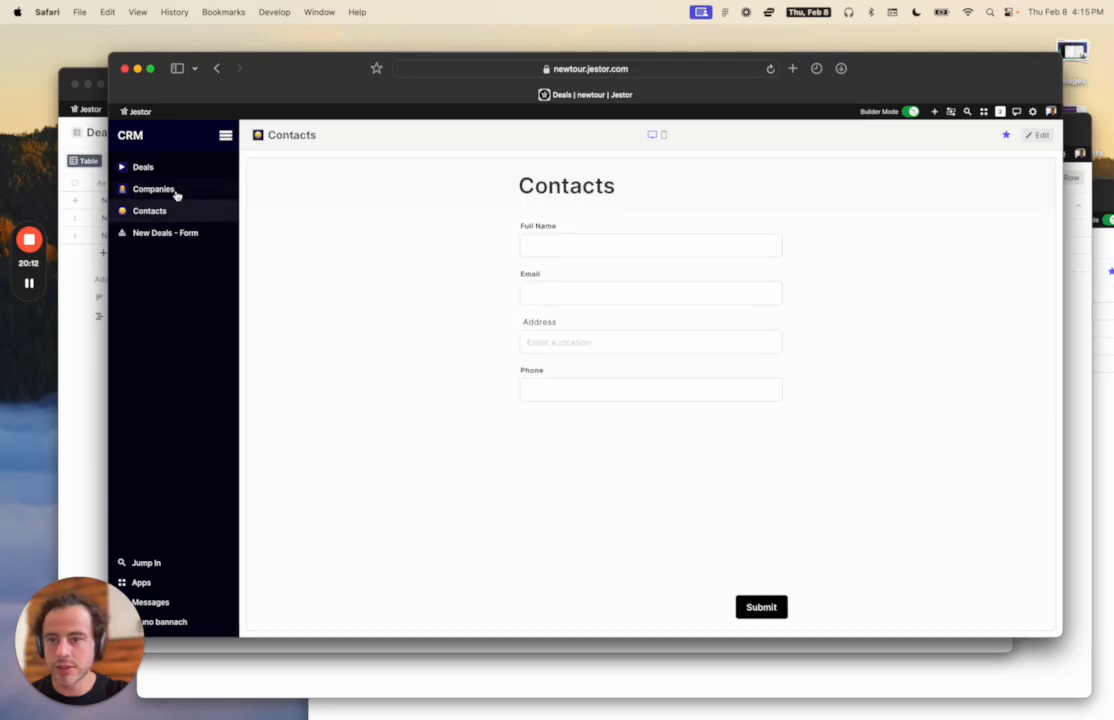
click(177, 193)
click(175, 211)
click(177, 236)
click(181, 189)
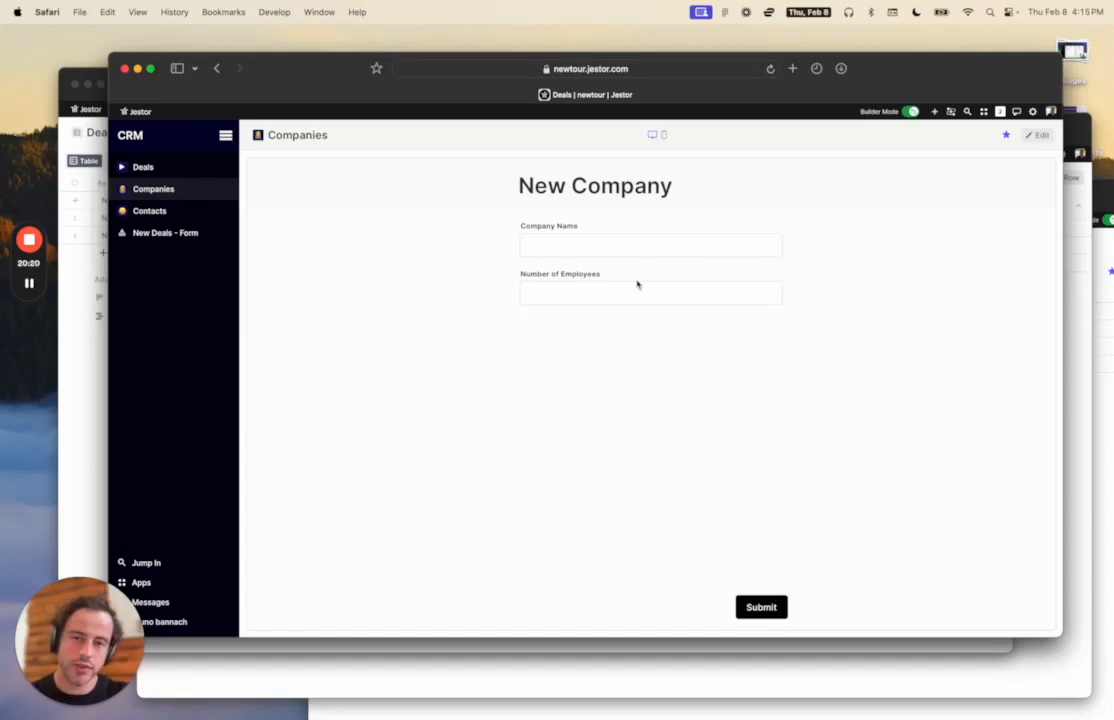
click(1036, 134)
Narrow the New Company form and add a Table block showing Form responses - New Company.
drag(829, 626, 458, 611)
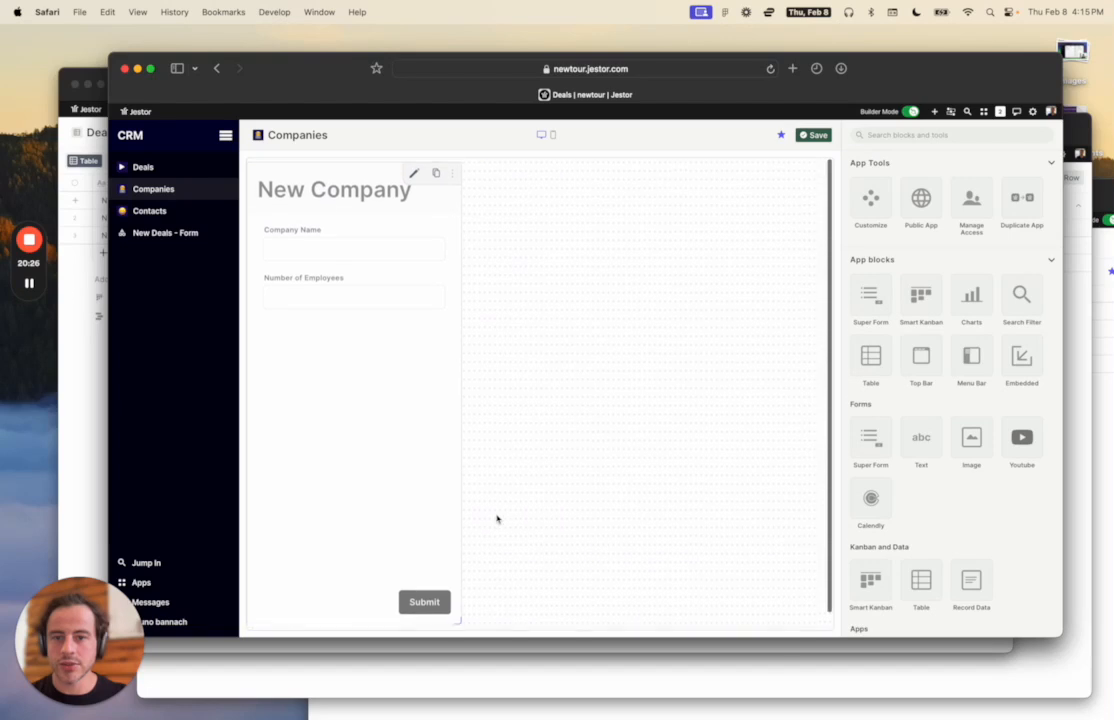
click(870, 353)
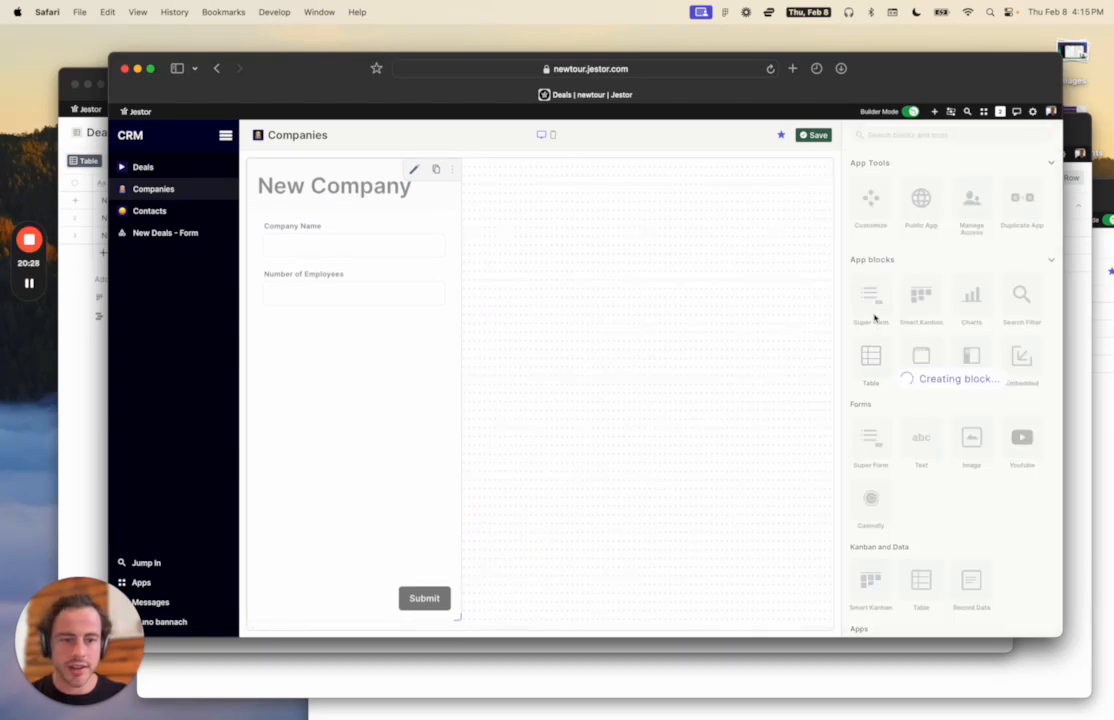
click(912, 307)
text(comp)
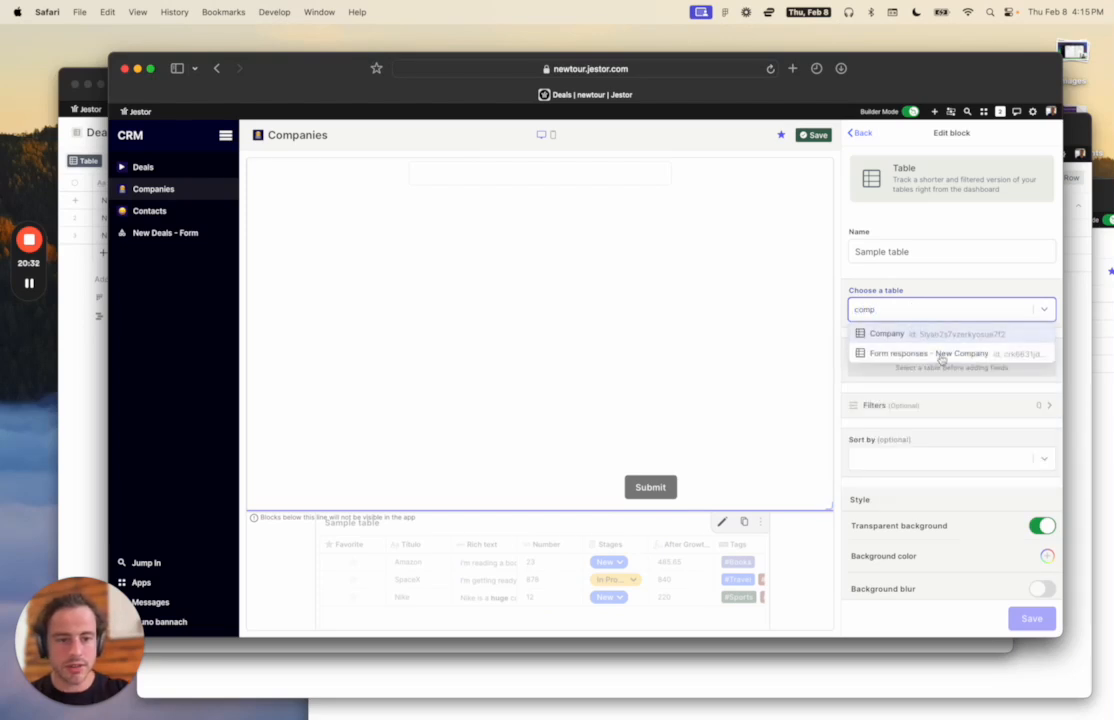
click(940, 356)
scroll(937, 490, down, 5)
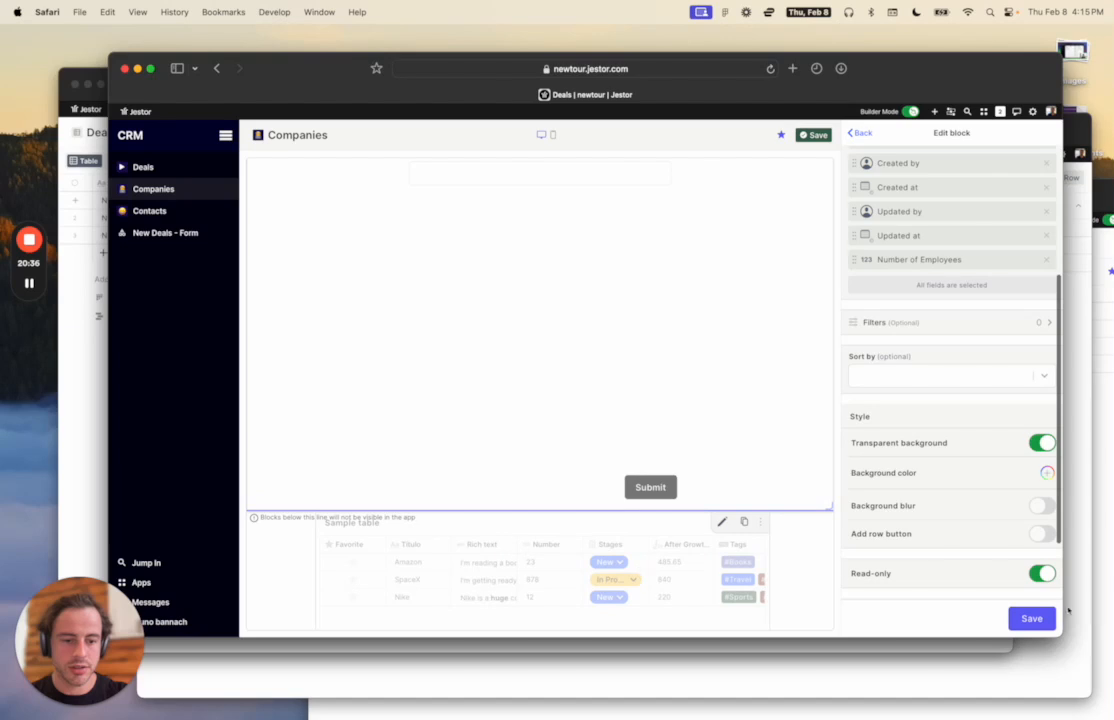
click(1031, 618)
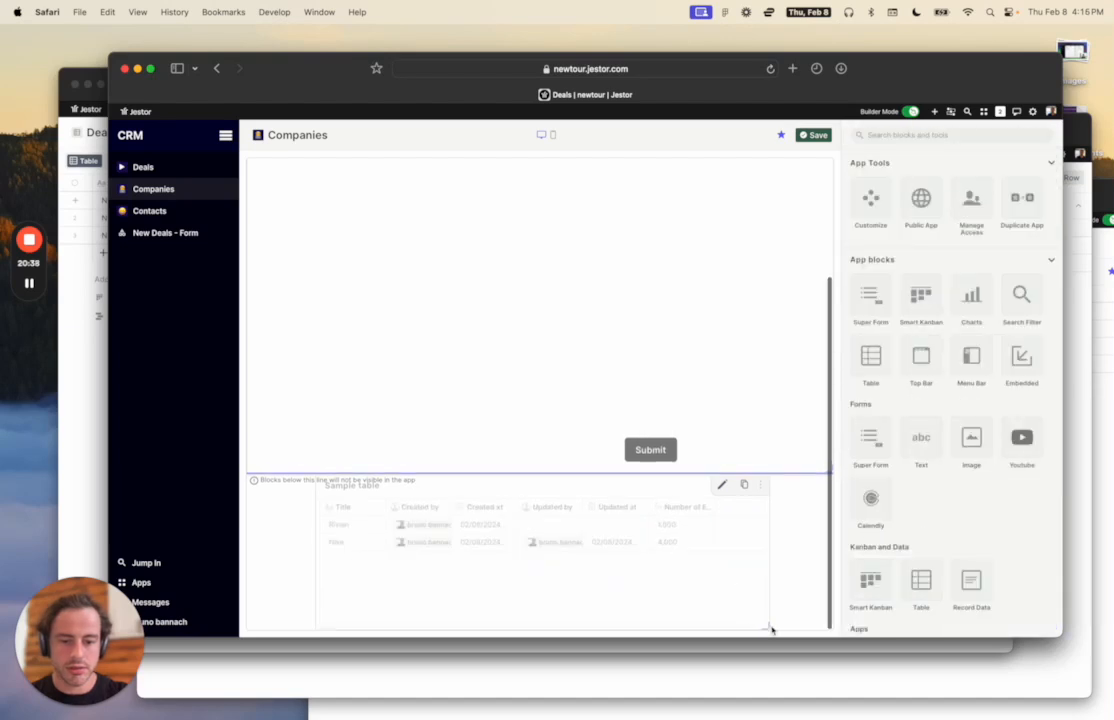
Place the table beside the half-width form, stretch it to the form's height, and save.
drag(771, 629, 546, 594)
drag(766, 626, 575, 594)
drag(480, 560, 735, 310)
scroll(669, 410, up, 1)
drag(822, 524, 480, 523)
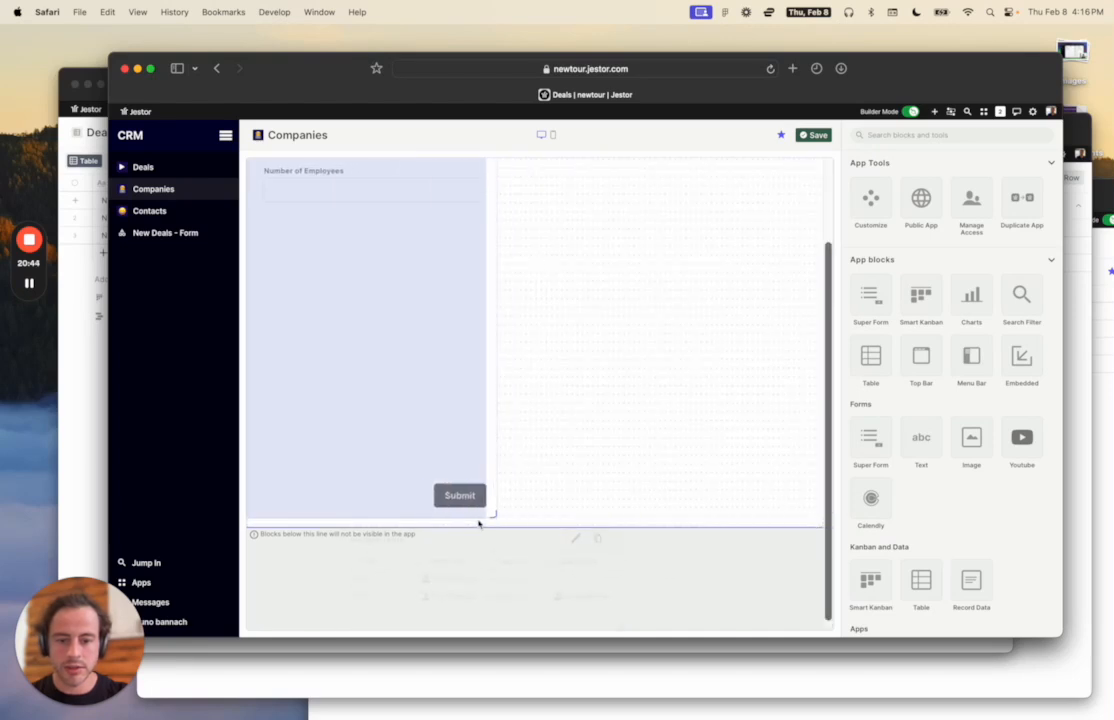
drag(510, 581, 703, 257)
scroll(703, 257, up, 4)
drag(656, 358, 612, 213)
drag(767, 266, 834, 612)
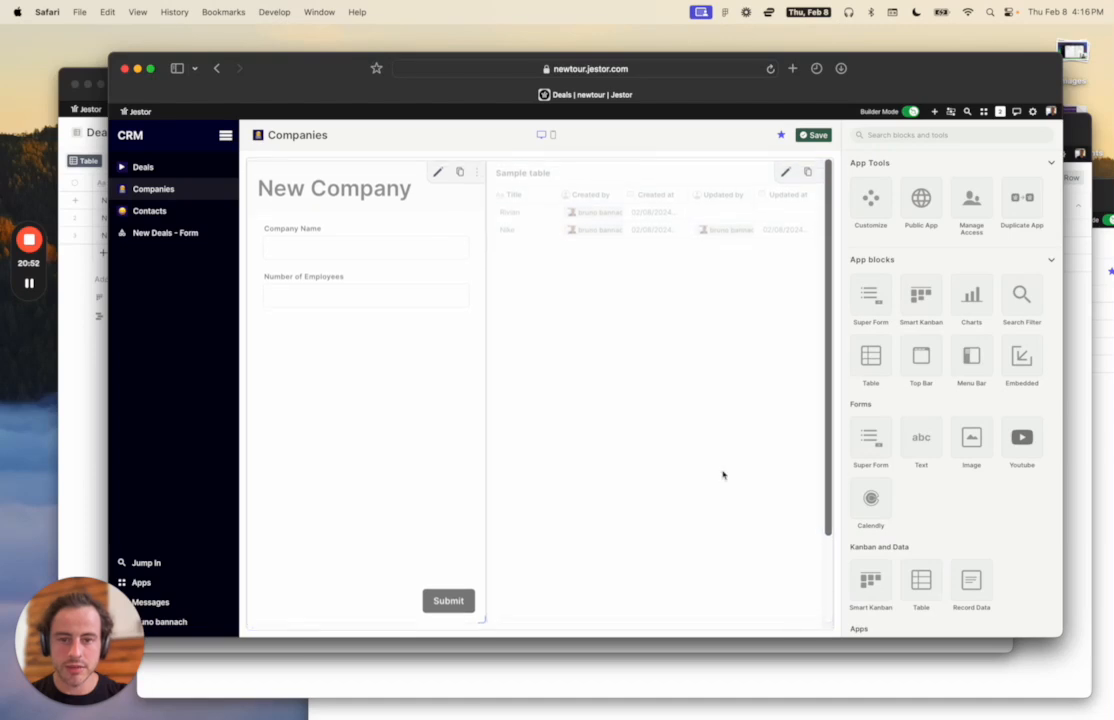
click(812, 134)
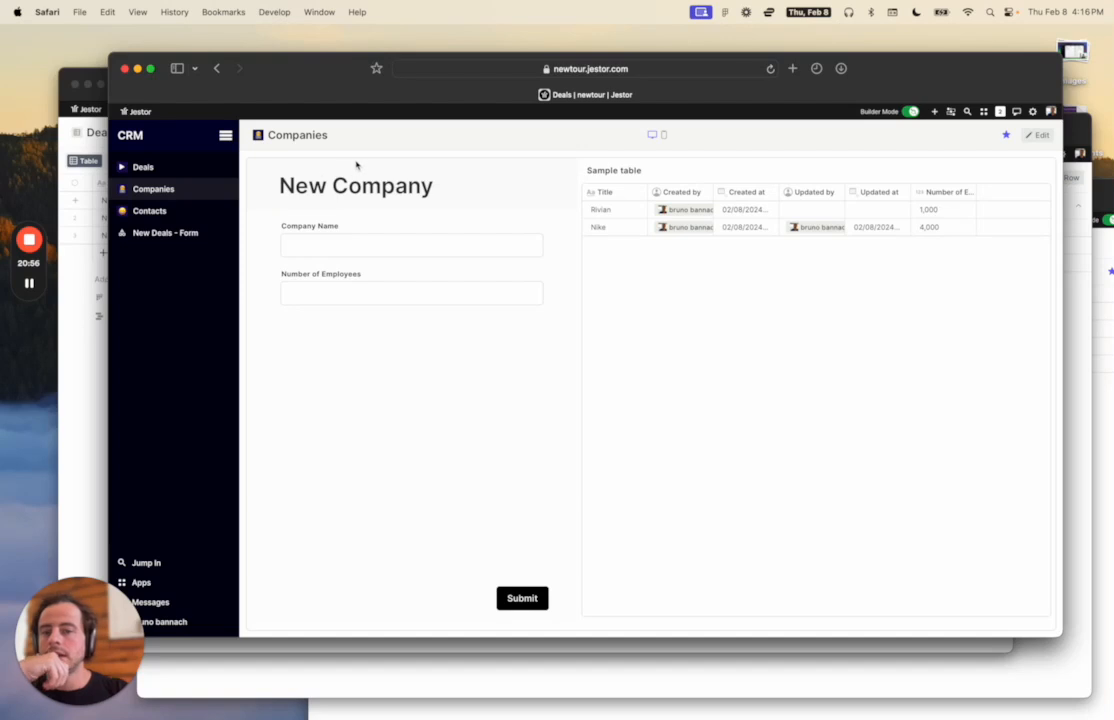
Rename the New Deals - Form page to 'Deals'.
click(189, 216)
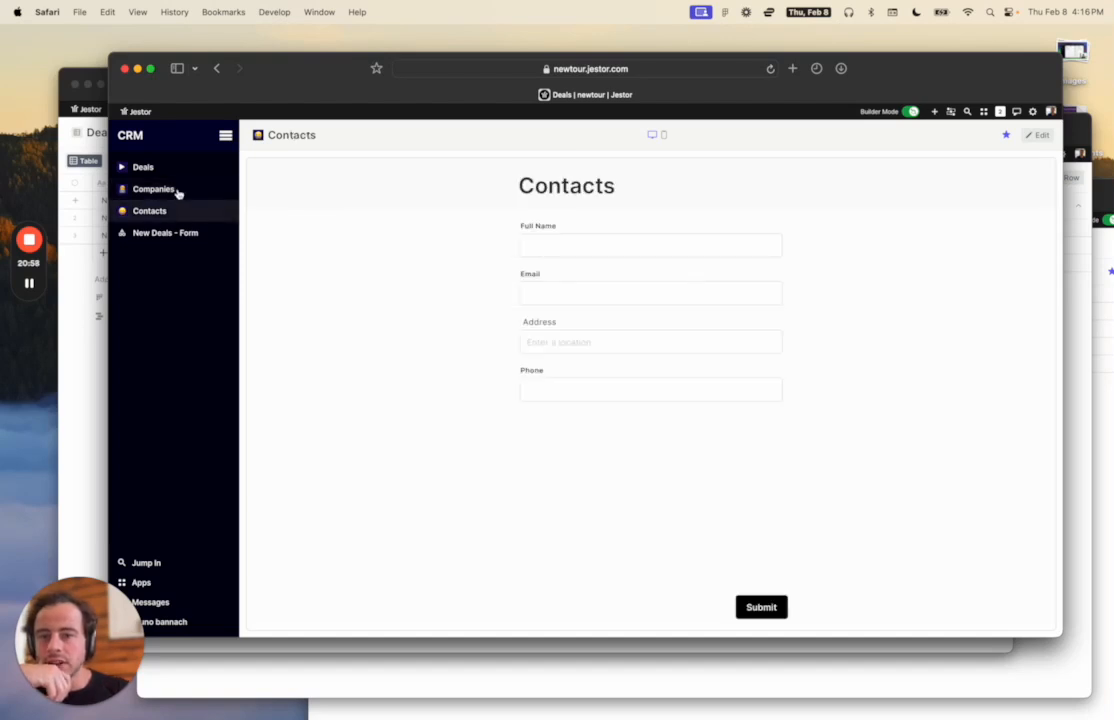
click(180, 193)
click(181, 233)
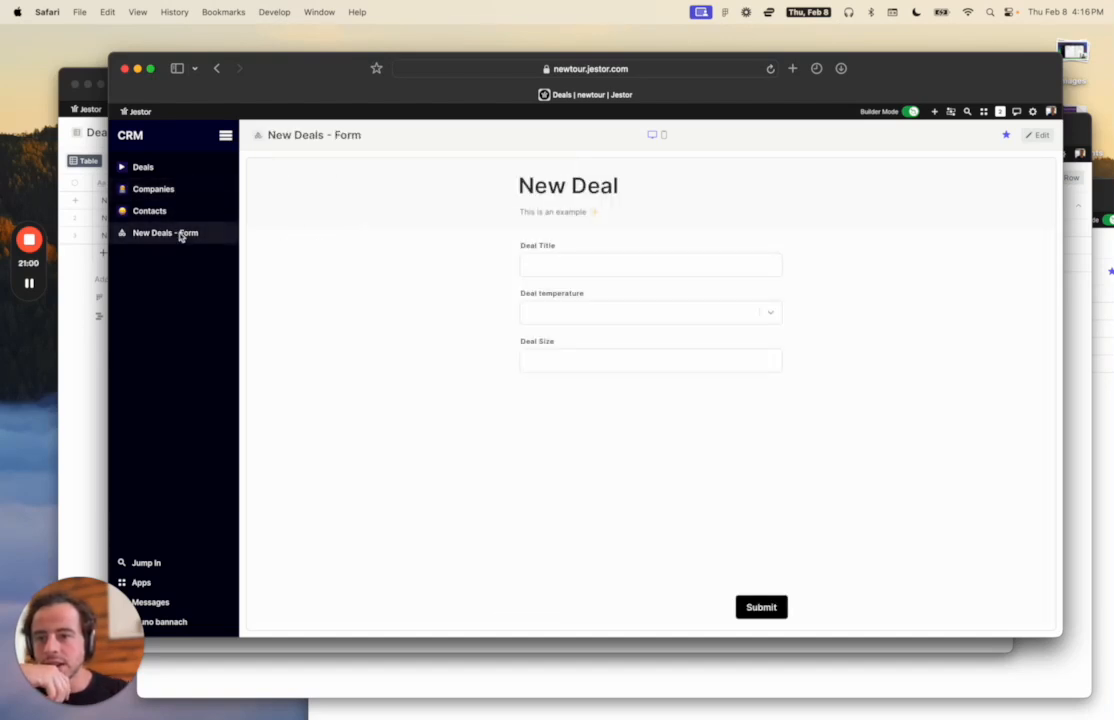
triple_click(304, 137)
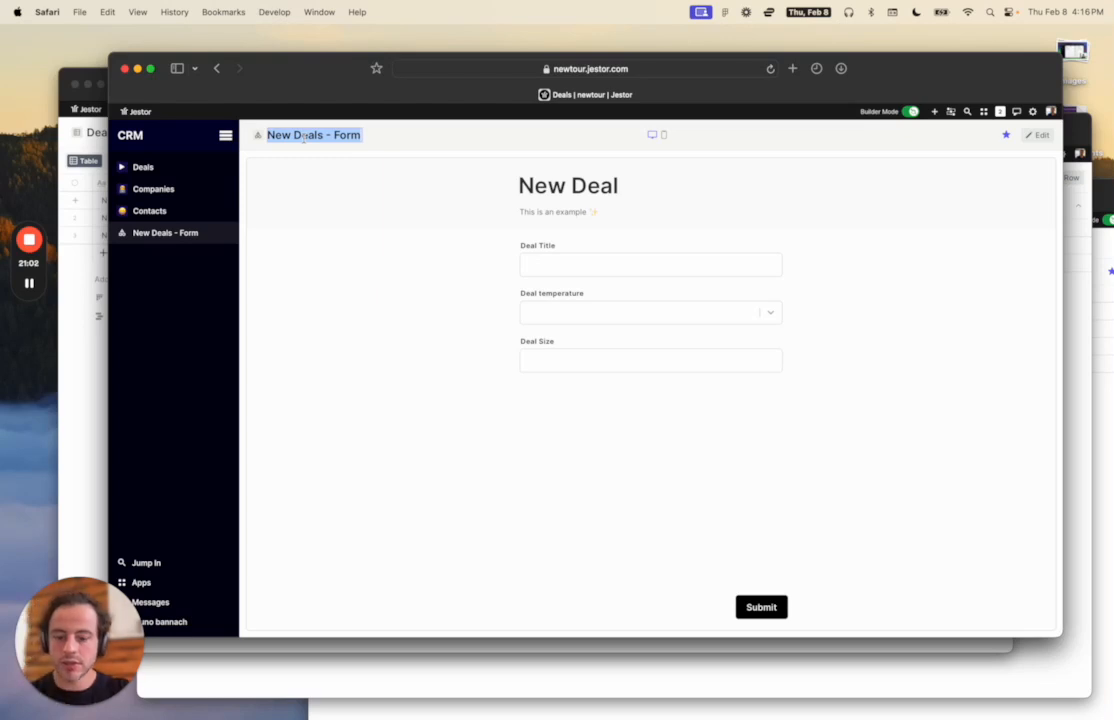
text(DEa)
key(BackSpace)
key(BackSpace)
text(eals)
key(Return)
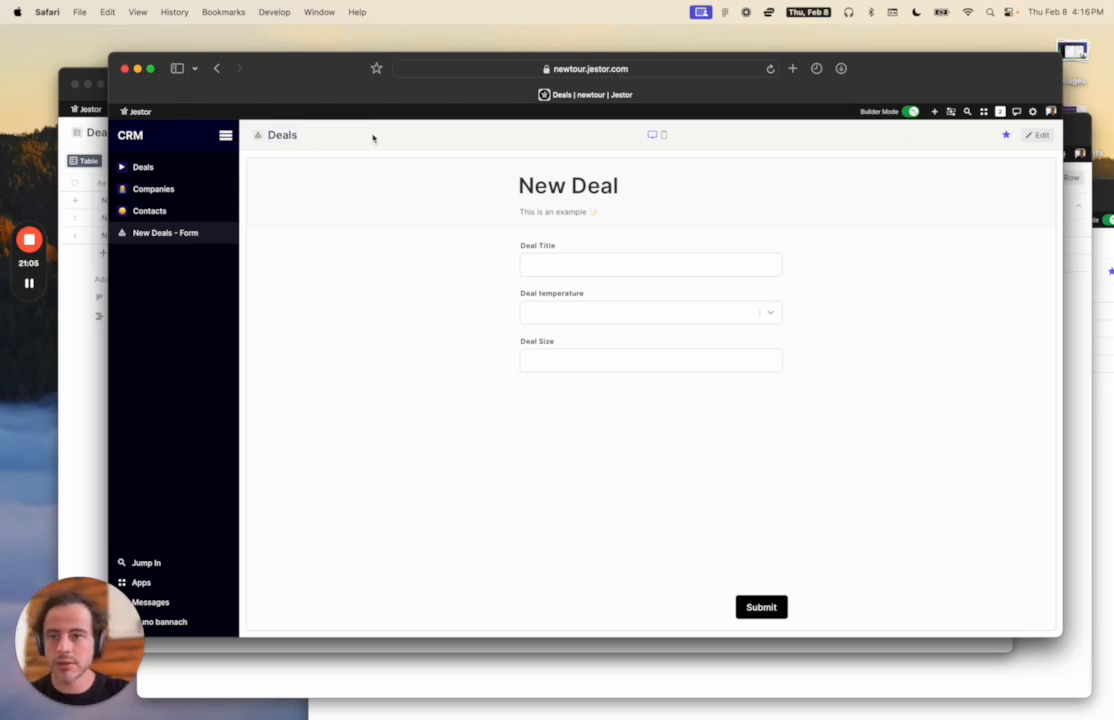
Give the Deals page an emoji icon on a dark navy background.
click(258, 134)
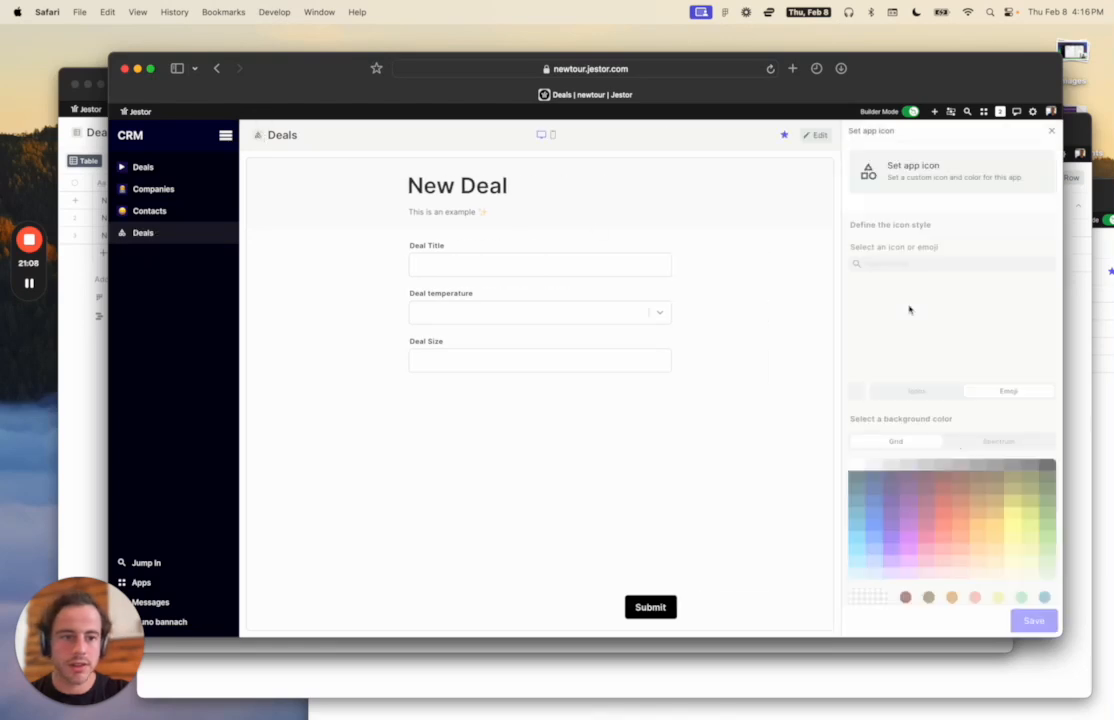
click(1012, 365)
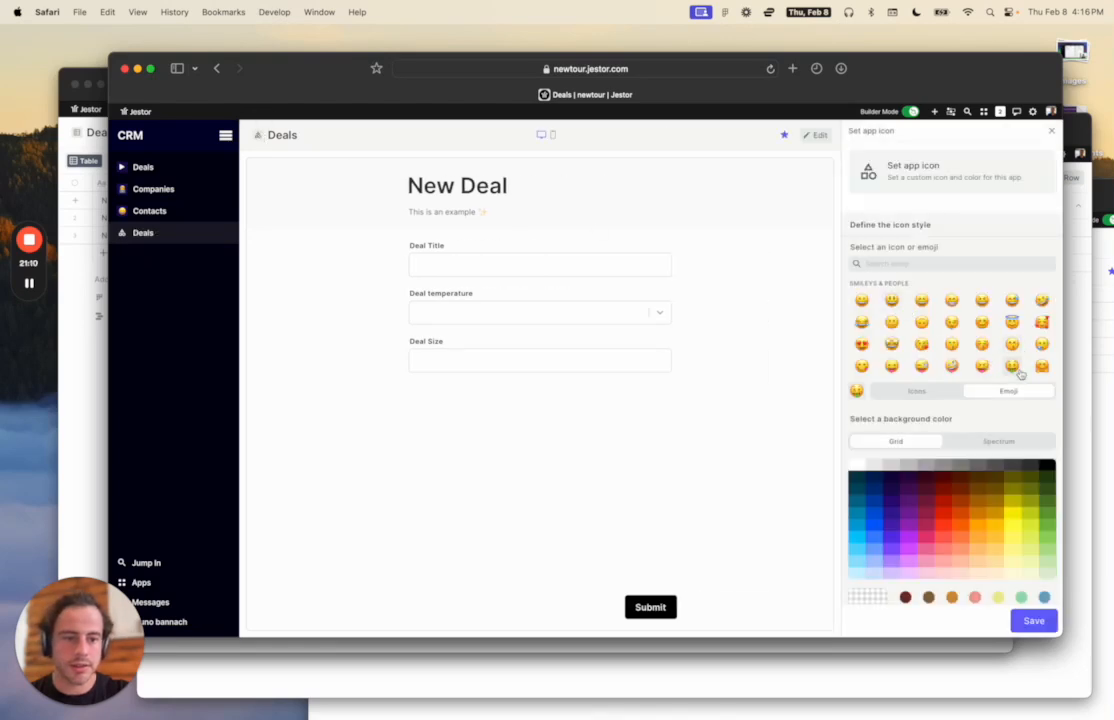
click(891, 488)
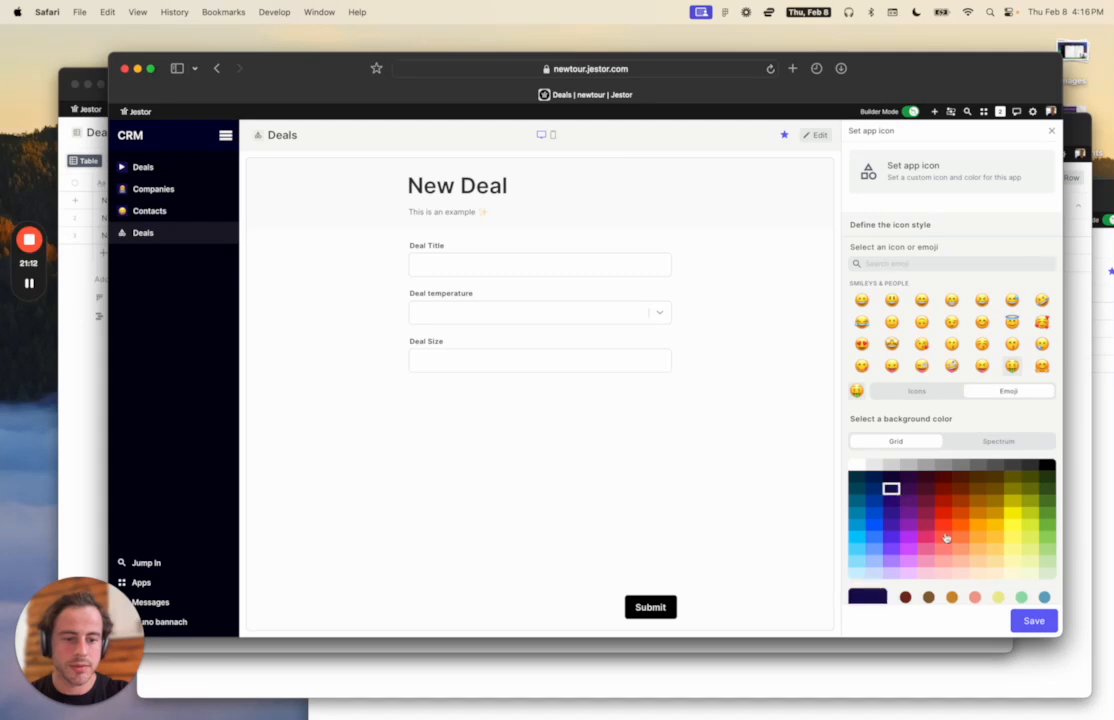
click(1034, 621)
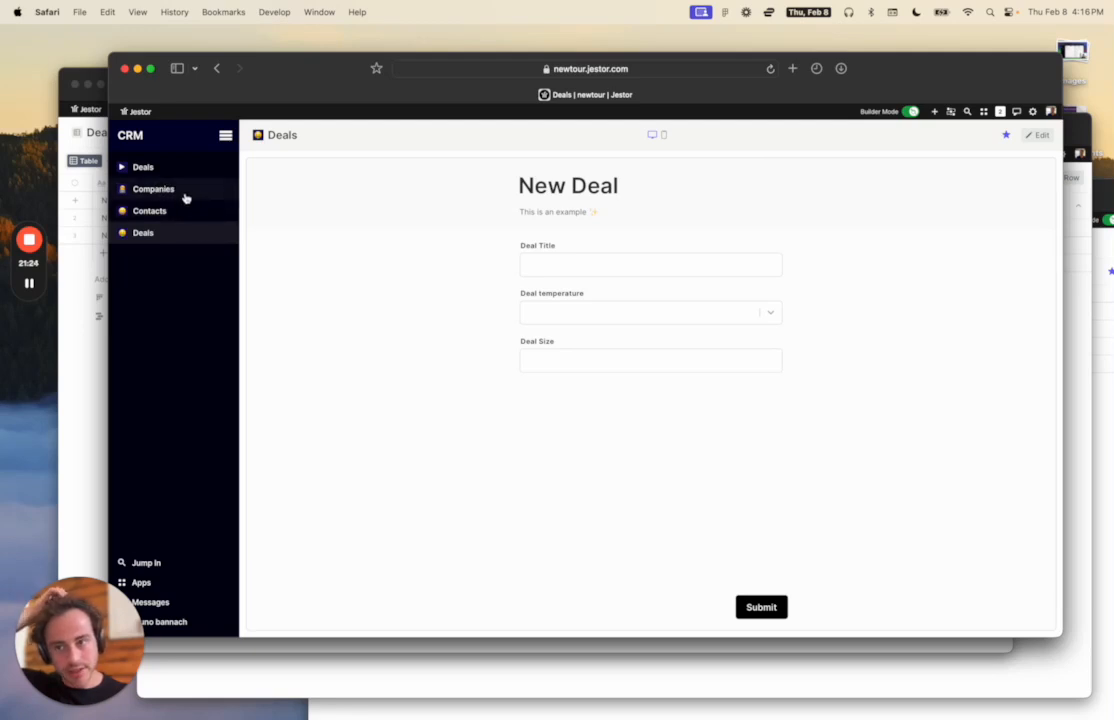
click(180, 190)
click(181, 214)
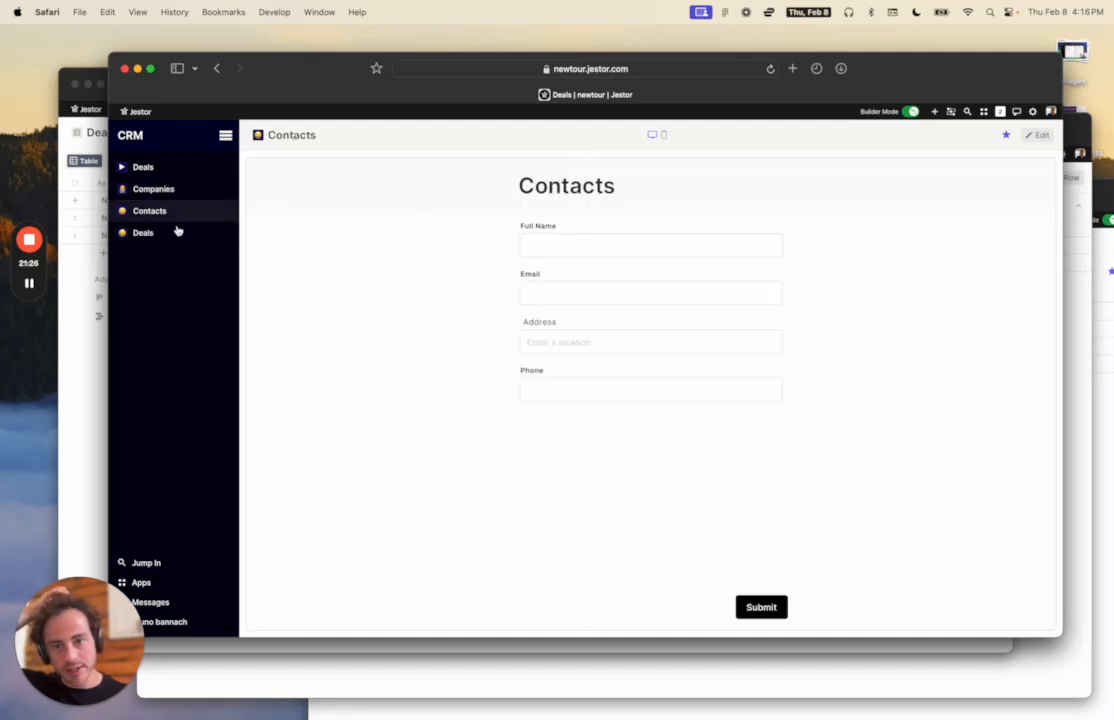
click(176, 231)
click(174, 212)
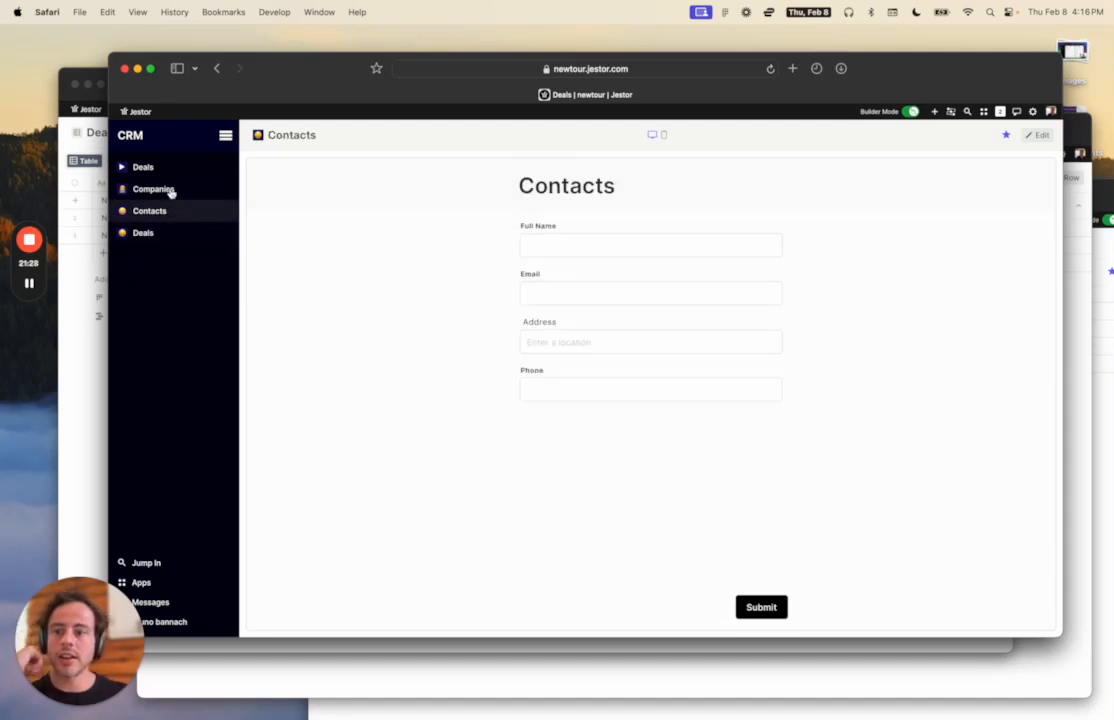
click(172, 190)
click(163, 170)
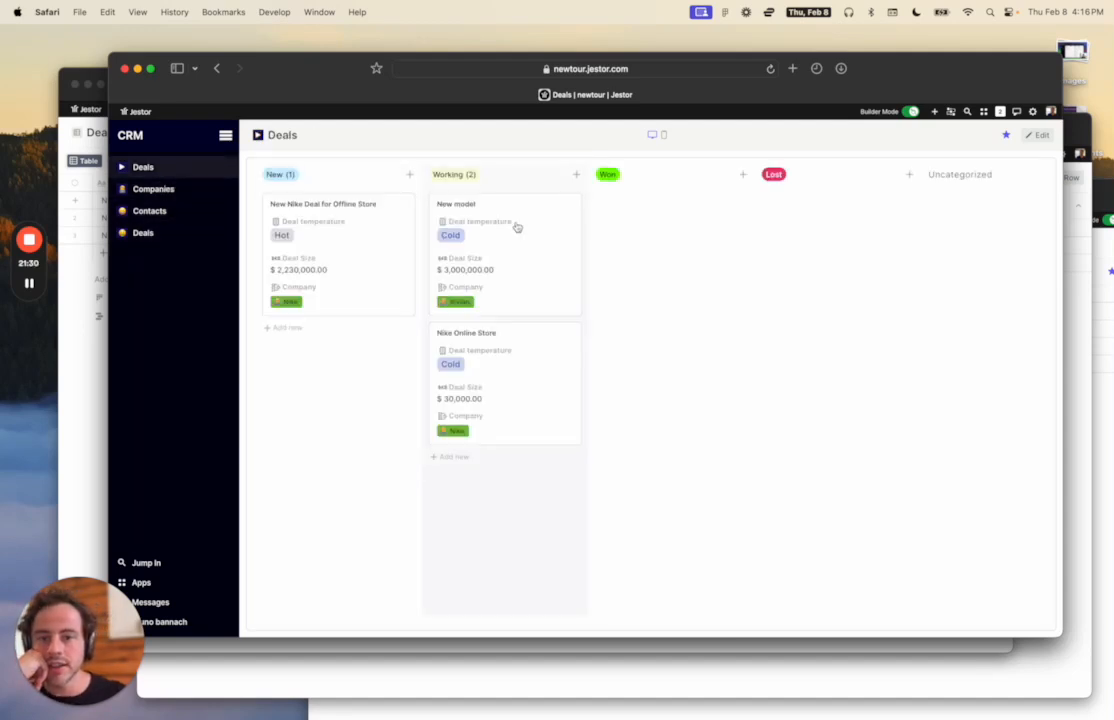
click(451, 200)
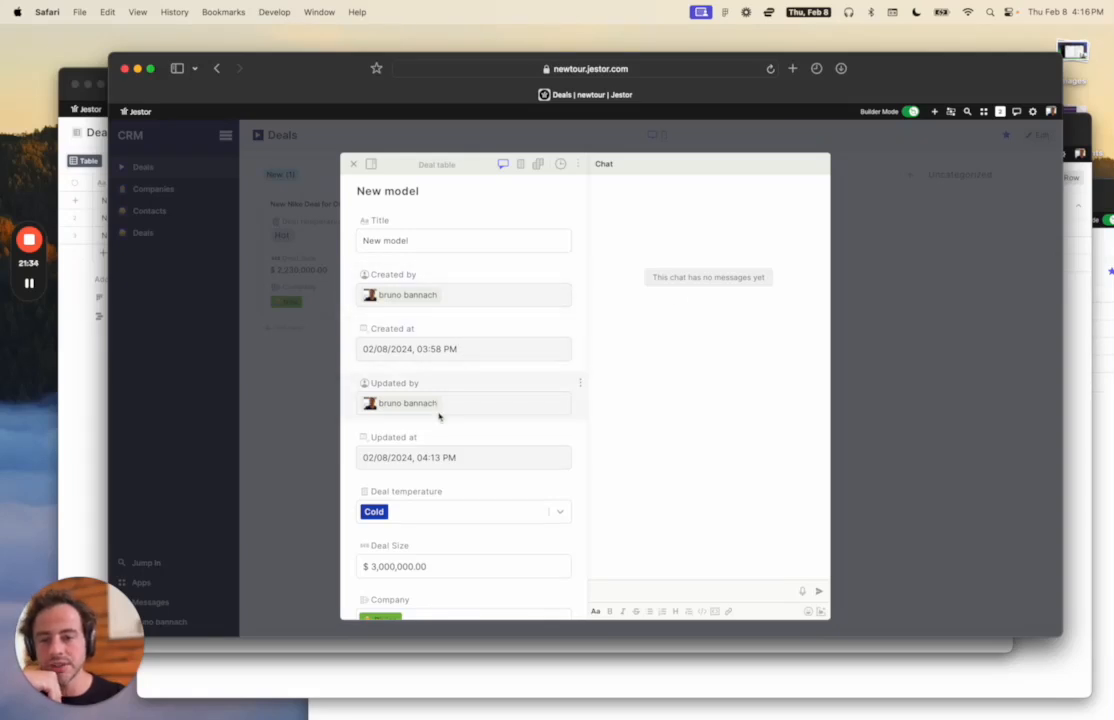
scroll(485, 303, down, 3)
scroll(485, 303, up, 3)
scroll(470, 420, down, 3)
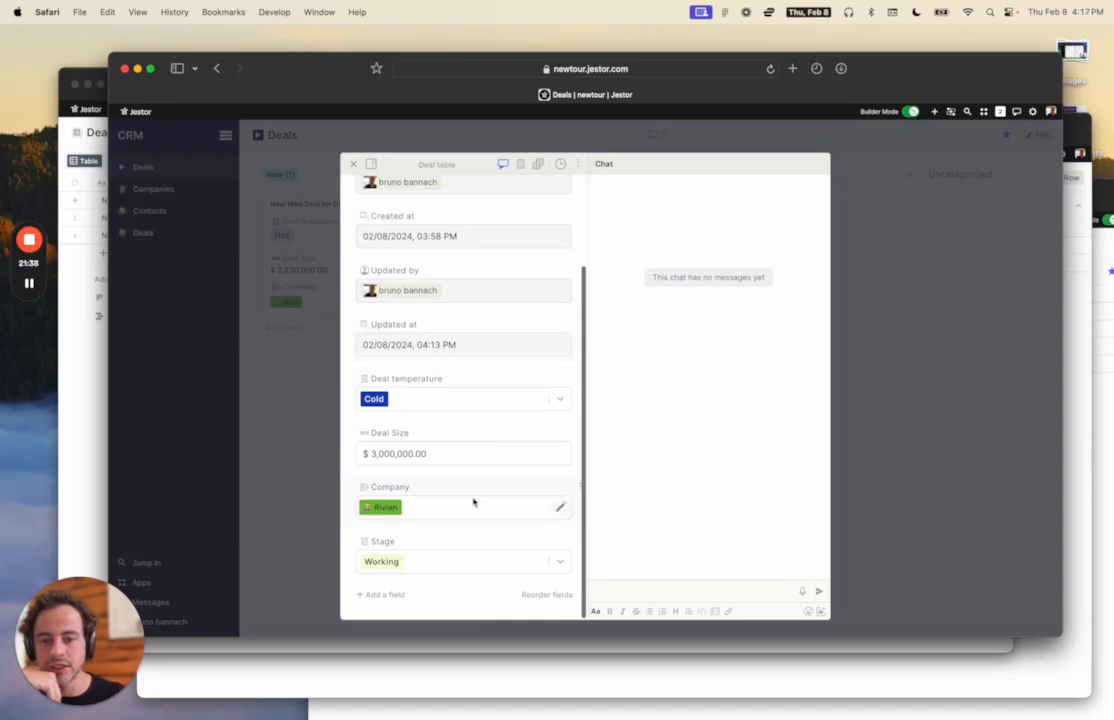
scroll(490, 480, up, 5)
click(921, 369)
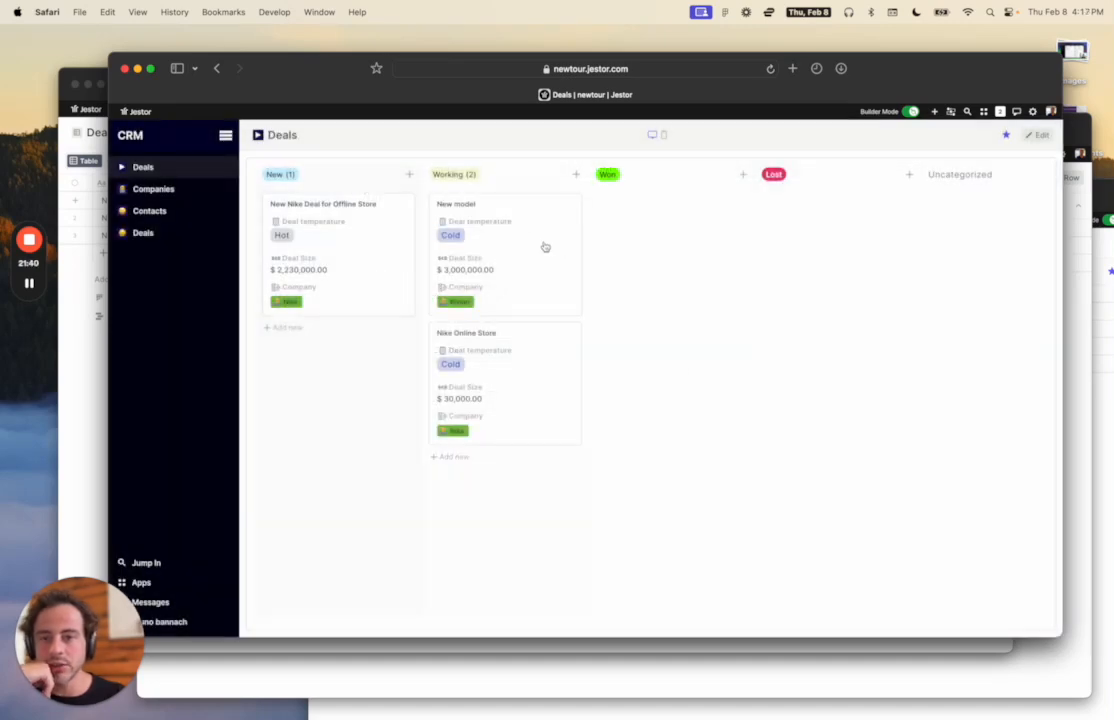
click(496, 213)
click(893, 300)
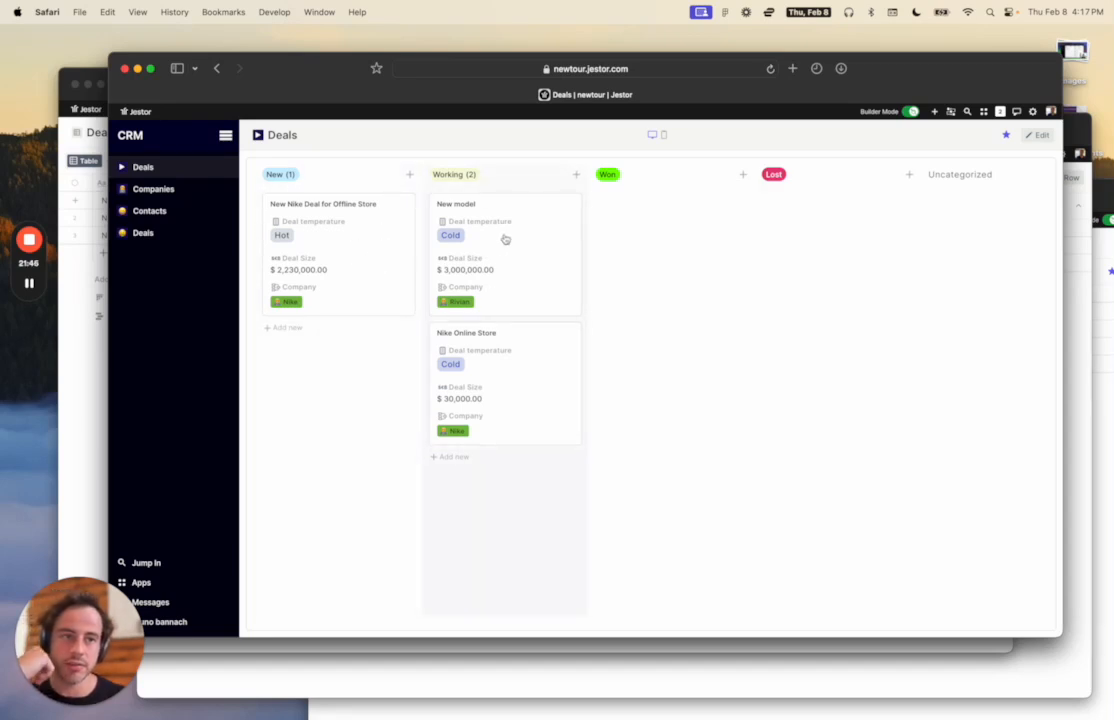
click(159, 233)
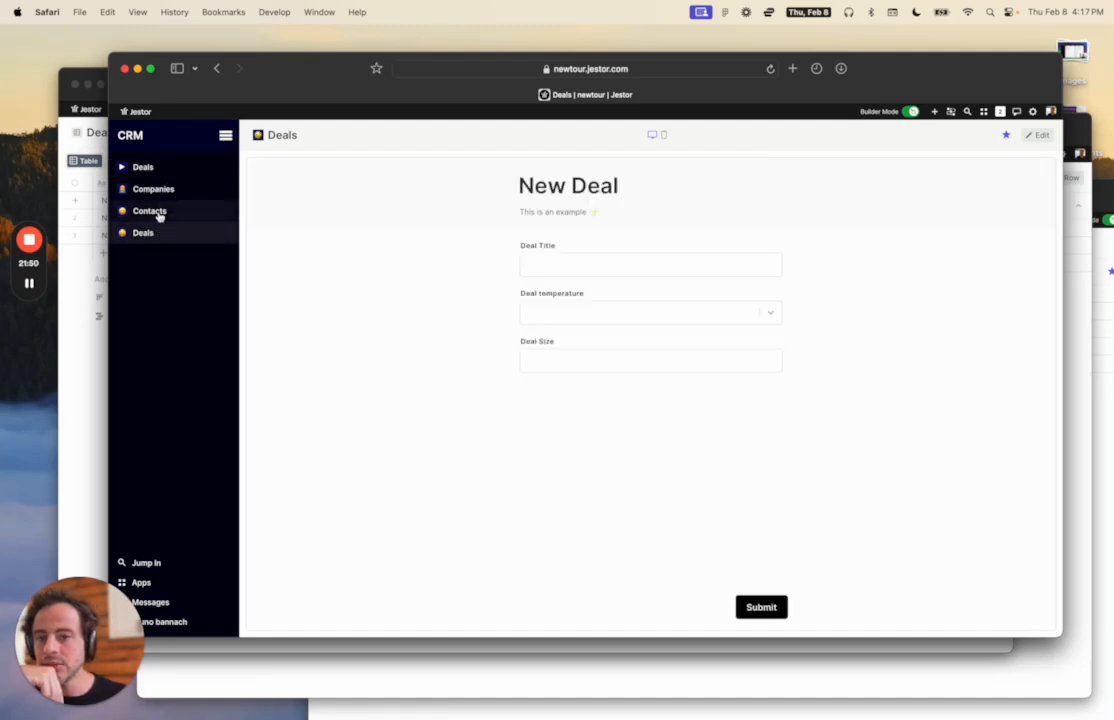
click(158, 211)
click(158, 197)
click(160, 211)
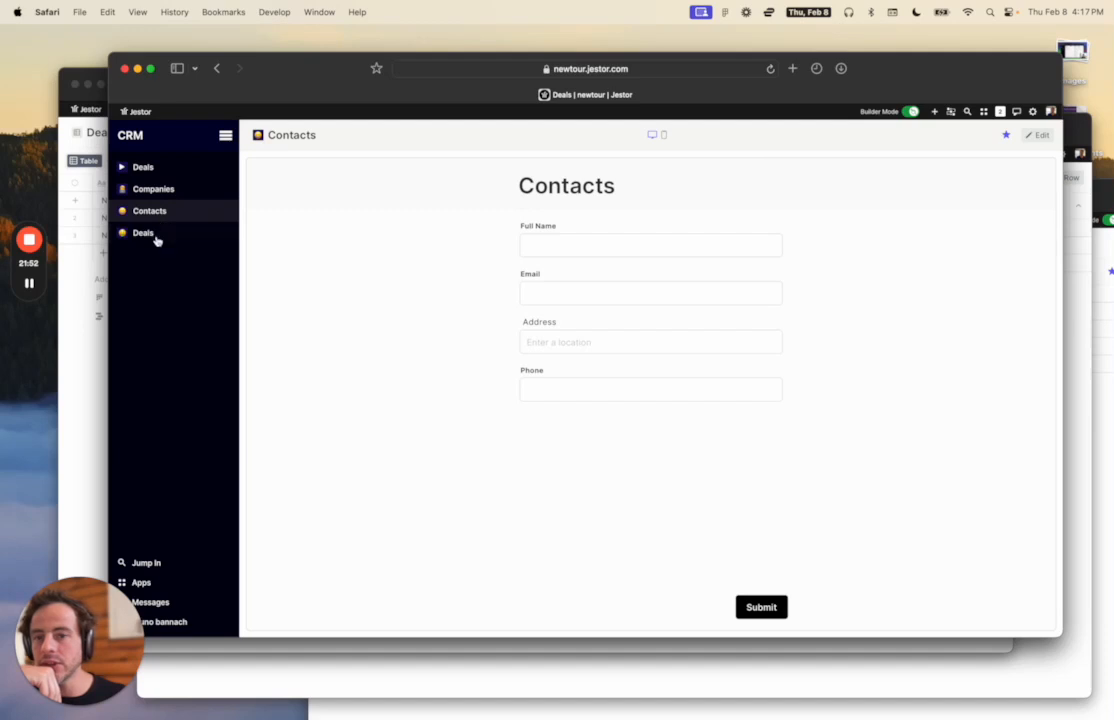
click(156, 237)
click(155, 210)
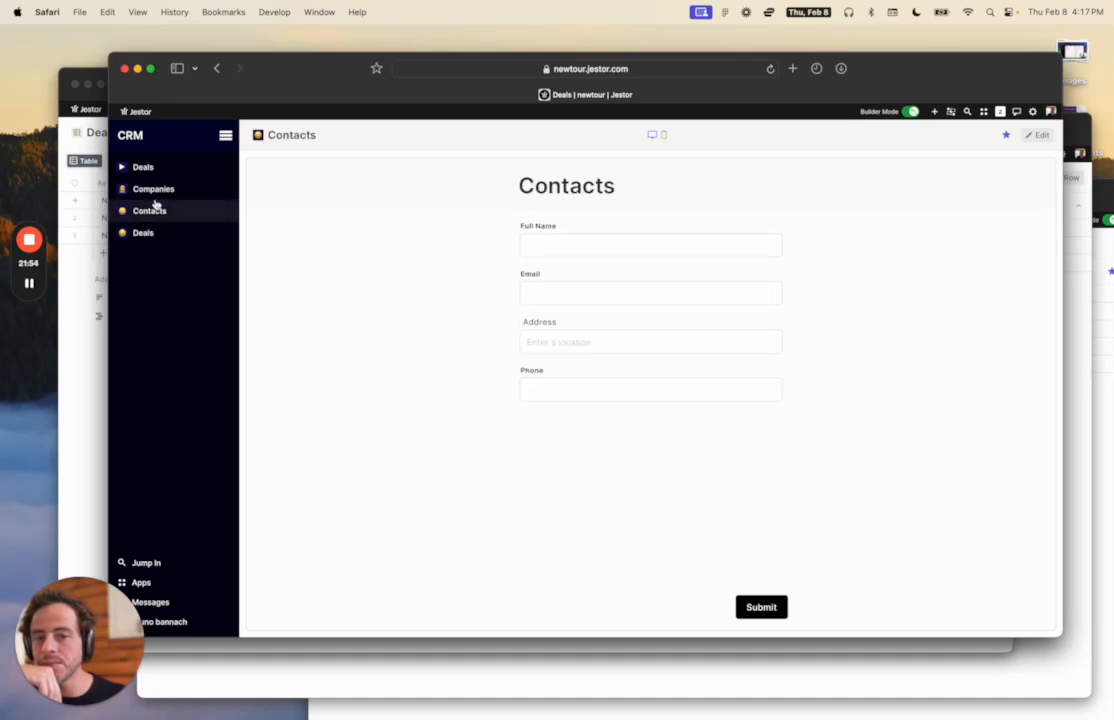
click(156, 190)
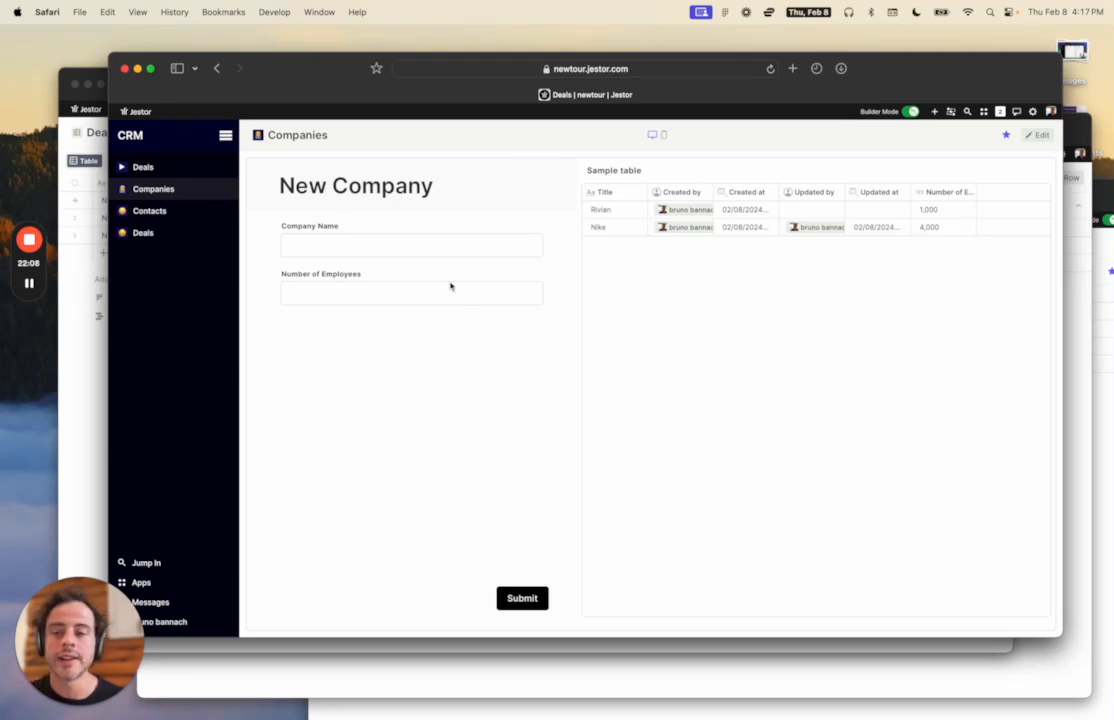
click(933, 112)
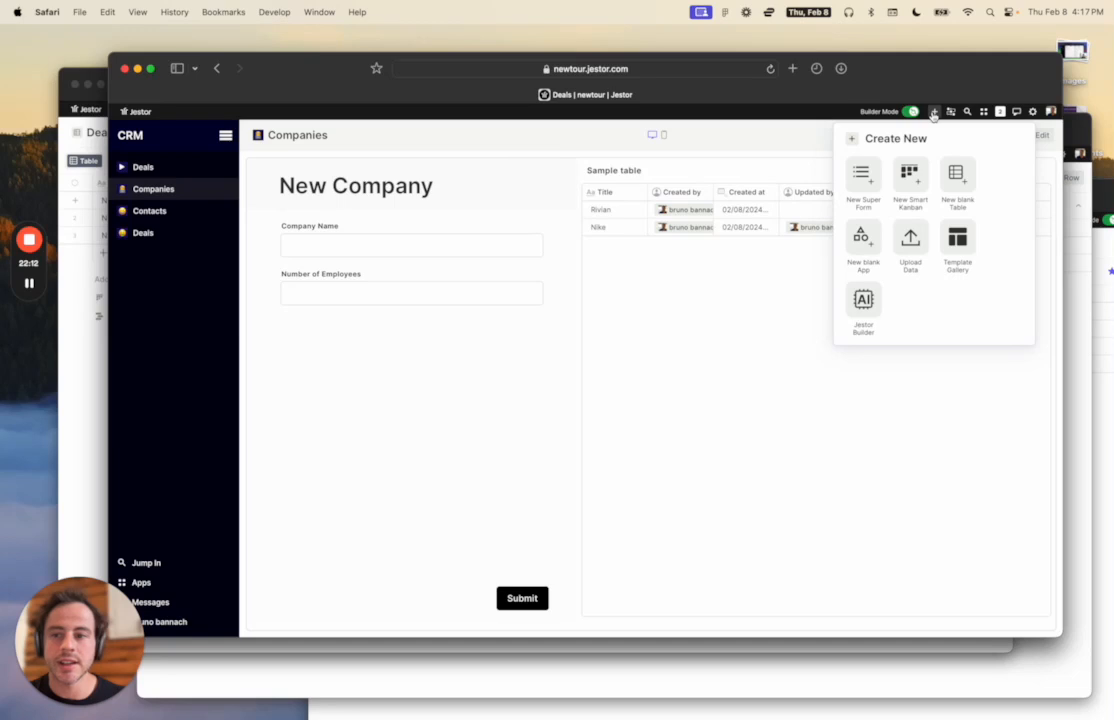
click(427, 495)
click(143, 232)
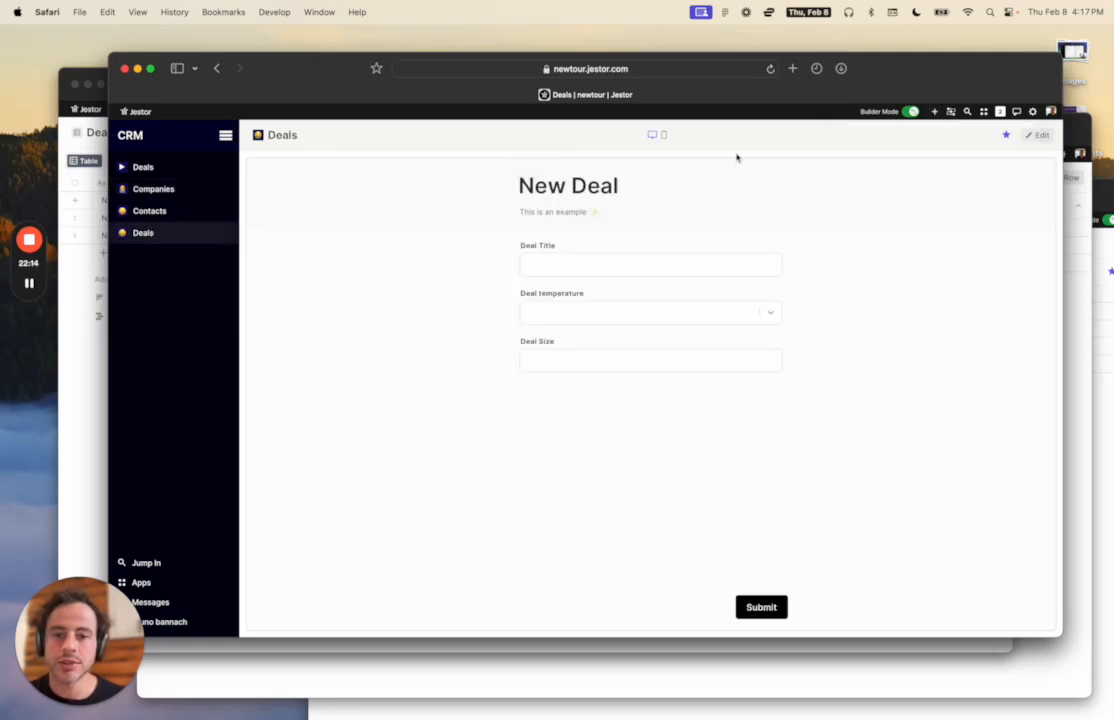
Shrink the New Deal form block to the left half of the Deals page.
click(1040, 134)
drag(825, 629, 490, 620)
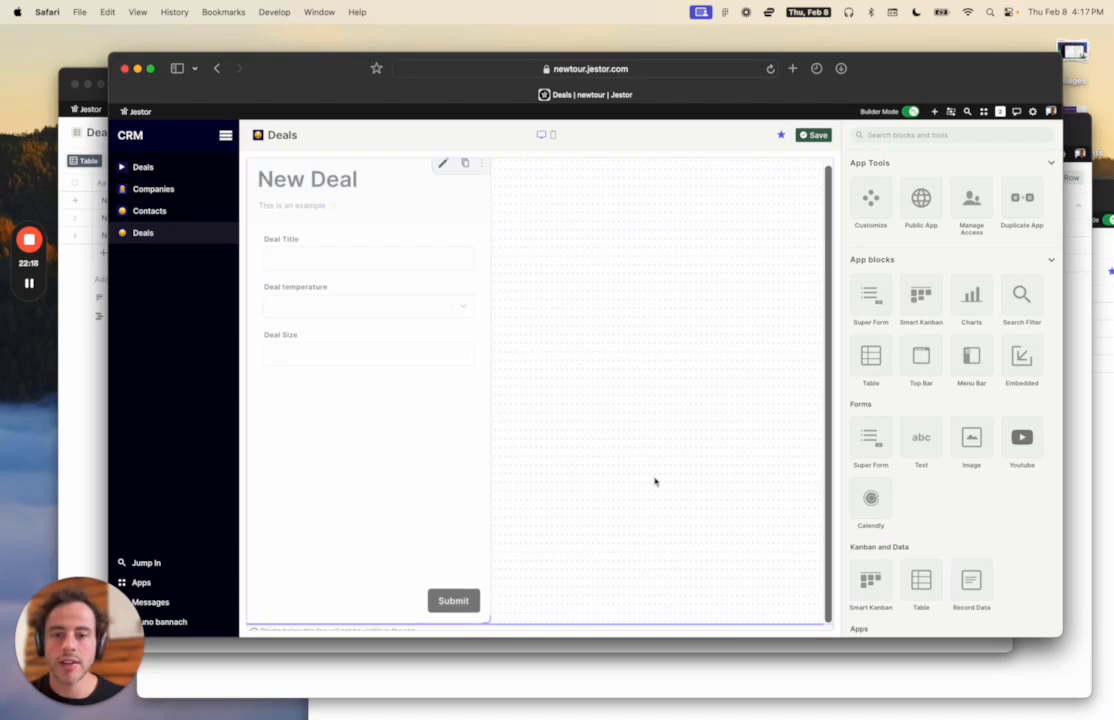
click(852, 152)
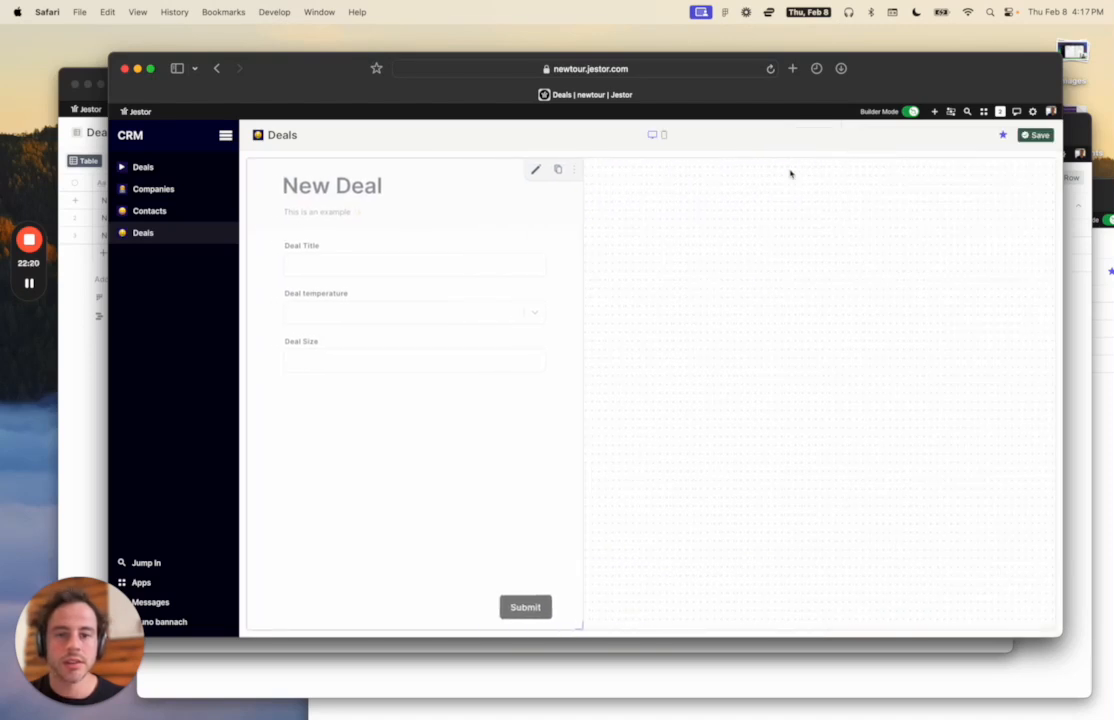
Clone the New Deal form block and place the shortened copy in the right column.
click(560, 174)
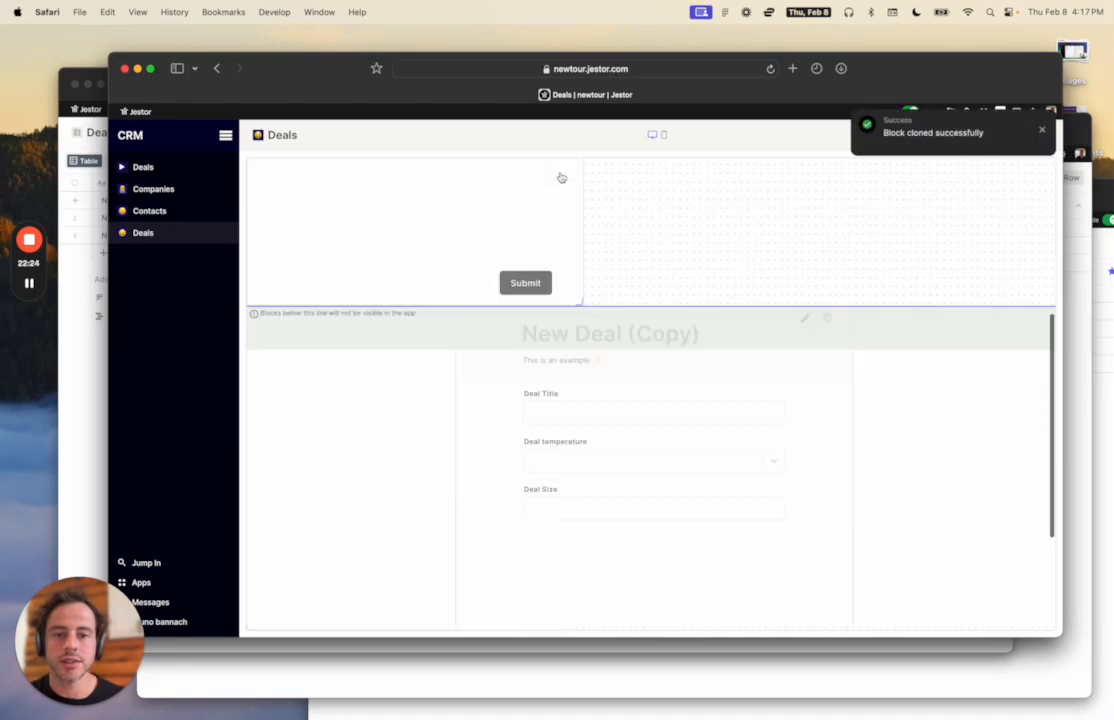
scroll(561, 178, down, 4)
scroll(705, 312, up, 1)
drag(709, 317, 853, 249)
scroll(960, 480, down, 2)
drag(994, 627, 1017, 605)
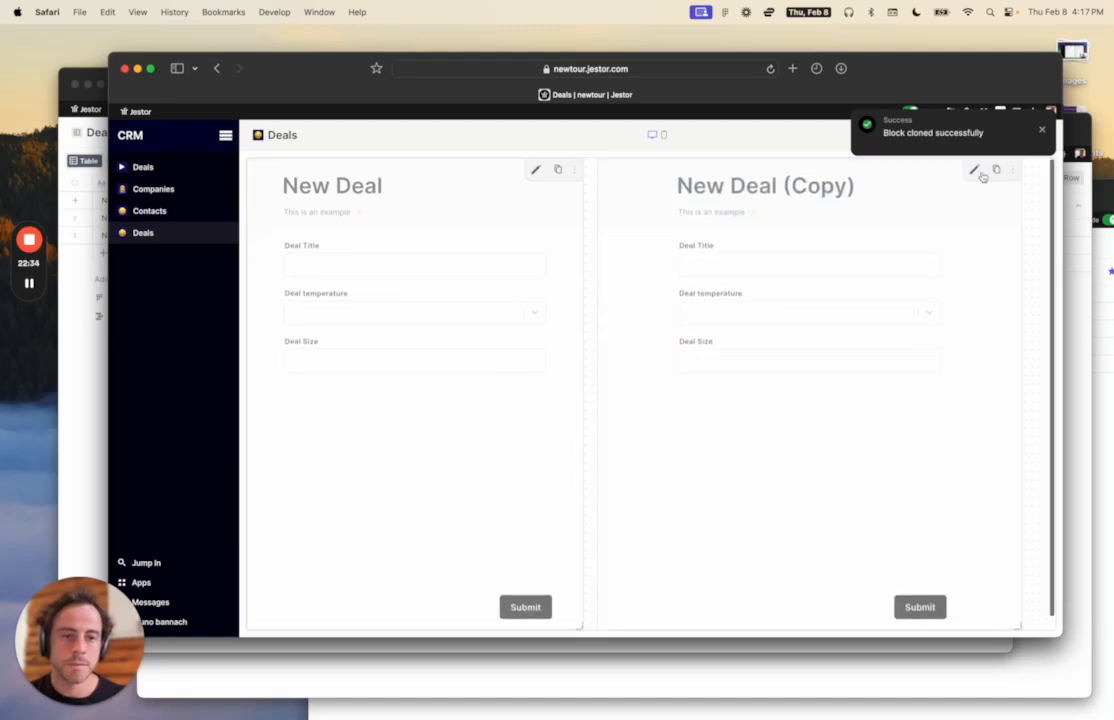
click(975, 171)
Title the copied form 'Deal Update' with description 'Update your deal information'.
triple_click(896, 270)
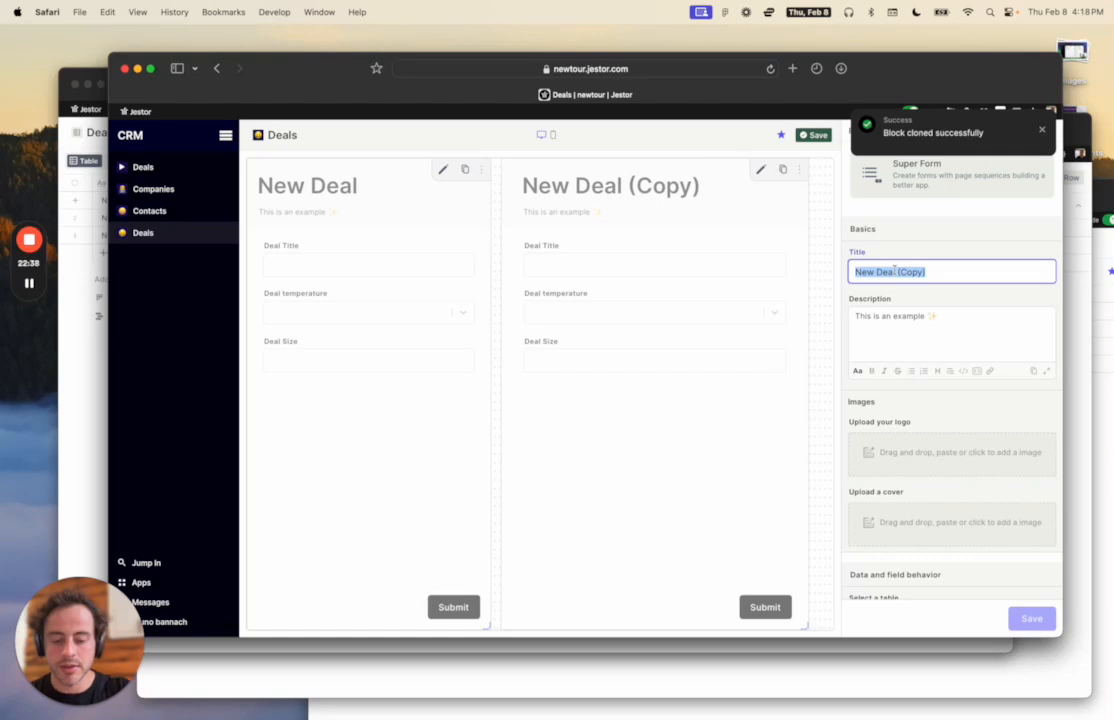
text(Deal )
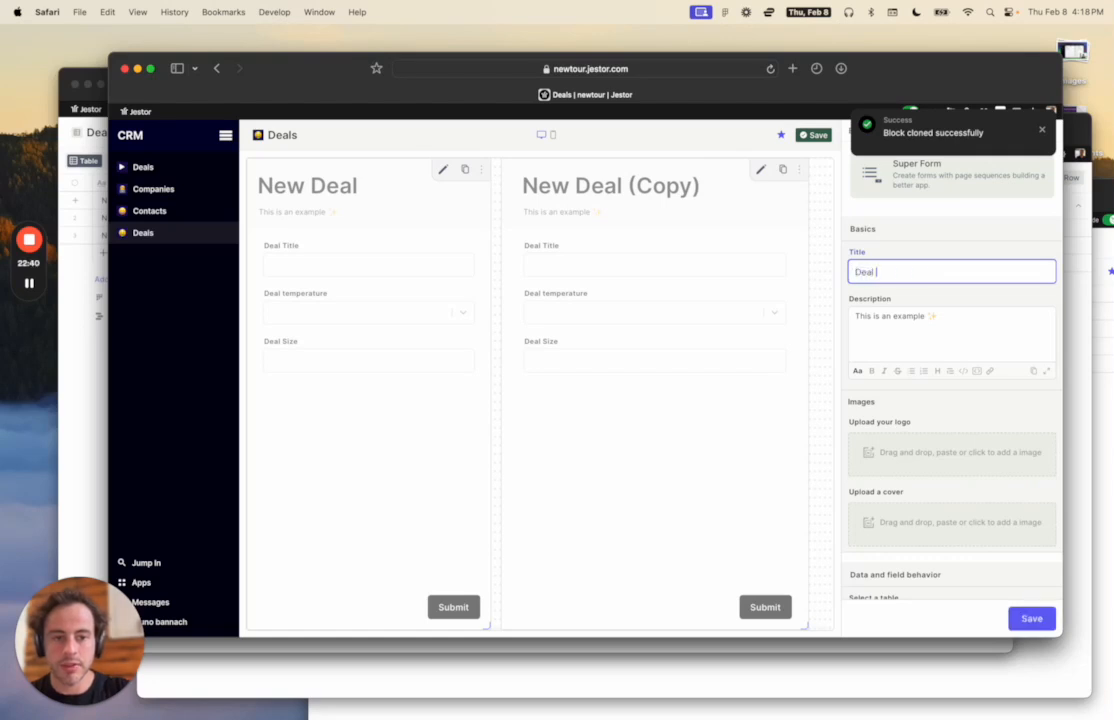
text(Update)
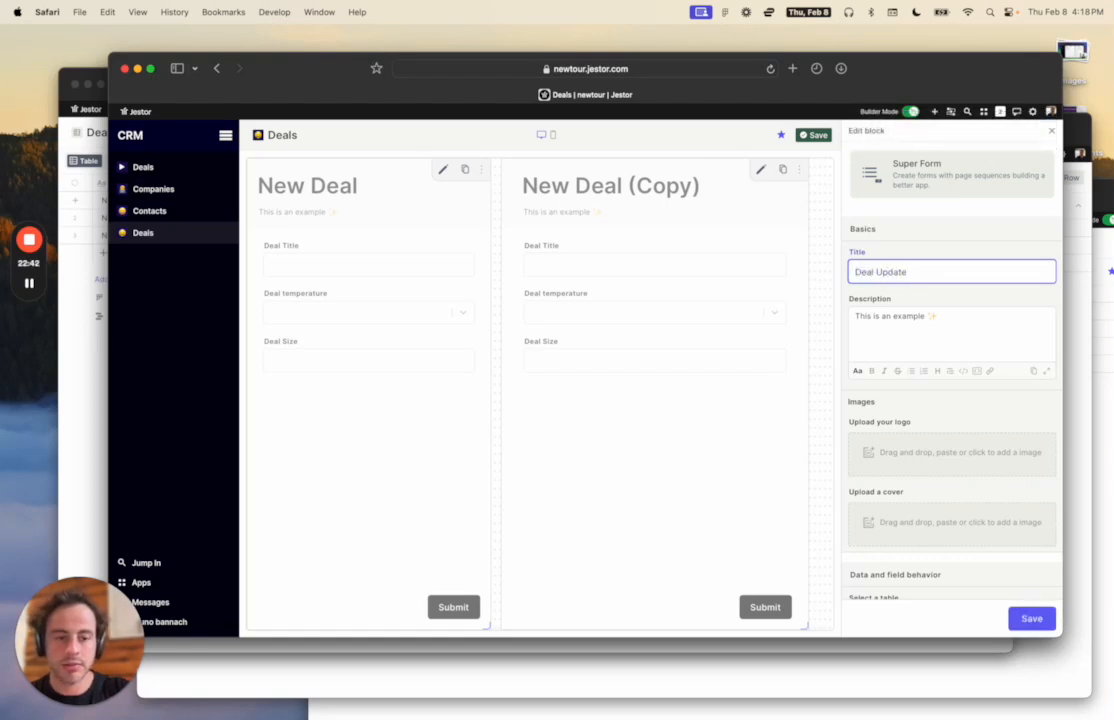
key(Tab)
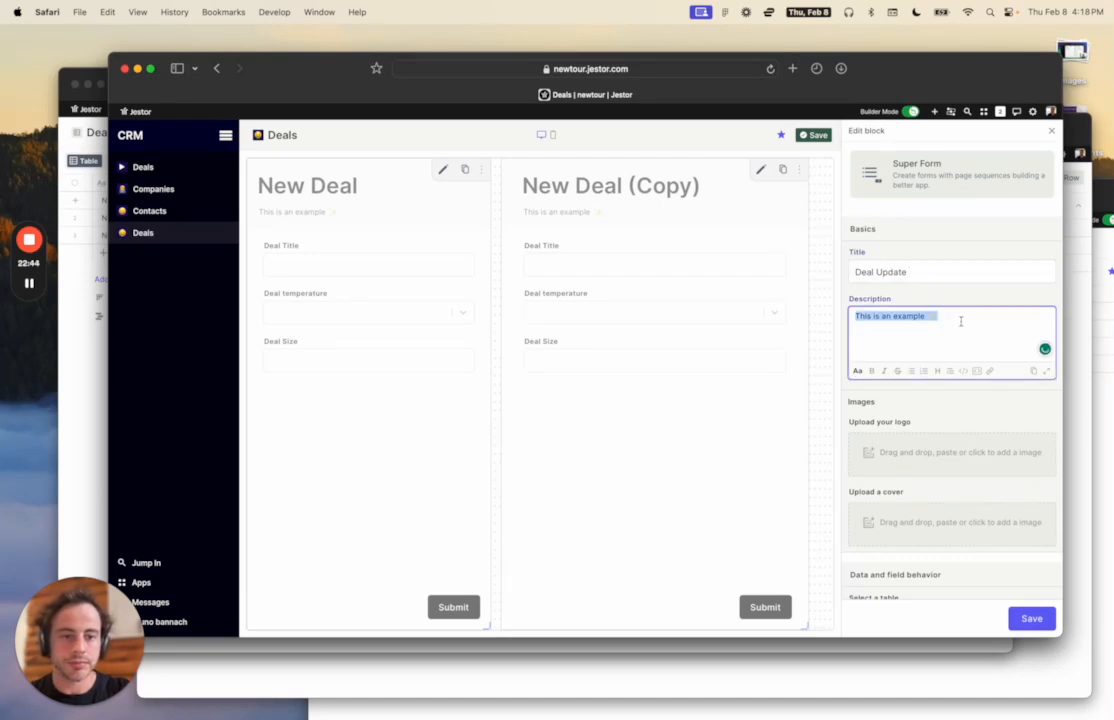
text(Update your deal information)
scroll(1016, 339, down, 3)
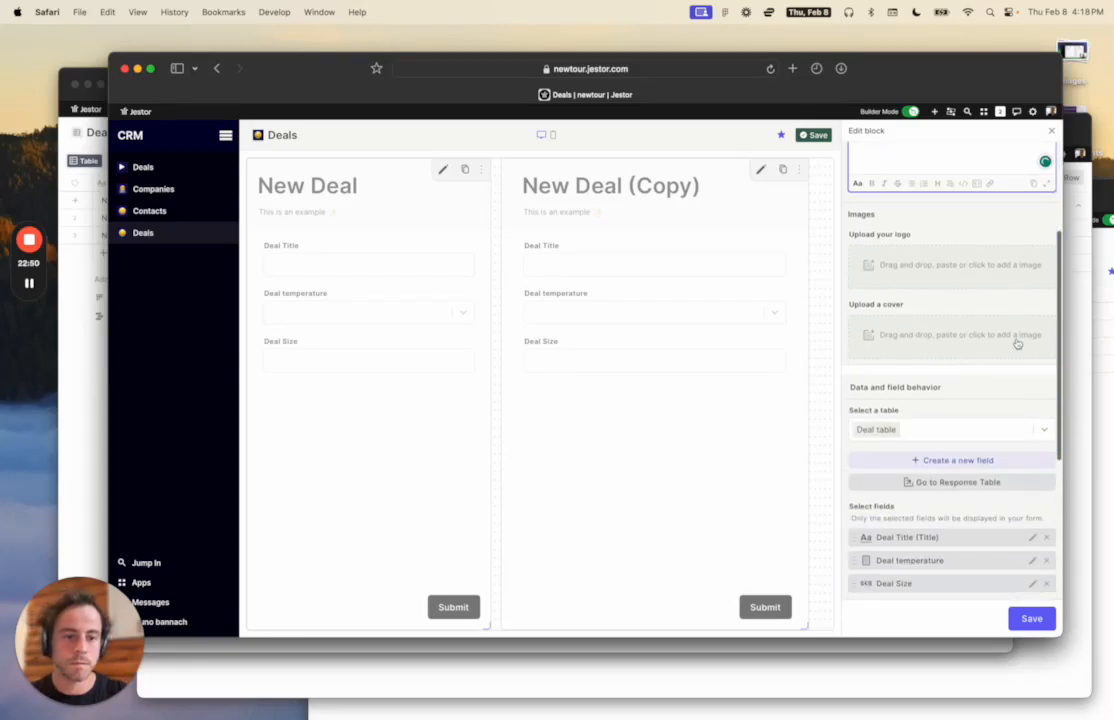
scroll(1016, 342, down, 5)
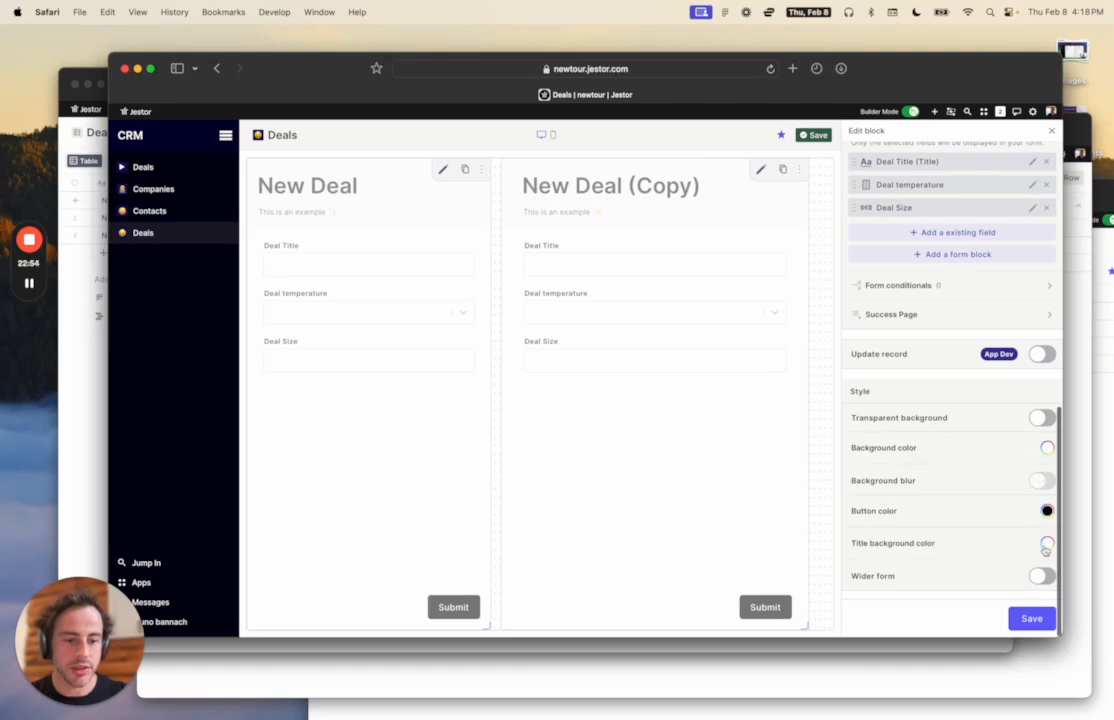
Set the form's title background to dark navy and its button colour to light green.
click(1046, 545)
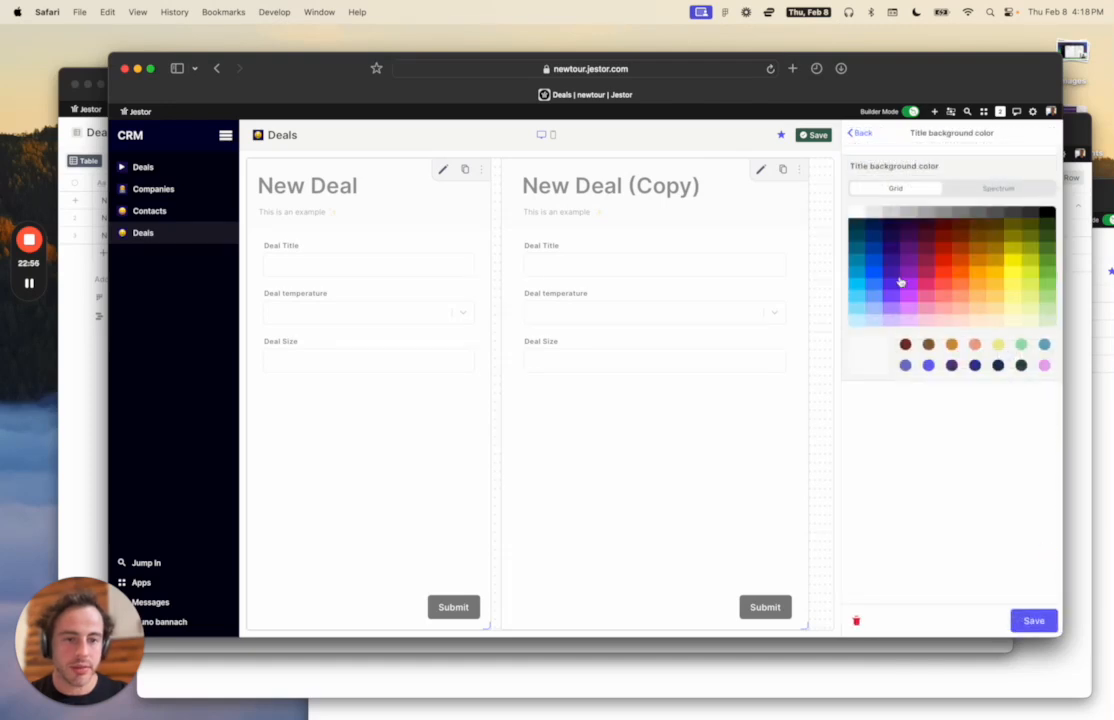
click(895, 233)
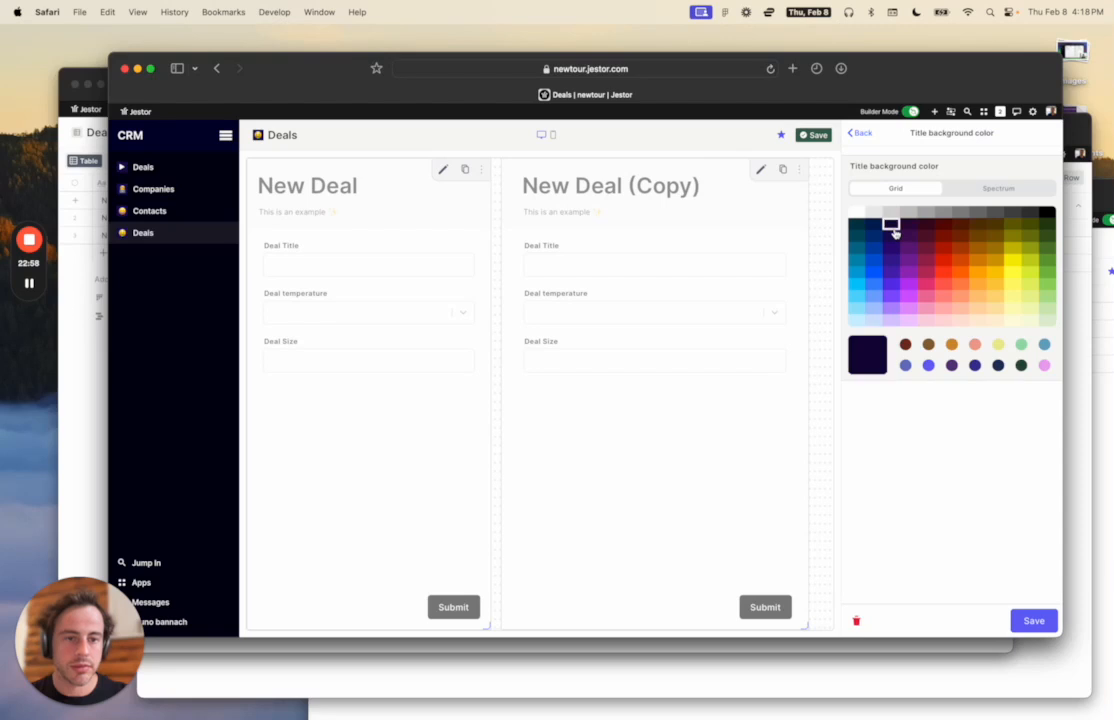
click(1032, 621)
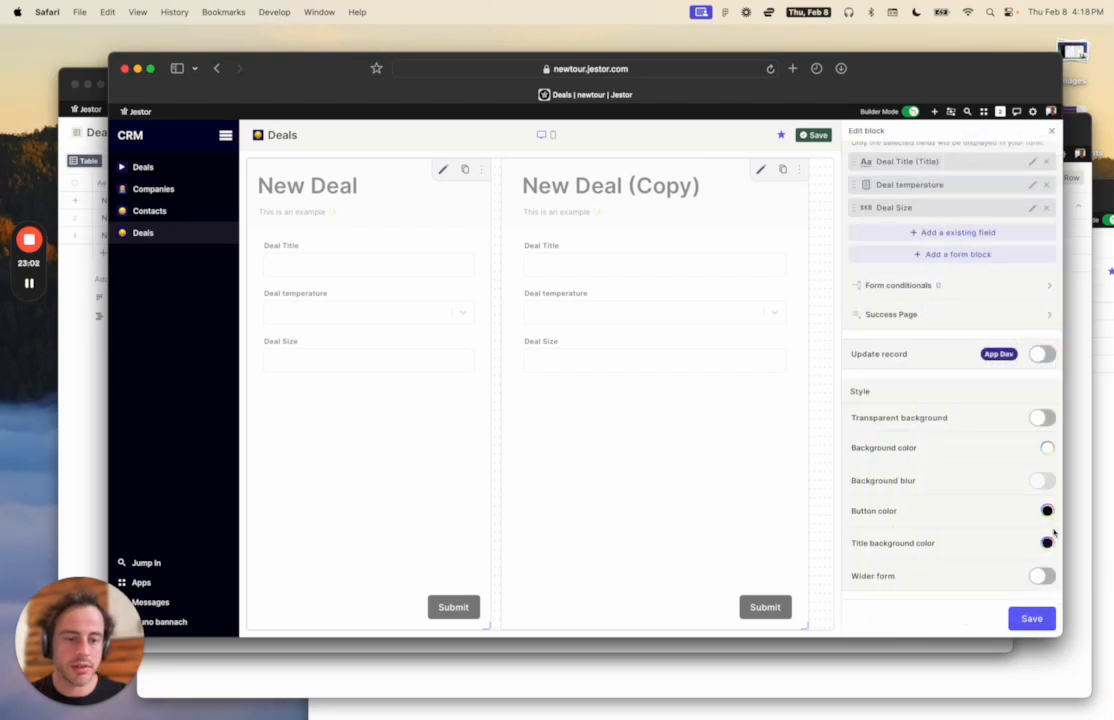
click(1047, 511)
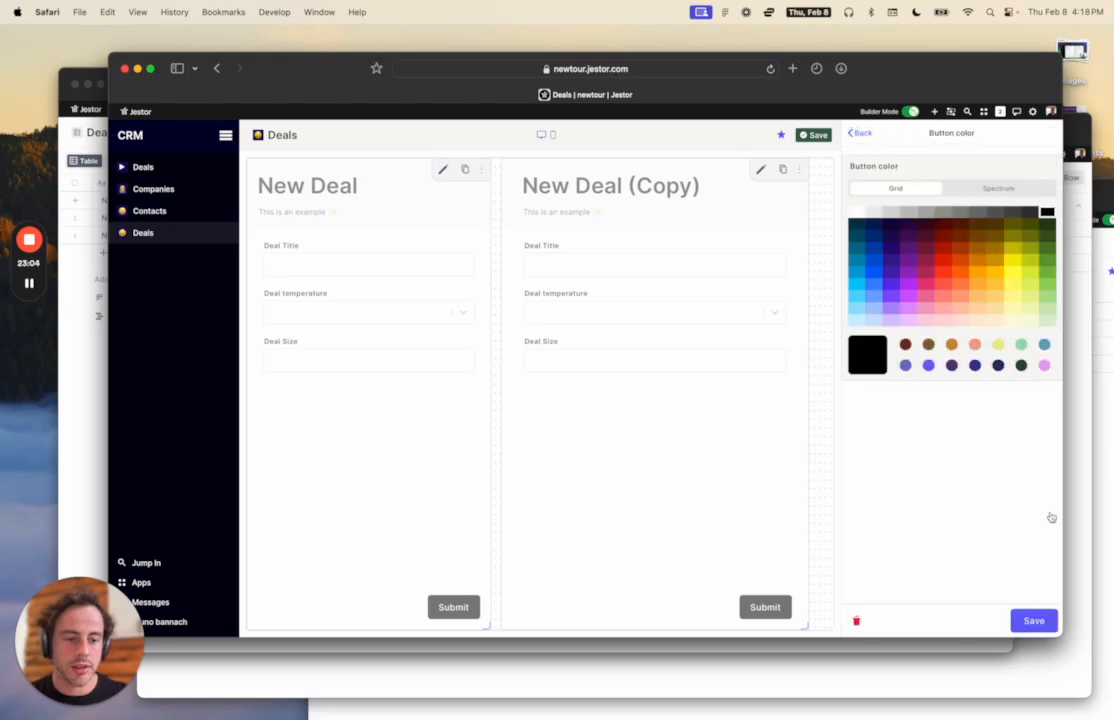
click(1024, 345)
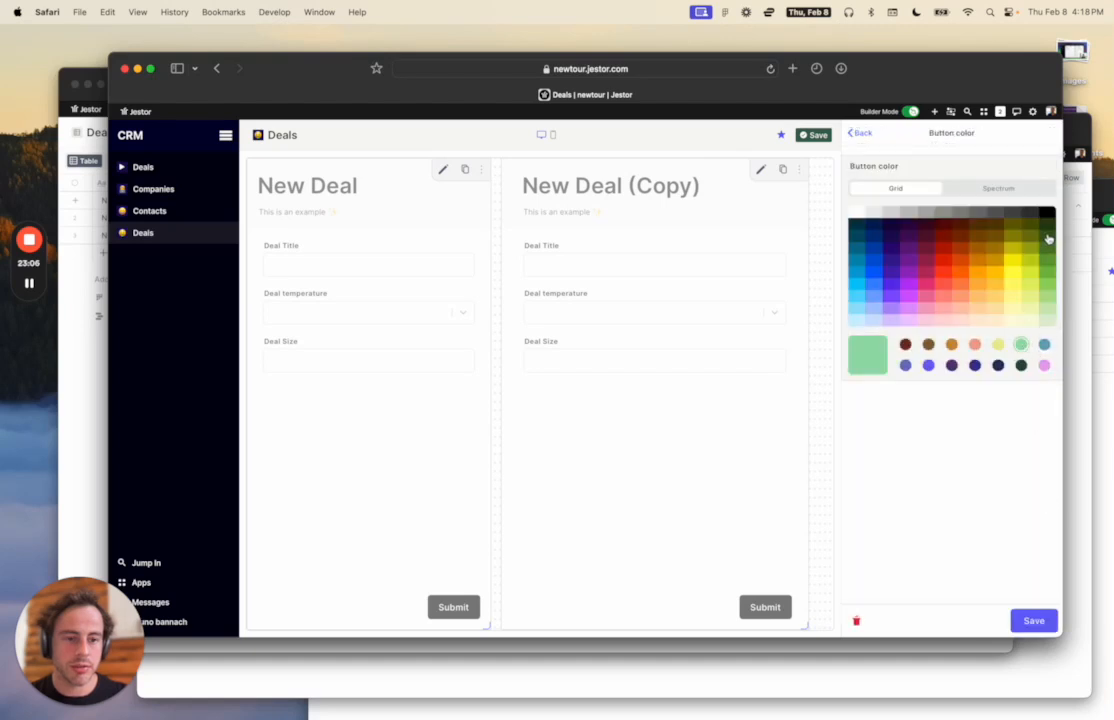
click(1033, 622)
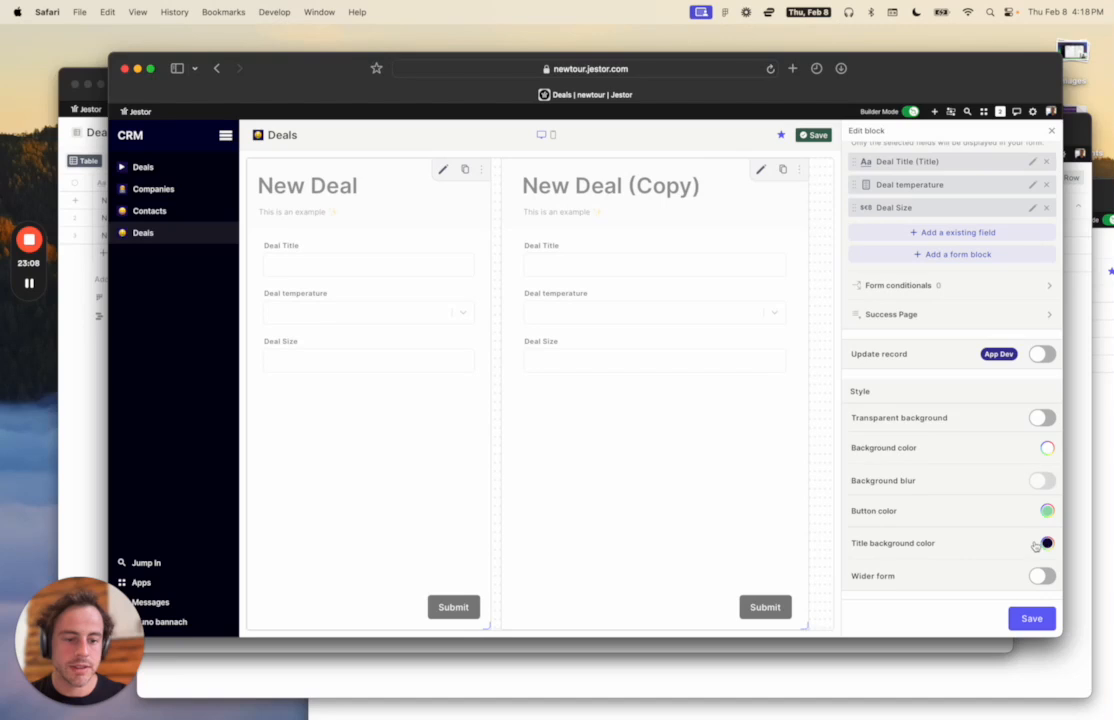
Set the form background to near-white #f9f9f9 and save the style settings.
click(1046, 448)
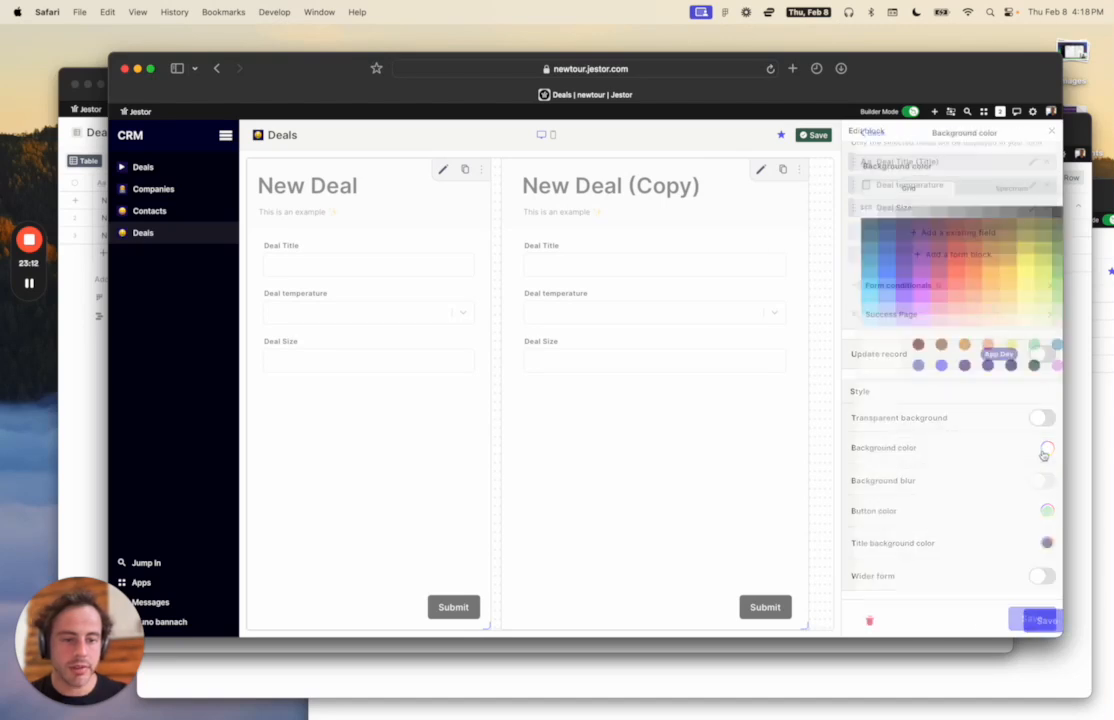
click(872, 213)
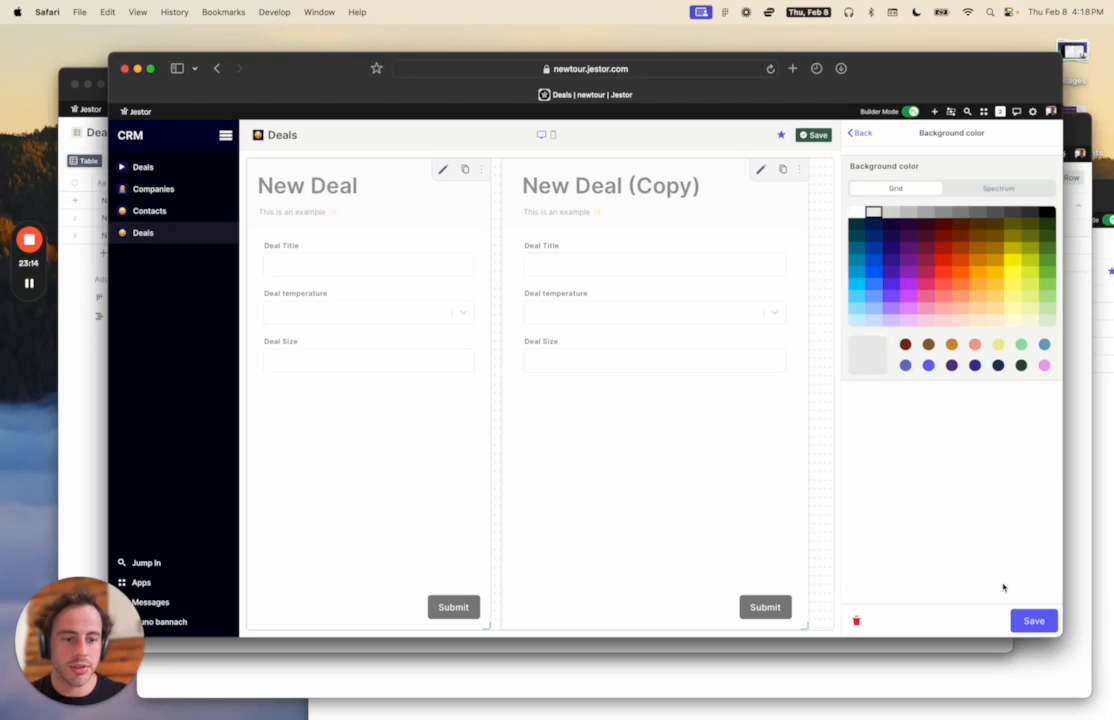
click(998, 188)
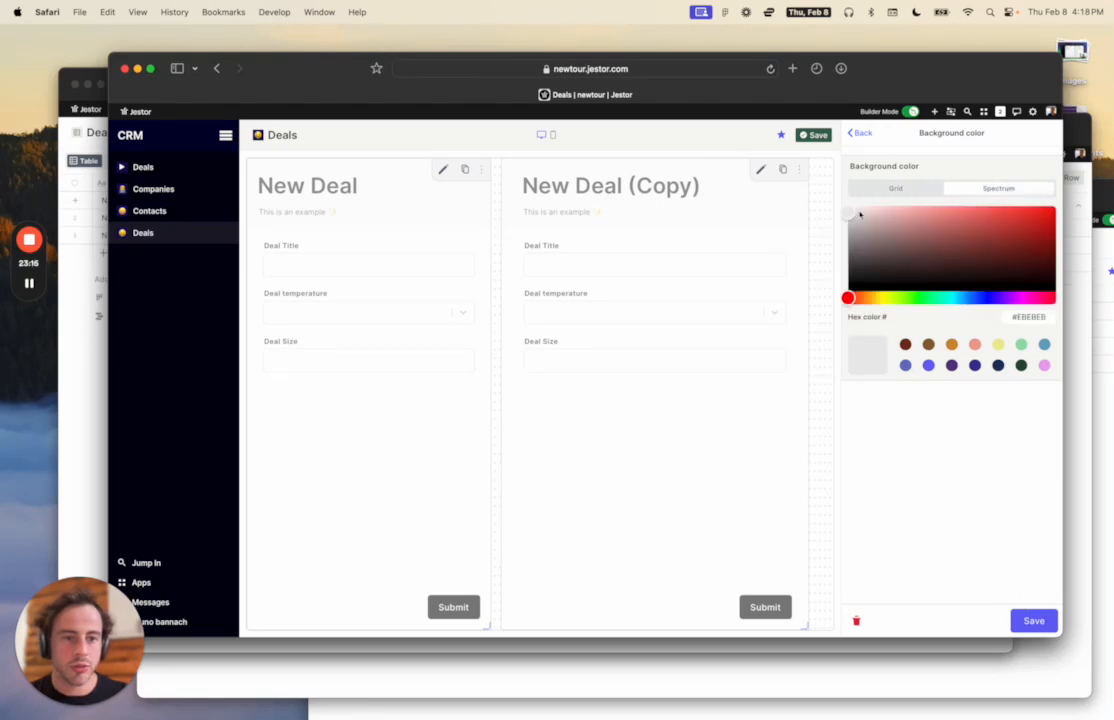
drag(849, 213, 847, 210)
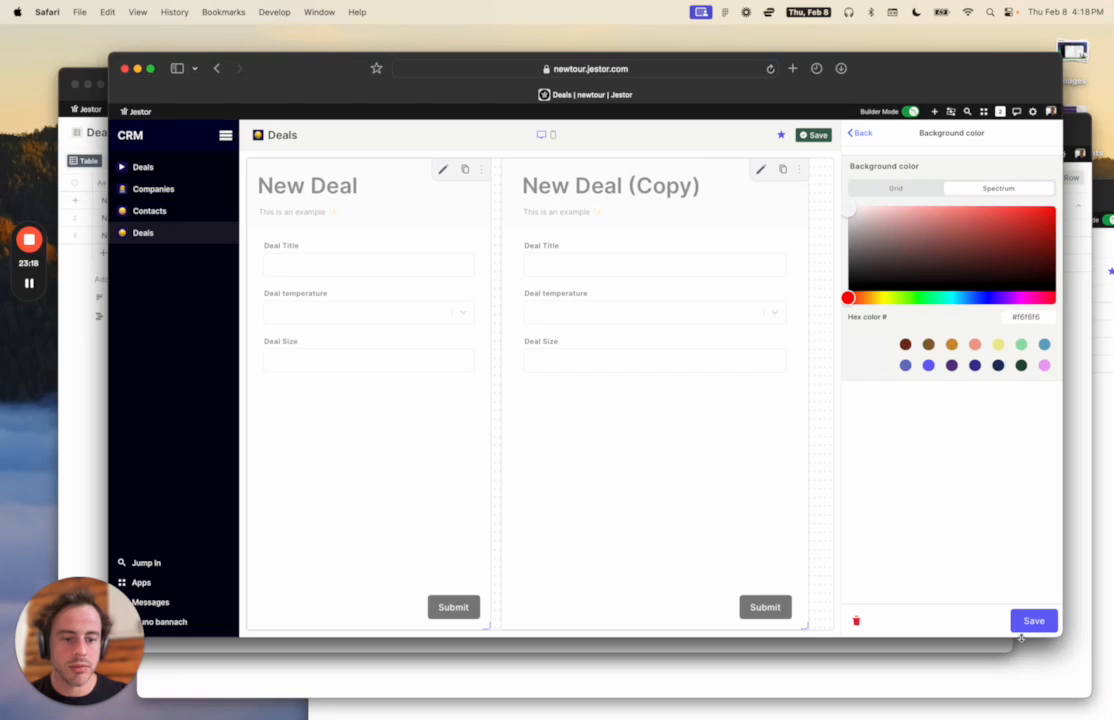
click(1024, 626)
scroll(951, 441, up, 10)
click(1031, 618)
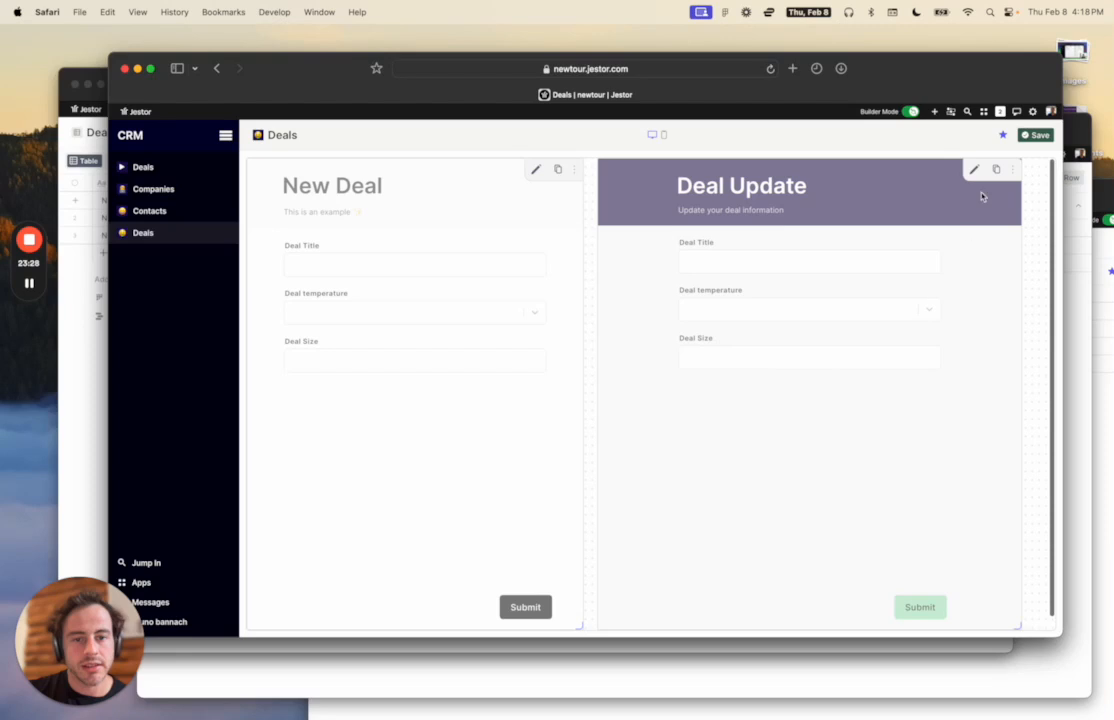
Save the Deals page changes and return to the Deals kanban board.
click(1040, 135)
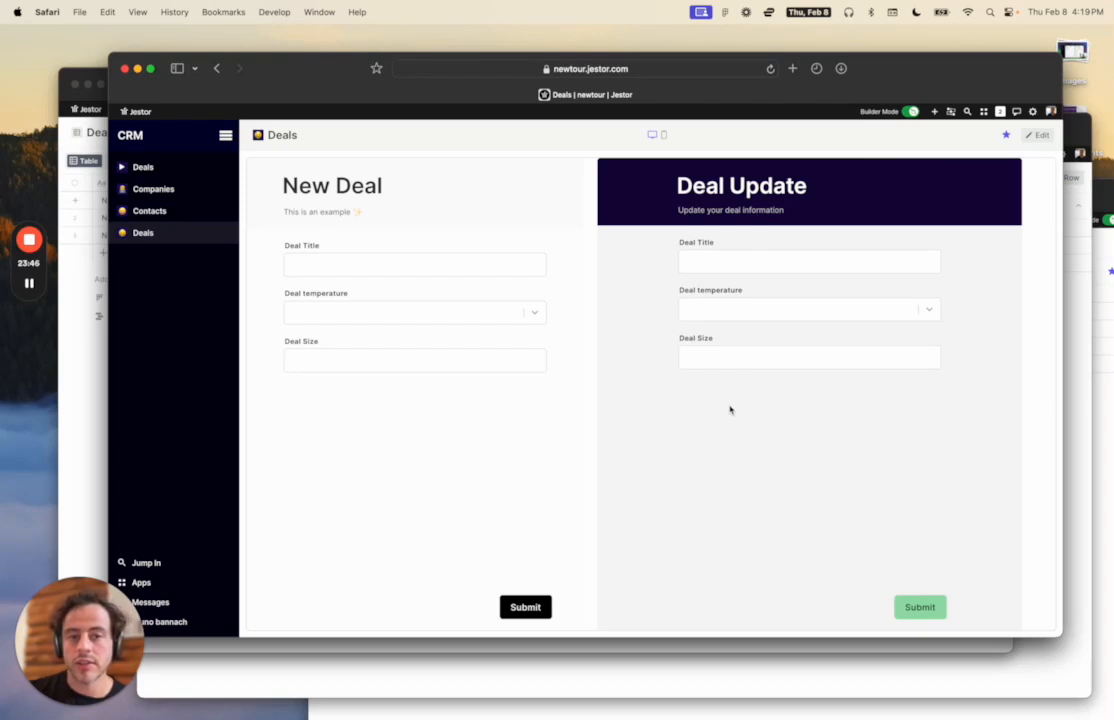
click(178, 168)
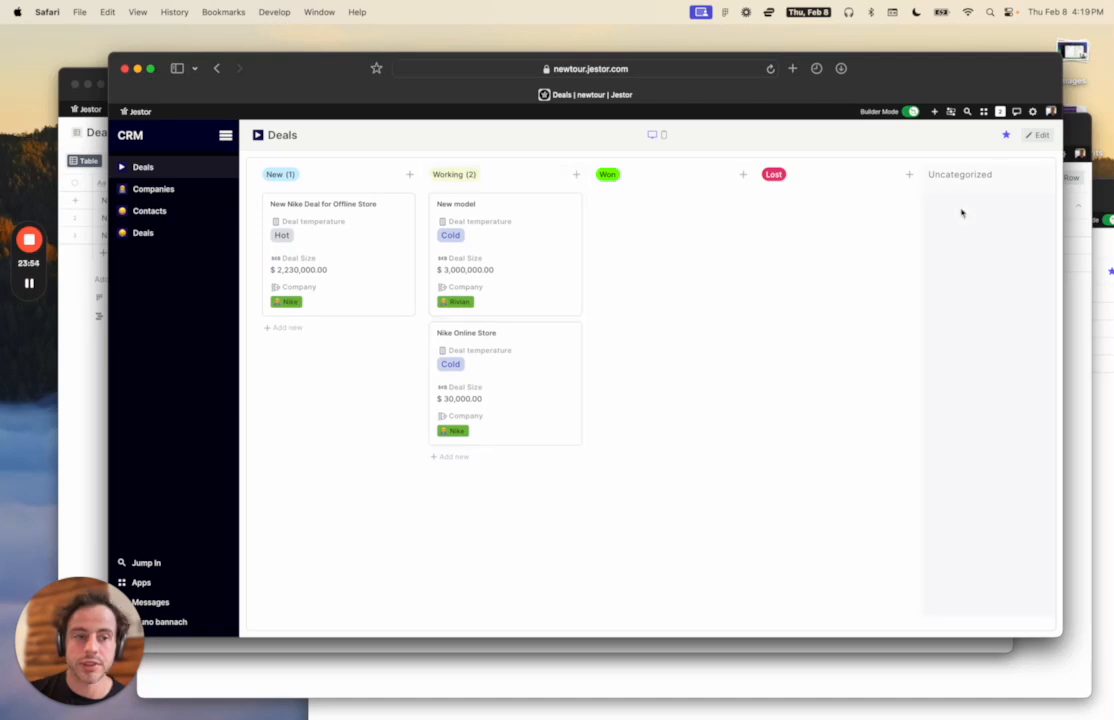
In the kanban block settings, turn off 'Follow standard table rules' for record updates.
click(1037, 138)
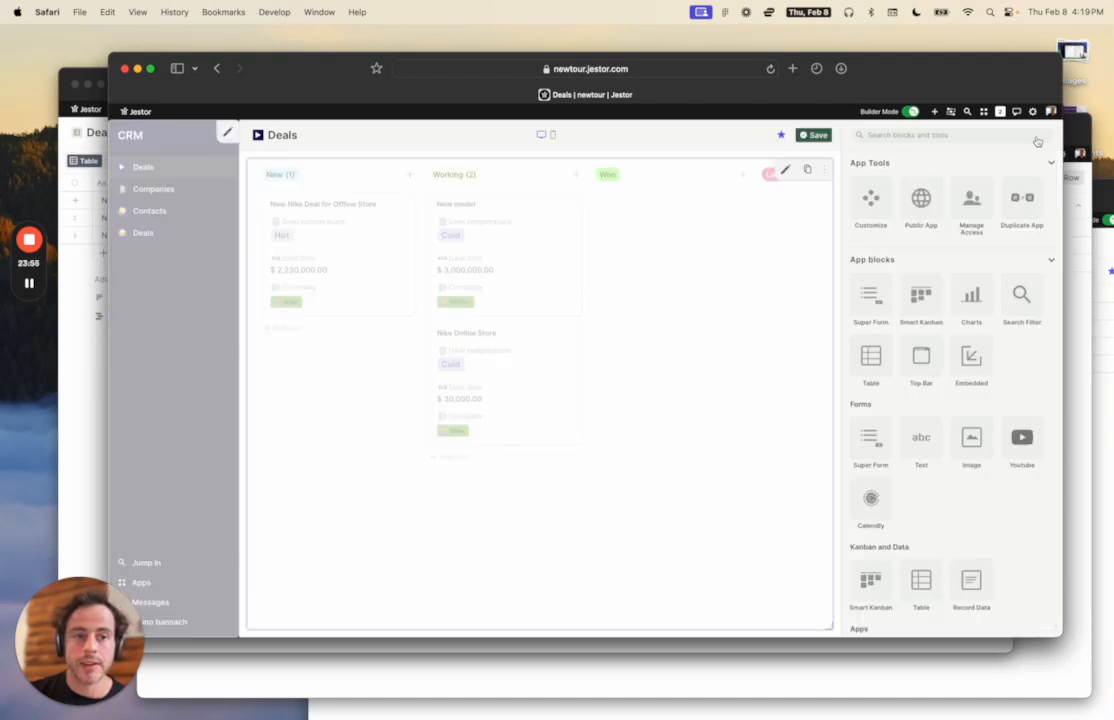
click(784, 171)
scroll(967, 286, down, 10)
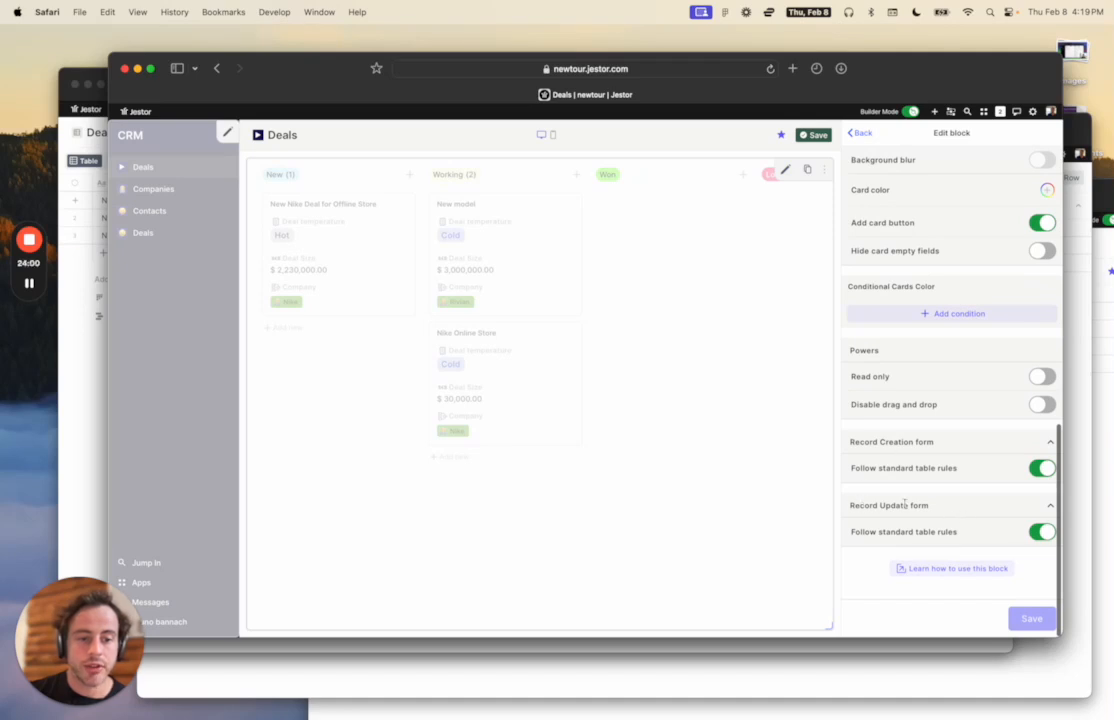
click(1040, 535)
scroll(980, 537, down, 2)
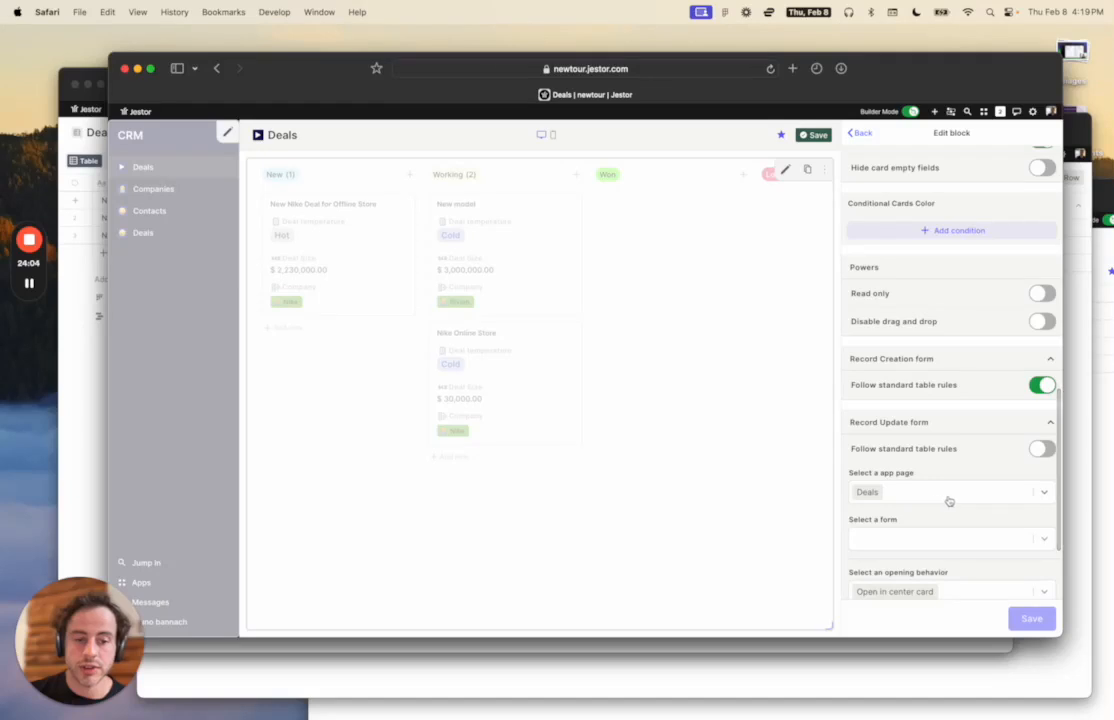
Use the Deals page's Deal Update form for updates, showing connected tables and chat.
click(947, 536)
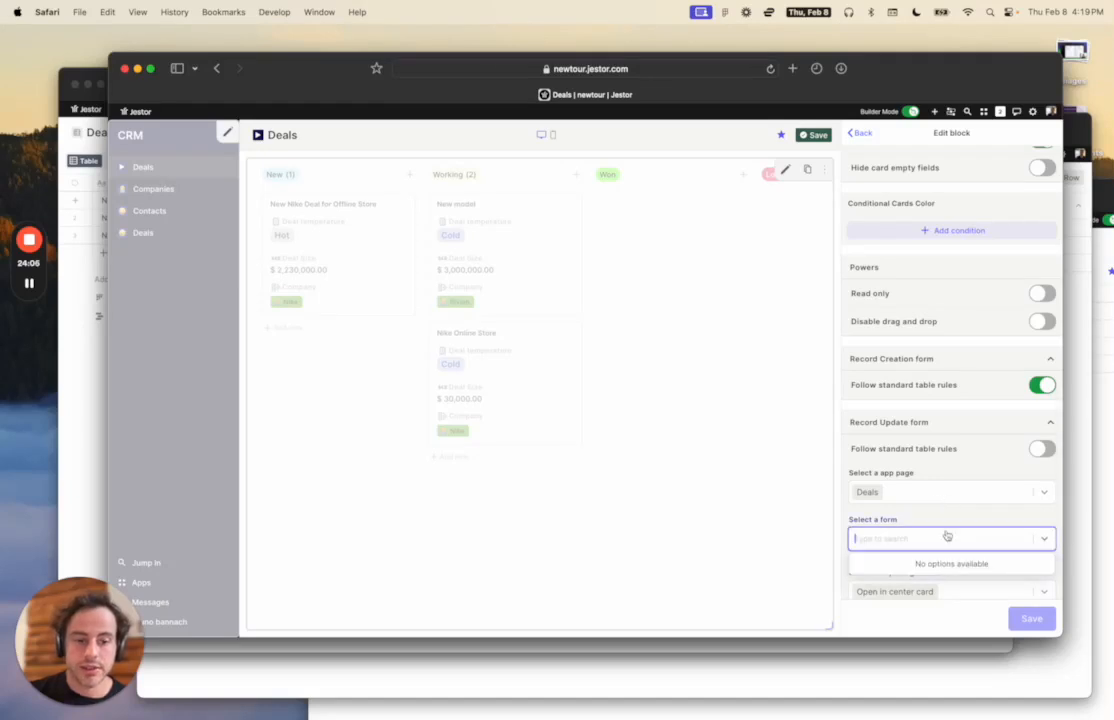
click(933, 495)
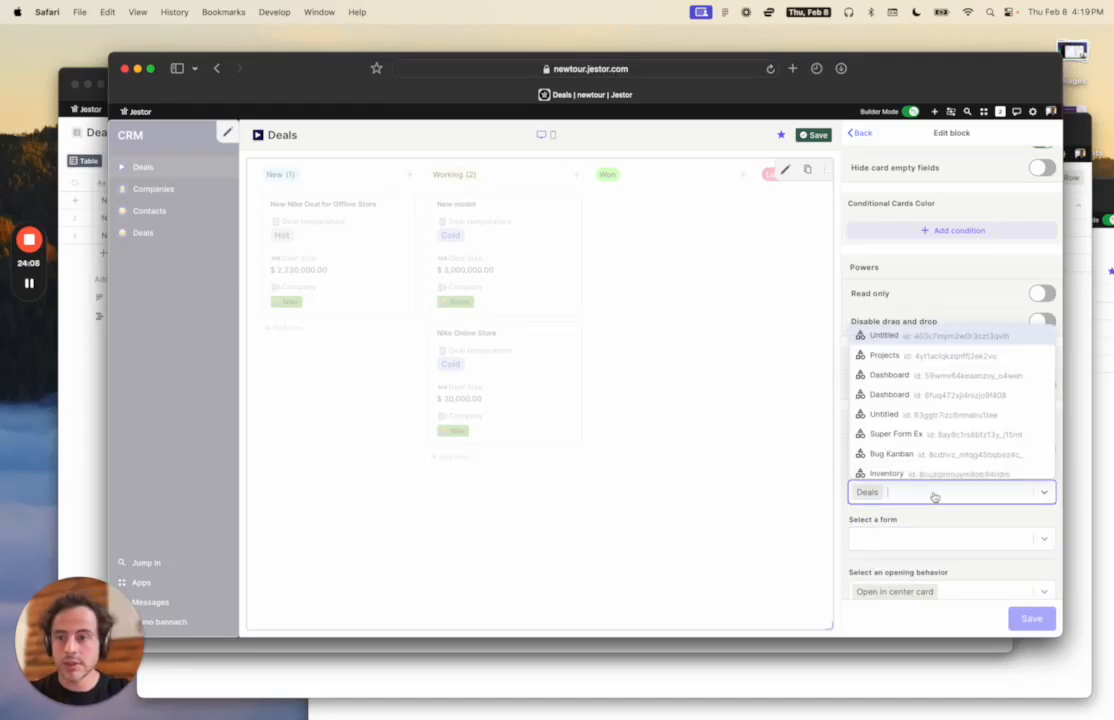
text(deal)
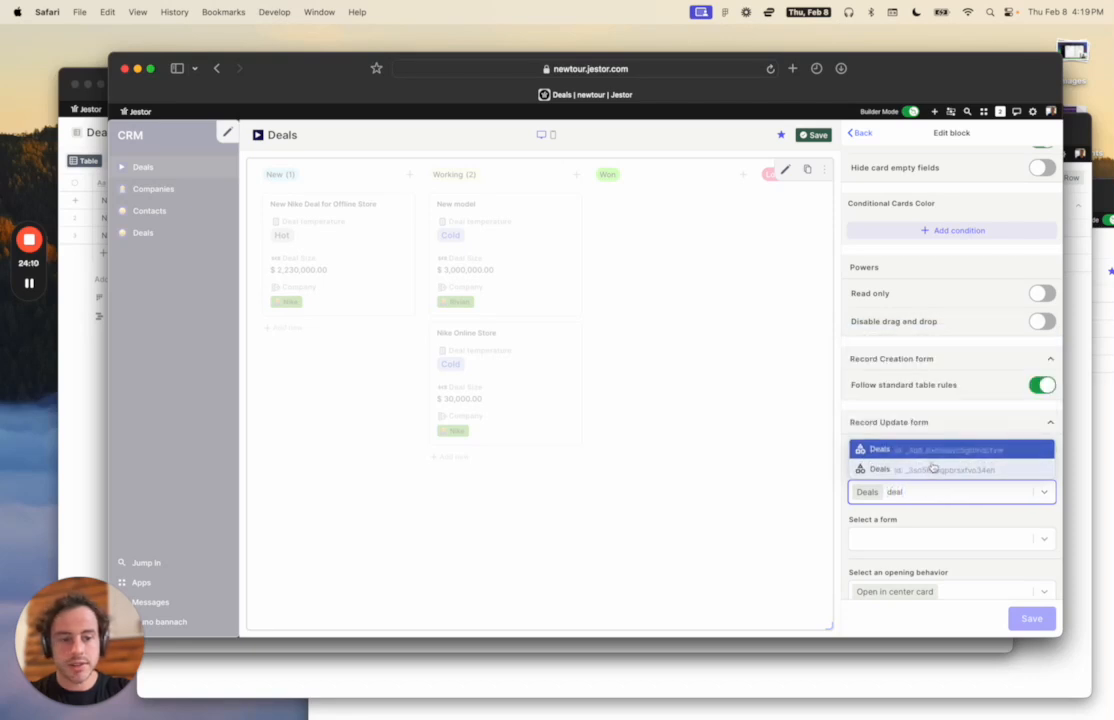
click(935, 467)
click(934, 537)
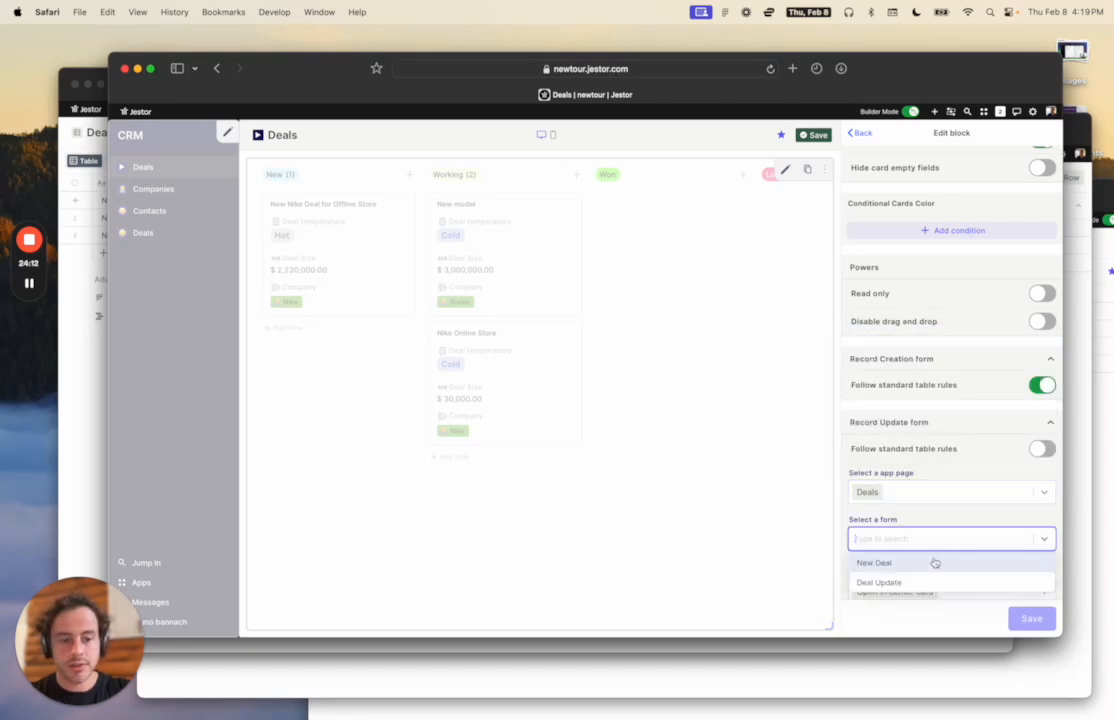
click(928, 583)
scroll(940, 515, down, 2)
scroll(940, 515, down, 3)
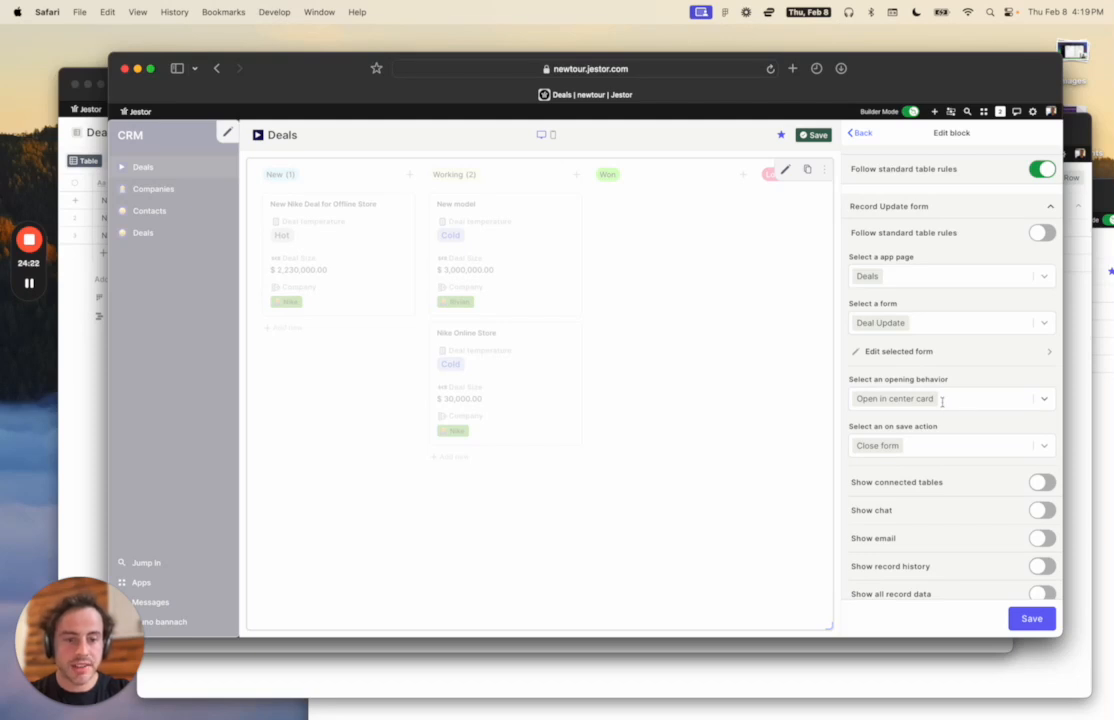
scroll(940, 405, down, 3)
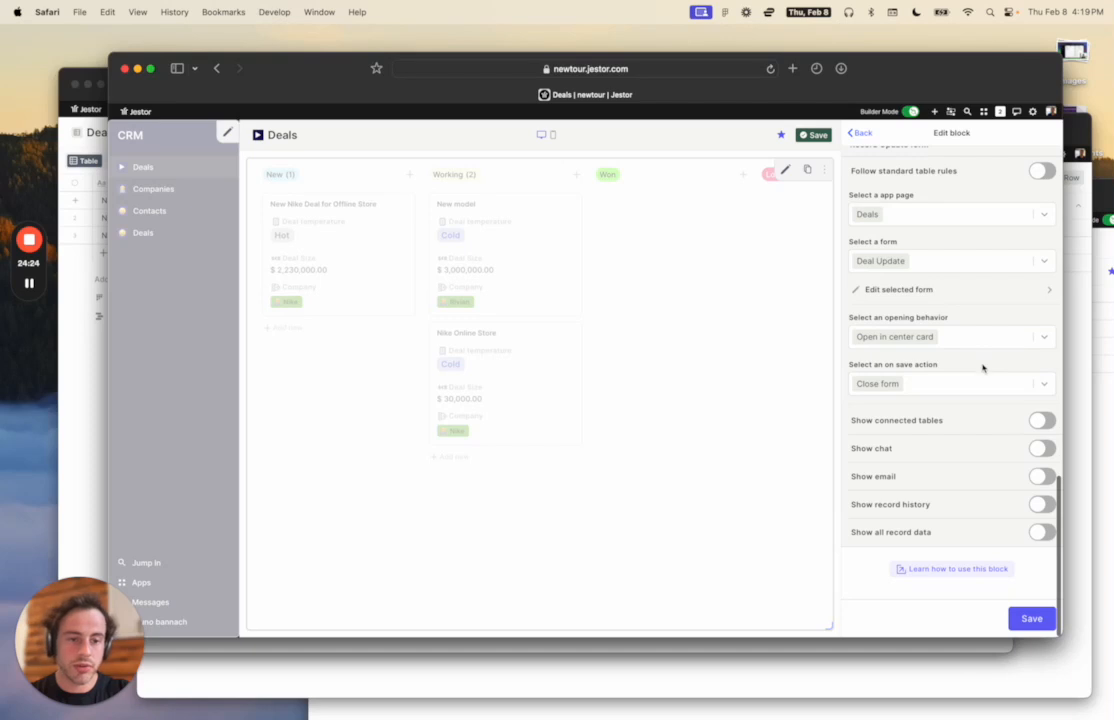
click(1043, 421)
click(1044, 451)
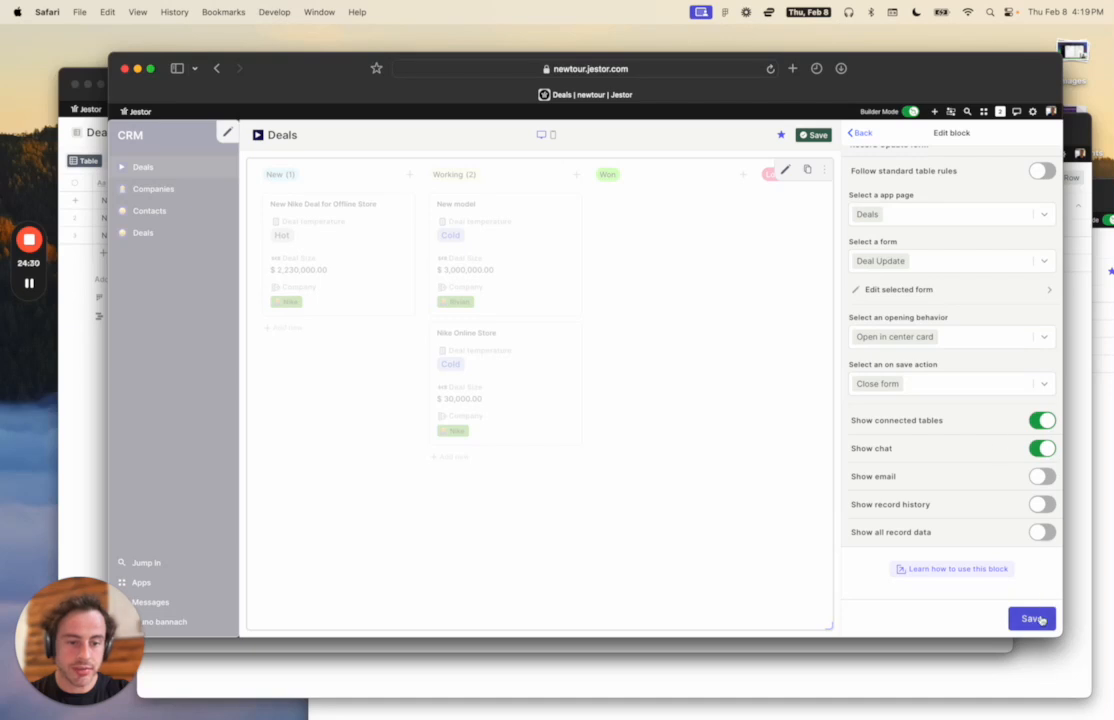
Enable record history, save the kanban settings, and test-open the New model and Nike Offline Store deals.
click(1042, 504)
click(1033, 617)
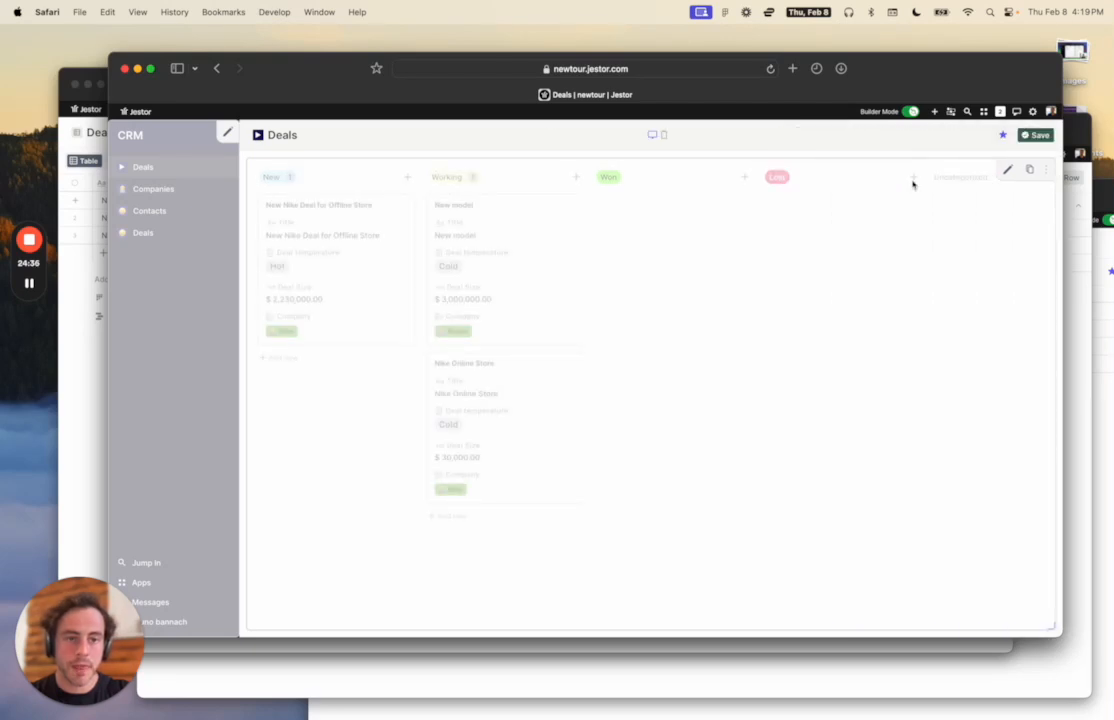
click(517, 326)
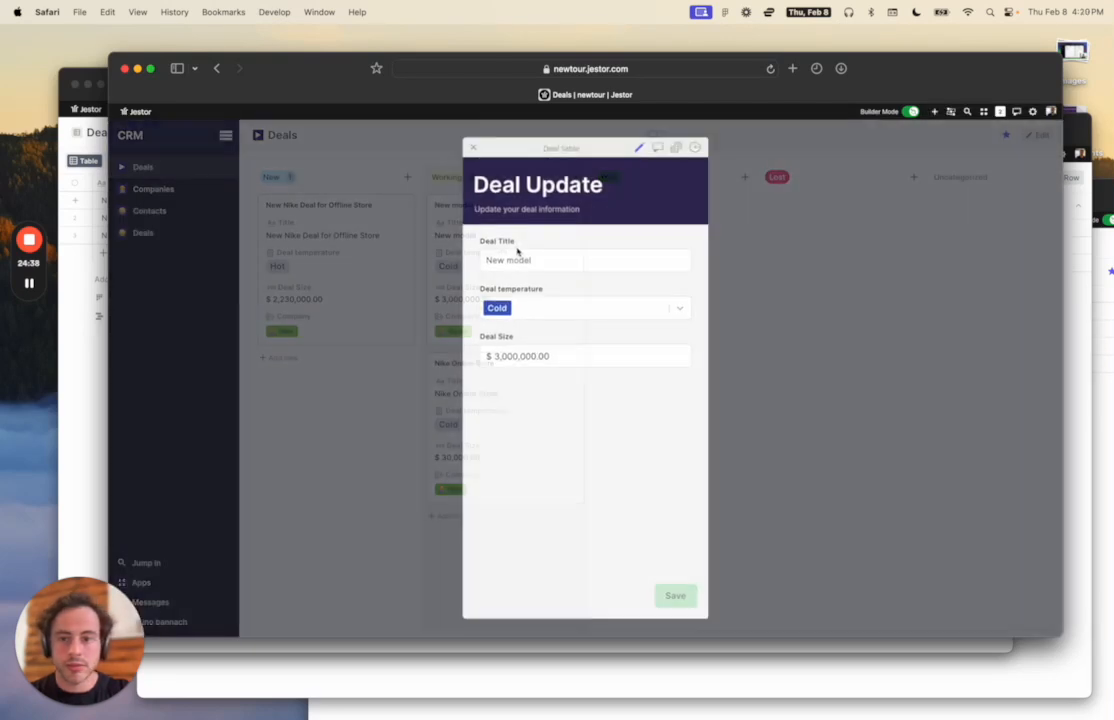
click(799, 314)
click(380, 266)
key(Escape)
click(480, 280)
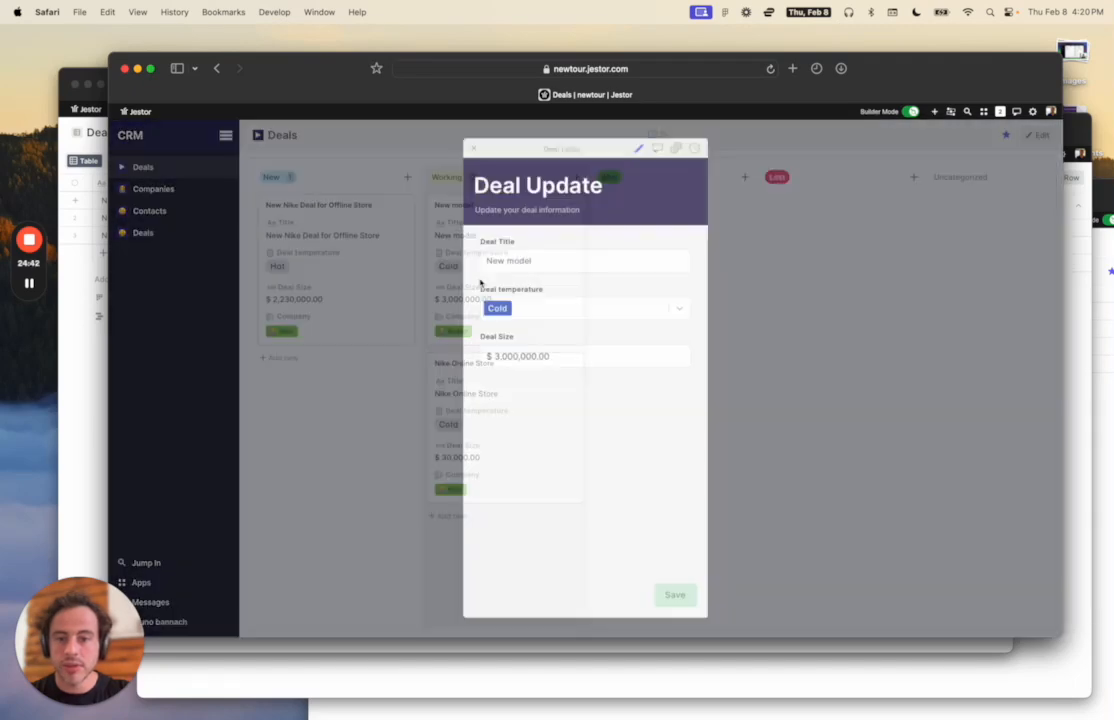
click(763, 312)
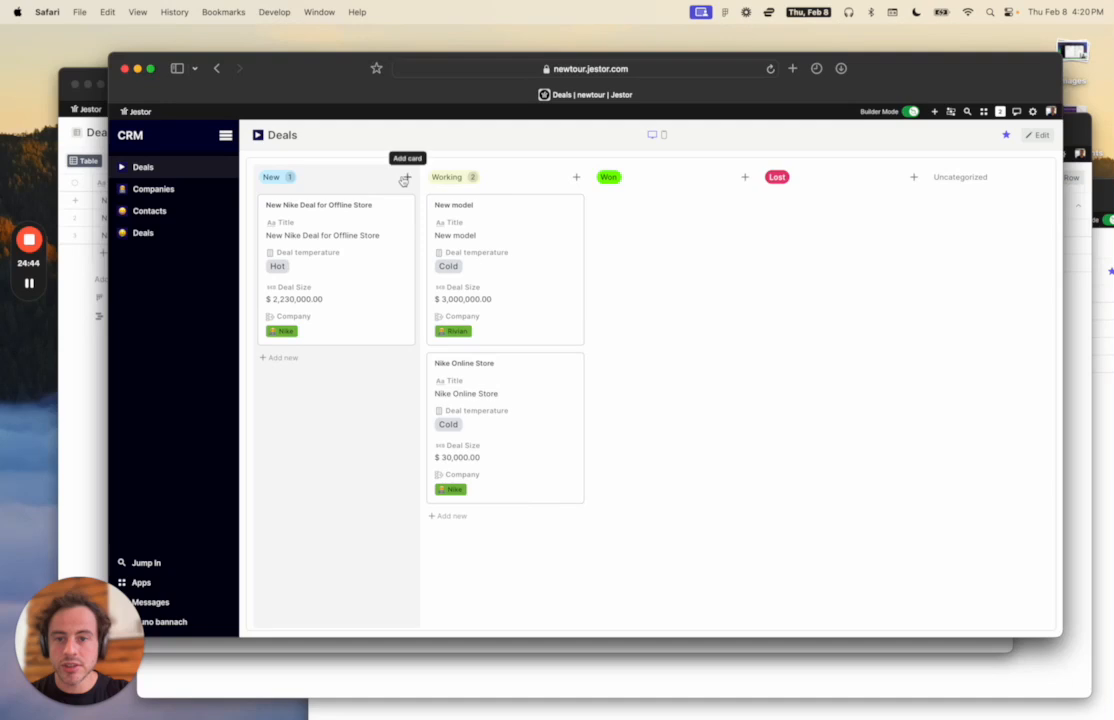
Try starting a new deal in the New column, then put the Deals page into builder mode.
click(406, 177)
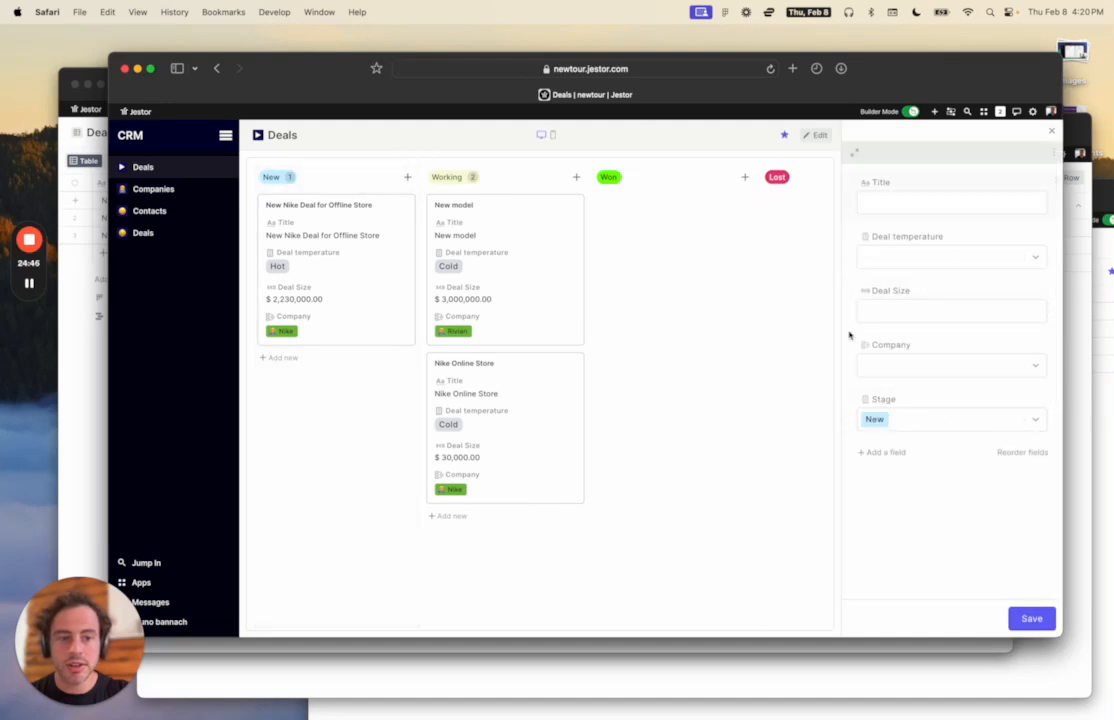
click(520, 232)
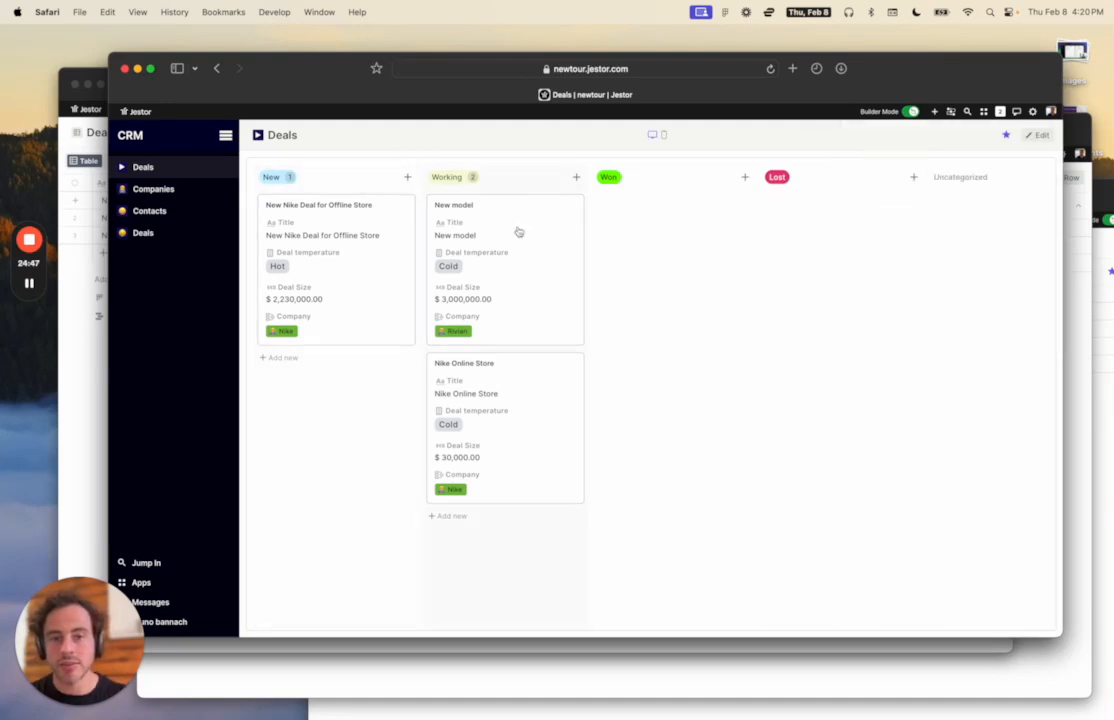
click(407, 178)
click(409, 179)
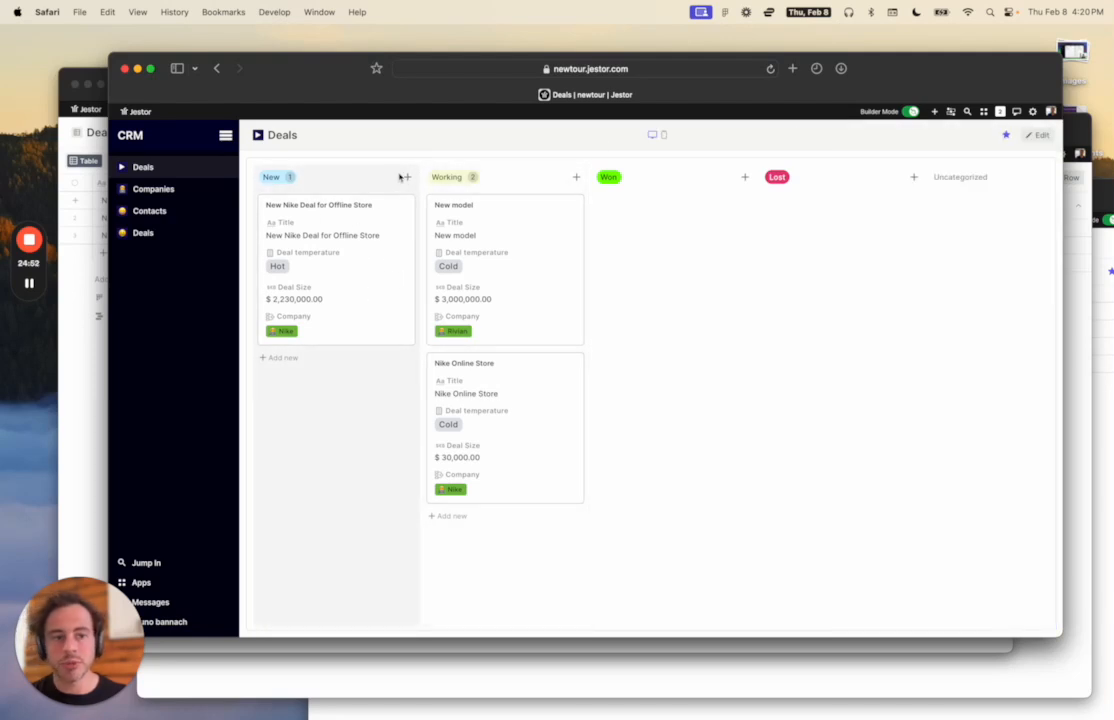
click(1038, 134)
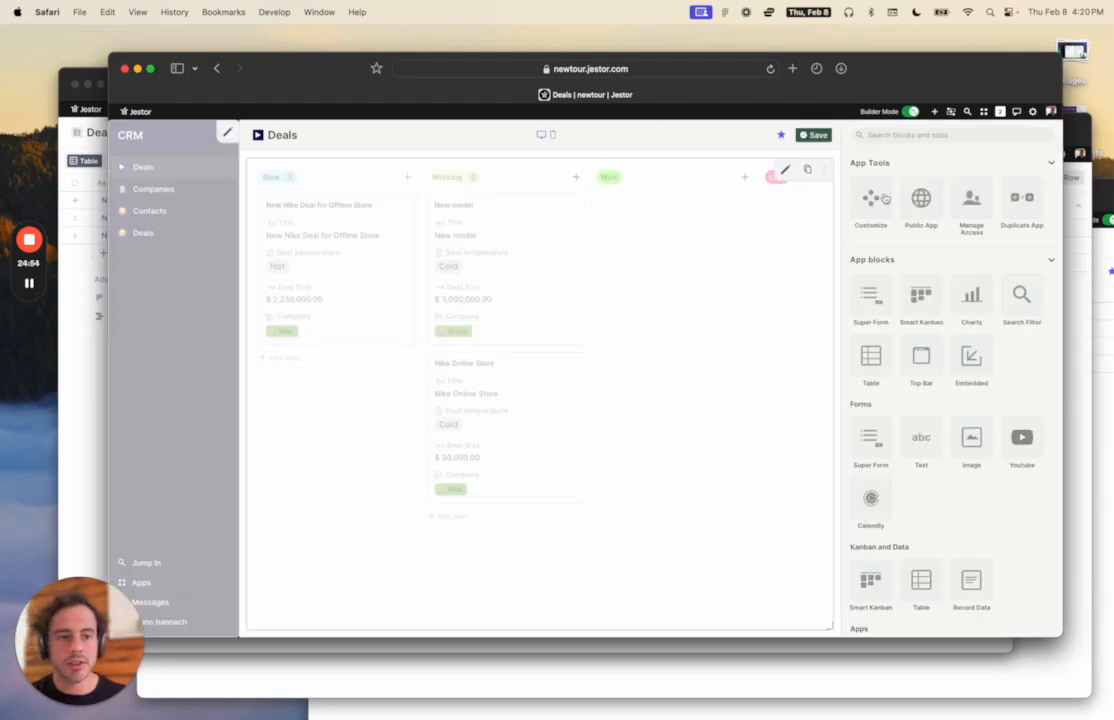
Set the Deals kanban's record creation form to page Deals, form New Deal, and save the page.
click(785, 169)
scroll(906, 415, down, 10)
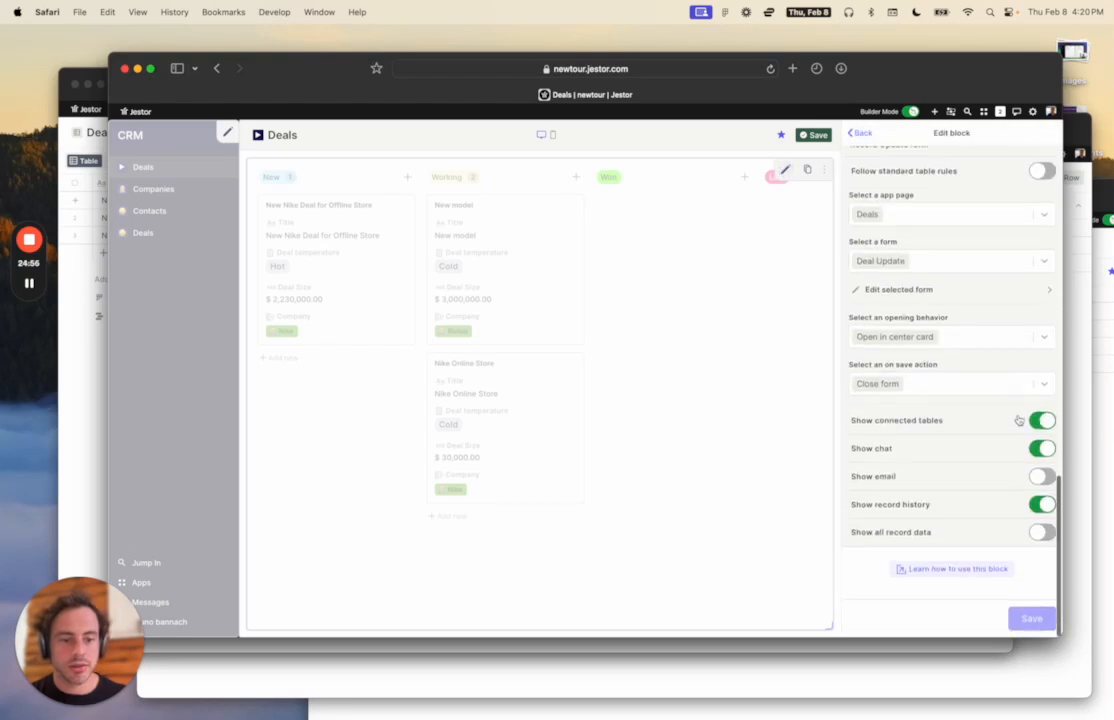
scroll(1018, 420, up, 6)
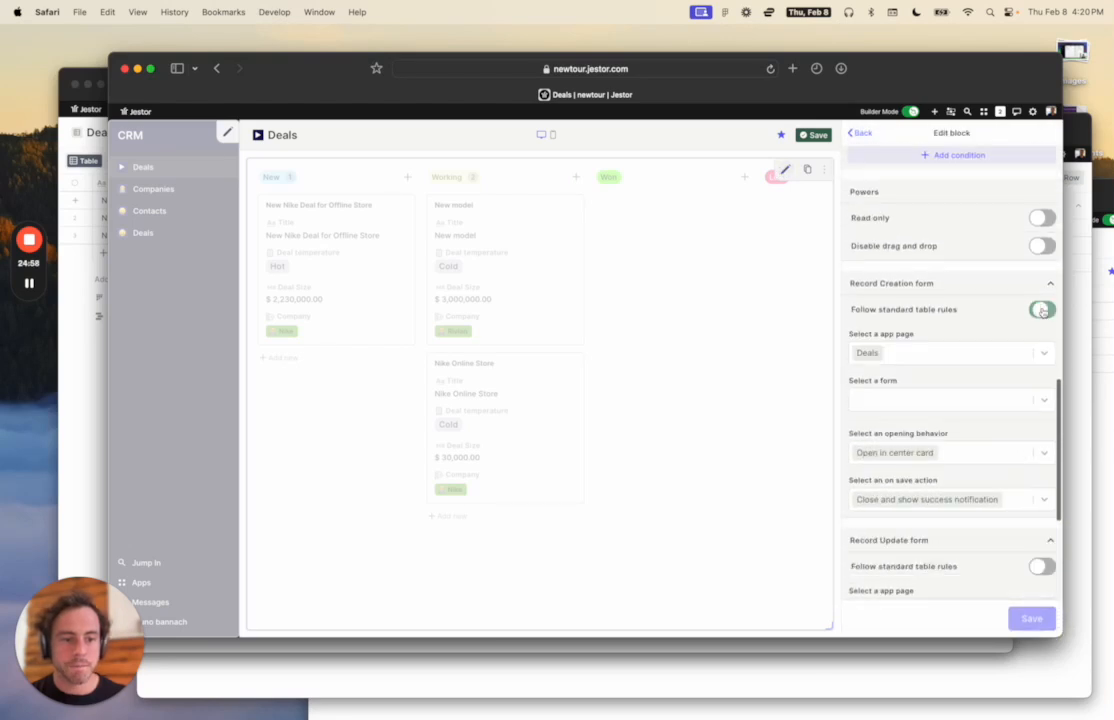
click(960, 354)
text(dea)
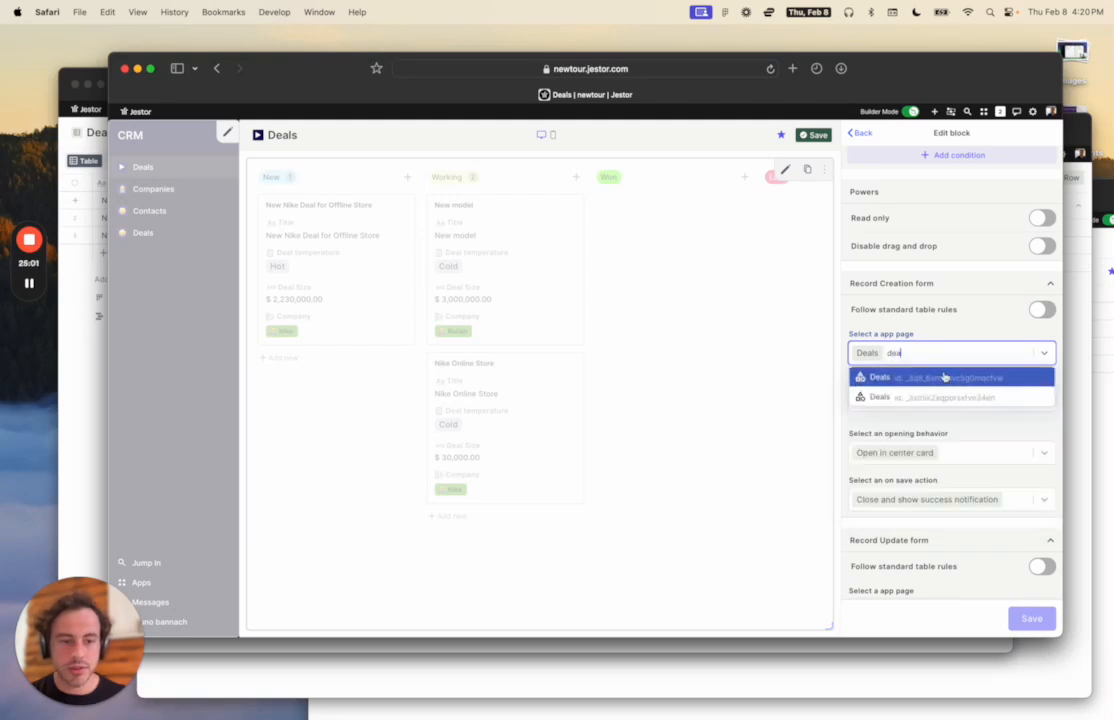
click(944, 377)
click(933, 400)
click(915, 428)
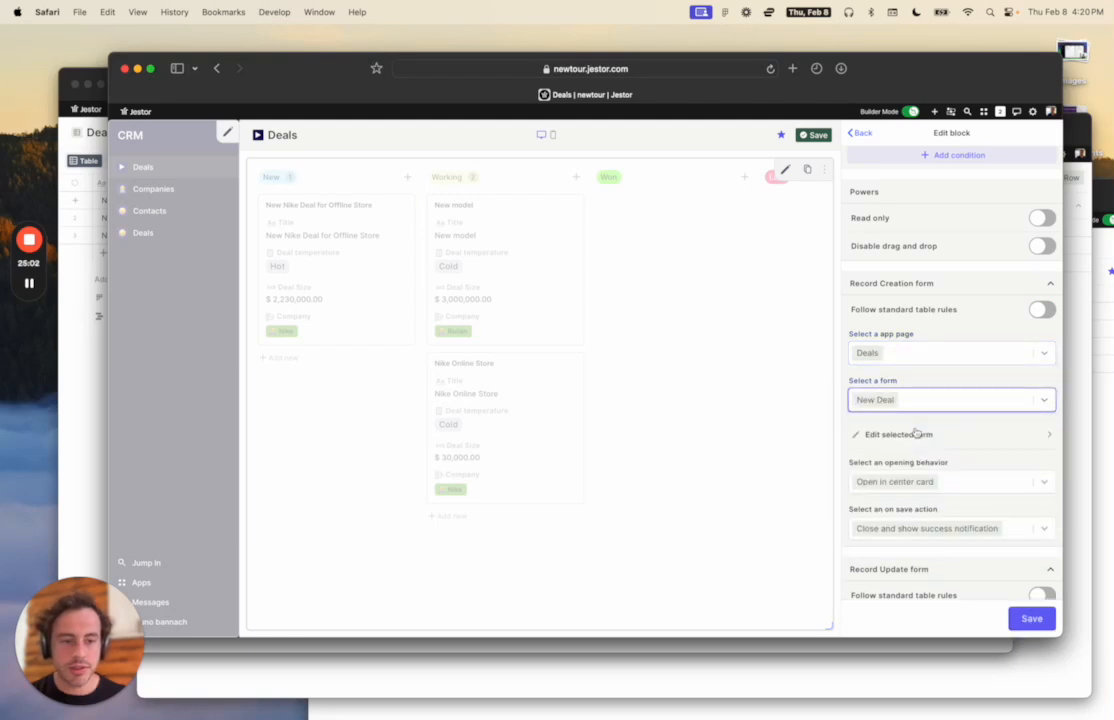
click(1029, 620)
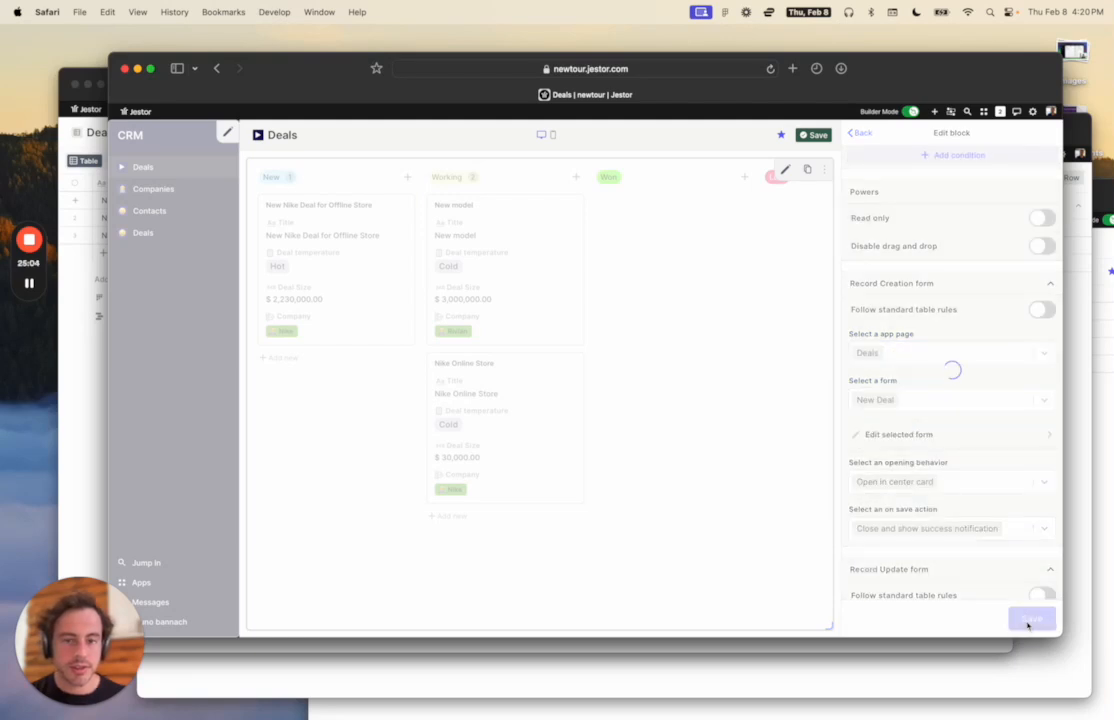
click(912, 111)
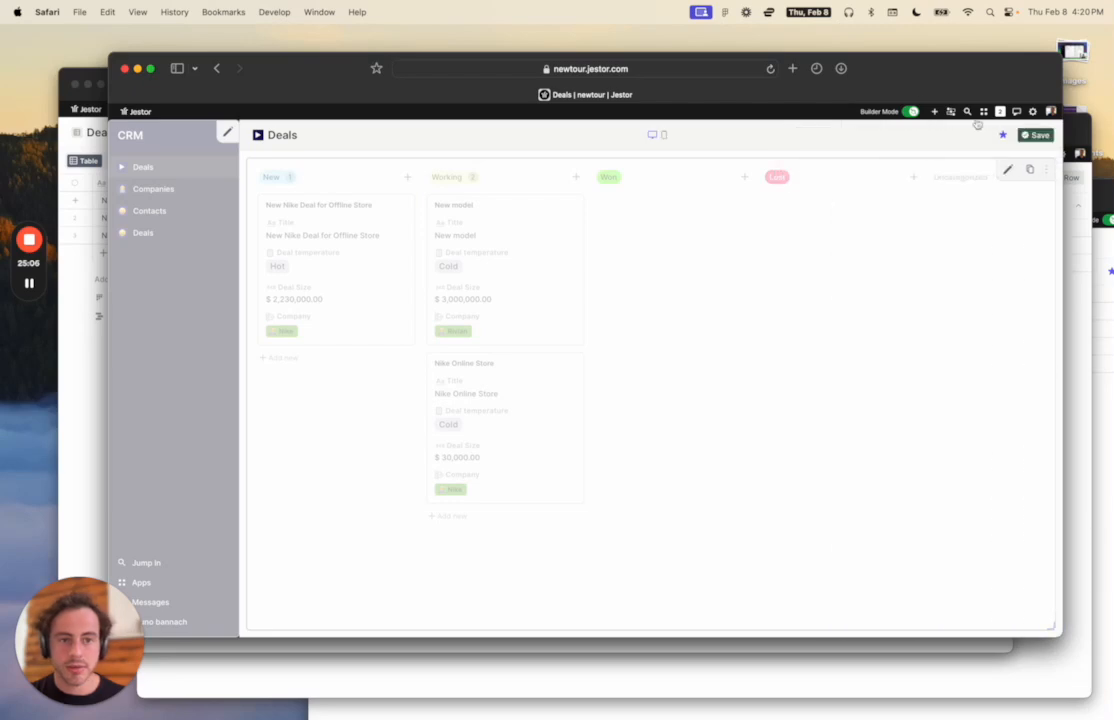
Test it: the New Nike Deal card opens Deal Update, while + on New opens New Deal.
click(374, 199)
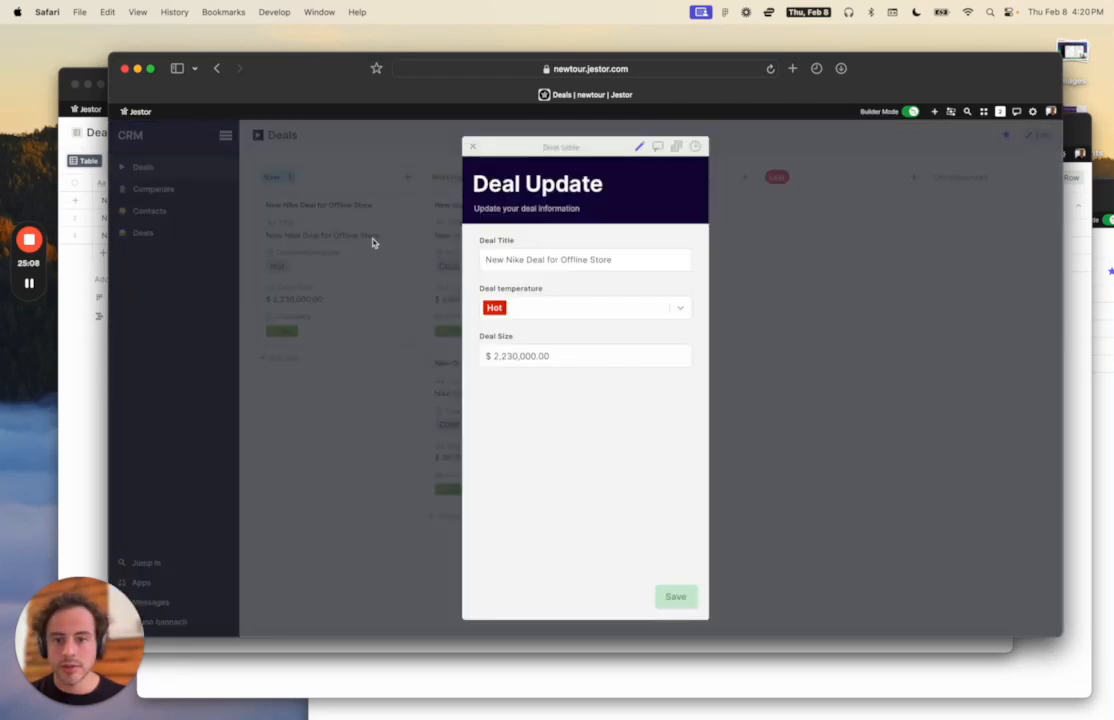
click(372, 242)
click(407, 177)
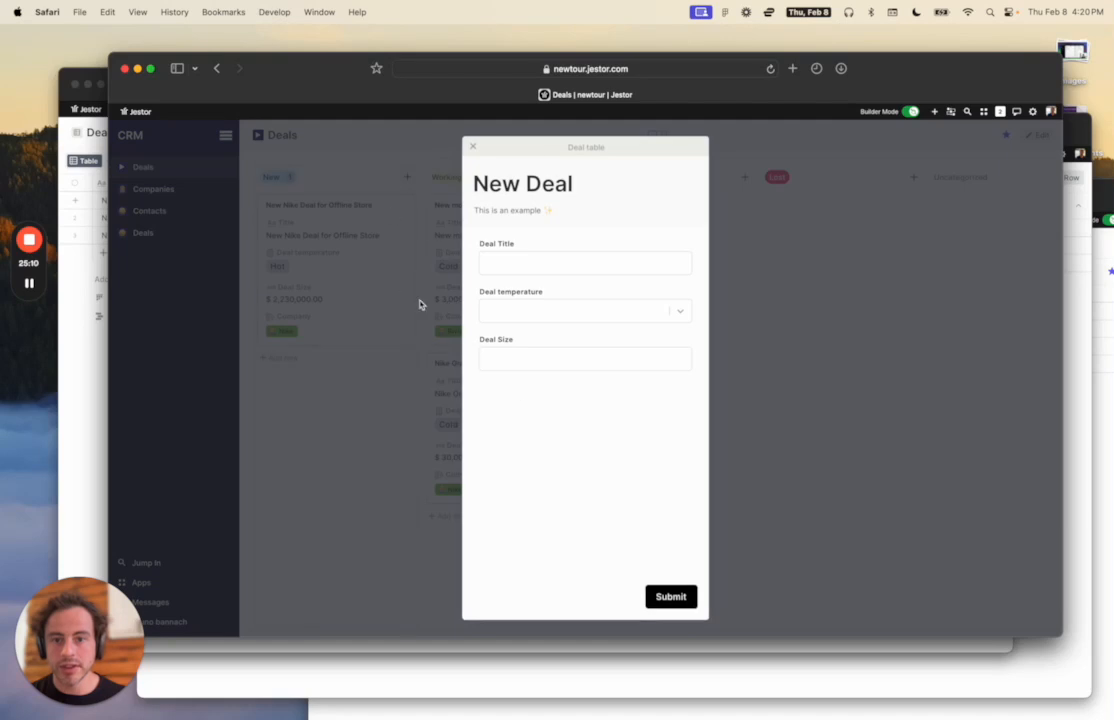
click(786, 322)
Set the kanban's creation form to Open in full screen and save the page.
click(1038, 134)
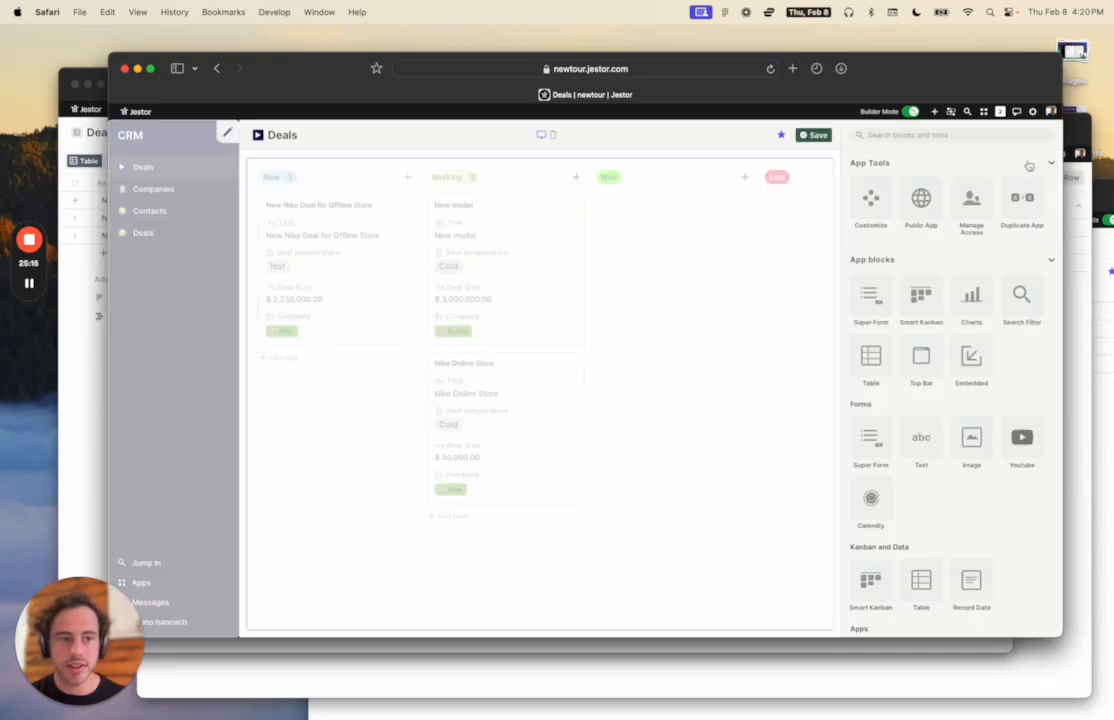
click(785, 169)
scroll(936, 388, down, 15)
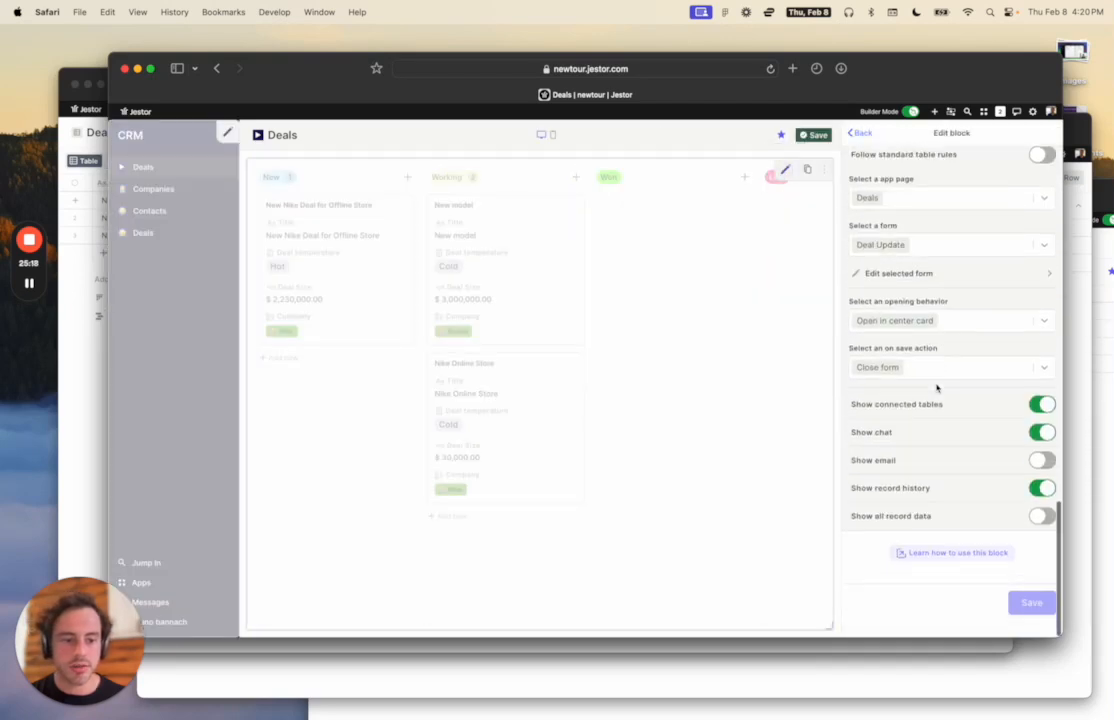
scroll(968, 385, up, 1)
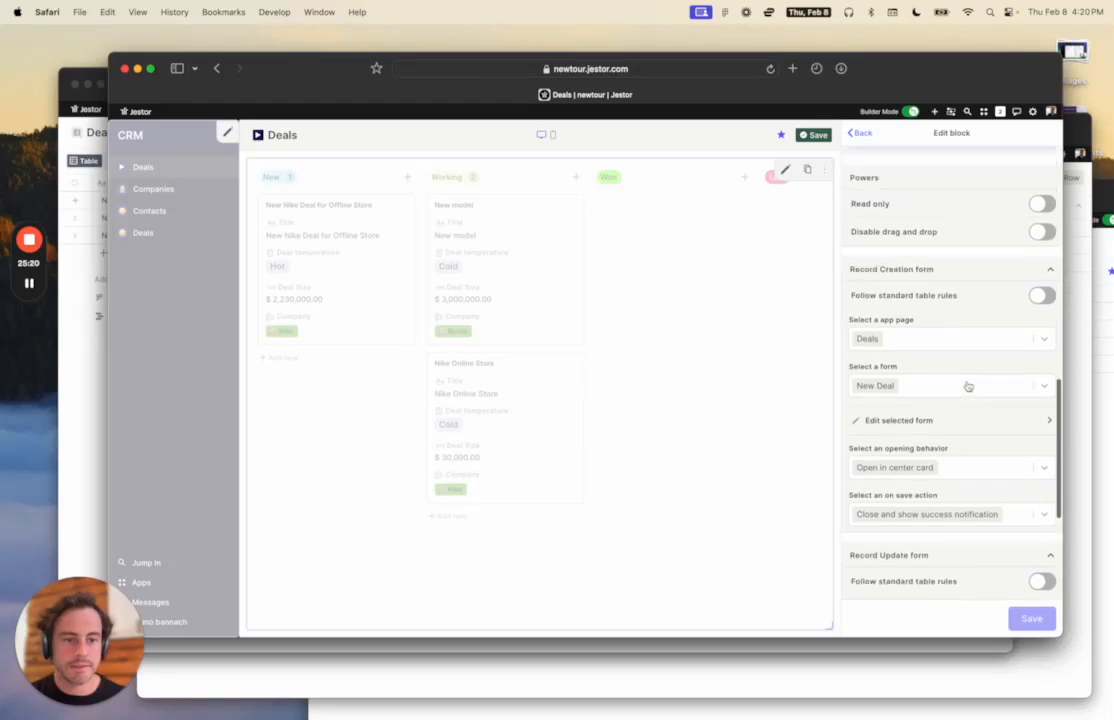
click(966, 470)
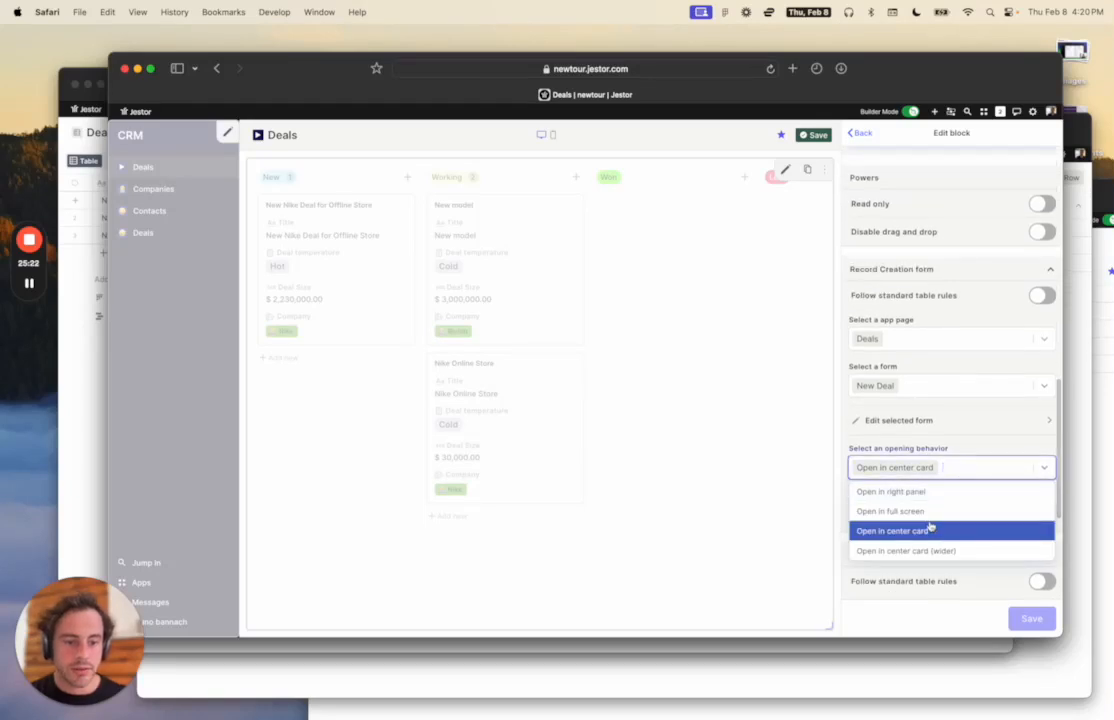
click(930, 510)
click(1025, 617)
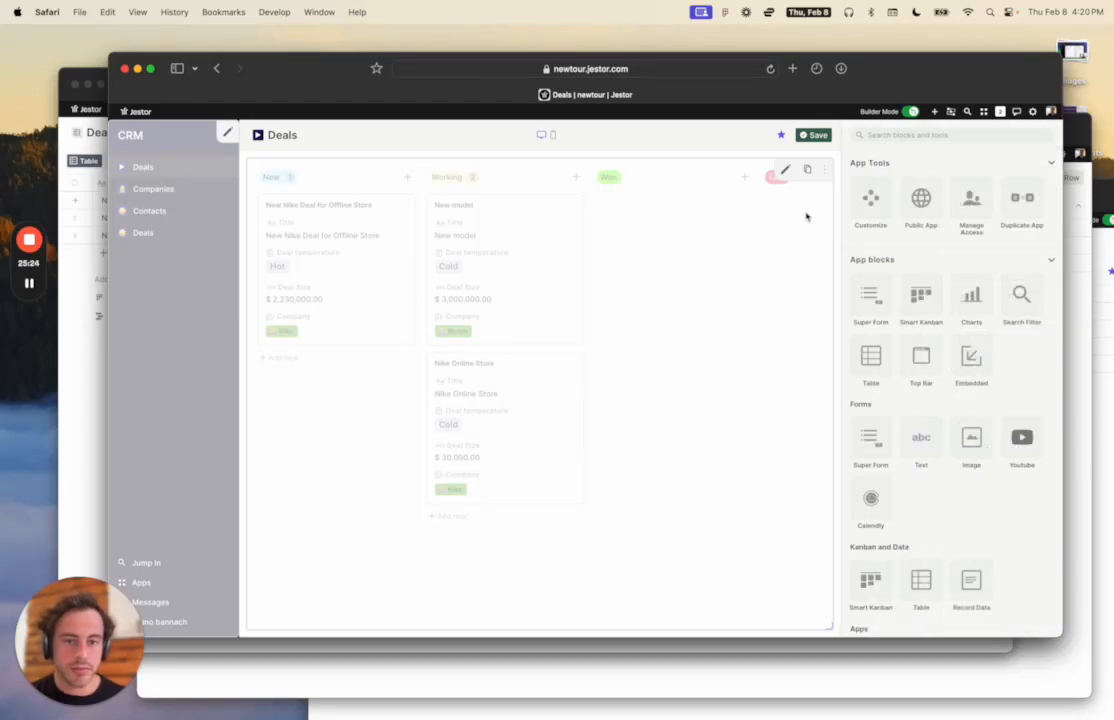
click(818, 136)
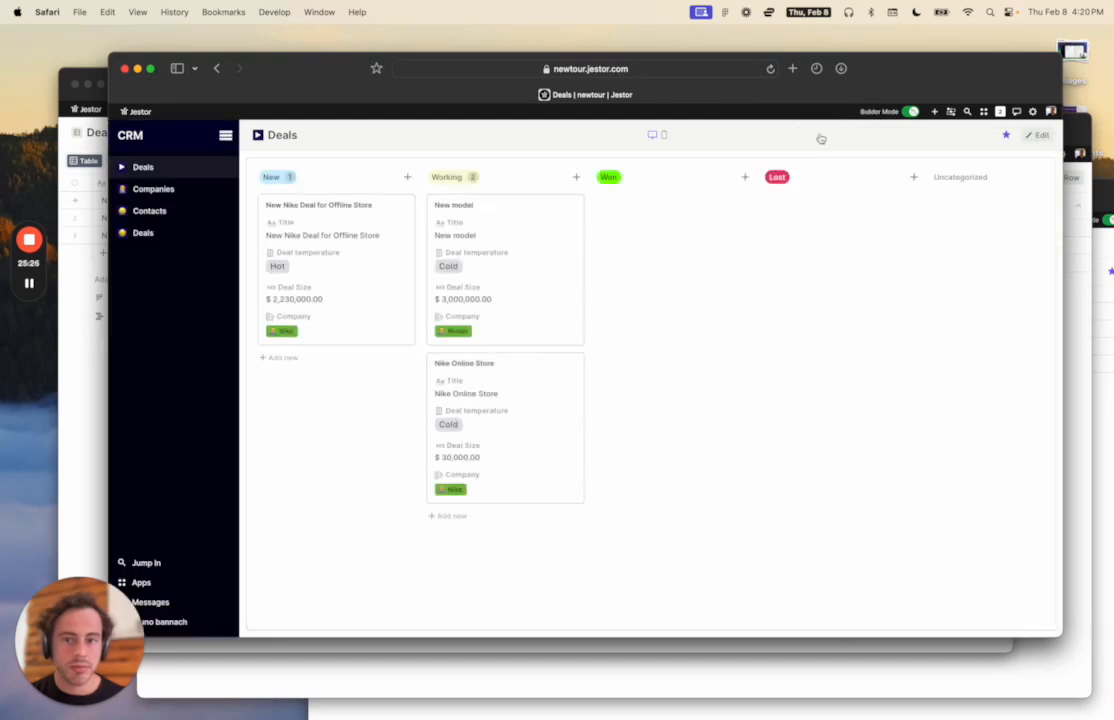
Start a new deal to check the full-screen New Deal form, then close it.
click(407, 180)
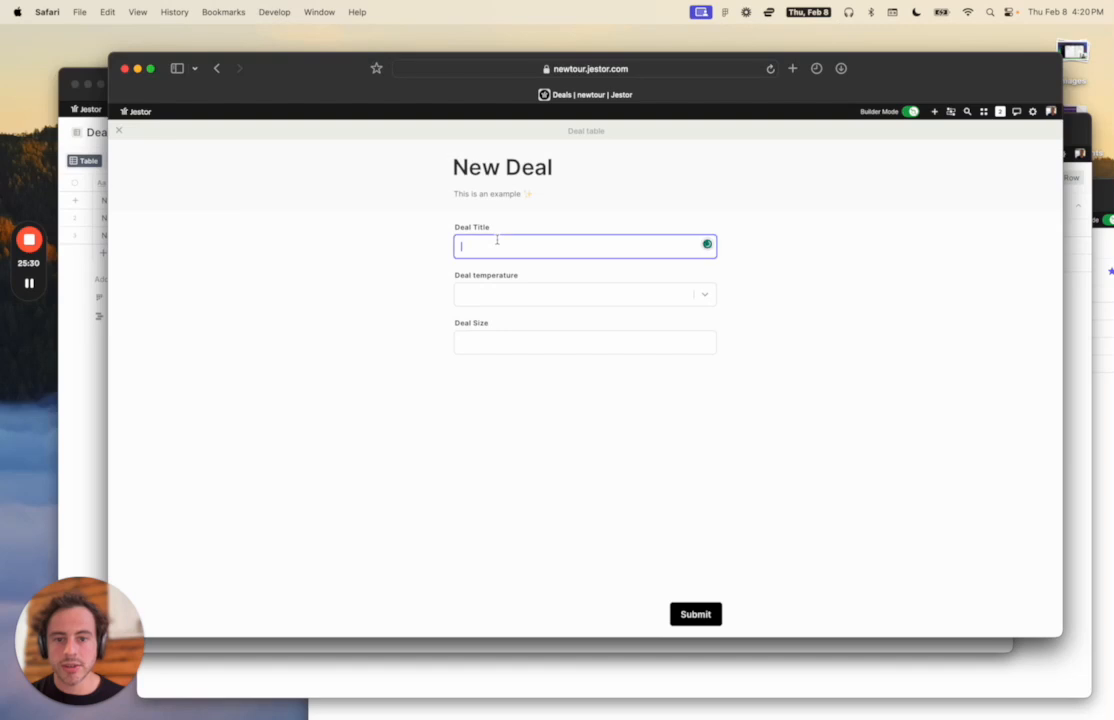
click(482, 294)
click(483, 343)
click(400, 369)
key(Escape)
On the deal forms page, add the existing Company field to the New Deal form.
click(157, 235)
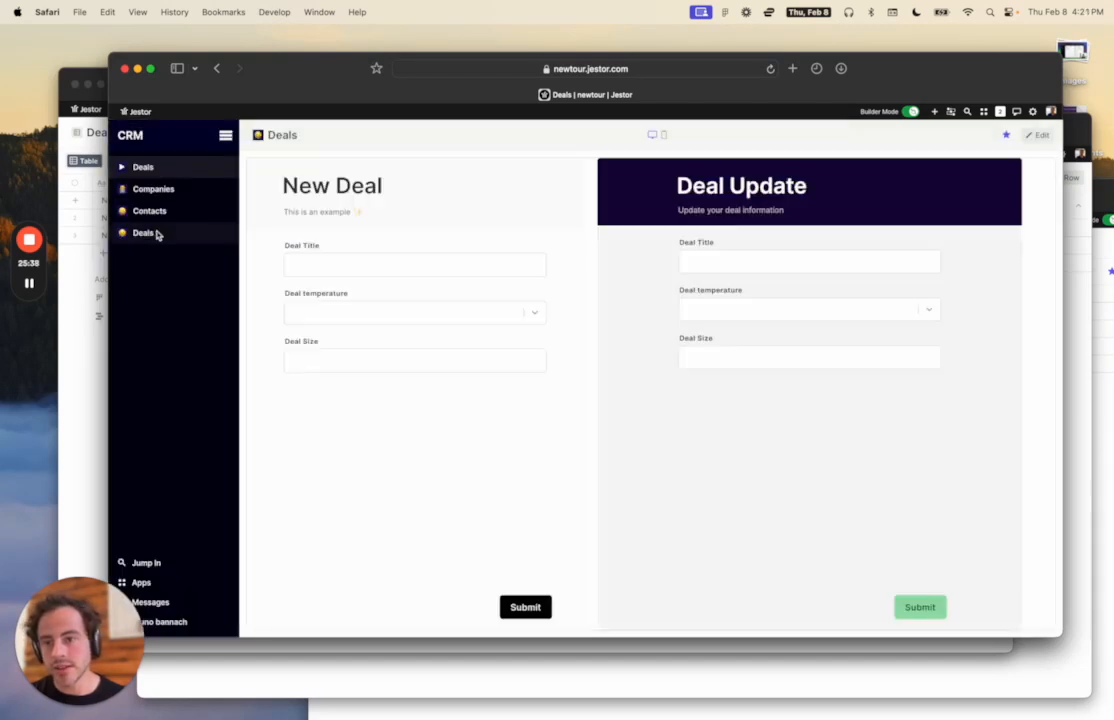
click(1047, 136)
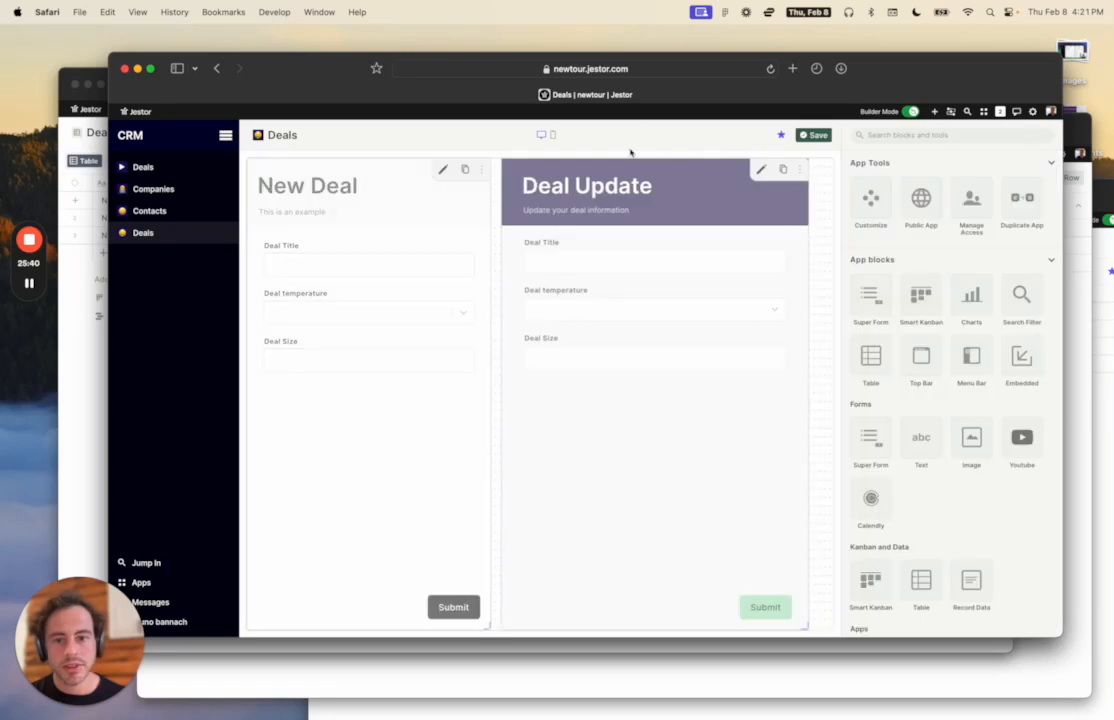
click(443, 169)
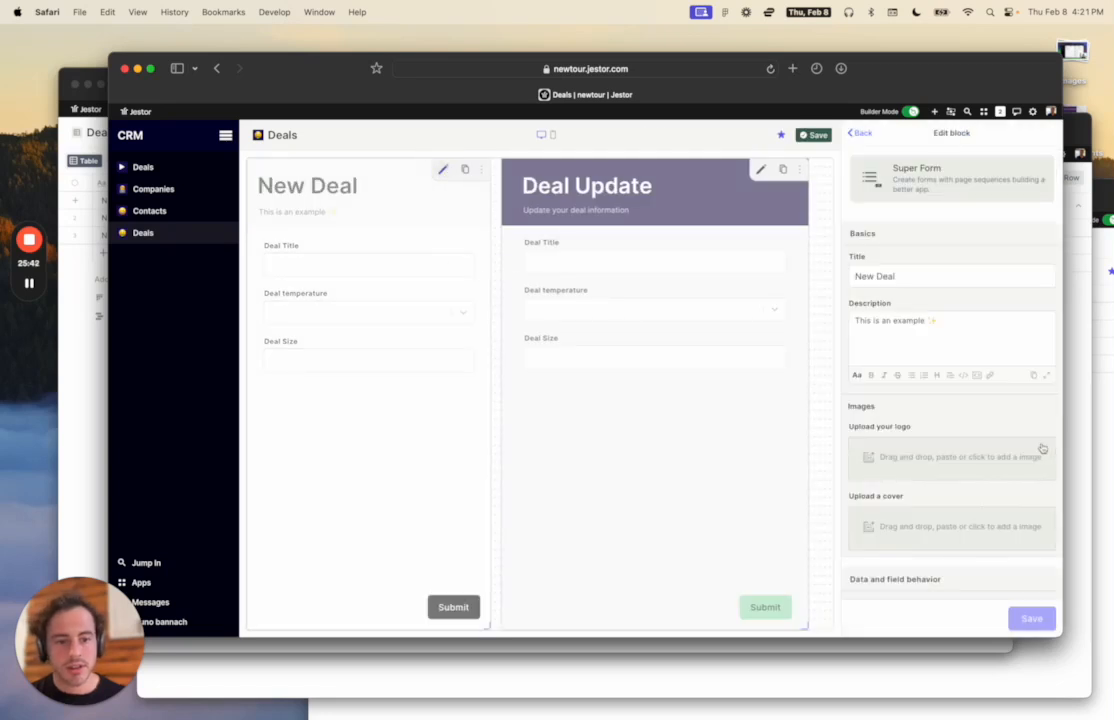
scroll(1042, 448, down, 10)
scroll(1042, 448, up, 10)
scroll(1042, 448, down, 4)
scroll(1042, 448, down, 2)
click(980, 453)
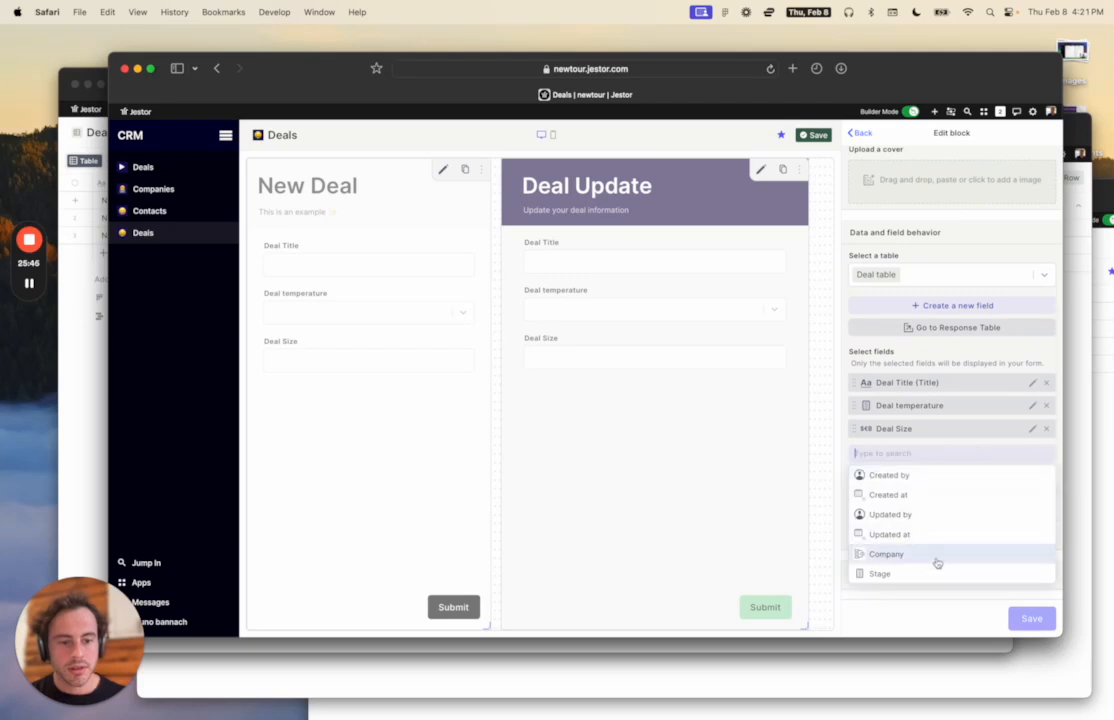
click(937, 561)
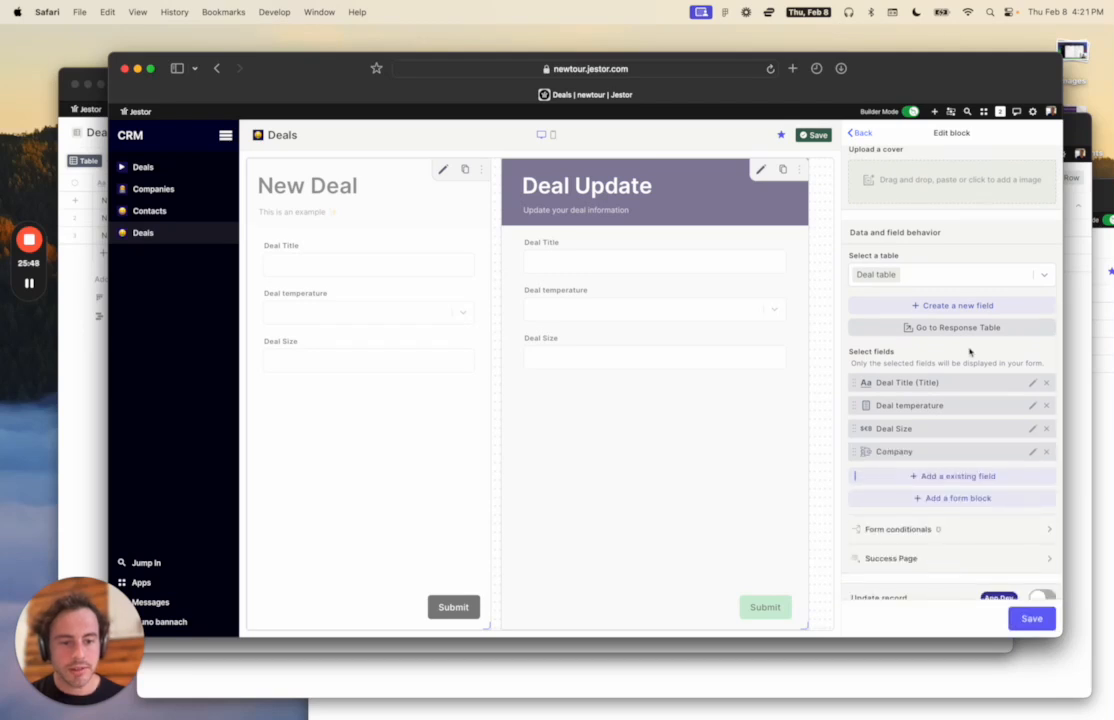
click(1028, 618)
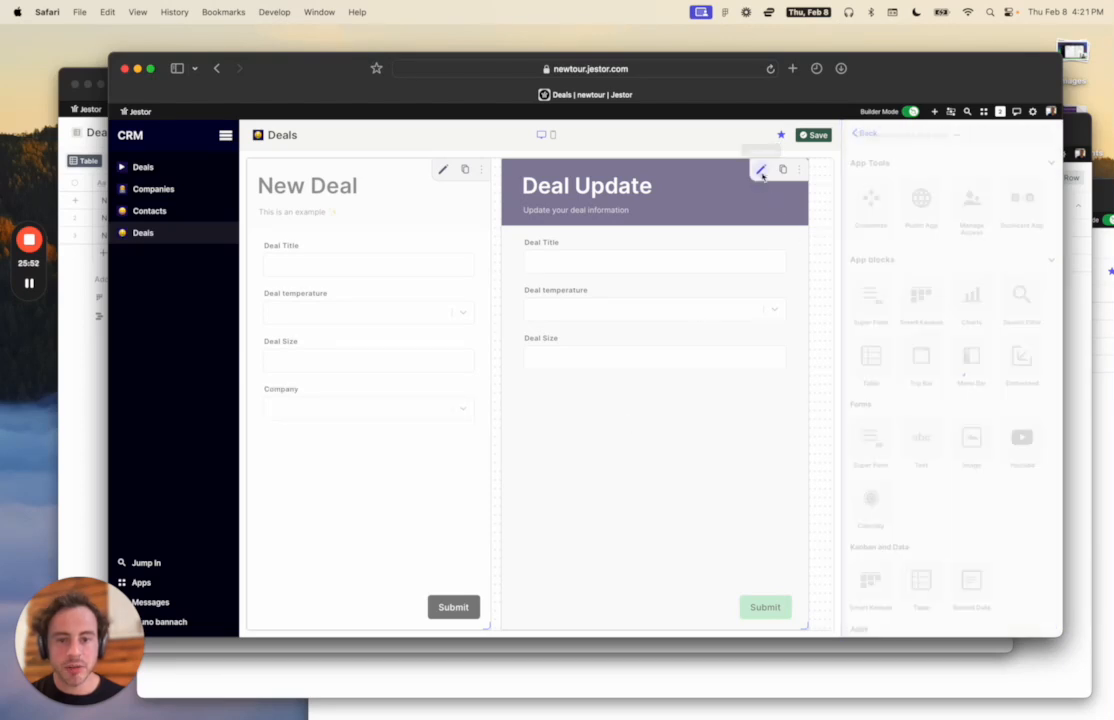
Add a read-only Company field to Deal Update, save the page, and return to Deals.
click(761, 172)
scroll(945, 386, down, 10)
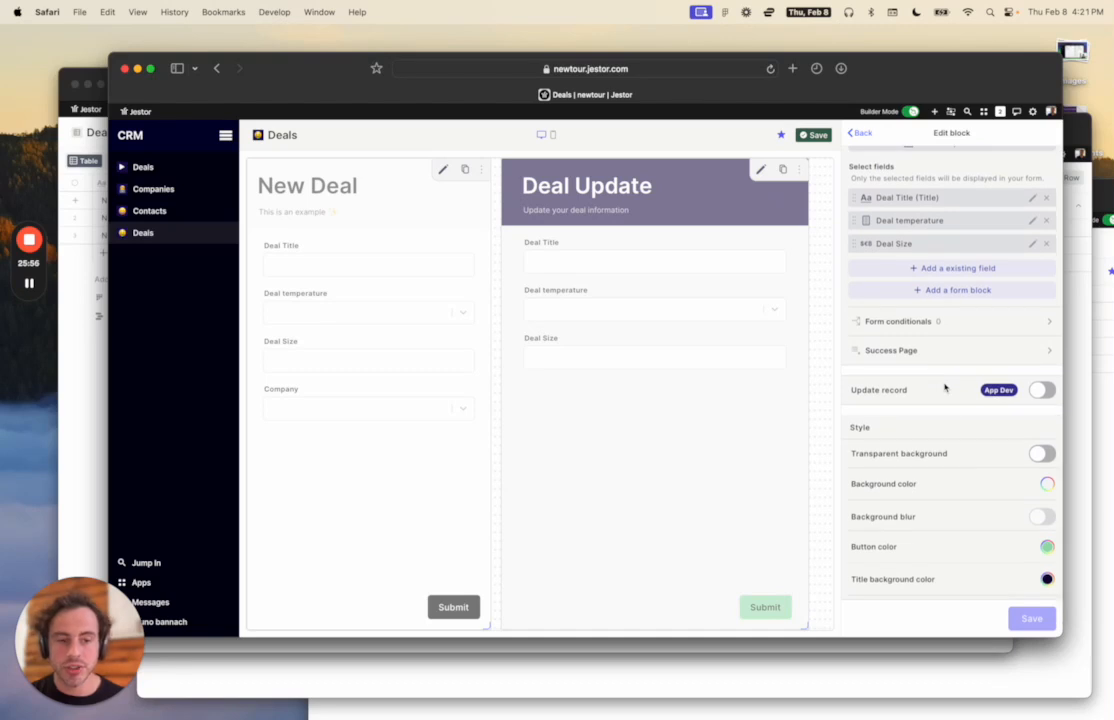
scroll(945, 387, up, 1)
click(948, 316)
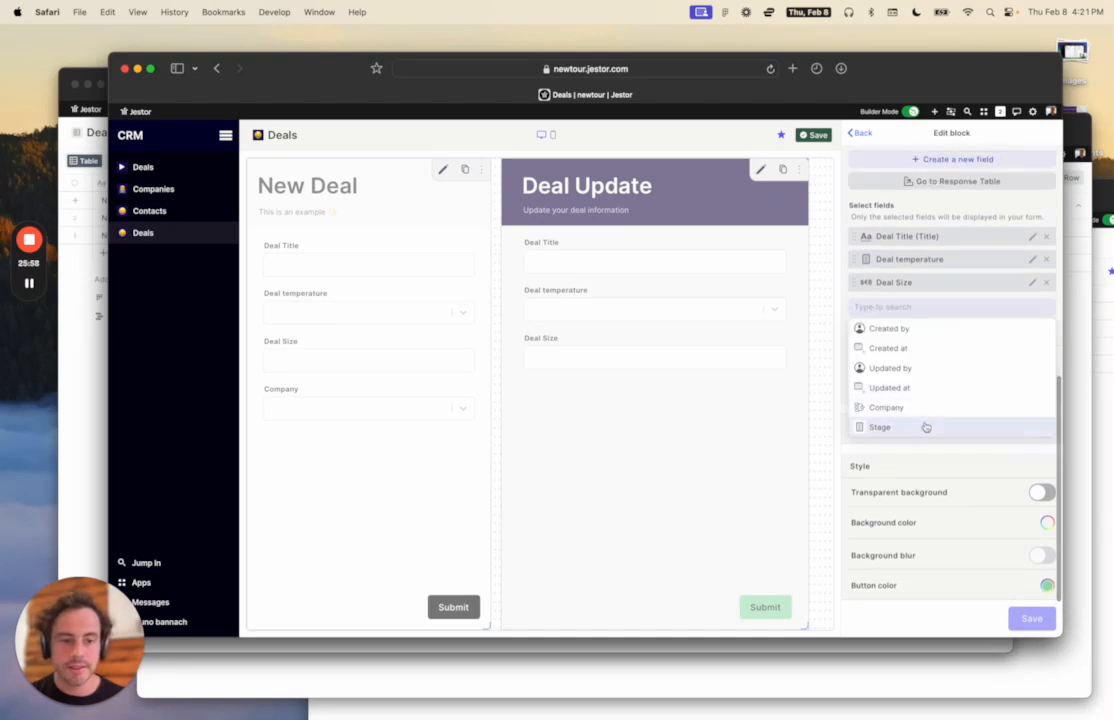
click(922, 410)
click(1032, 305)
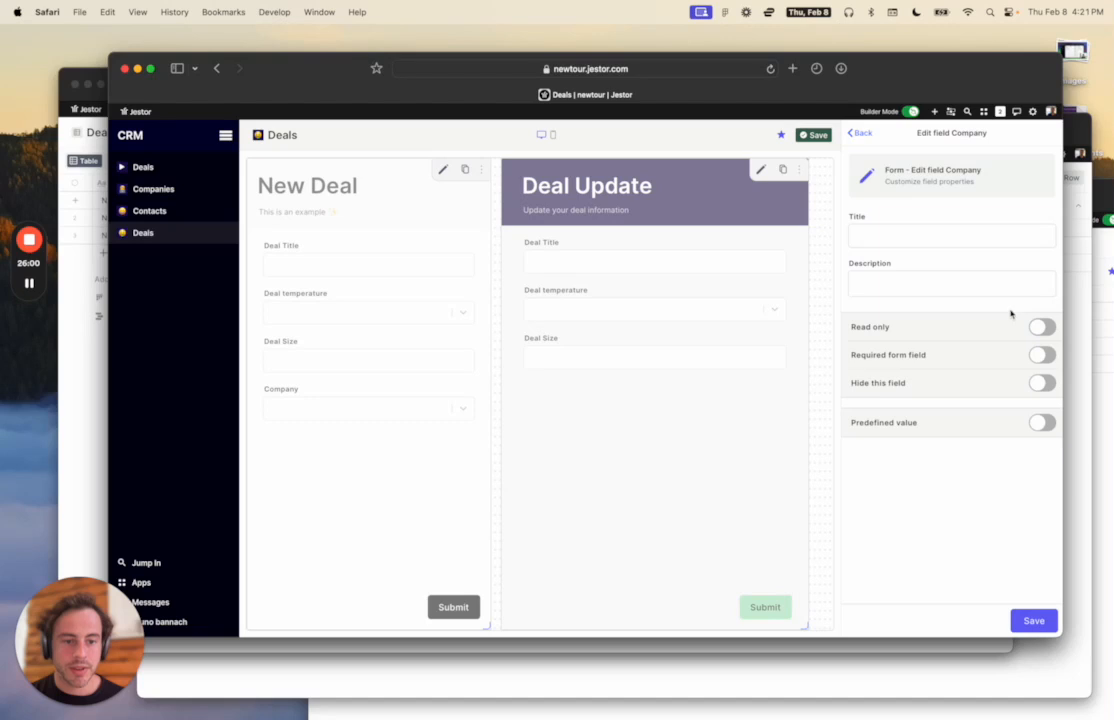
click(1042, 326)
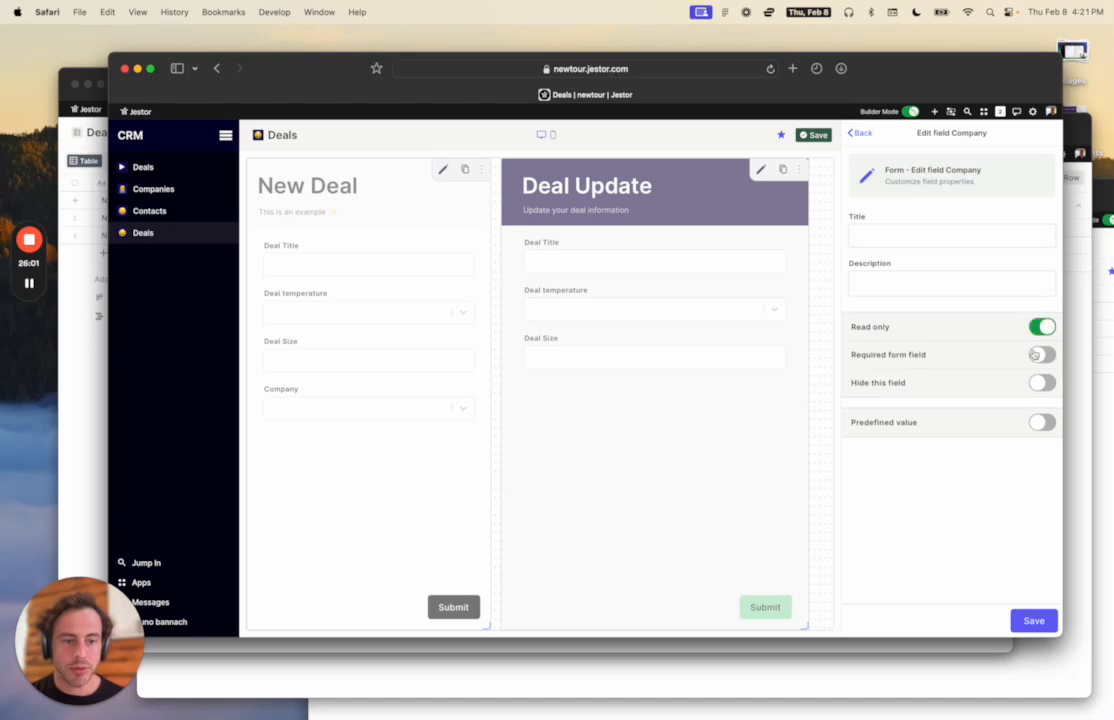
click(1035, 619)
click(1034, 620)
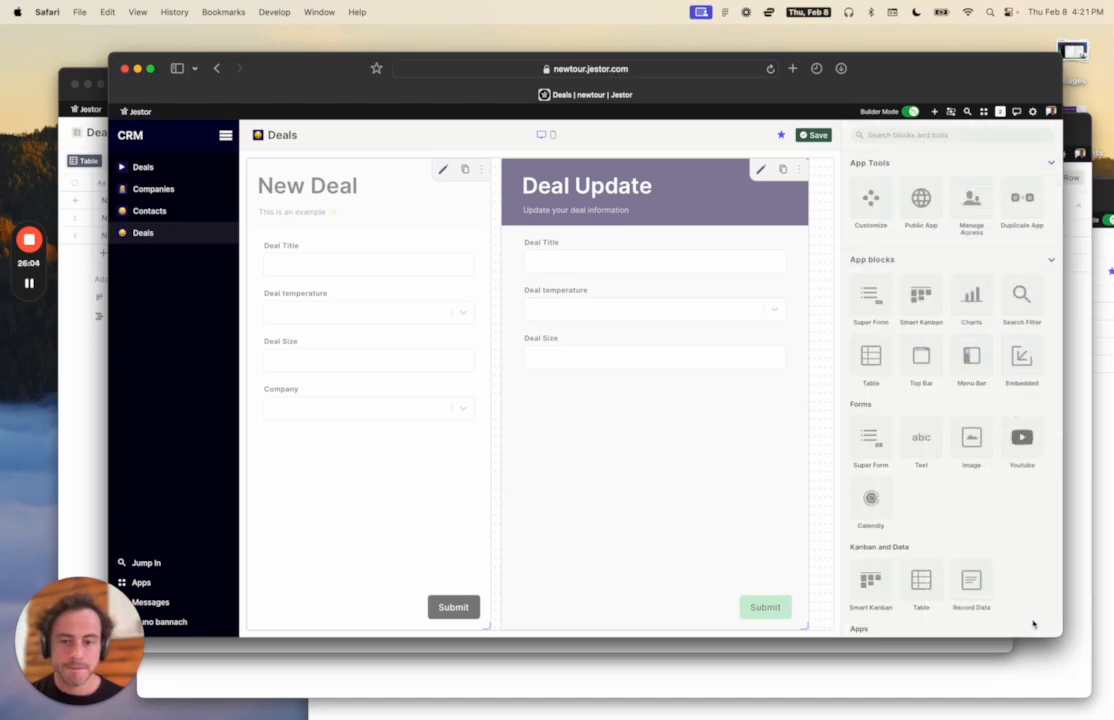
click(814, 135)
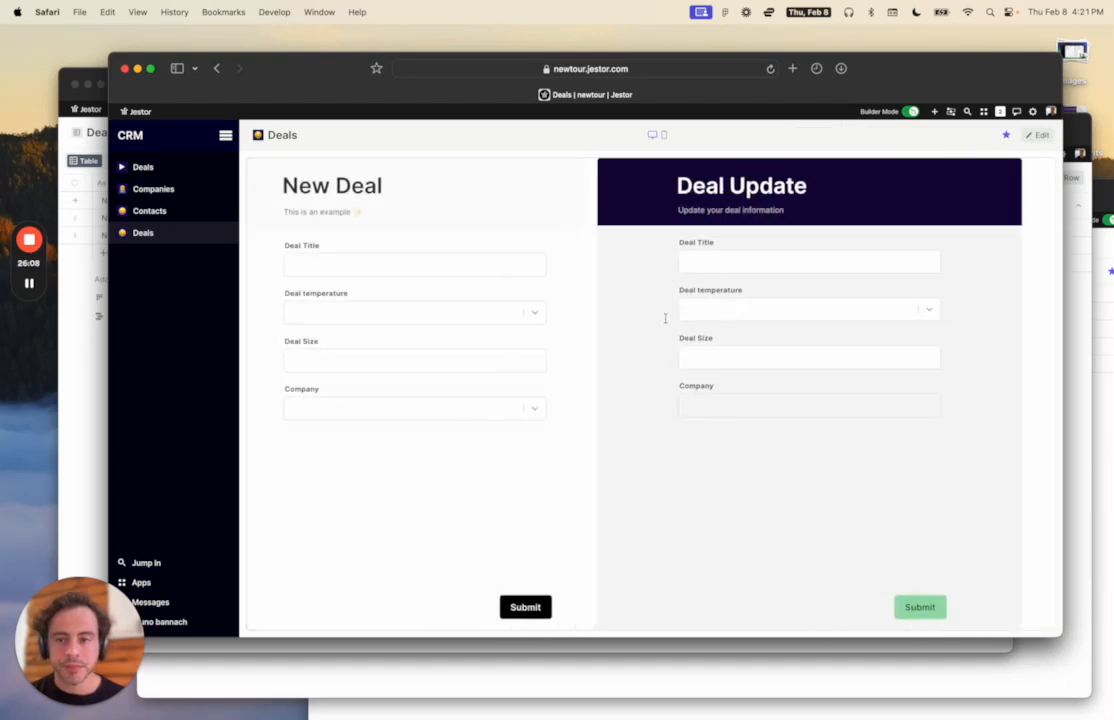
click(145, 167)
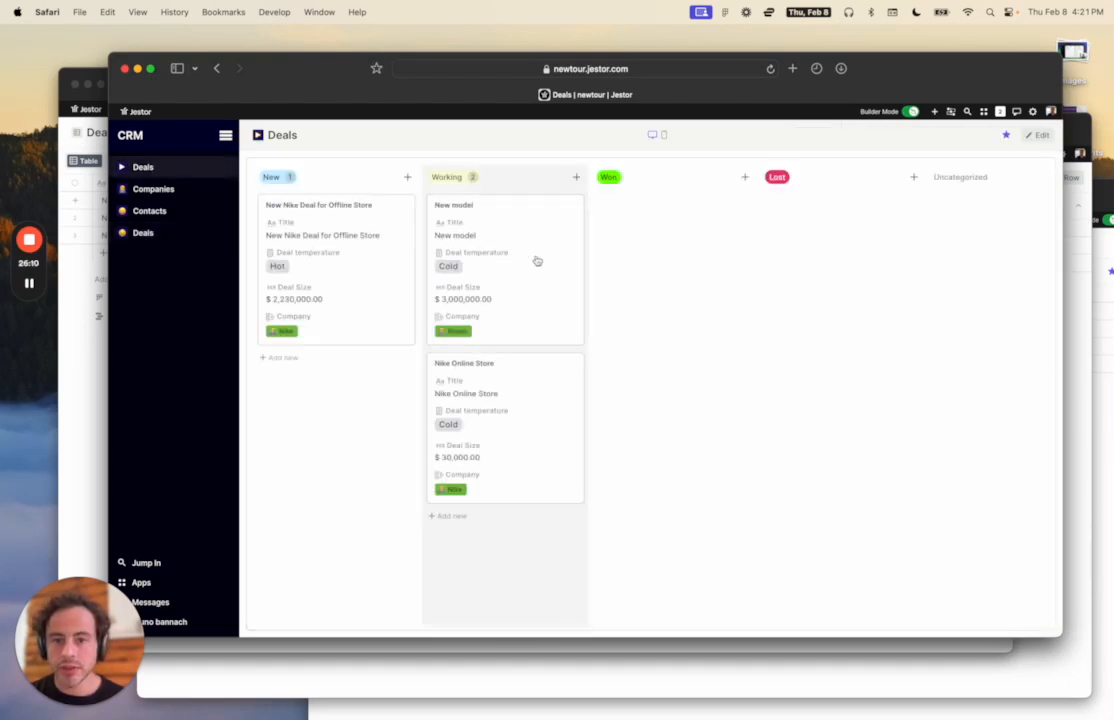
Check the New model deal's update form and the New Deal company list, then enter page editing.
click(512, 245)
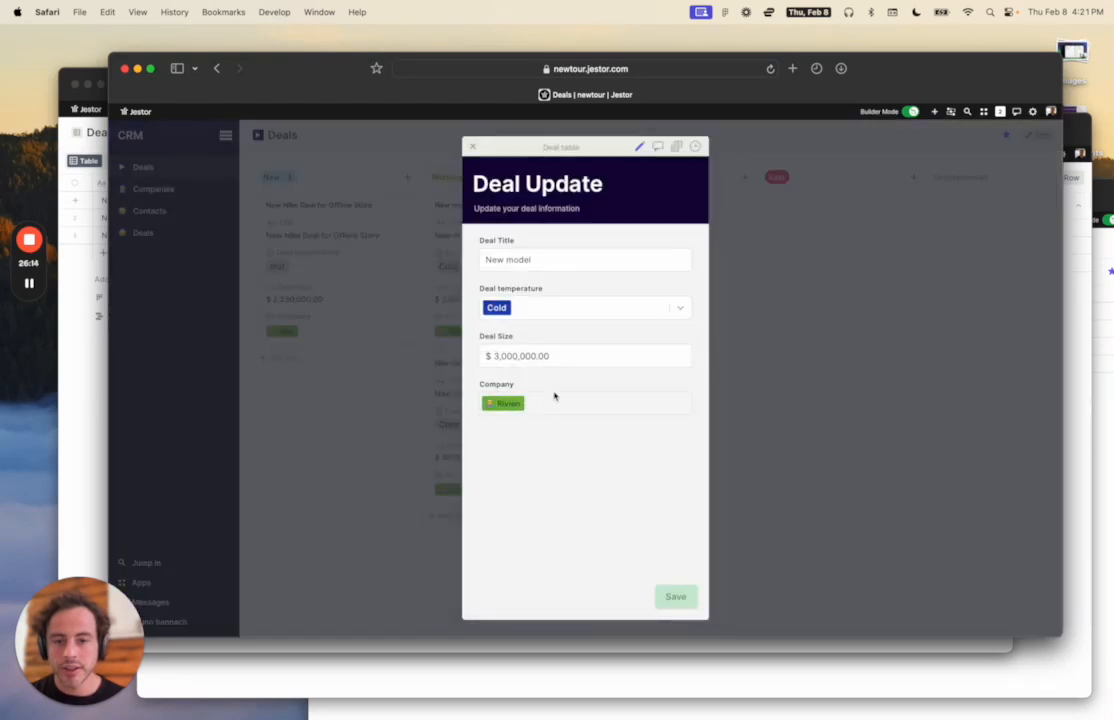
click(737, 385)
click(407, 177)
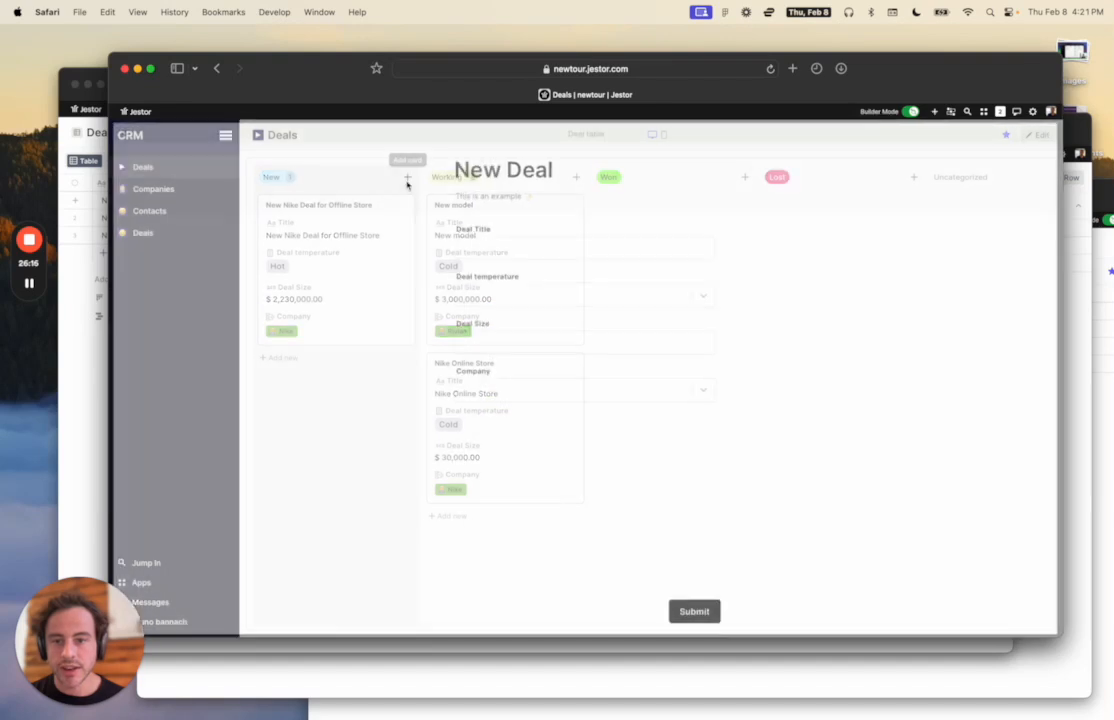
click(538, 395)
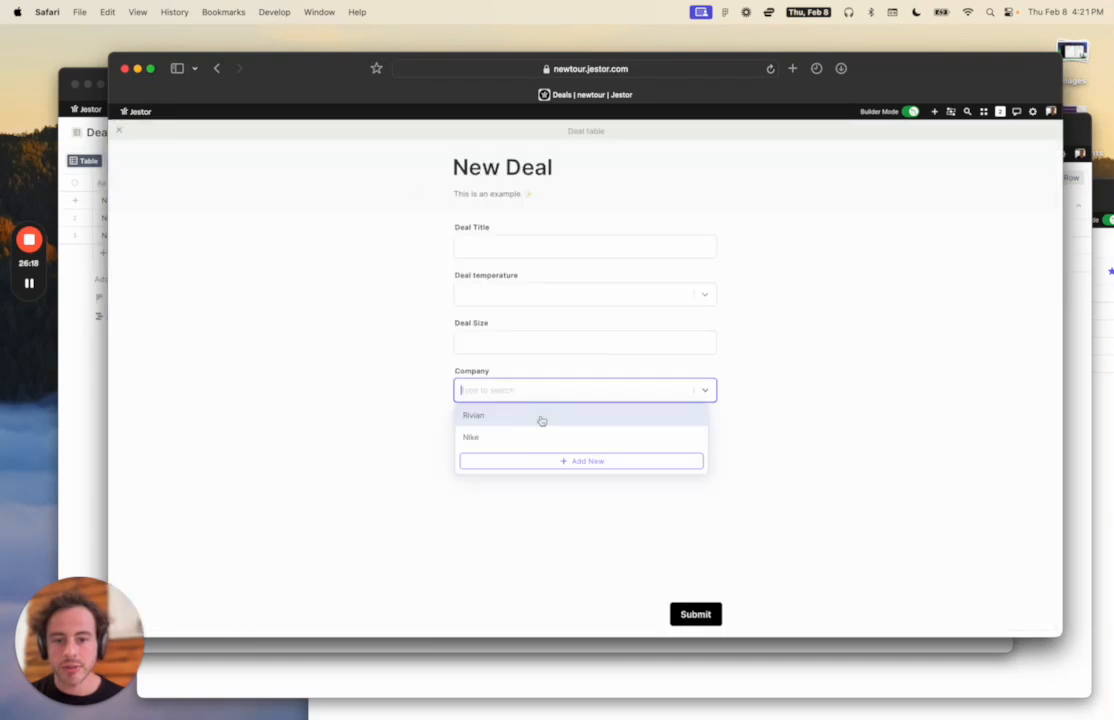
key(Escape)
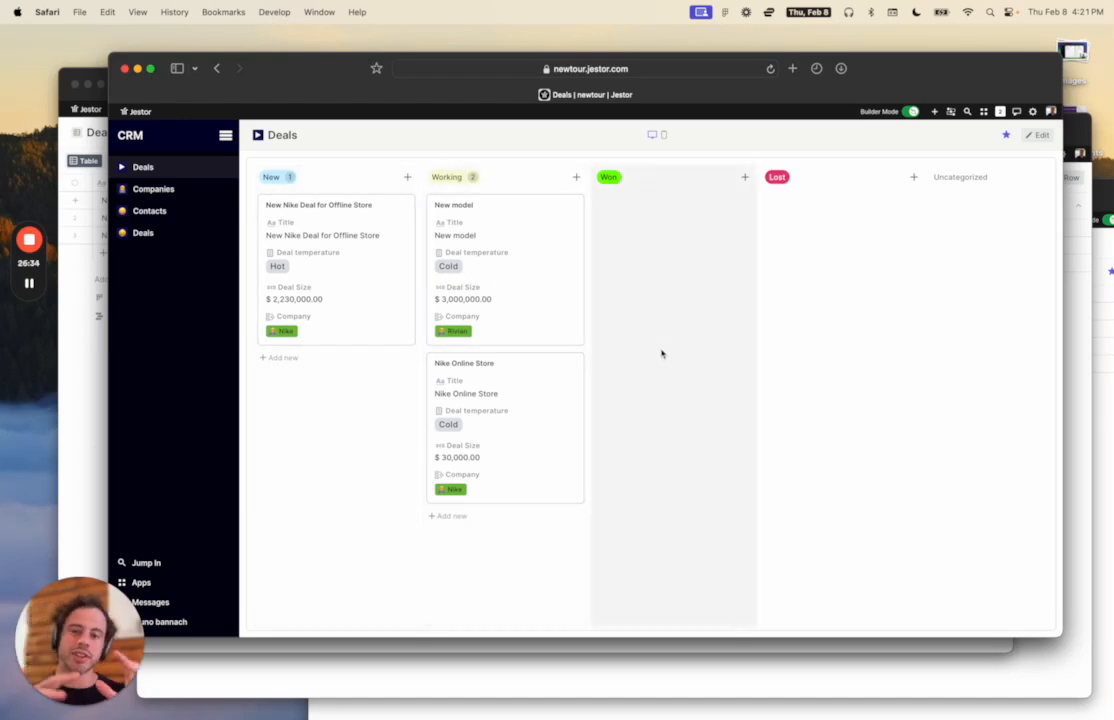
click(1037, 134)
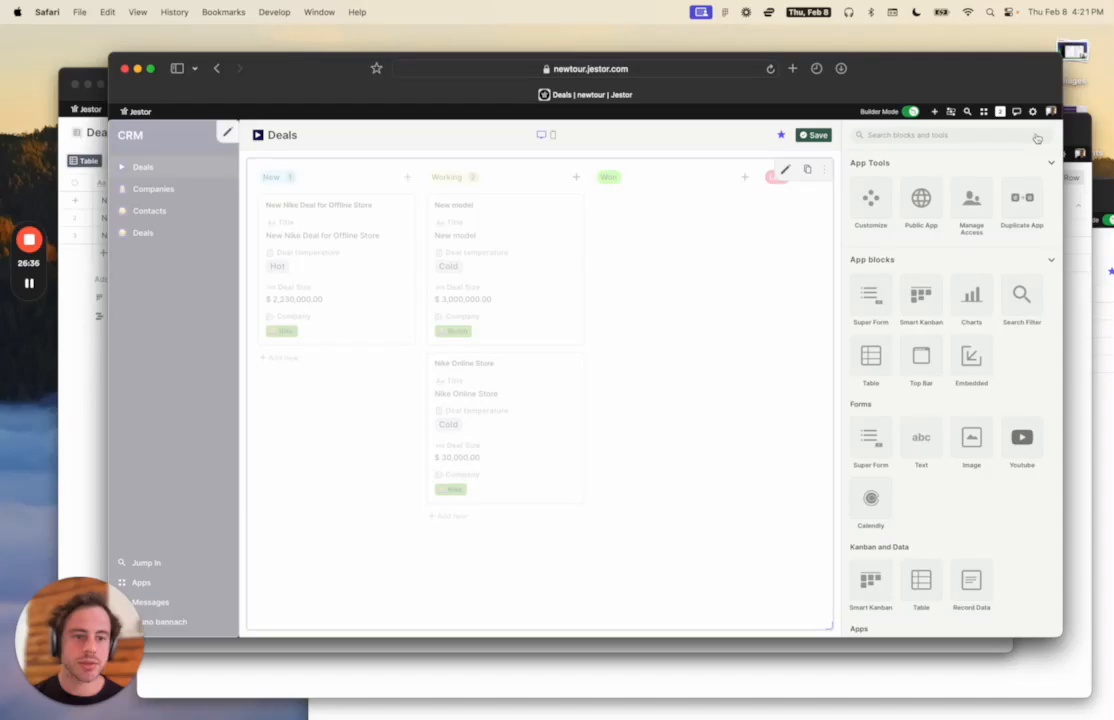
Add a kanban card colour condition: Deal temperature Is any of Hot.
click(785, 169)
scroll(920, 316, down, 8)
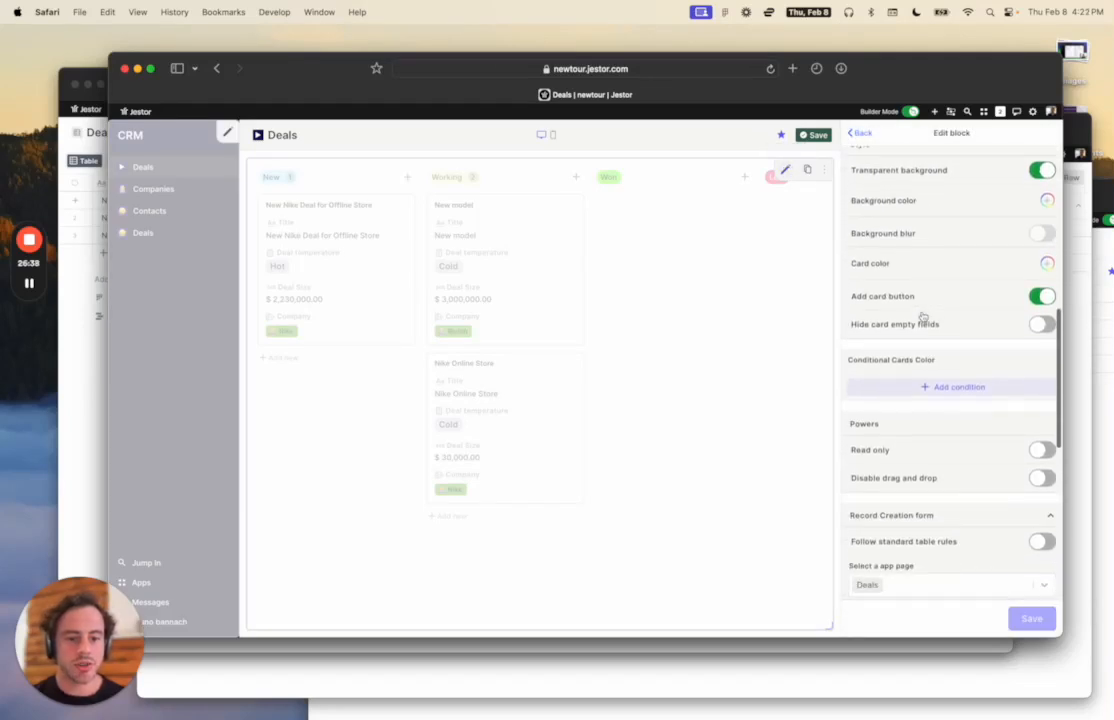
scroll(922, 316, down, 1)
click(921, 350)
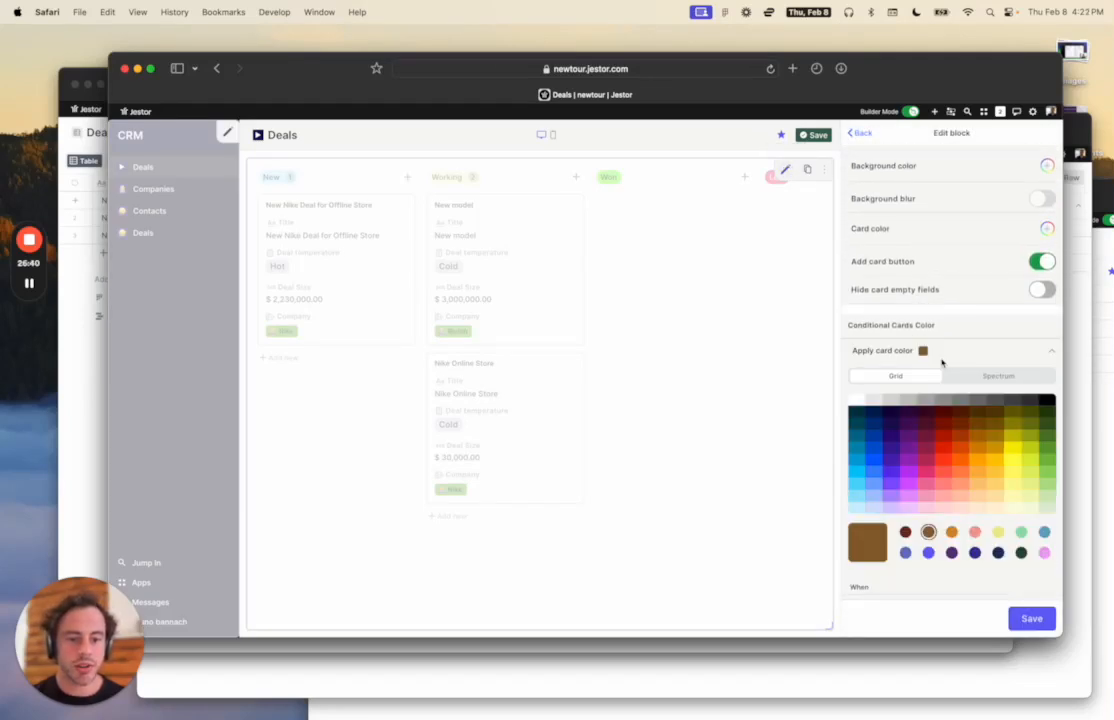
scroll(920, 405, down, 5)
click(918, 434)
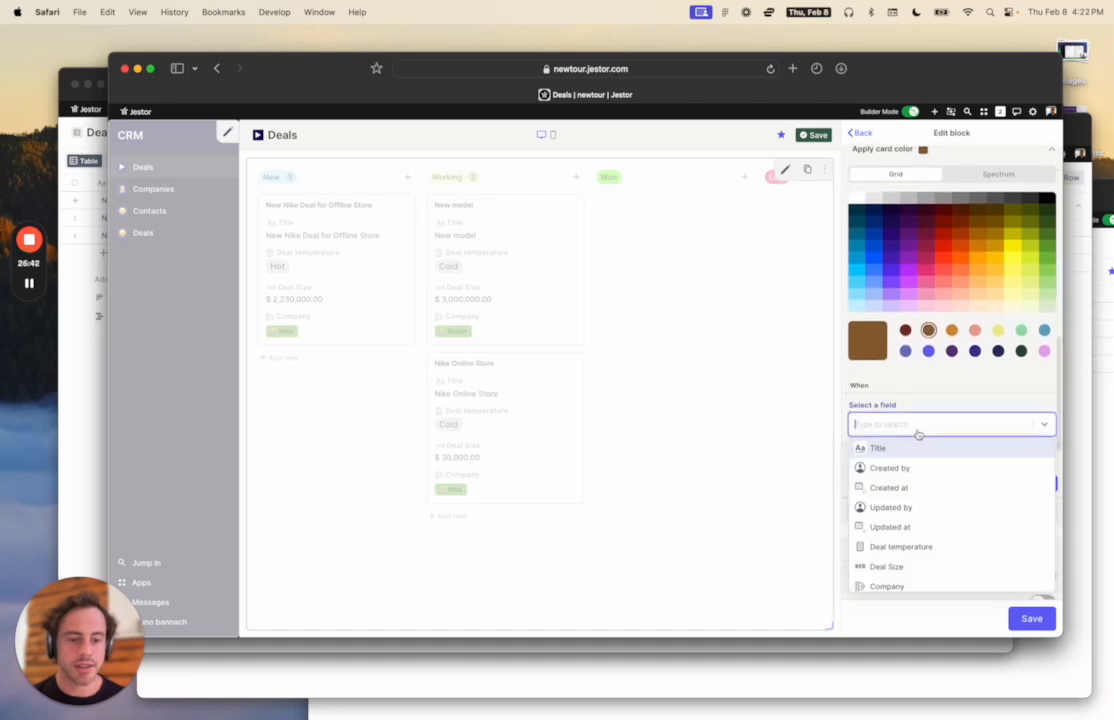
scroll(923, 520, down, 1)
scroll(910, 495, up, 1)
scroll(910, 495, down, 1)
click(910, 522)
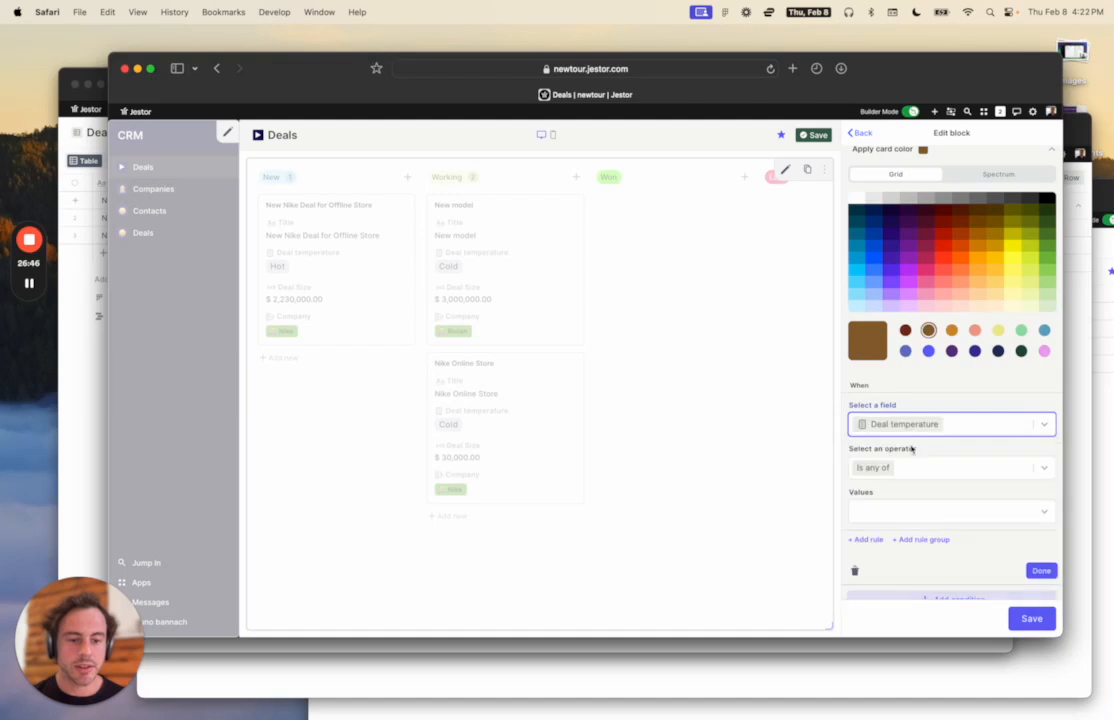
click(911, 465)
click(911, 489)
click(913, 514)
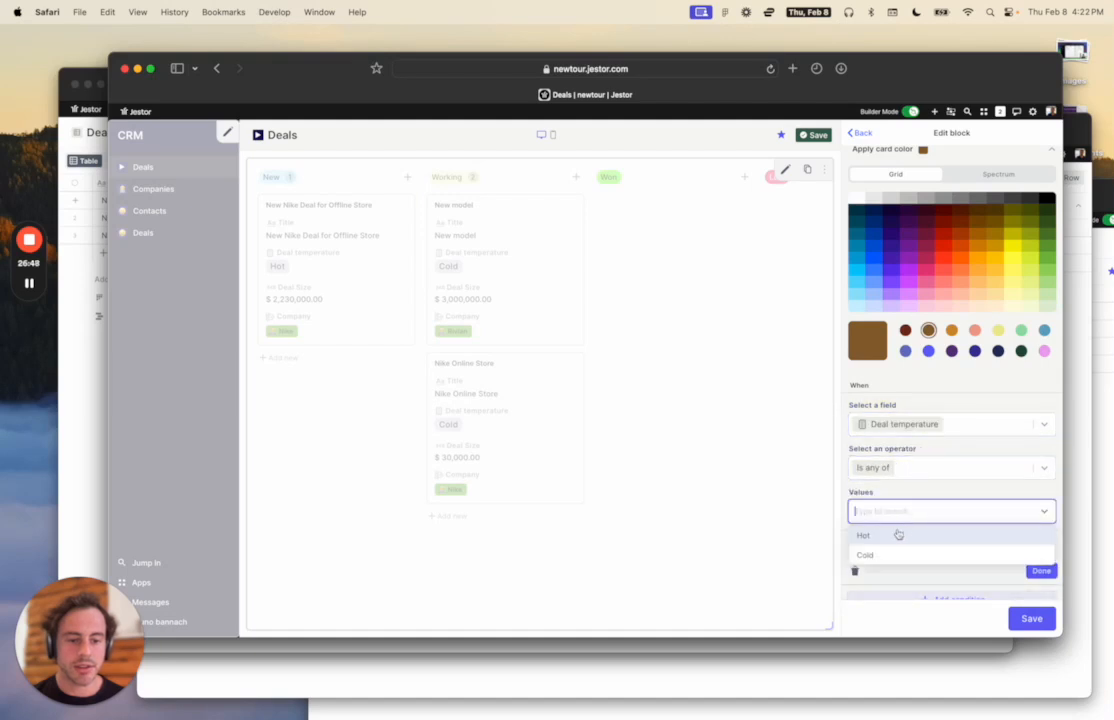
click(900, 534)
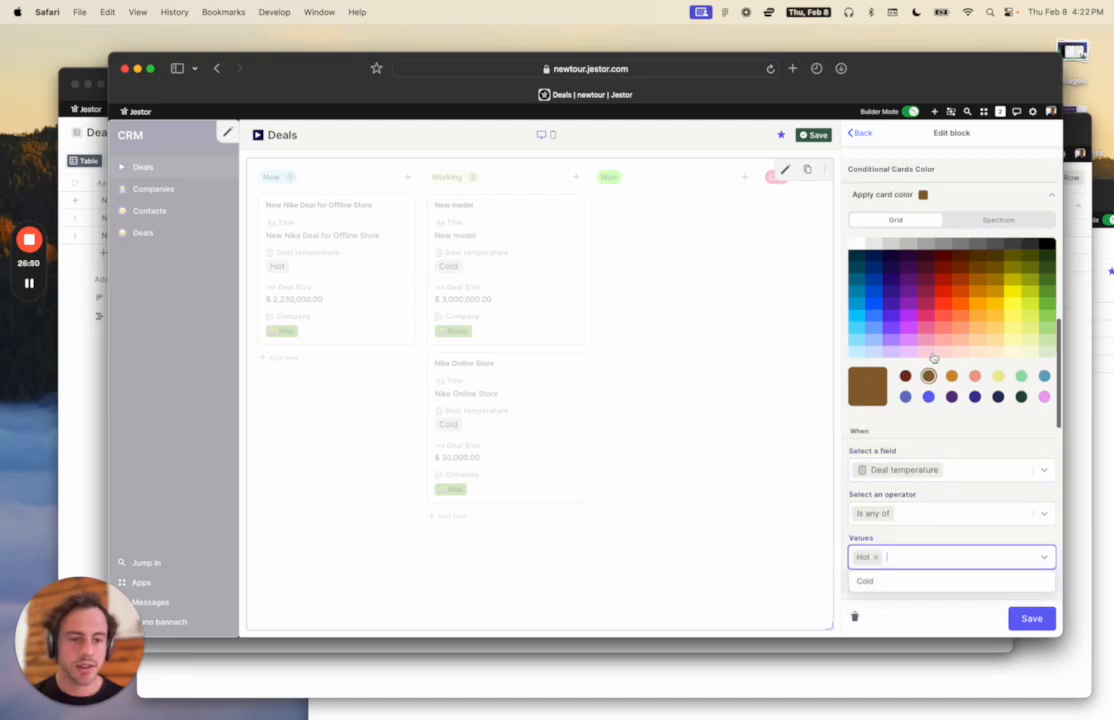
Make the Hot condition's colour light pink, discarding an unneeded second rule.
click(942, 353)
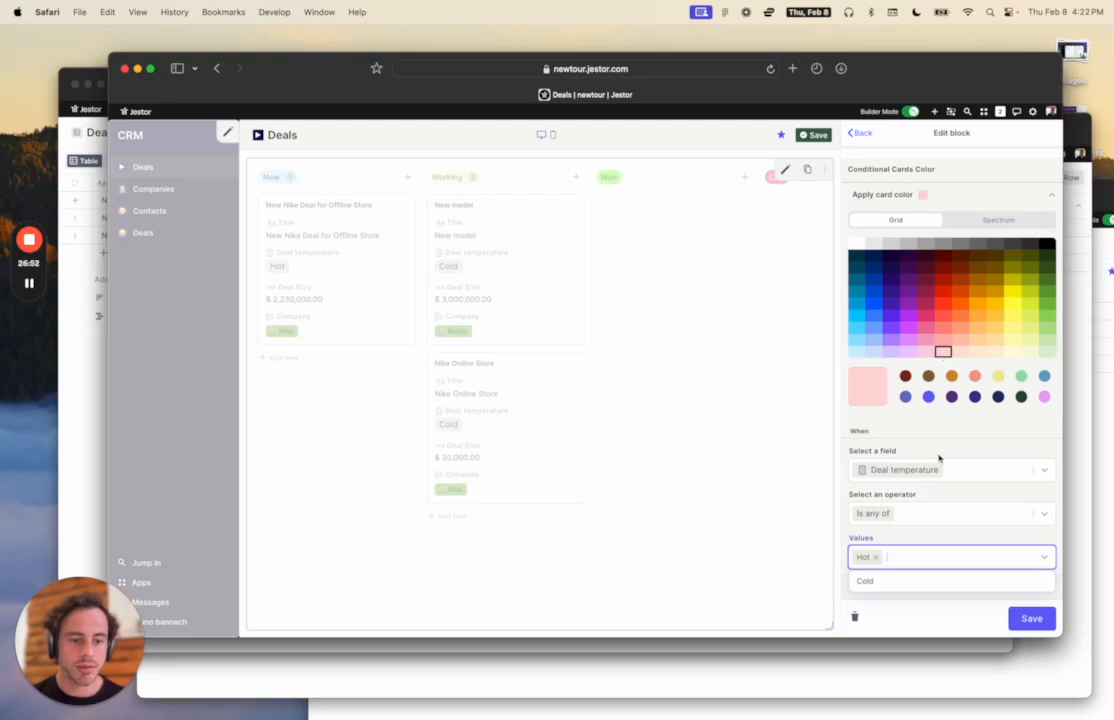
scroll(940, 459, down, 2)
click(993, 452)
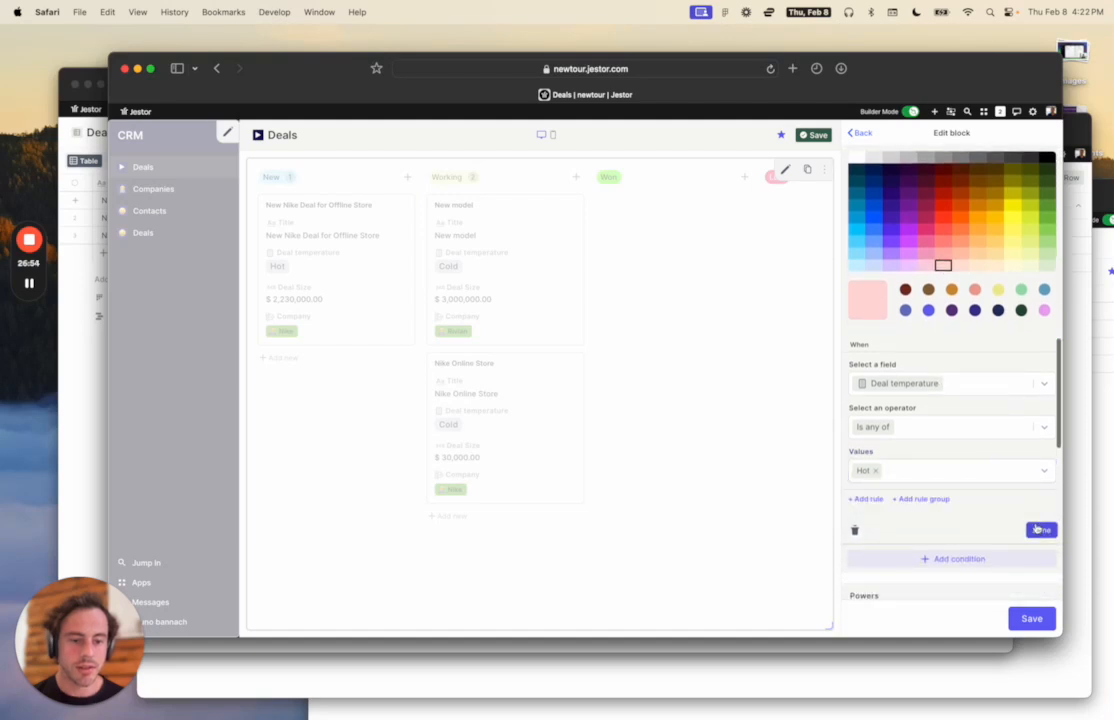
click(874, 499)
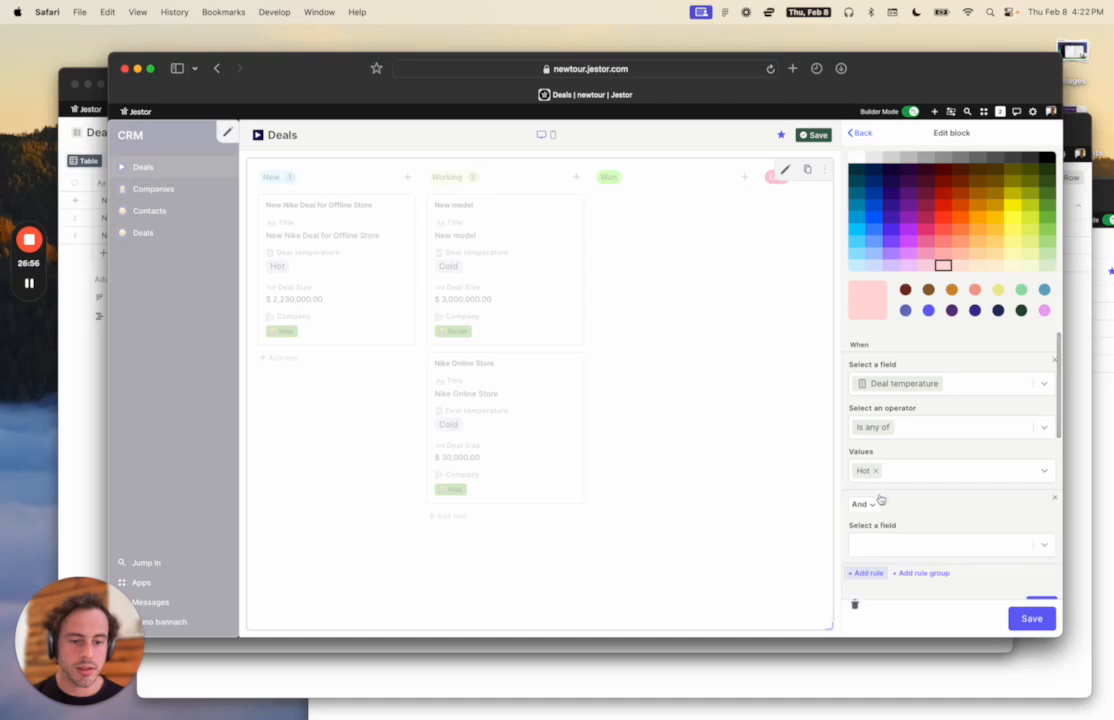
click(940, 542)
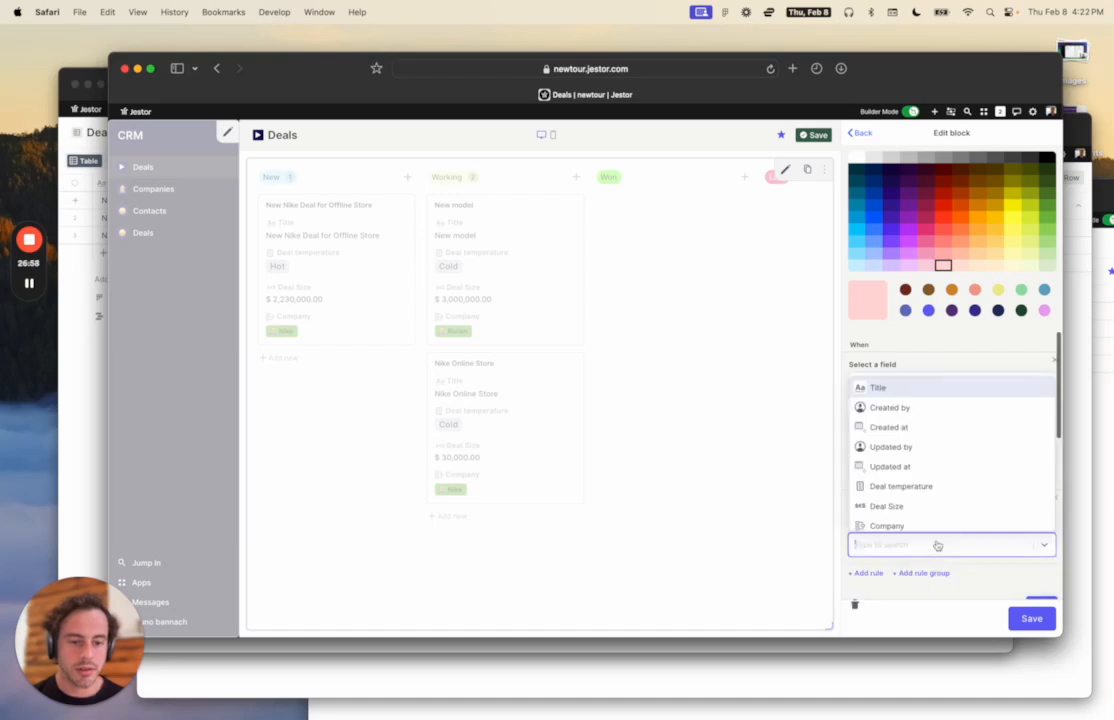
click(1009, 349)
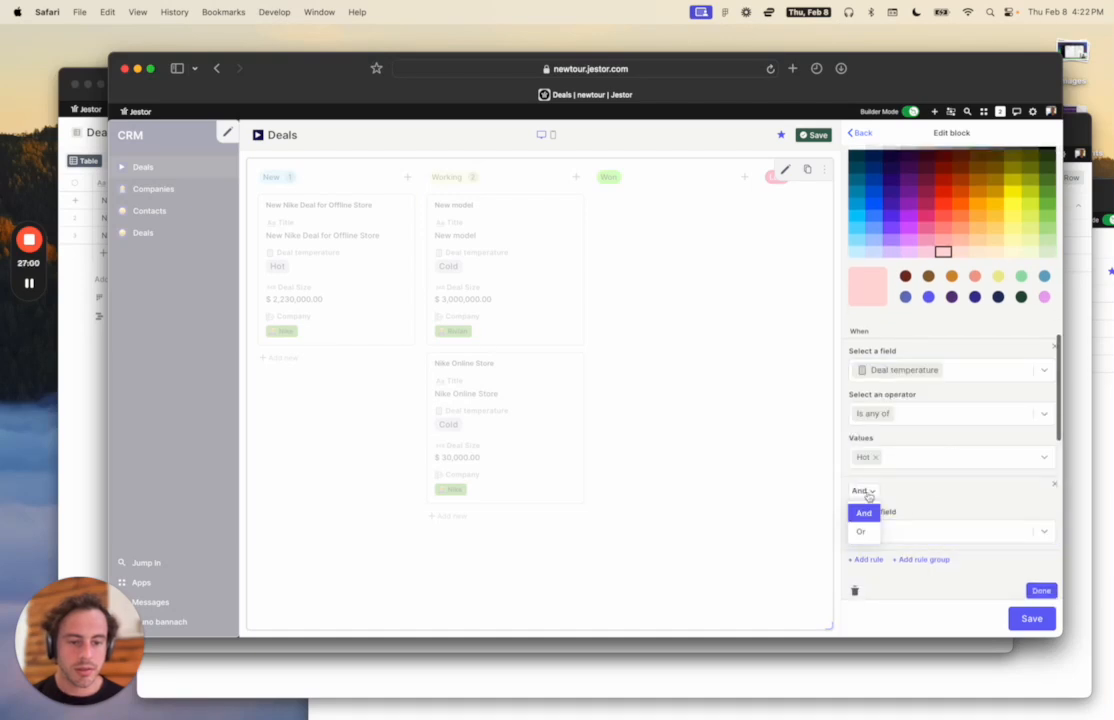
click(1054, 484)
scroll(1047, 525, down, 10)
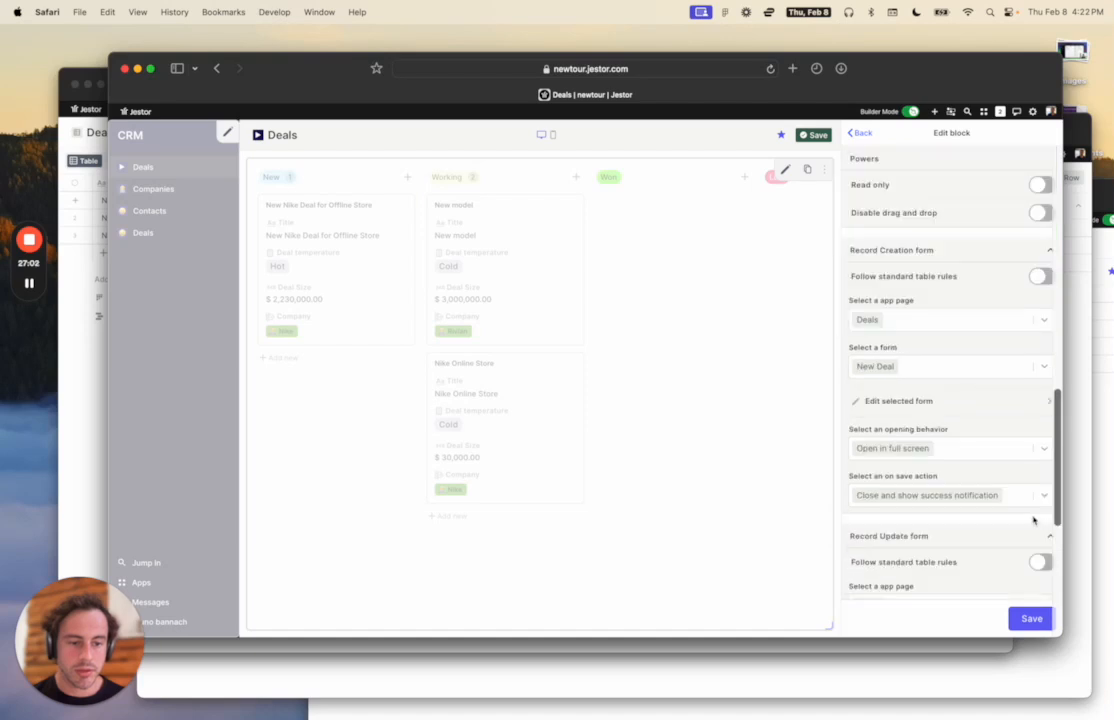
scroll(967, 410, up, 5)
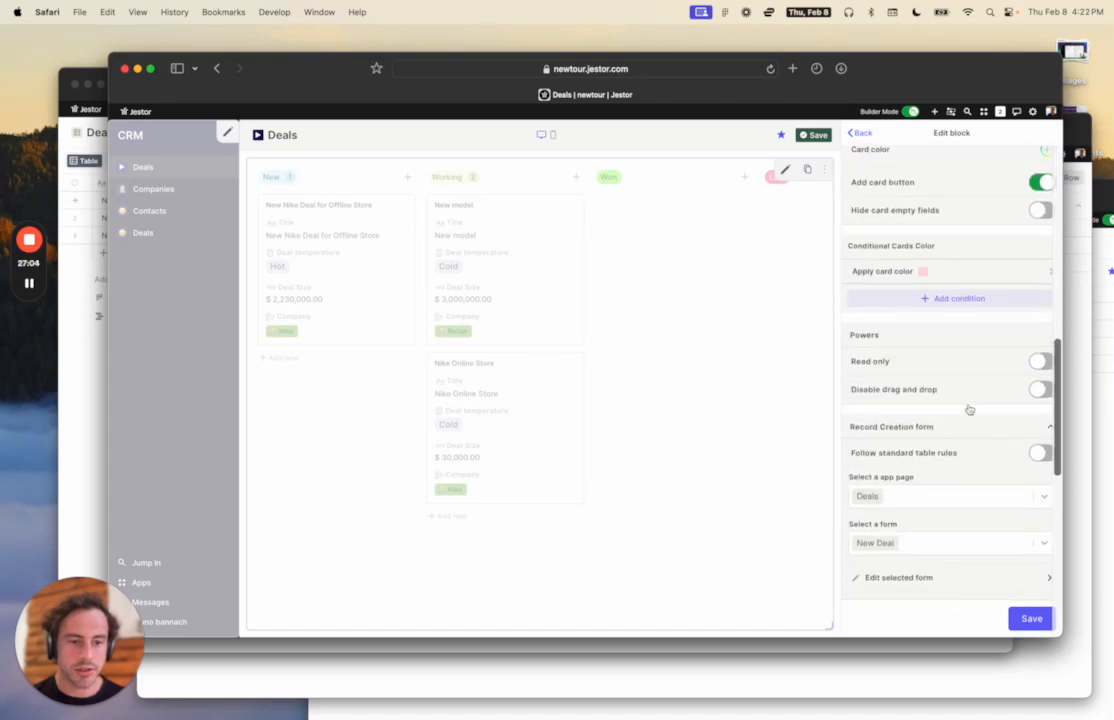
Add a light blue card colour for Deal temperature Is any of Cold, then save block and page.
click(957, 300)
scroll(928, 477, down, 1)
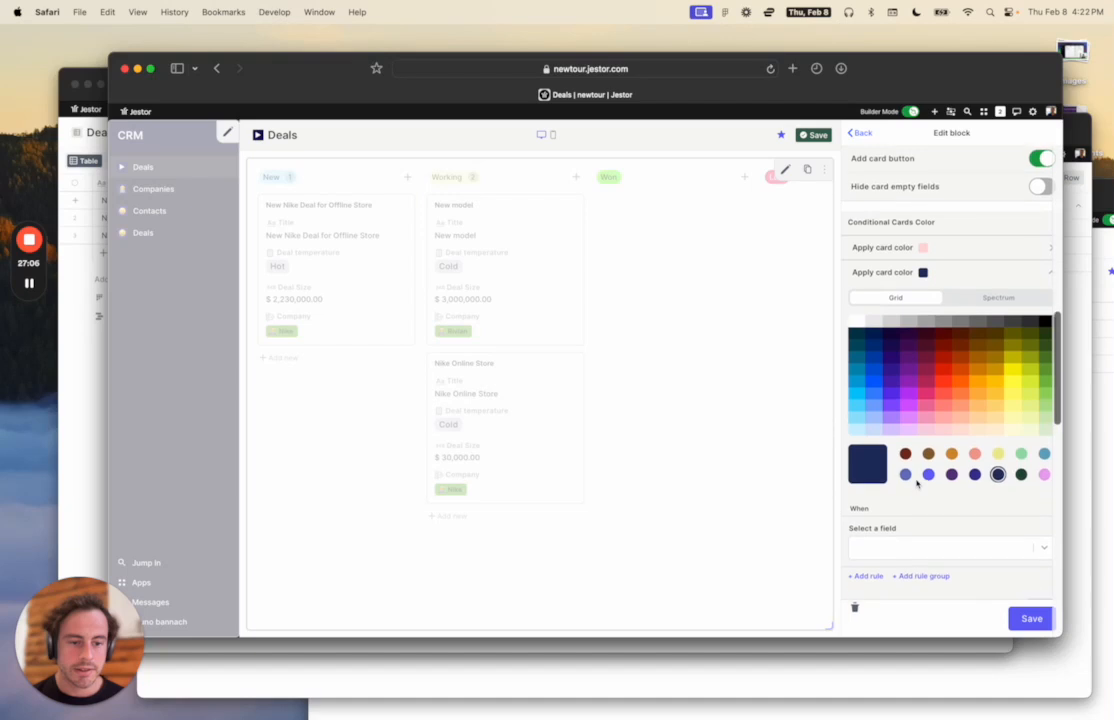
click(858, 430)
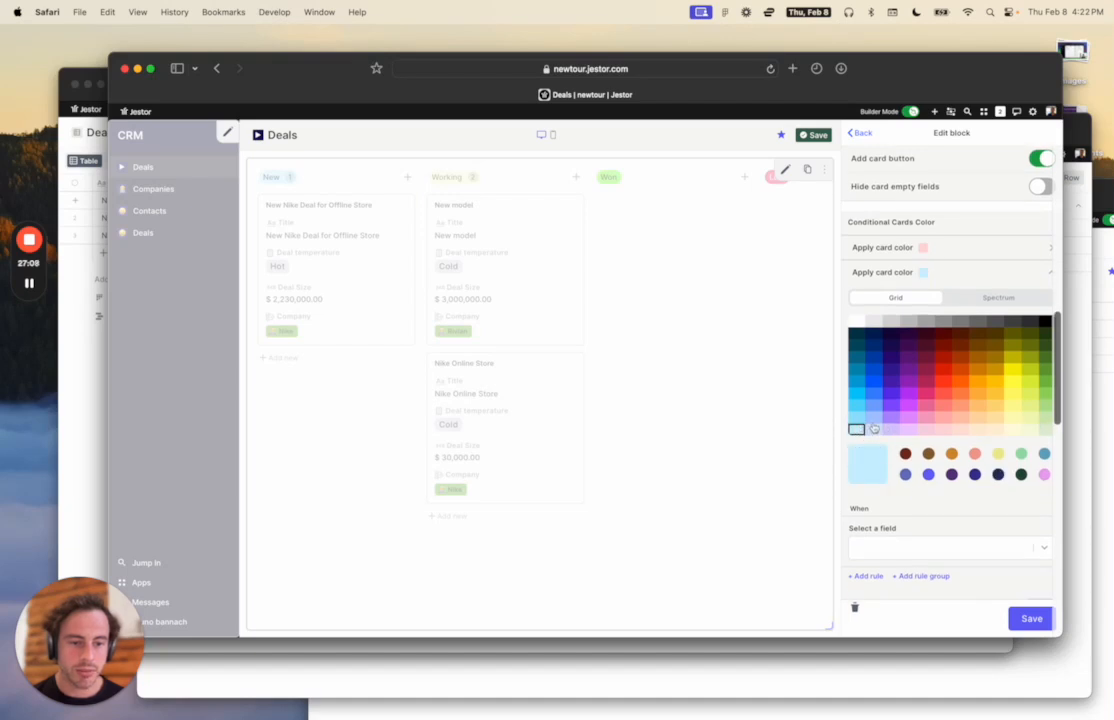
scroll(920, 420, down, 4)
click(917, 355)
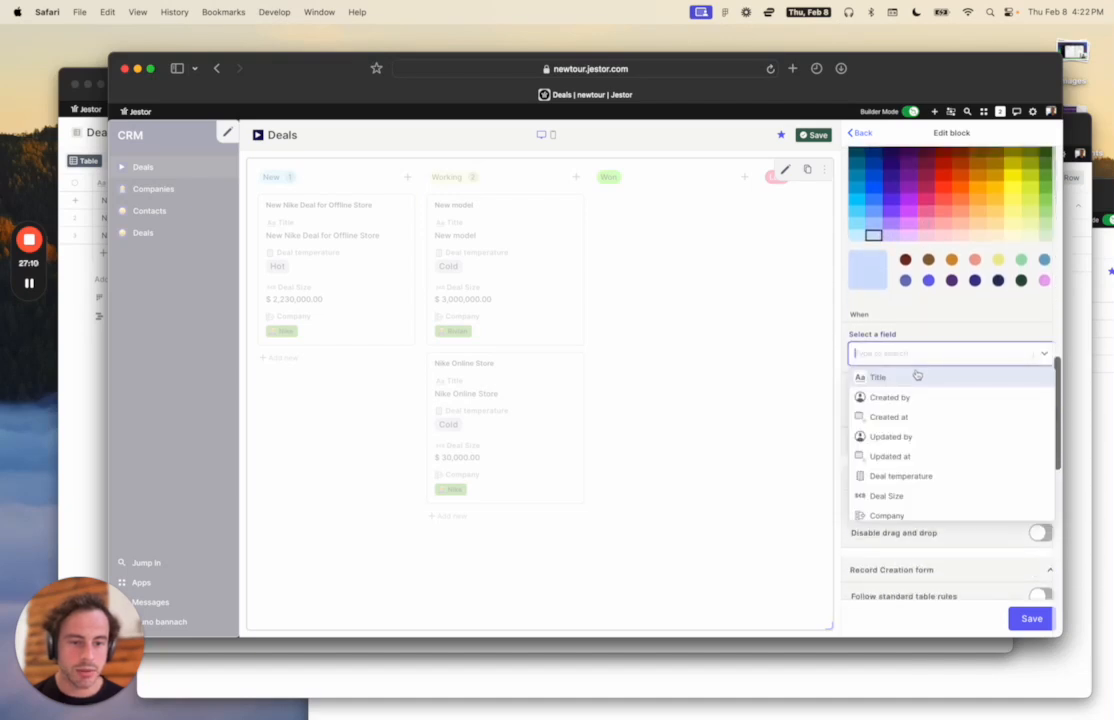
click(914, 478)
click(913, 444)
click(907, 487)
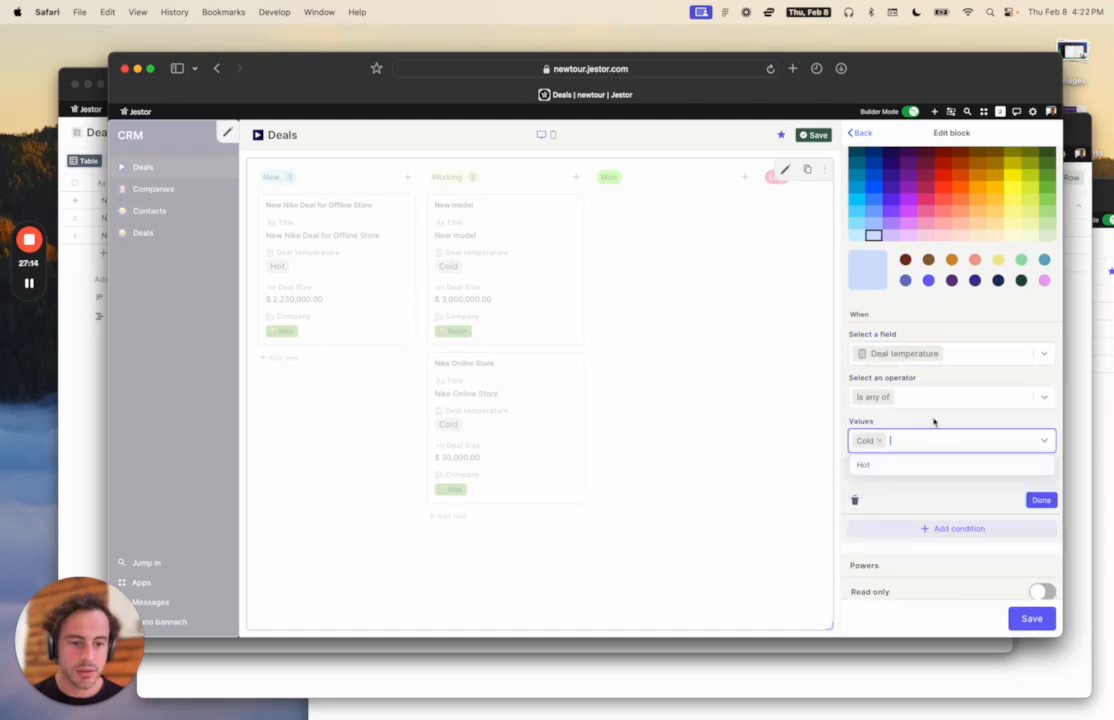
click(1040, 500)
click(1032, 619)
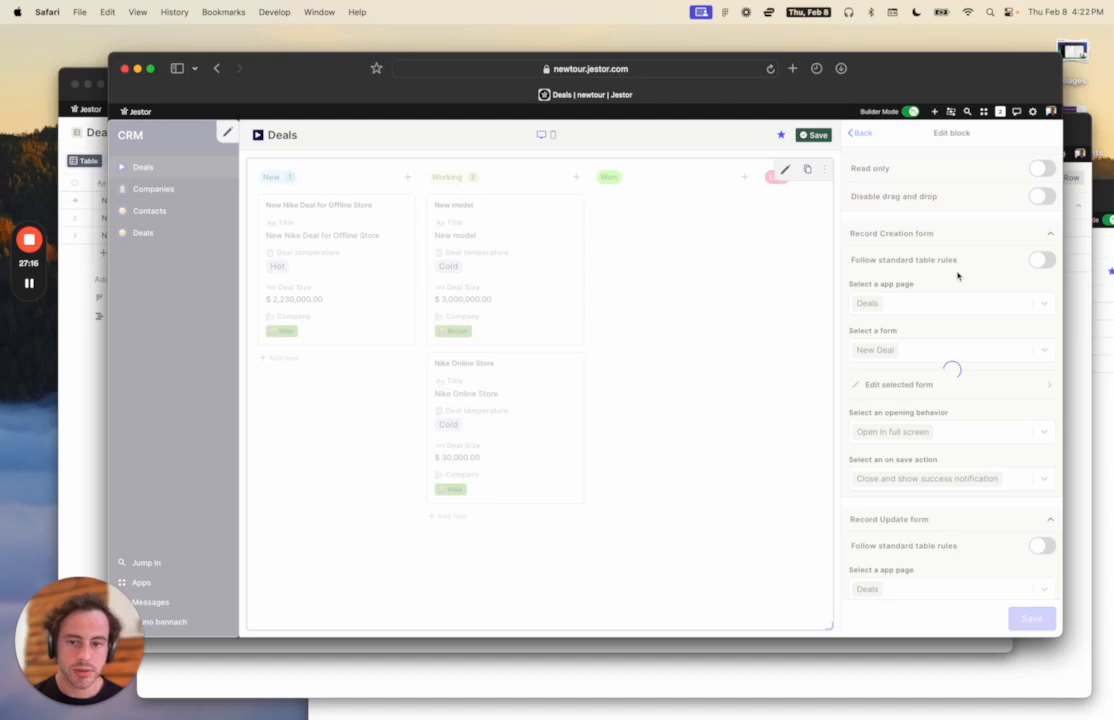
click(815, 134)
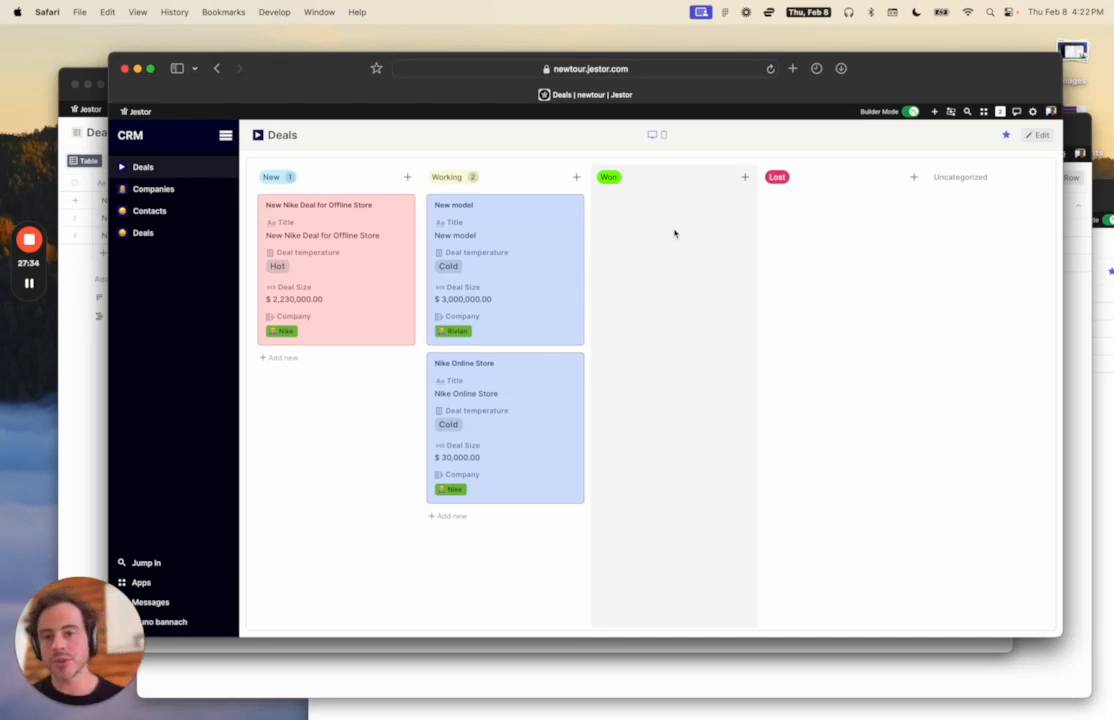
Browse the Companies, Contacts and deal forms pages, then switch to the Deal table window.
click(155, 189)
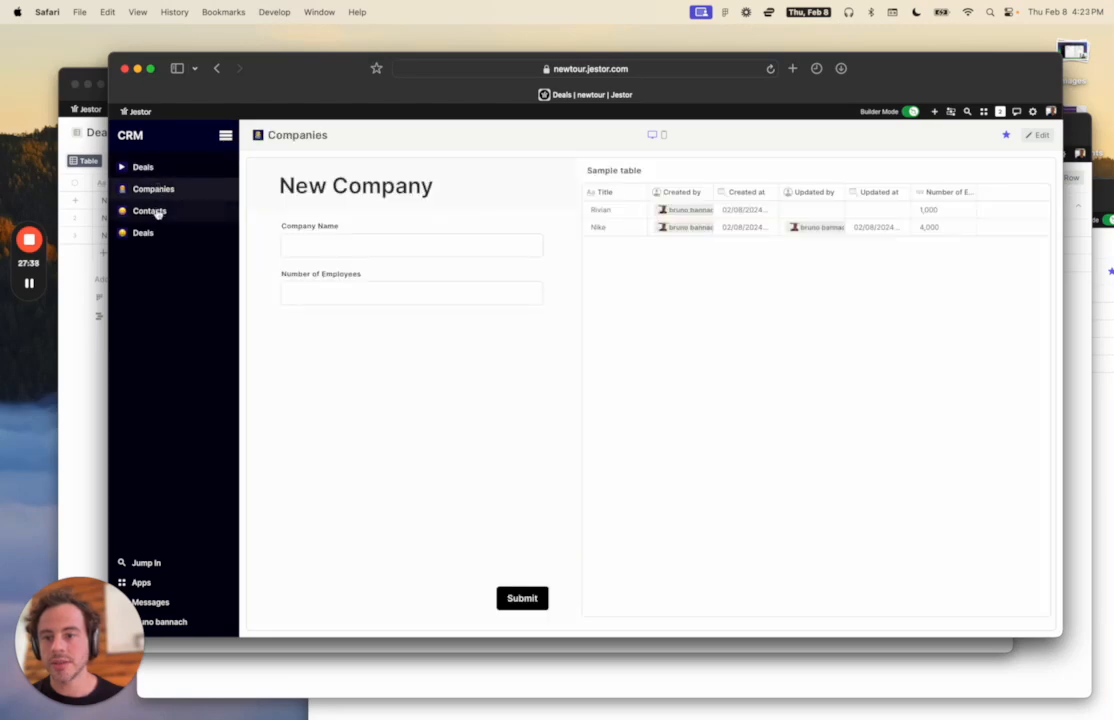
click(158, 213)
click(154, 232)
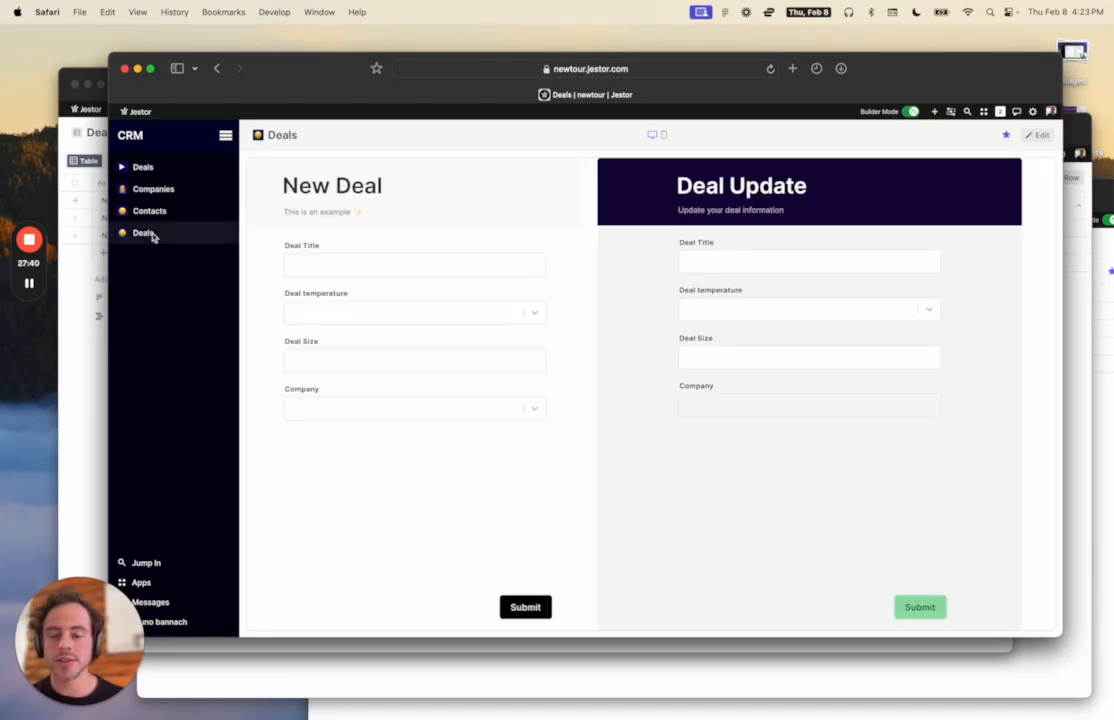
key(ctrl+Up)
click(579, 338)
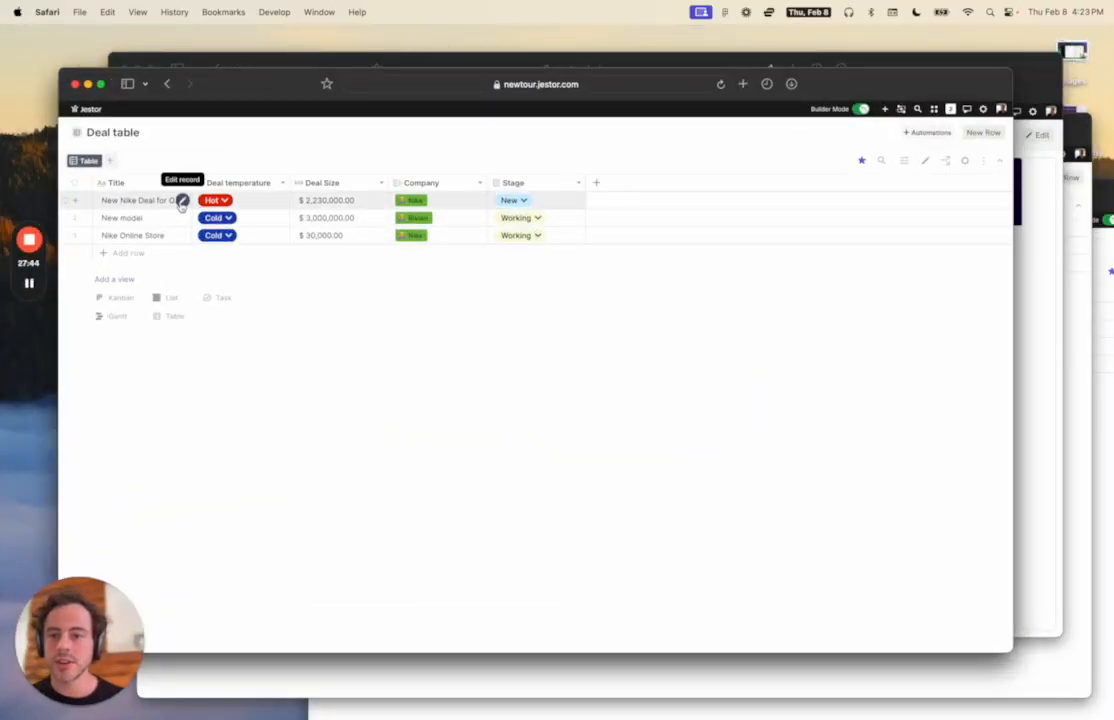
View the Nike offline store deal's connected records, then switch to the New Company responses window.
click(182, 201)
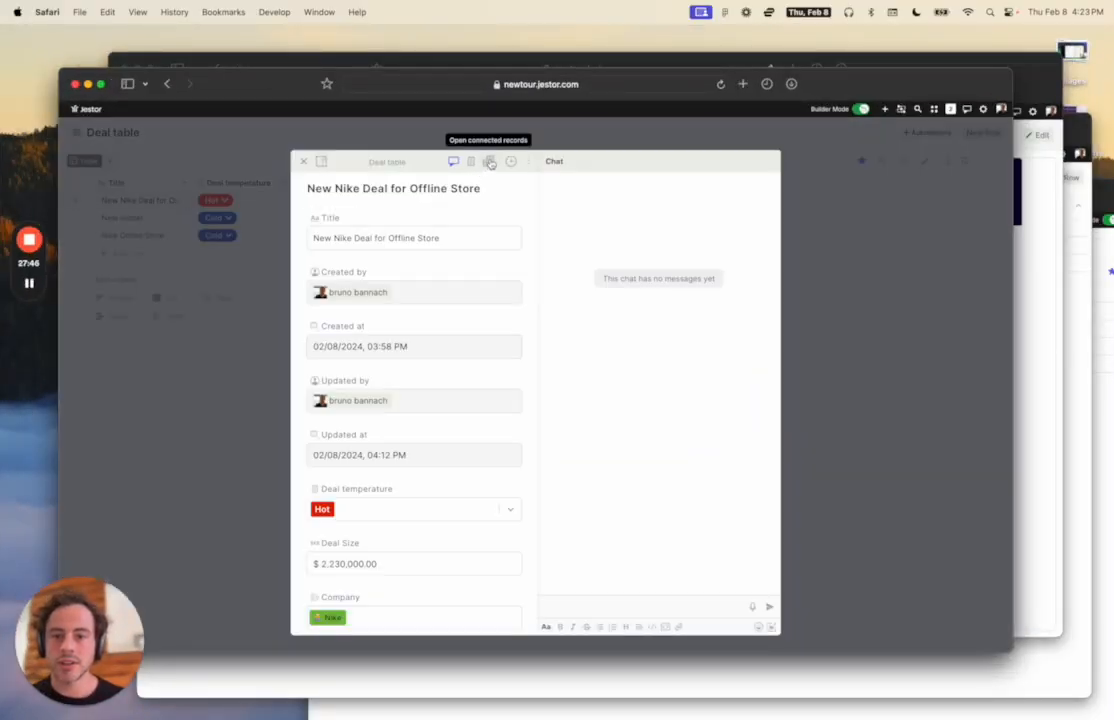
click(486, 162)
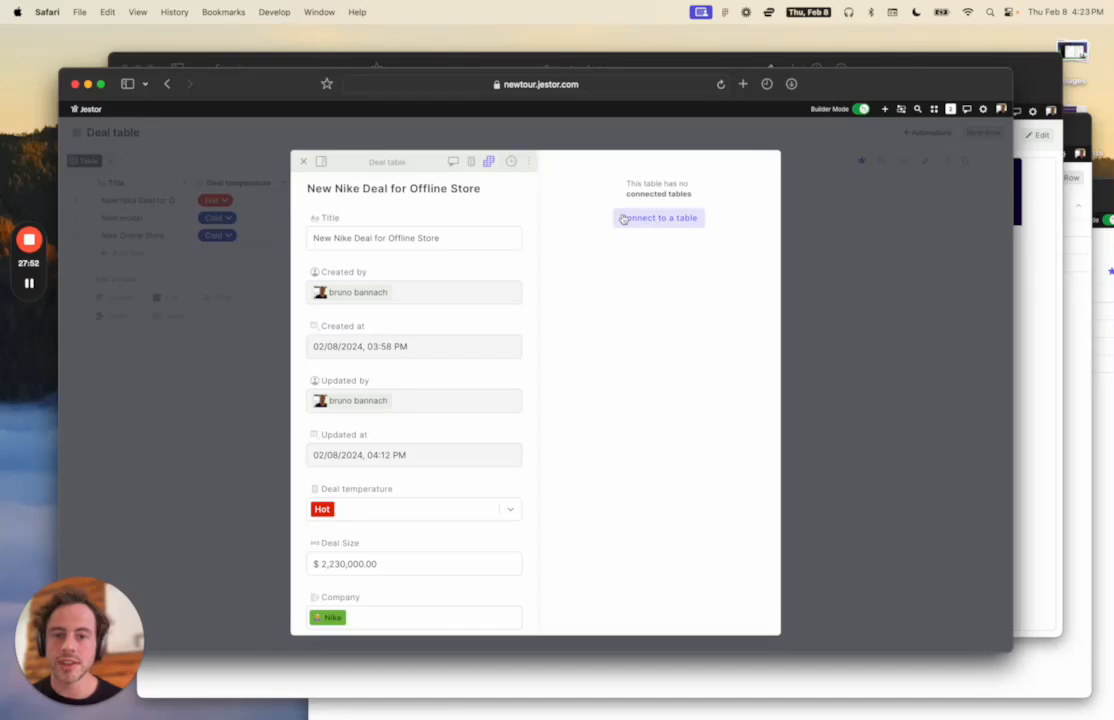
click(189, 258)
key(ctrl+Up)
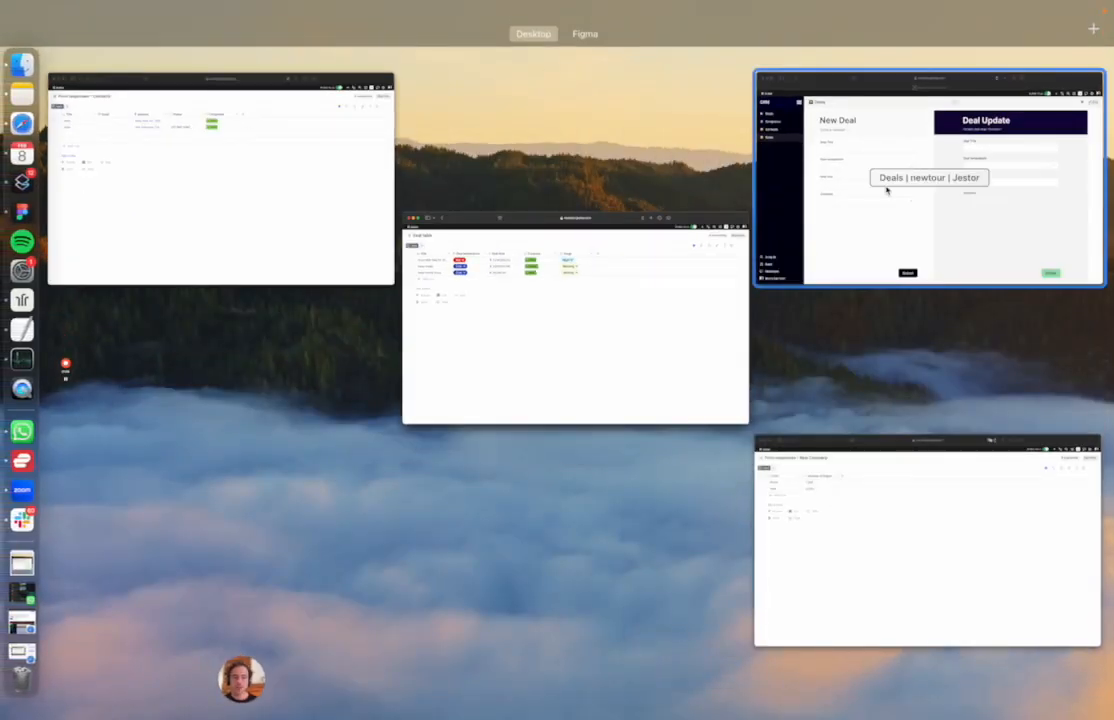
click(849, 494)
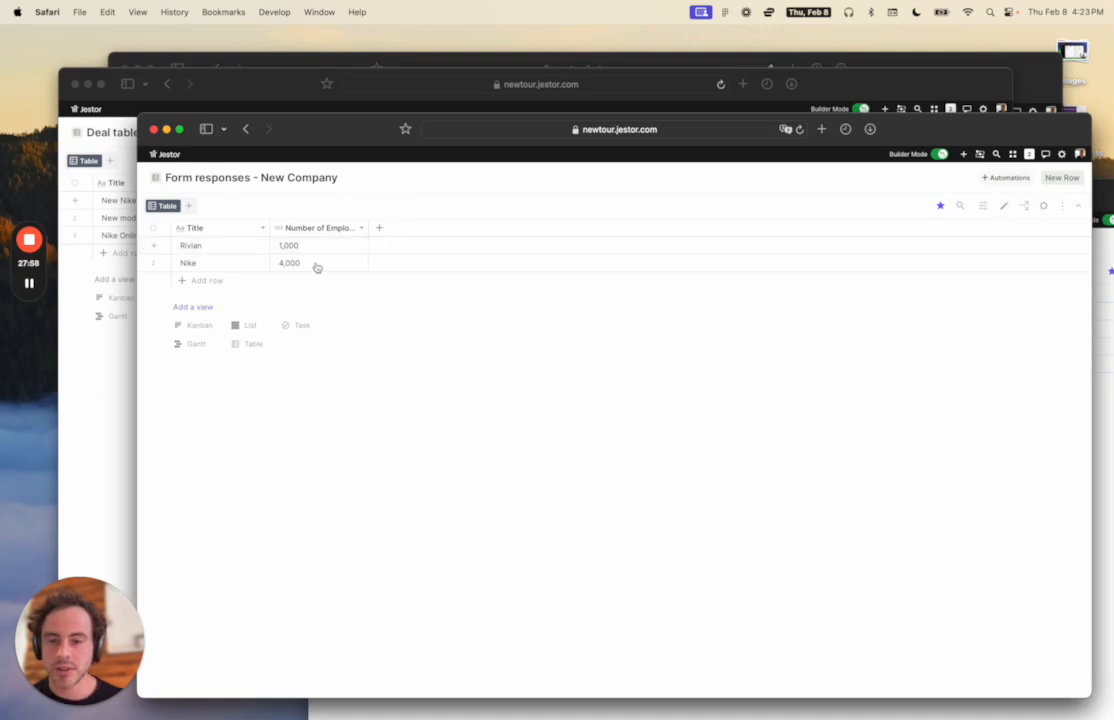
Check which records are connected to the Rivian company, then show all windows.
click(257, 245)
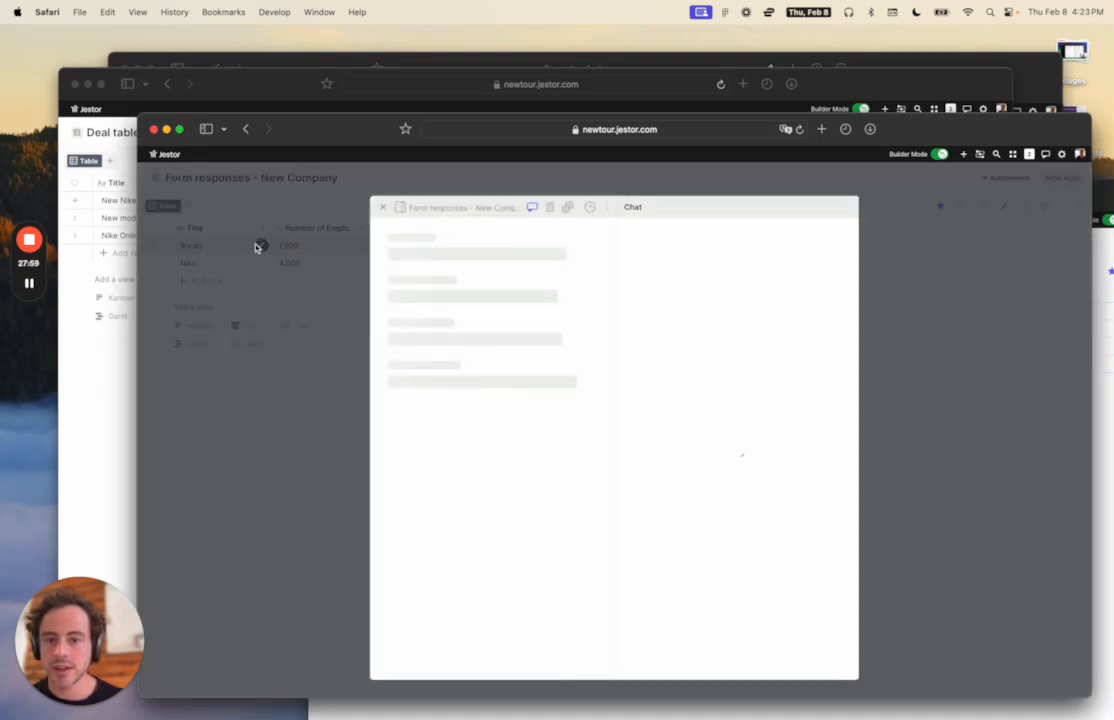
click(567, 206)
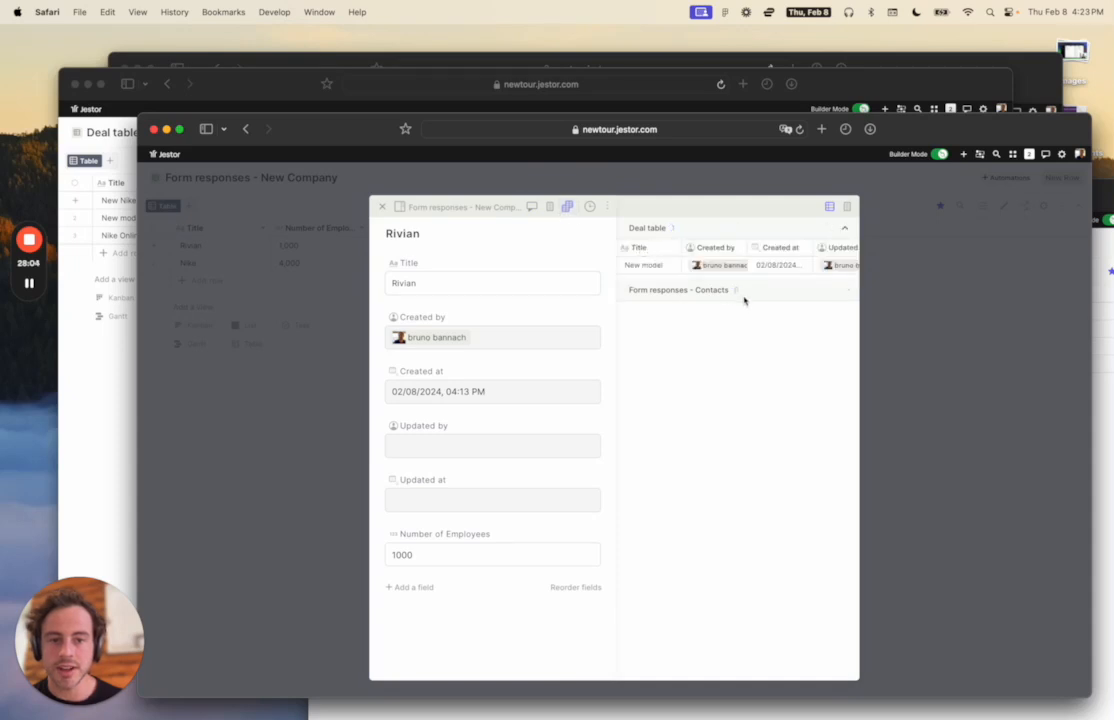
click(918, 307)
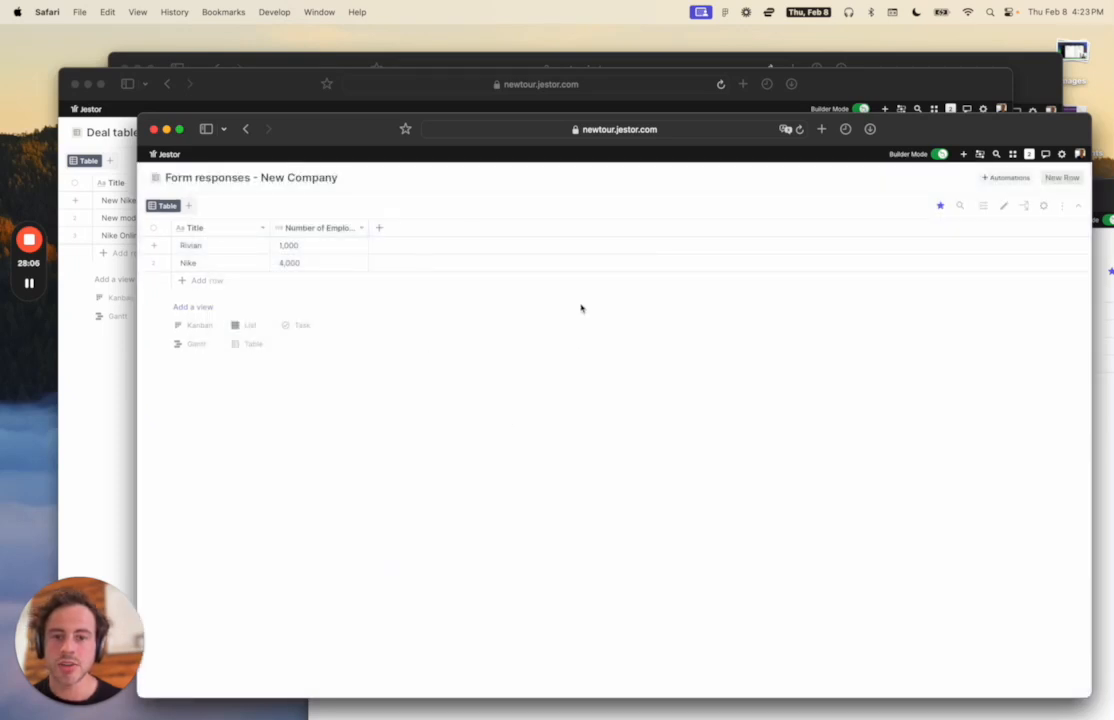
key(ctrl+Up)
Bring the CRM window forward and put the Deals forms page into edit mode.
click(893, 157)
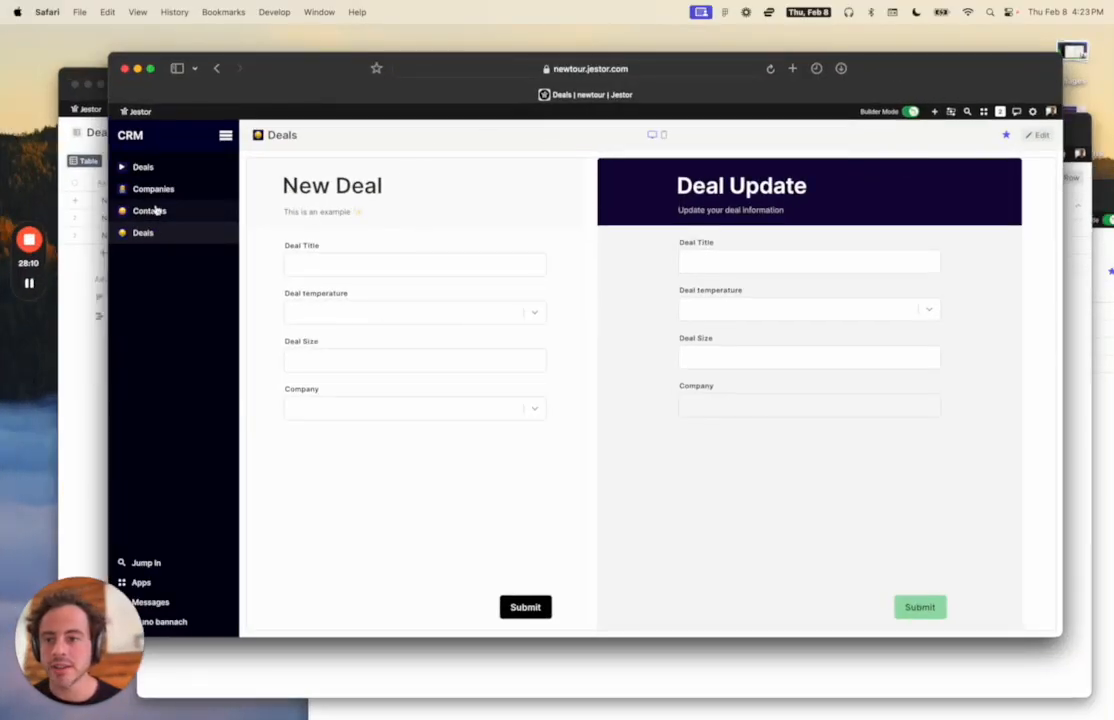
click(156, 209)
click(159, 190)
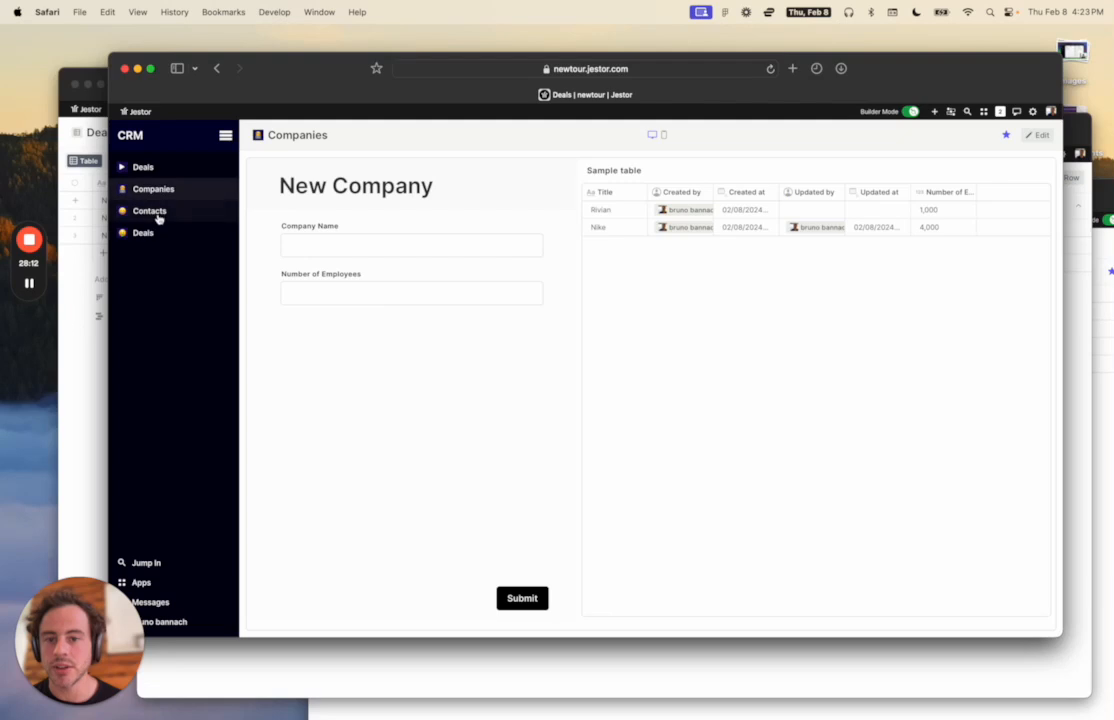
click(157, 212)
click(157, 234)
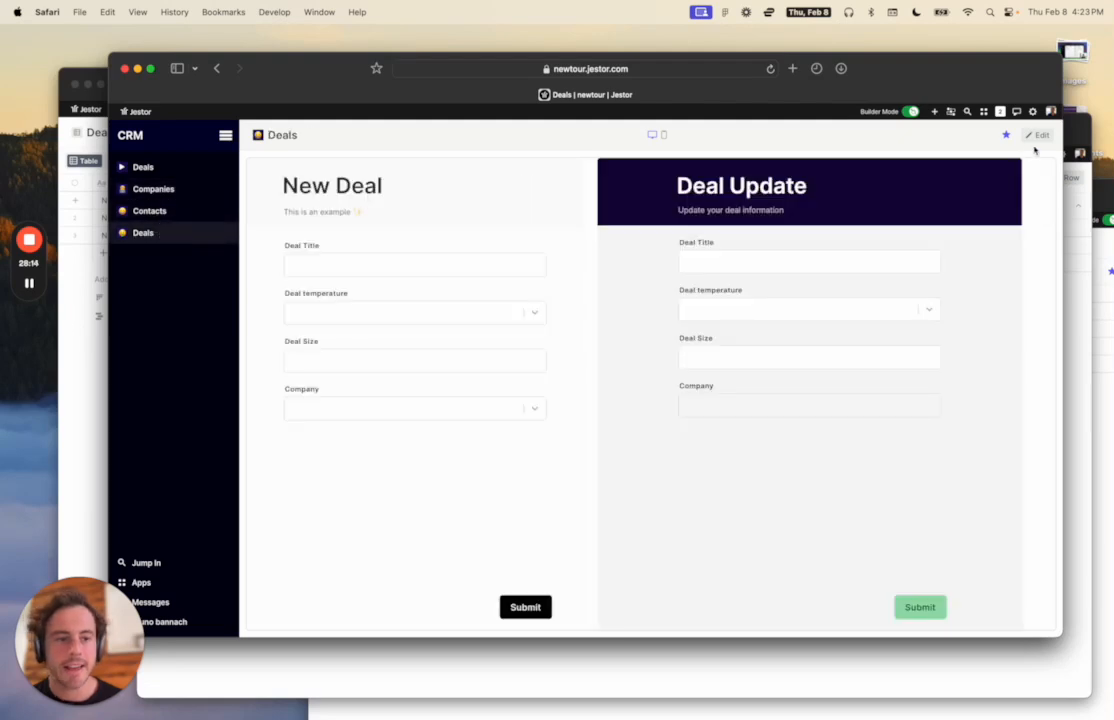
click(1037, 134)
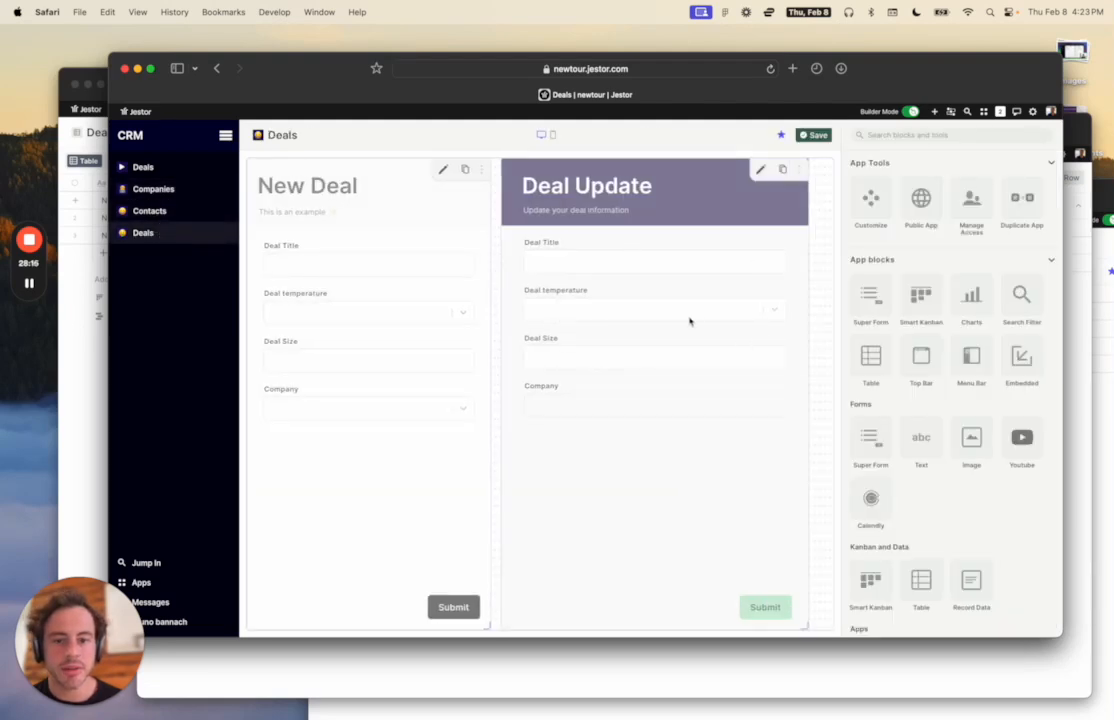
Wrap Deal temperature and Deal Size in an Inline block on Deal Update and save.
click(759, 169)
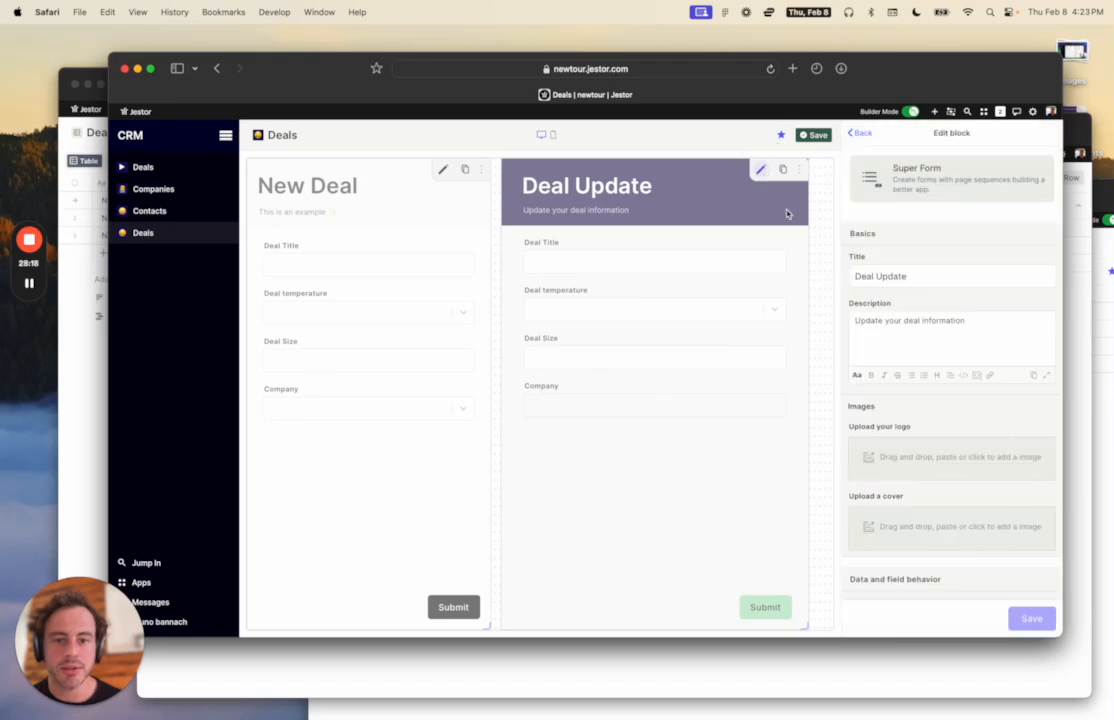
scroll(885, 360, down, 4)
scroll(885, 358, down, 4)
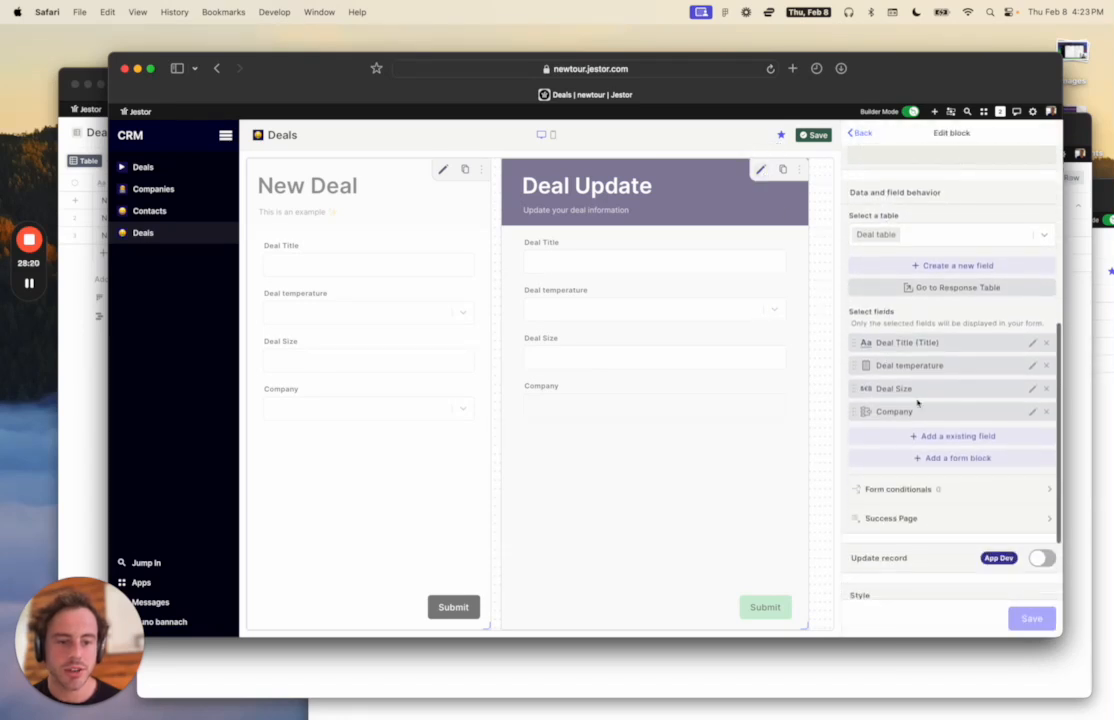
click(947, 464)
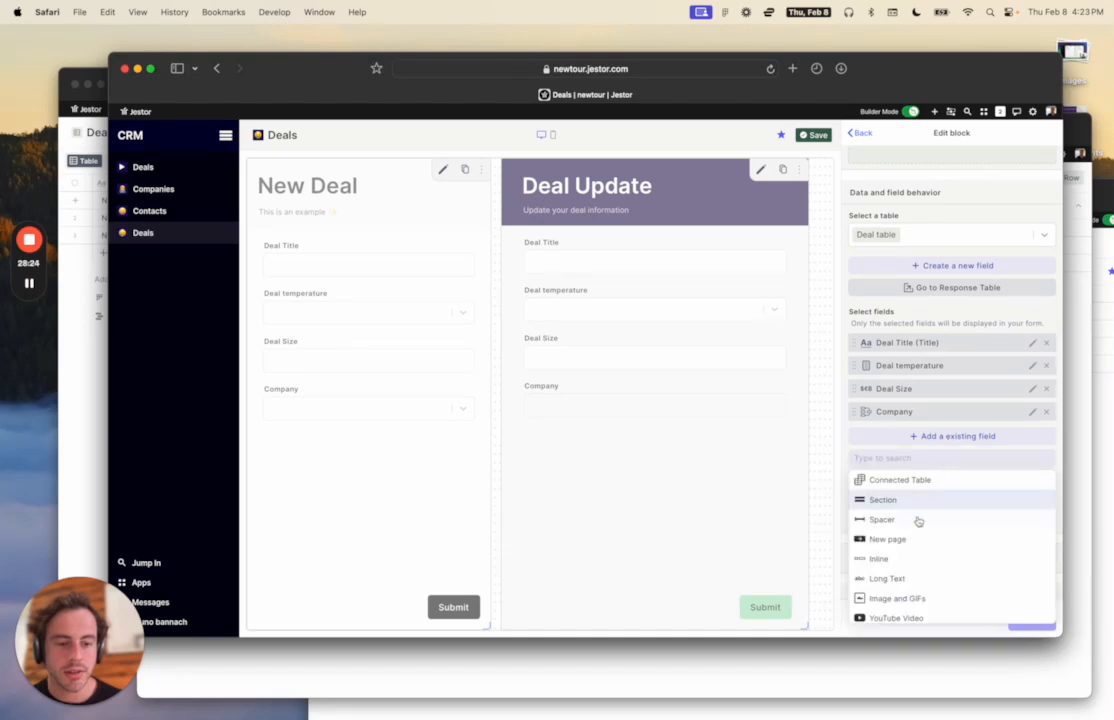
click(910, 559)
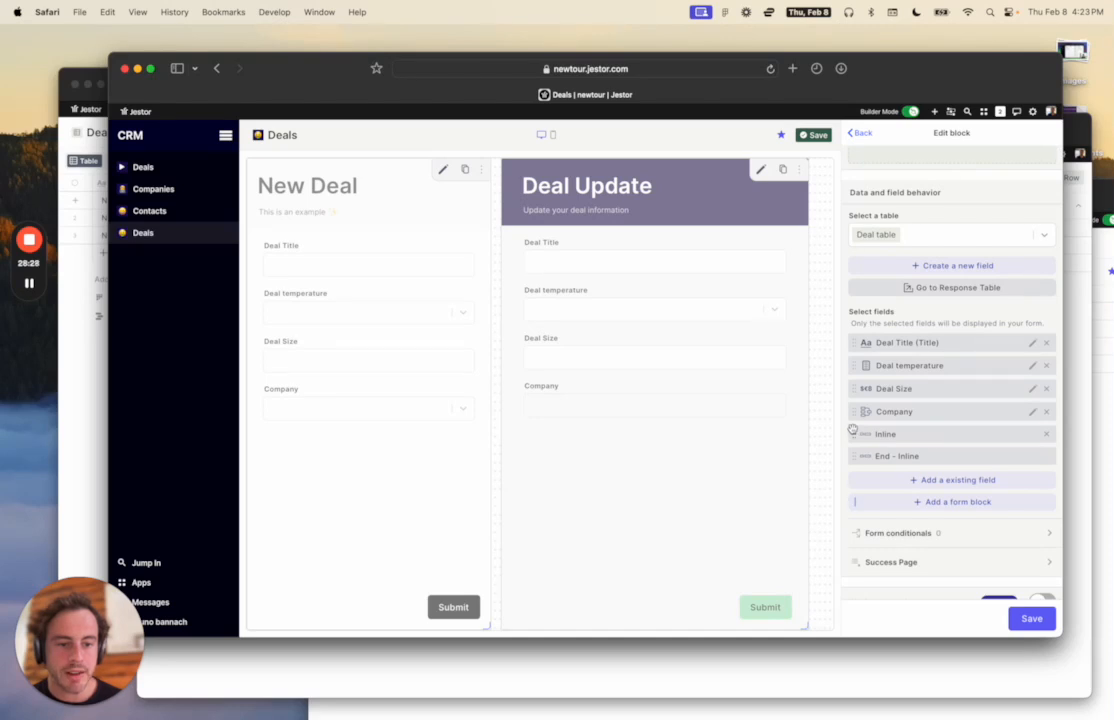
drag(852, 430, 849, 366)
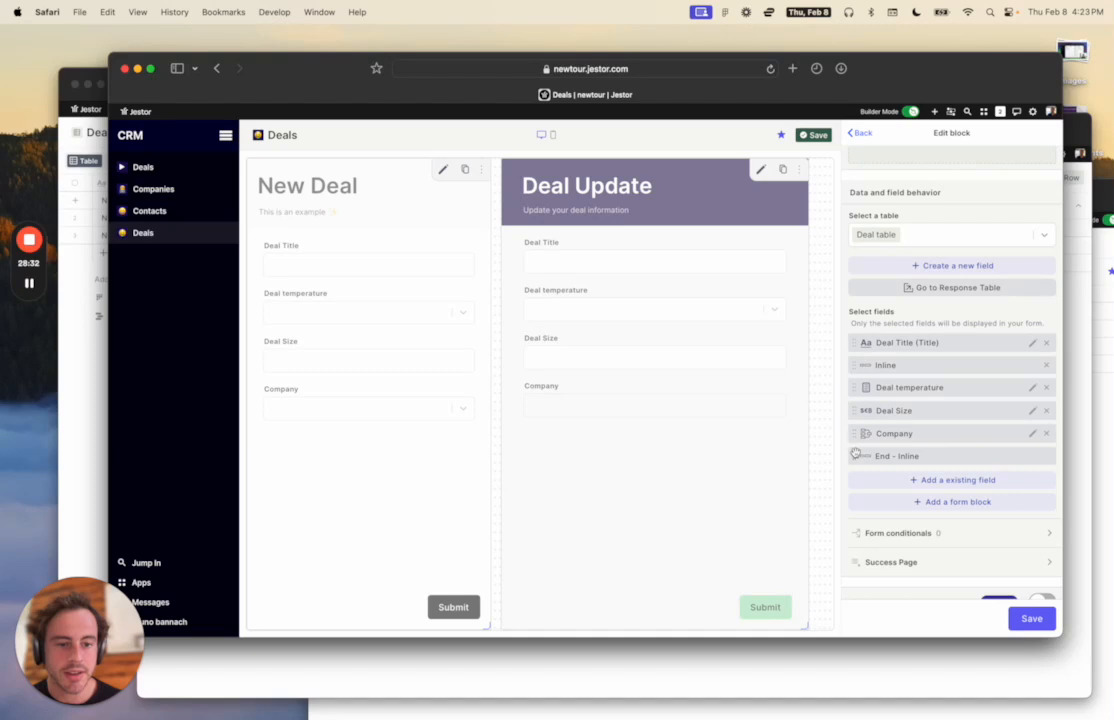
drag(854, 455, 866, 430)
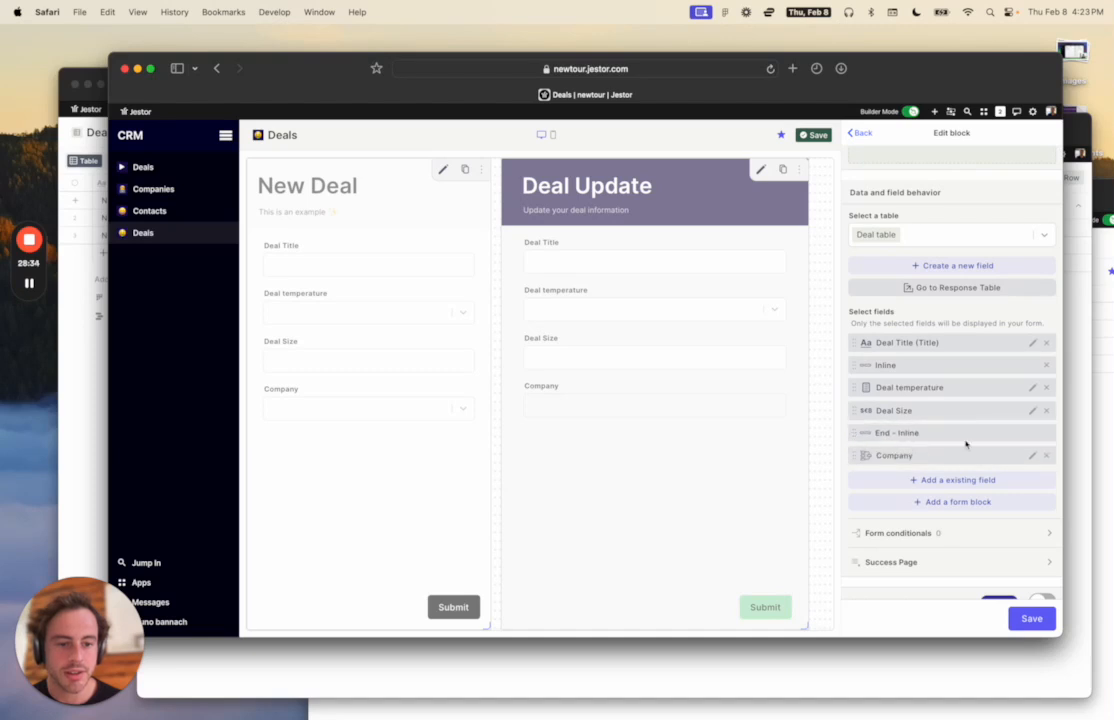
click(1031, 618)
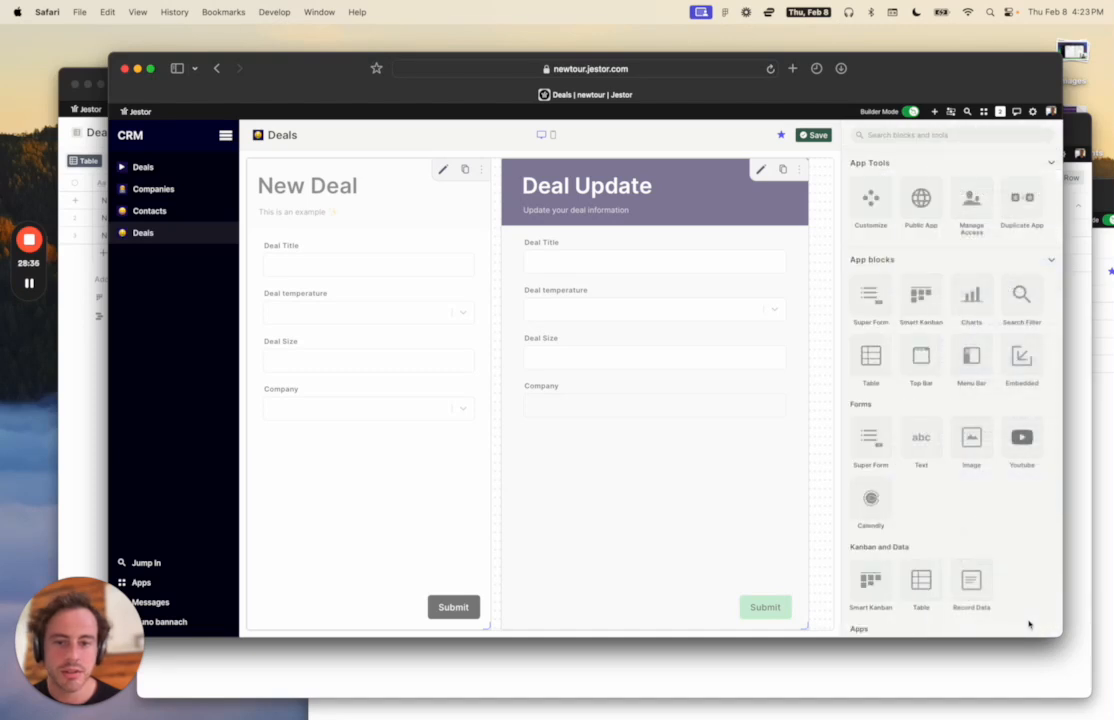
click(813, 135)
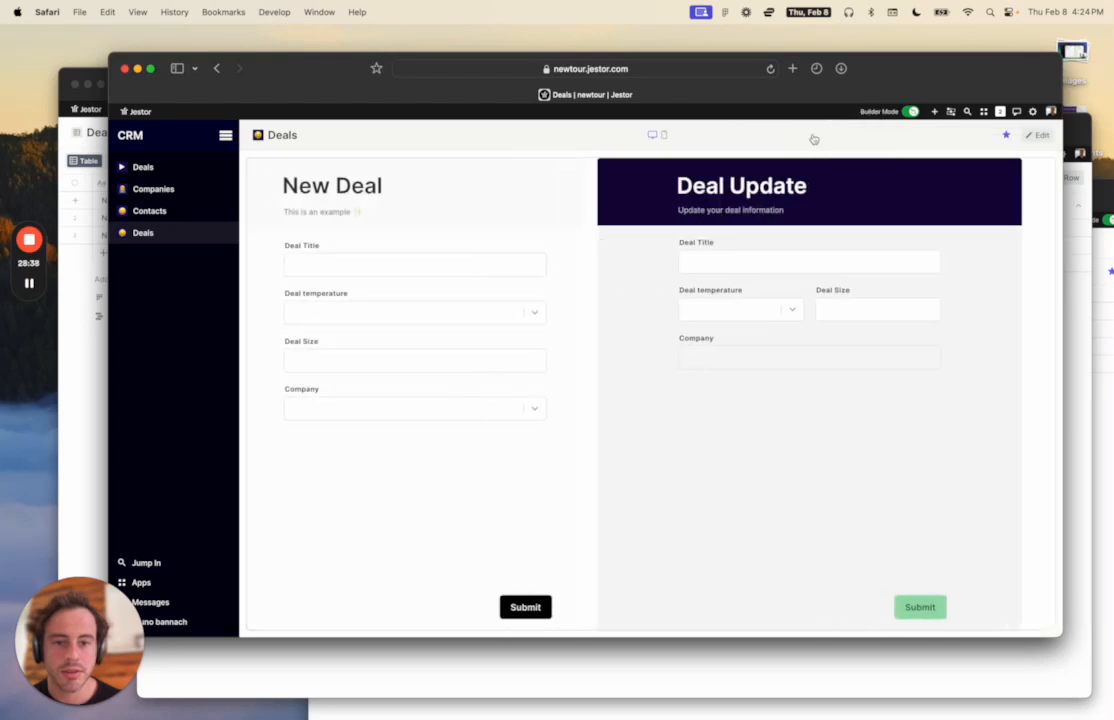
Try the side-by-side Deal temperature and Deal Size fields, then open the Deals kanban board.
click(776, 314)
click(840, 309)
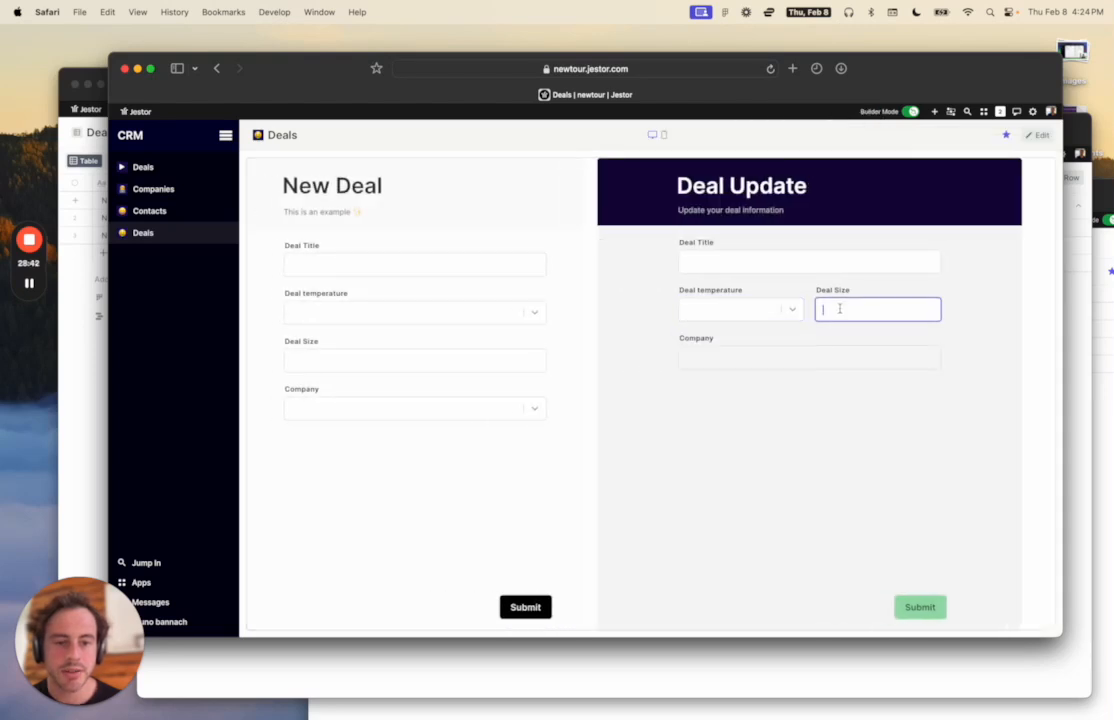
click(818, 426)
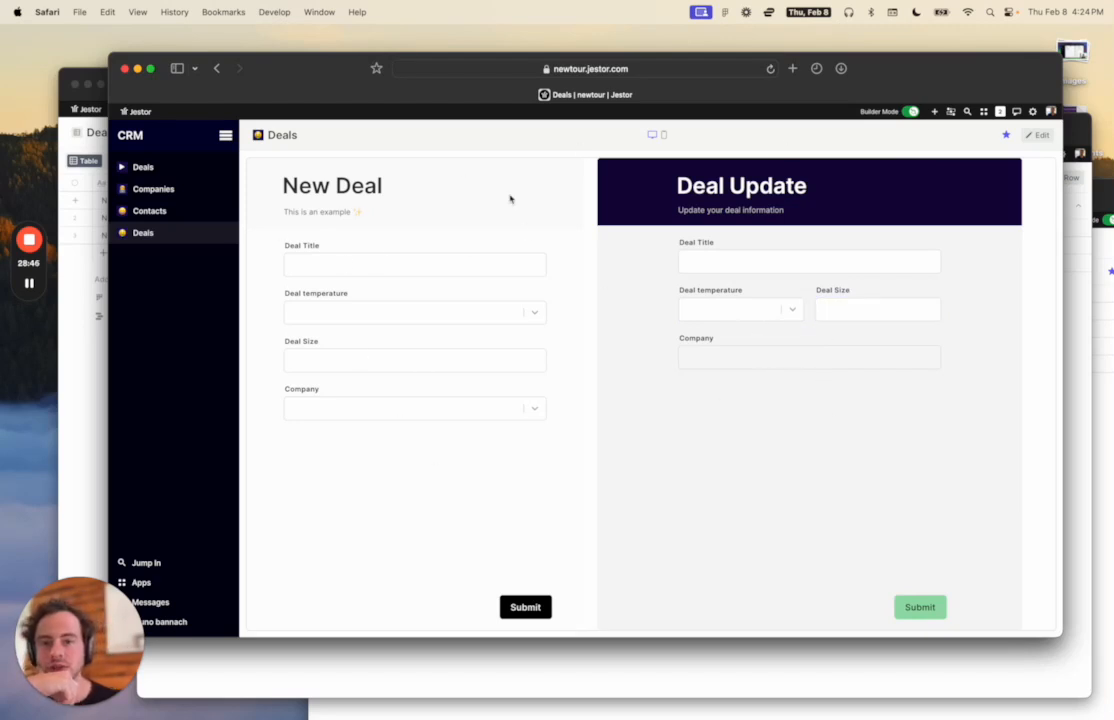
click(145, 168)
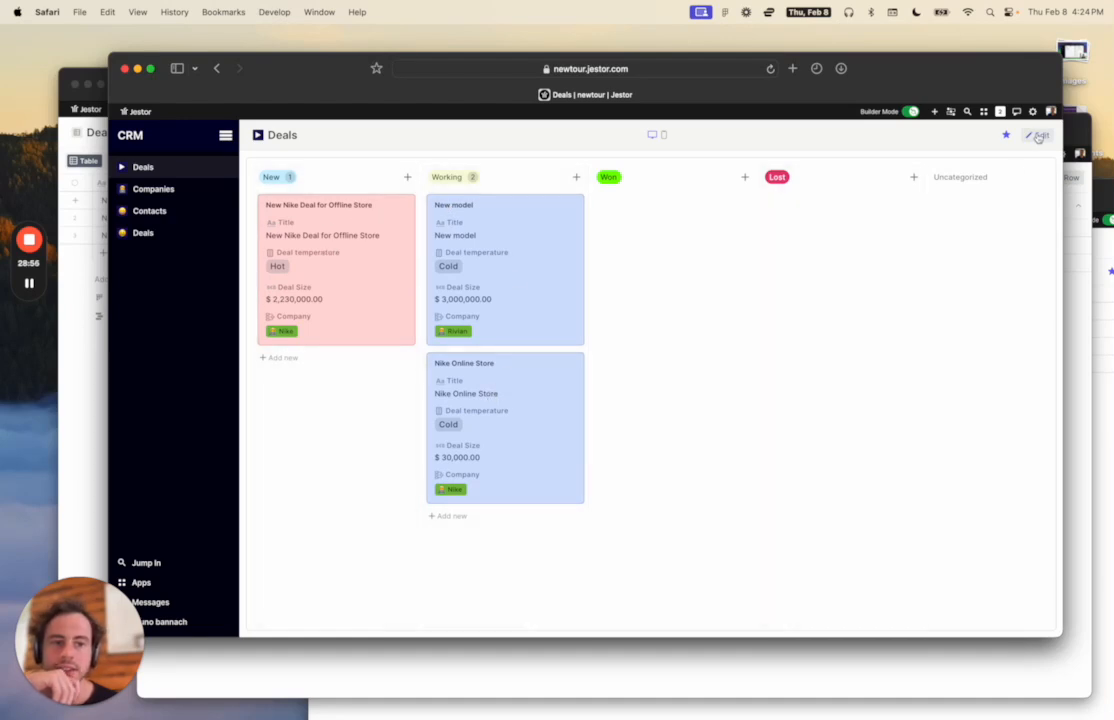
Add a Simple Indicator block above the Deals kanban board.
click(1037, 136)
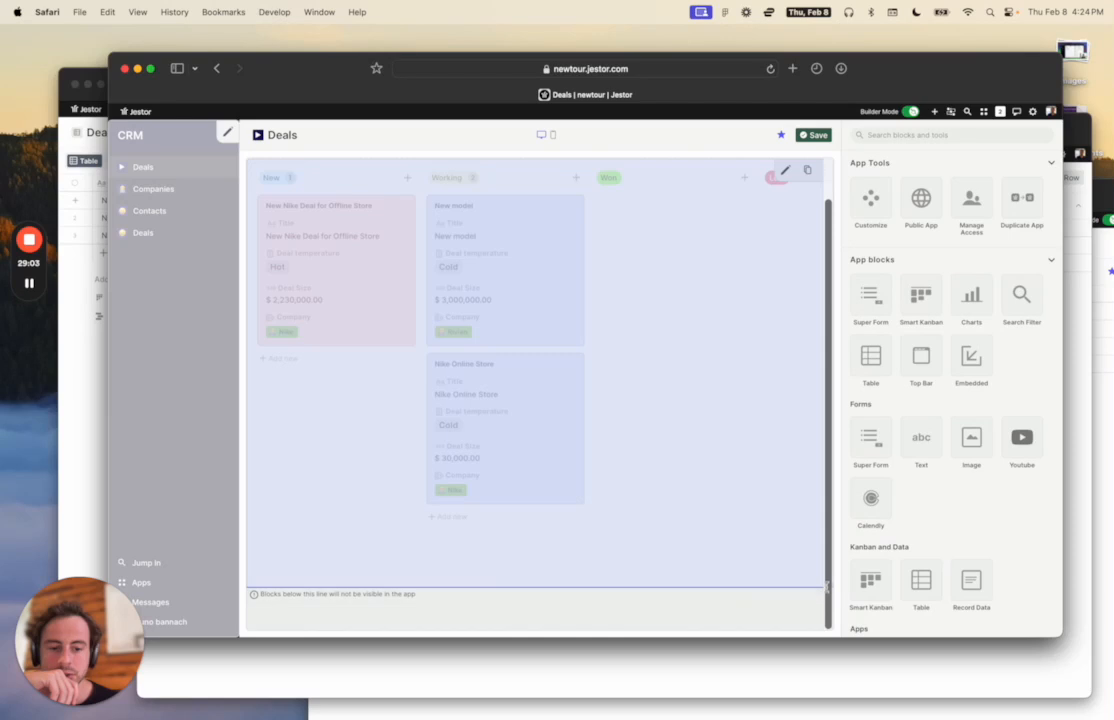
drag(827, 588, 824, 586)
scroll(796, 570, up, 2)
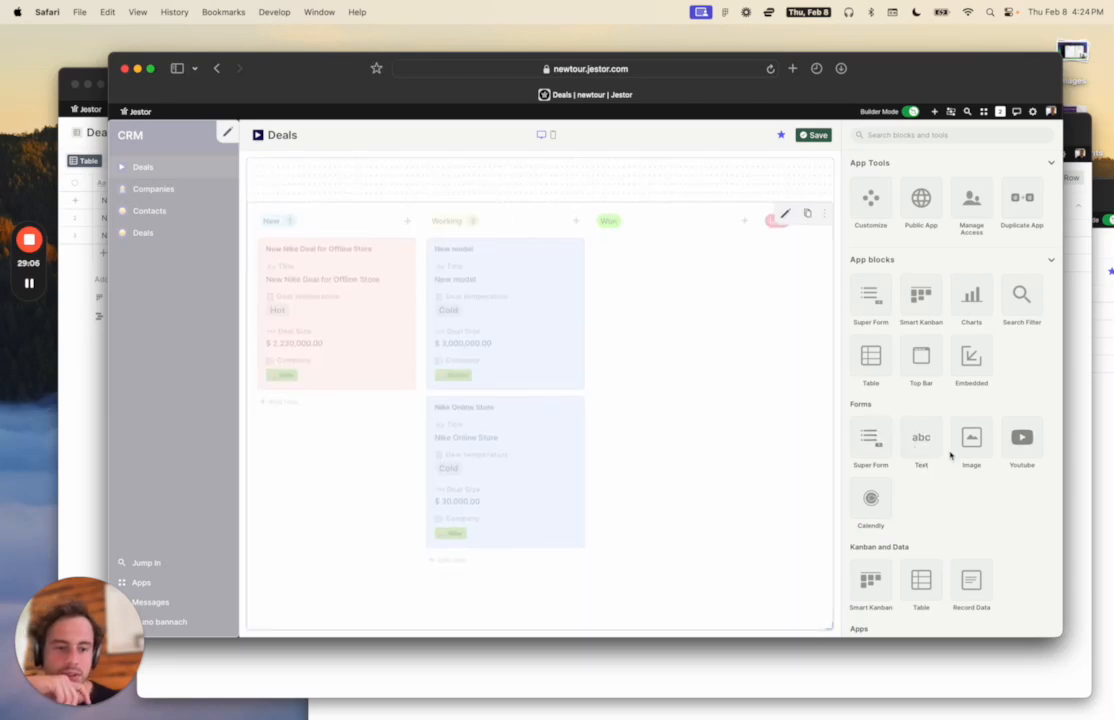
text(ind)
click(869, 233)
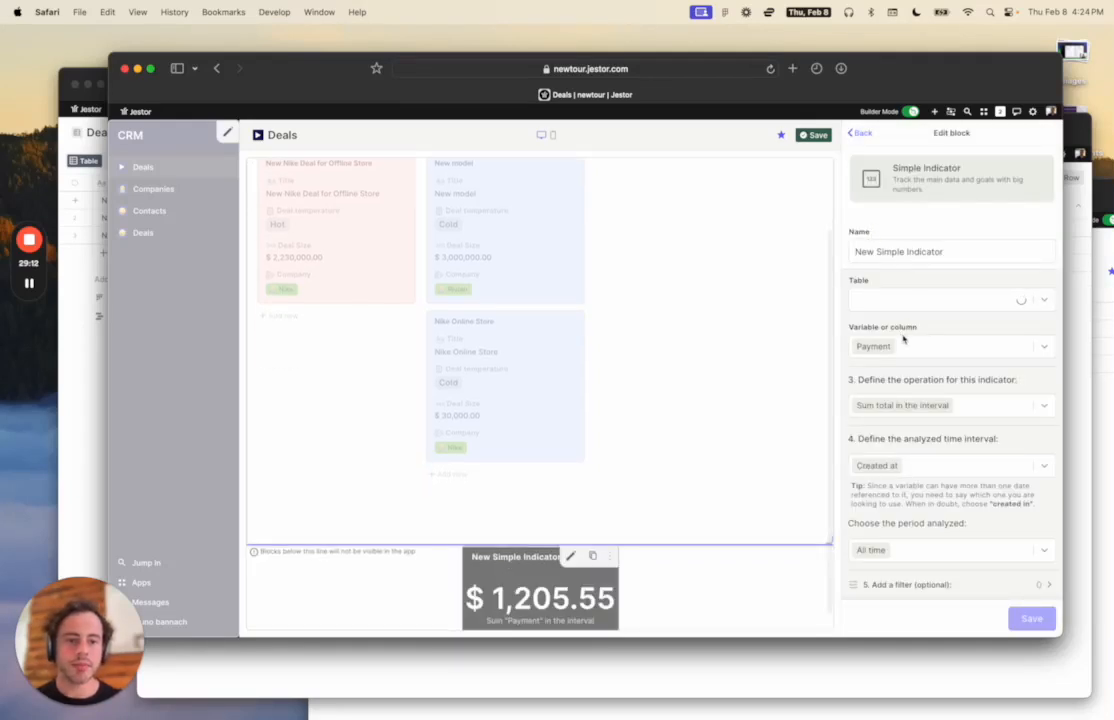
Point the indicator at the Deal table's Deal Size with 'Sum total in the interval' and save.
click(930, 300)
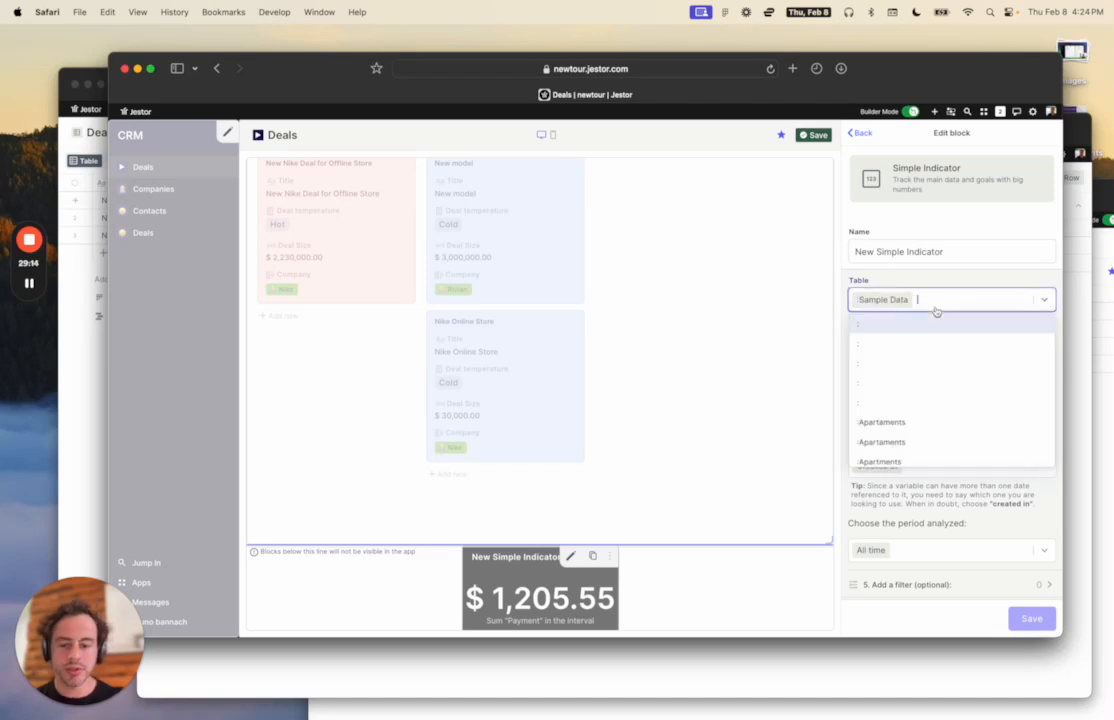
text(dael)
key(BackSpace)
key(BackSpace)
key(BackSpace)
text(eal)
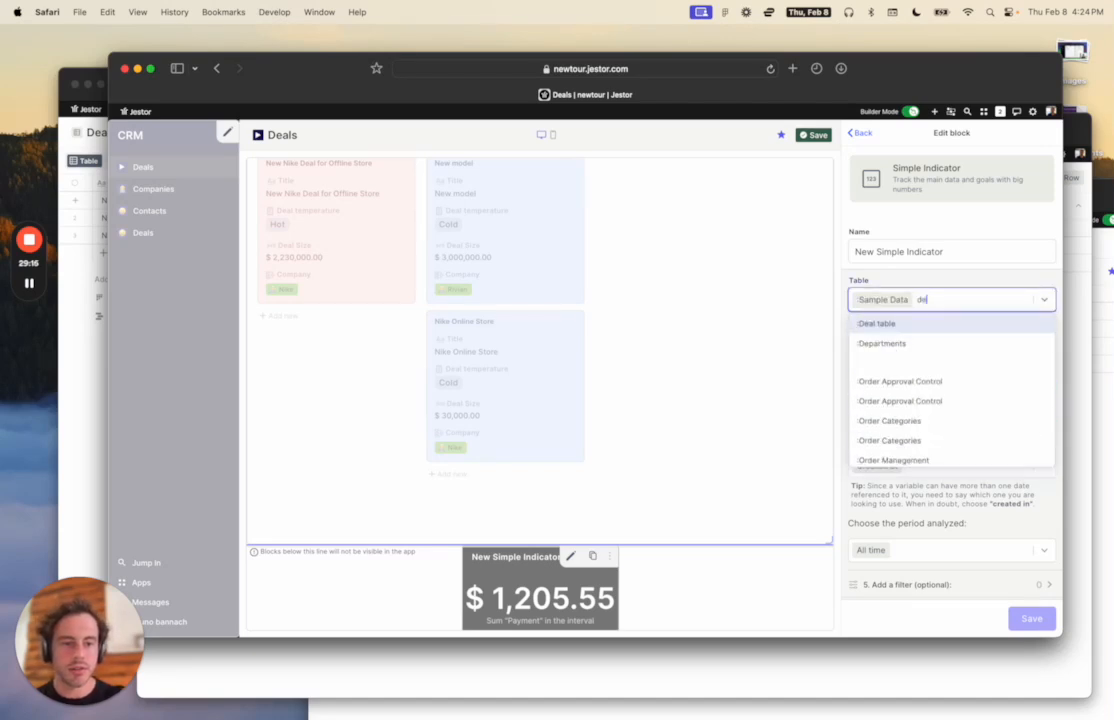
click(937, 325)
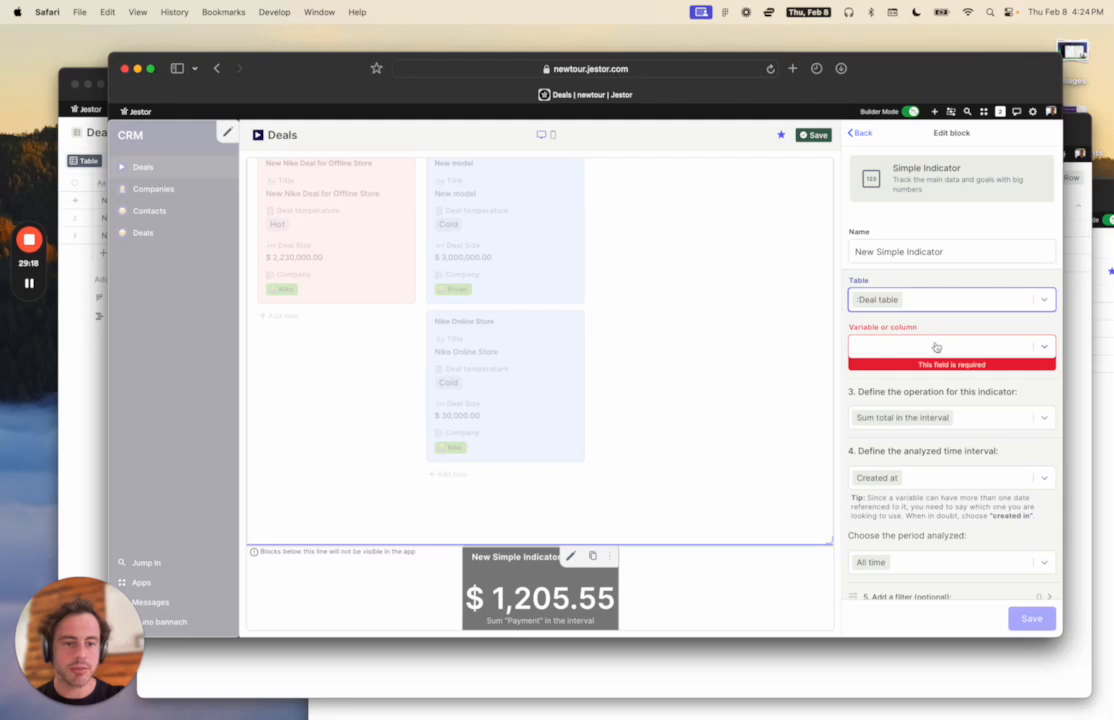
click(936, 347)
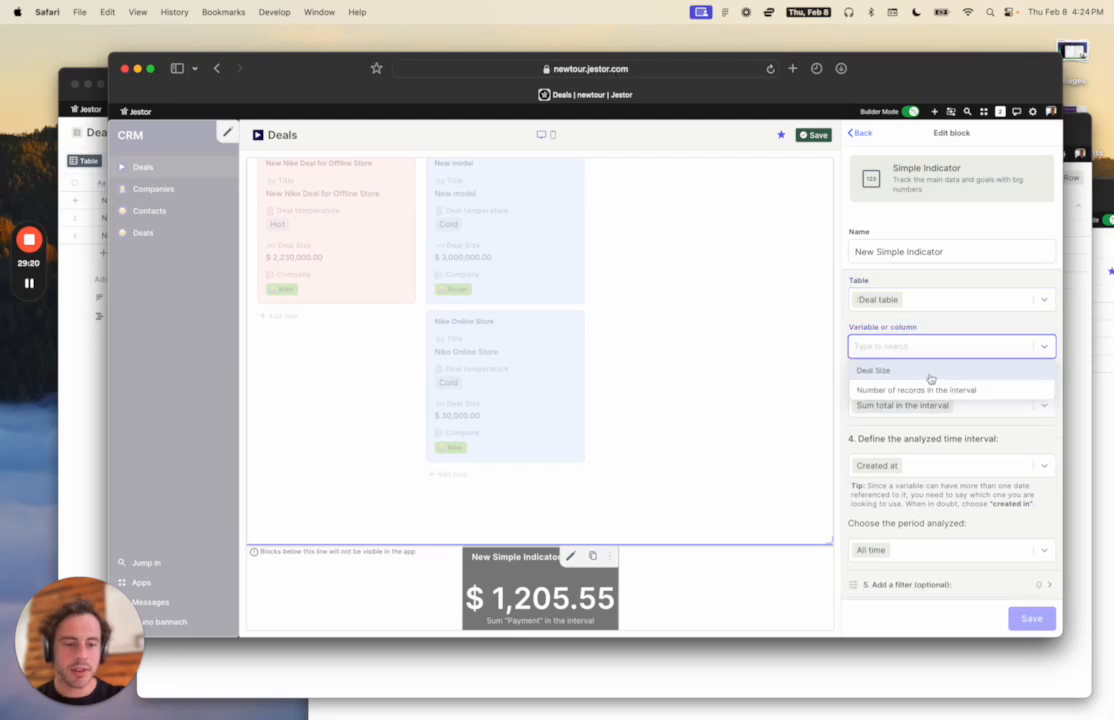
click(874, 371)
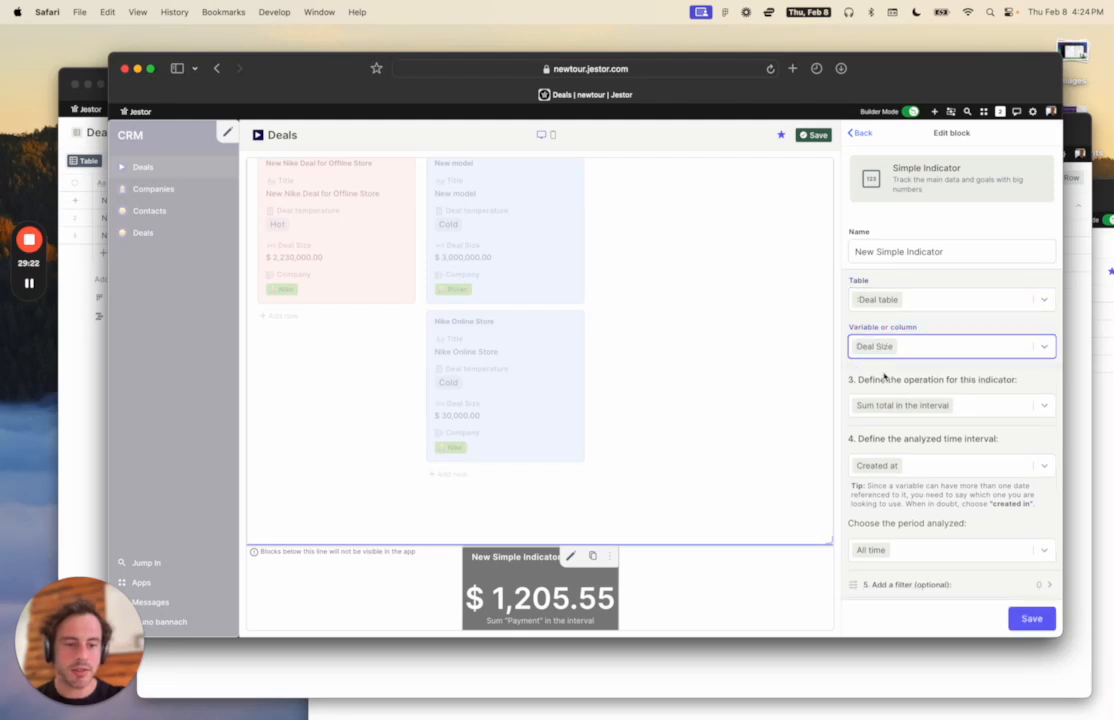
scroll(965, 370, down, 1)
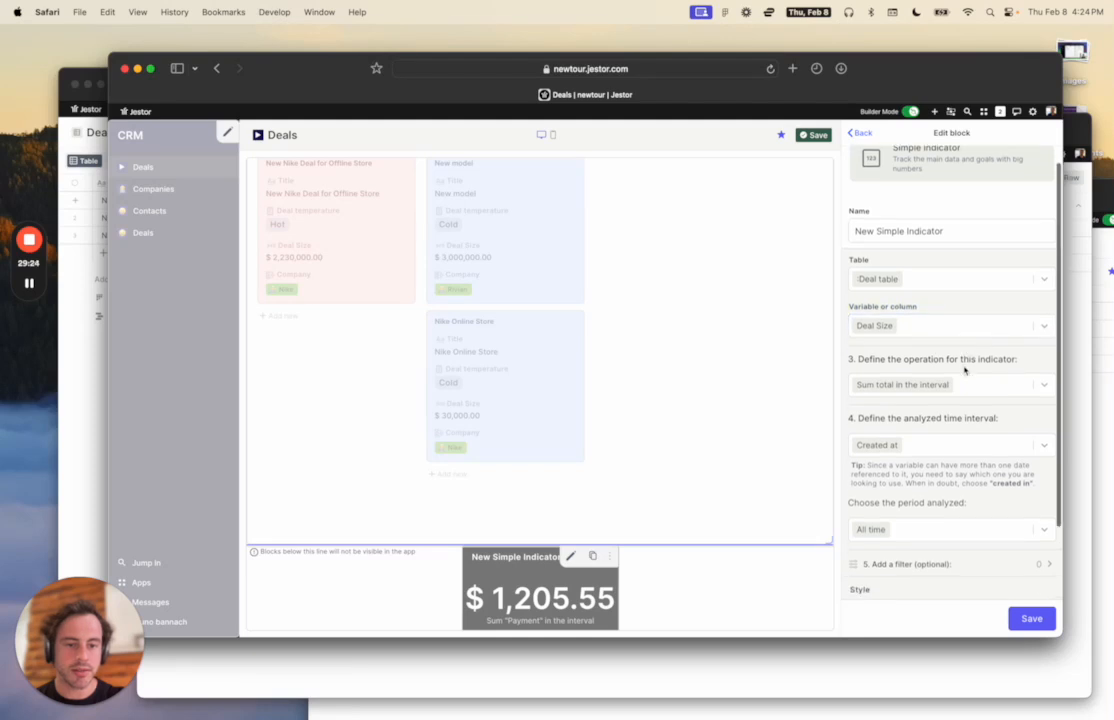
scroll(965, 370, down, 3)
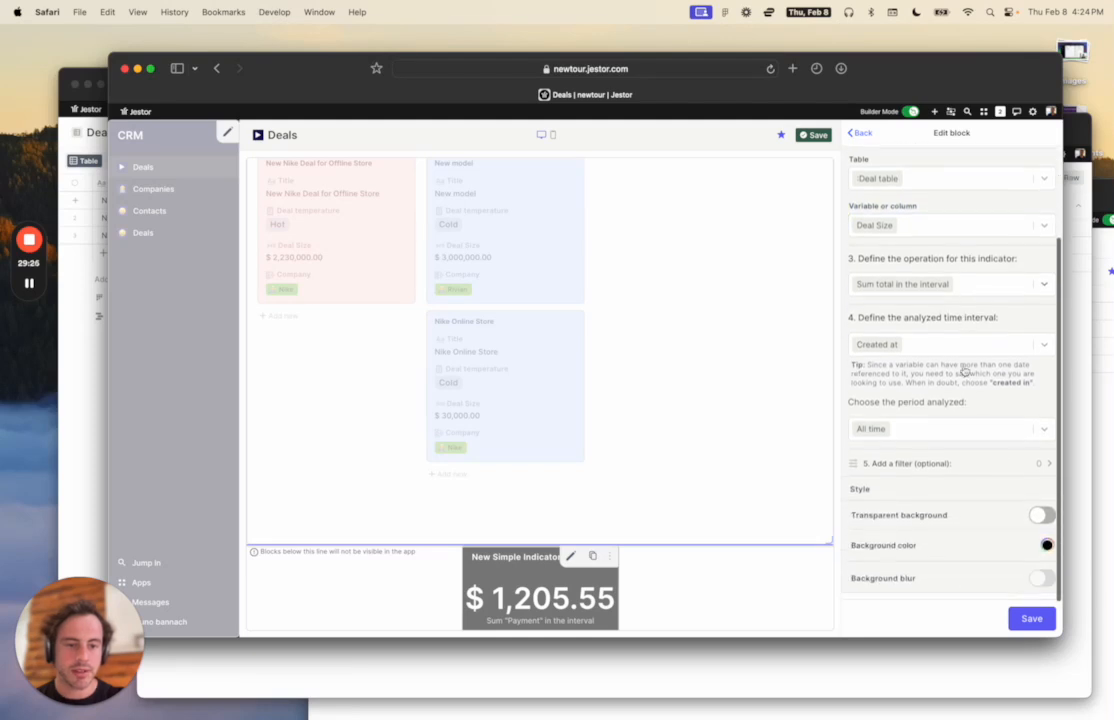
click(962, 277)
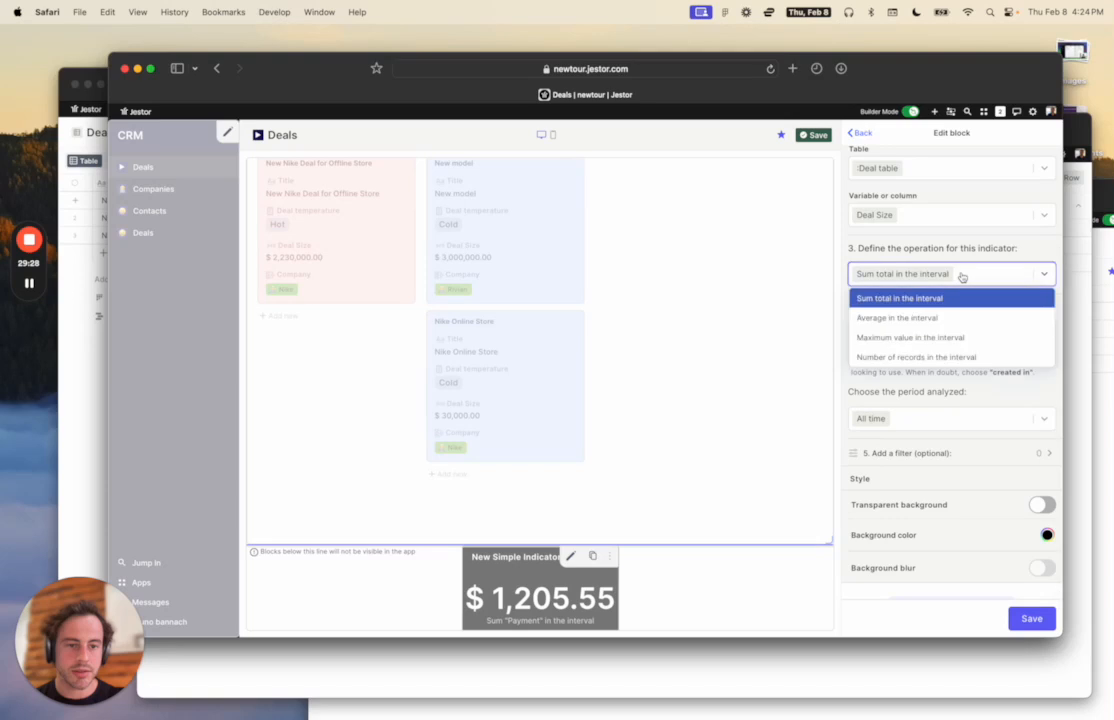
click(963, 299)
scroll(1040, 480, down, 1)
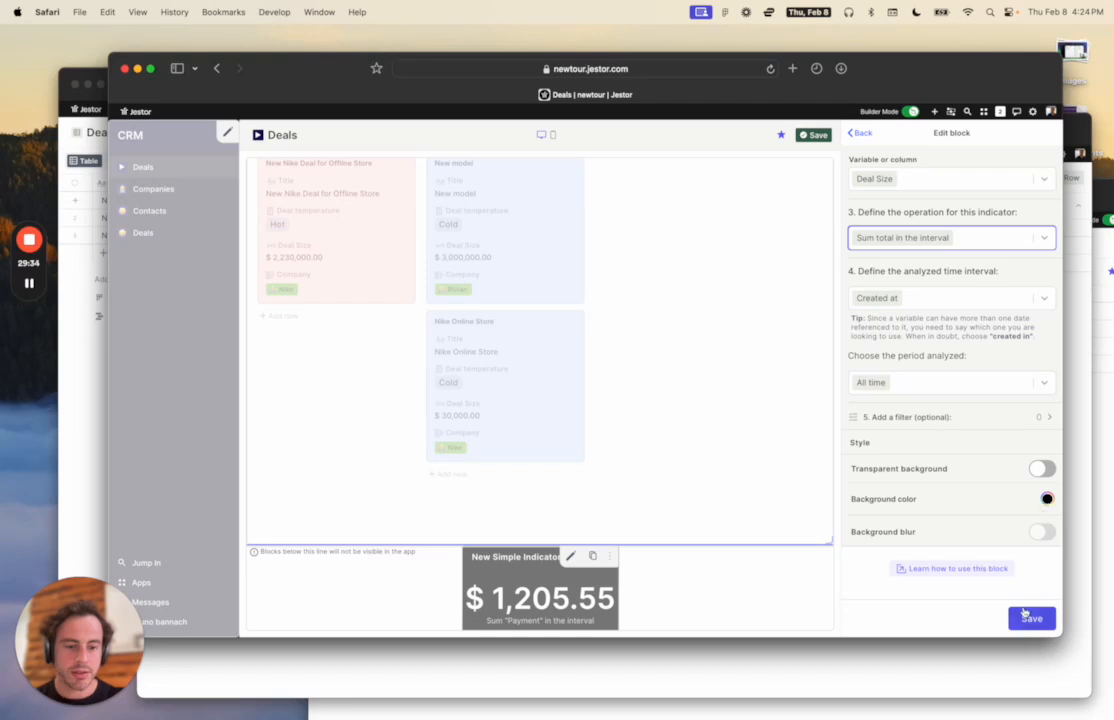
click(1030, 617)
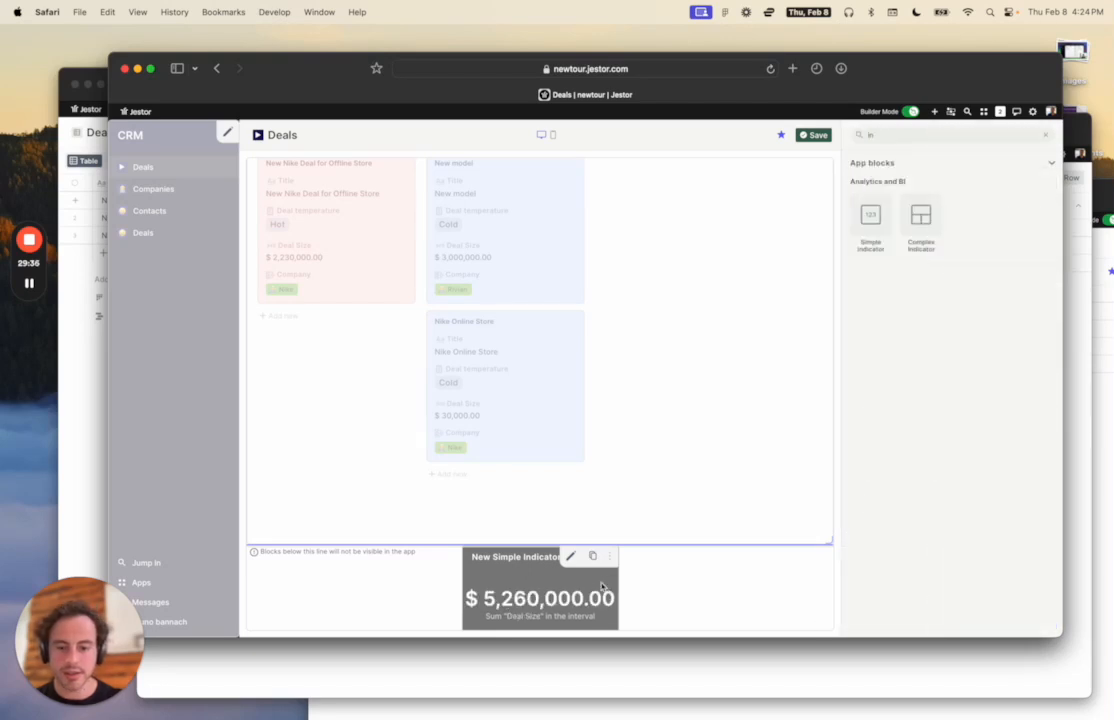
Move the Deal Size indicator to the top row and resize it into a full-width, shorter banner.
scroll(615, 606, down, 1)
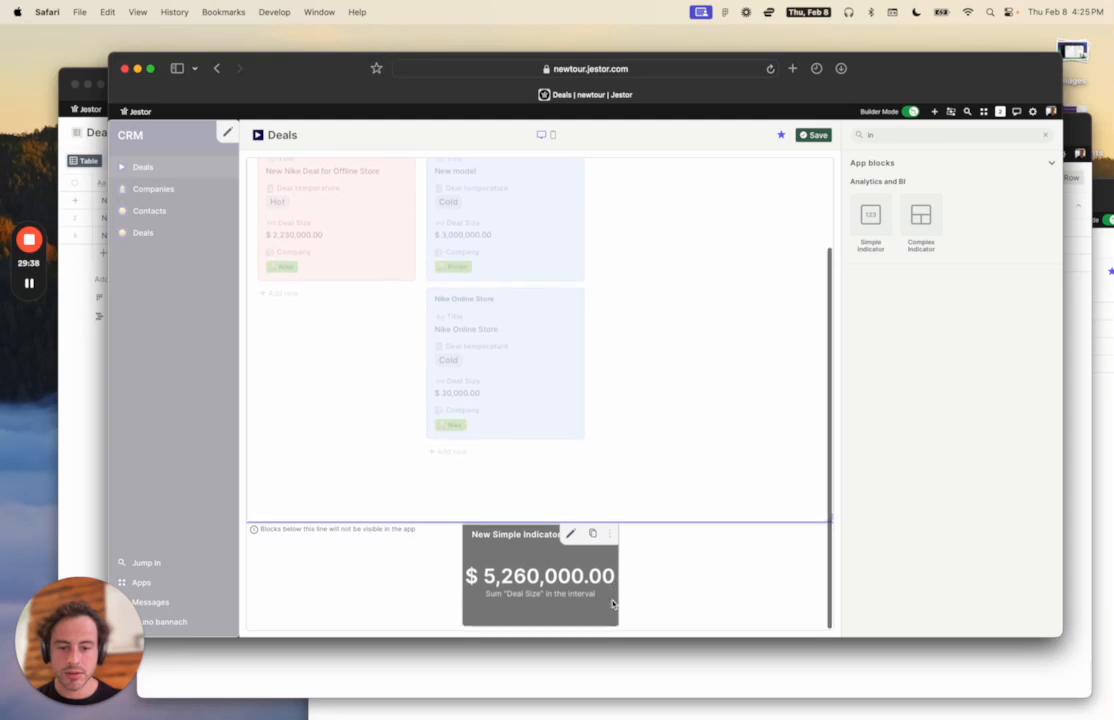
drag(617, 629, 788, 584)
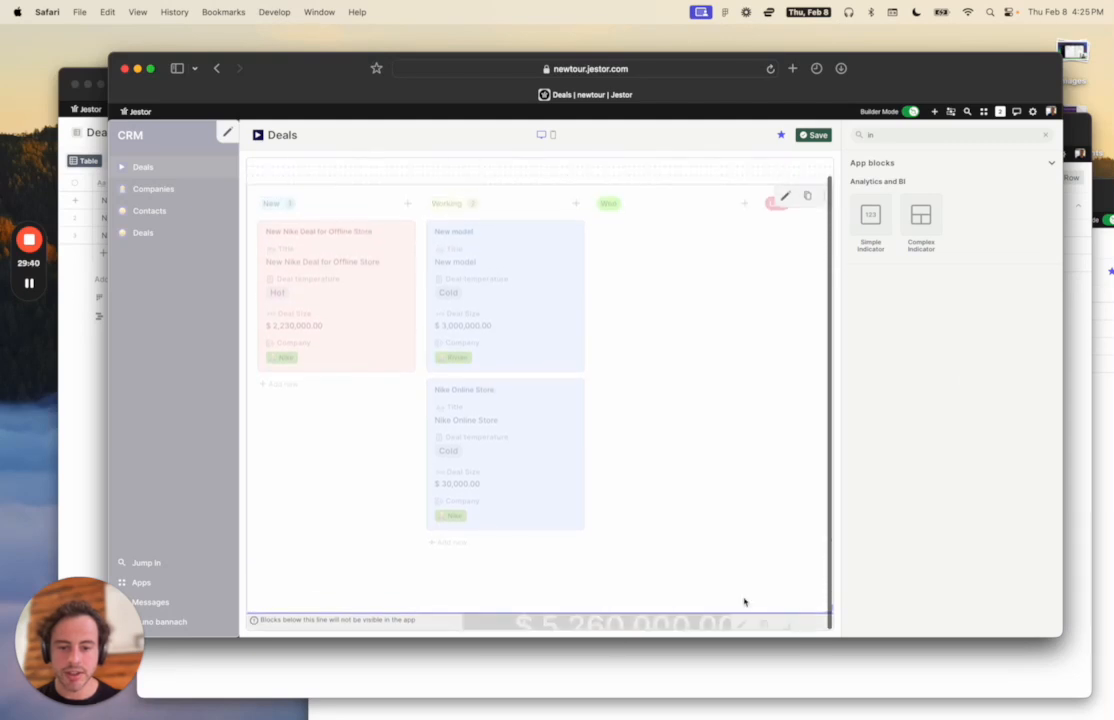
drag(622, 620, 410, 168)
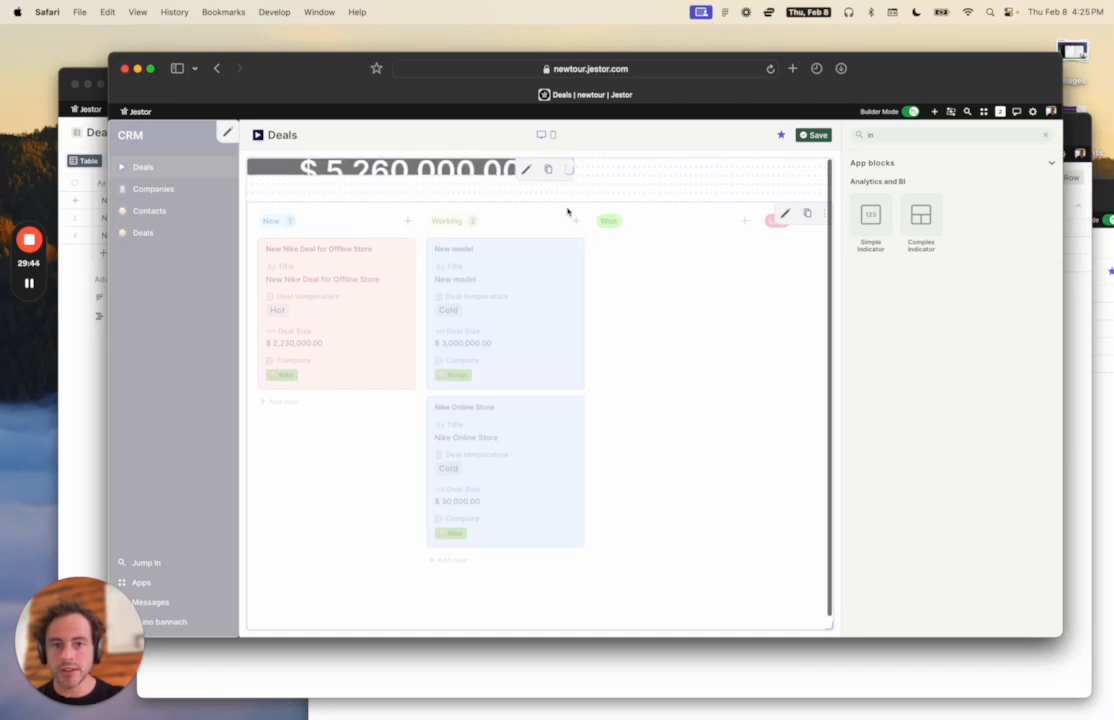
drag(575, 175, 825, 203)
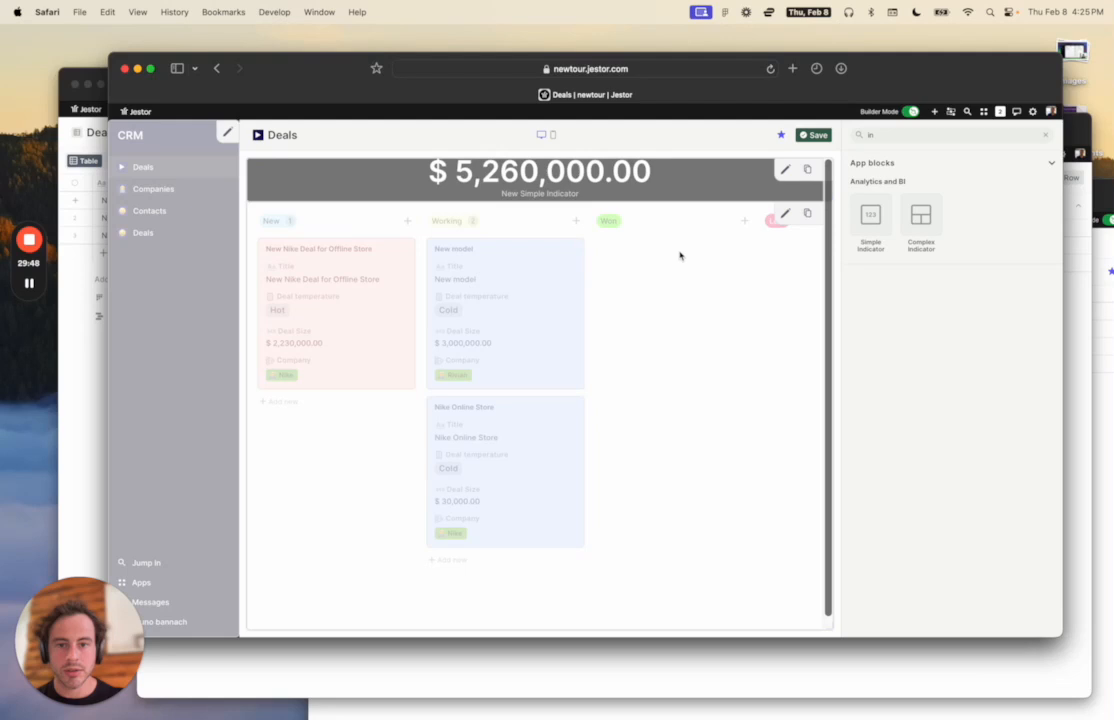
drag(740, 198, 664, 180)
mouse_move(833, 203)
mouse_down()
mouse_move(697, 217)
mouse_move(843, 181)
mouse_up()
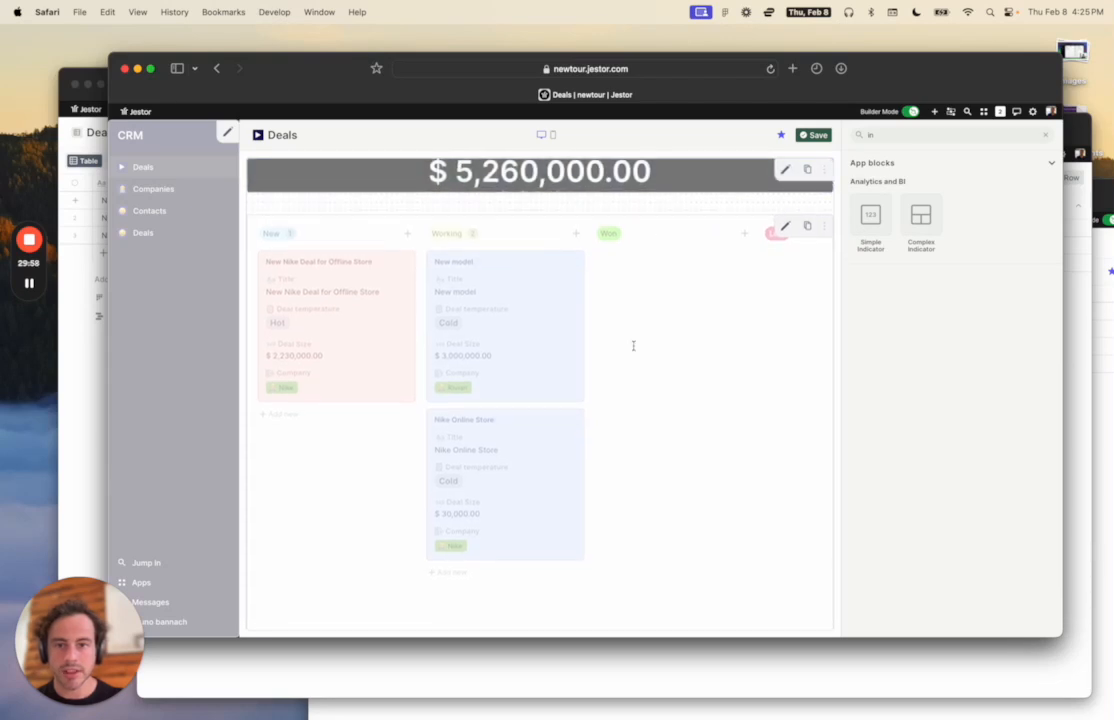
drag(828, 188, 827, 183)
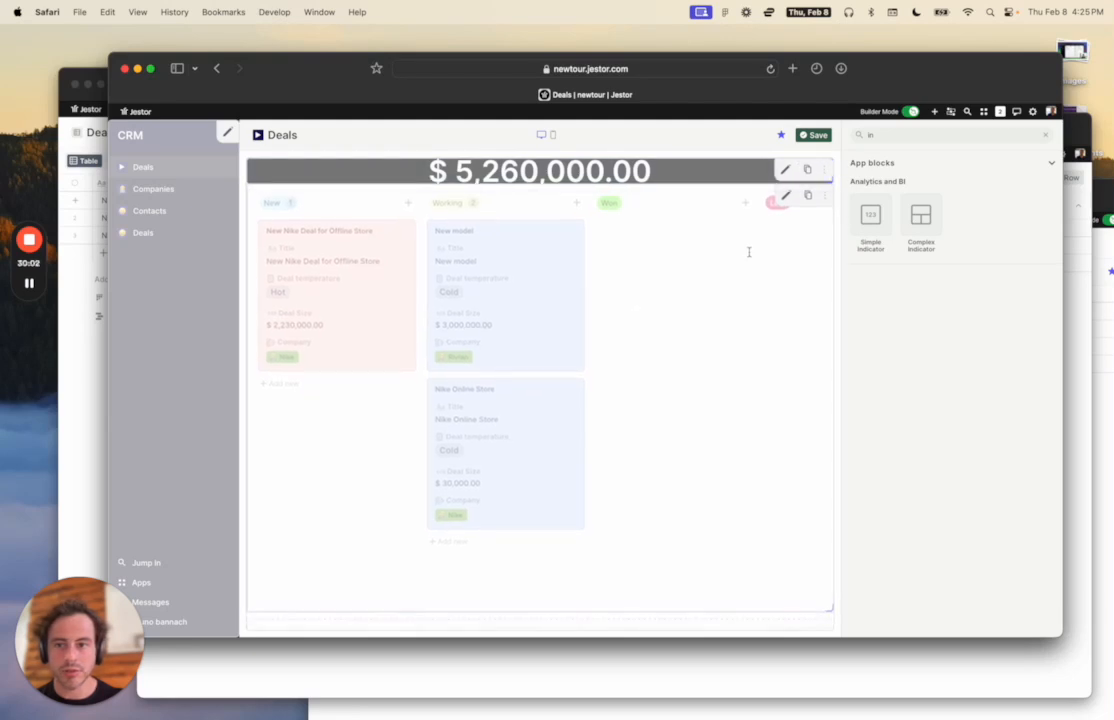
Stretch the Deals Kanban block down to the bottom of the page.
scroll(773, 306, down, 2)
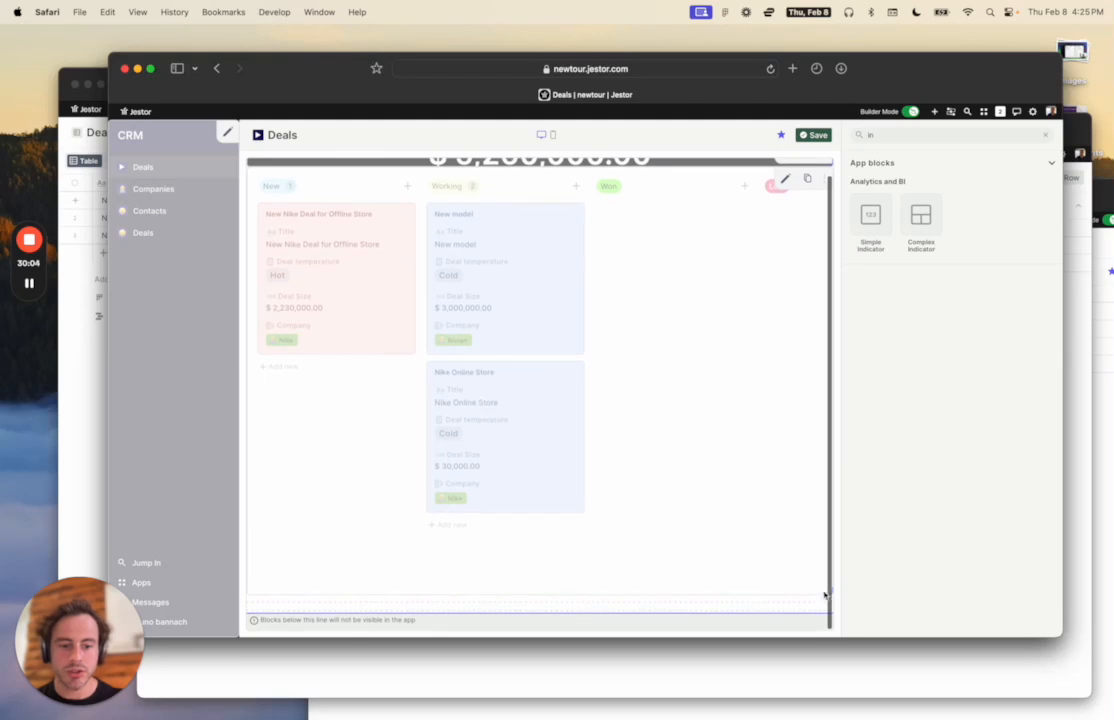
drag(825, 593, 826, 612)
scroll(753, 512, up, 2)
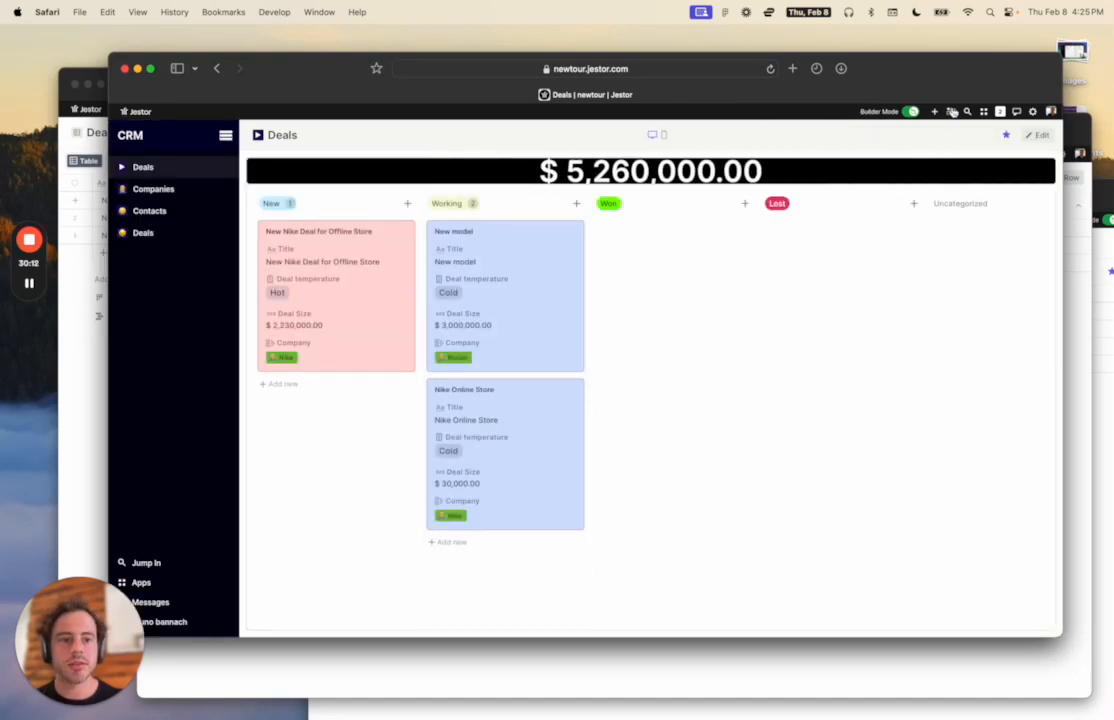
Preview the Deals board live, test moving the Nike deal, and open then close the New model deal form.
click(910, 111)
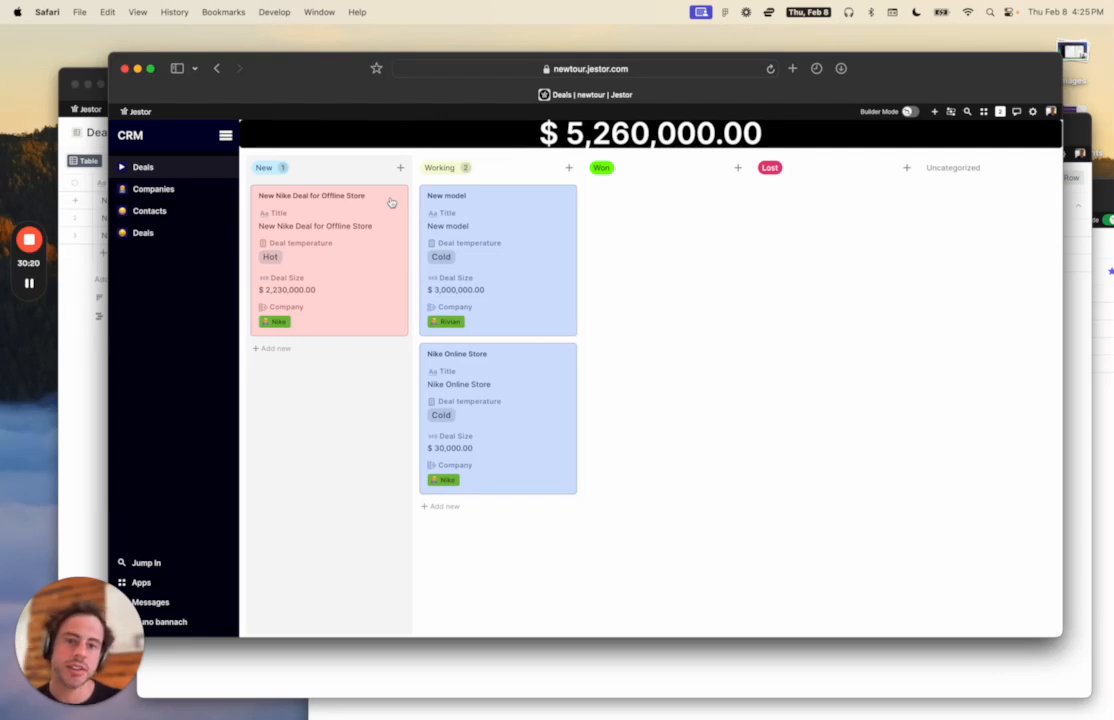
drag(308, 229, 336, 226)
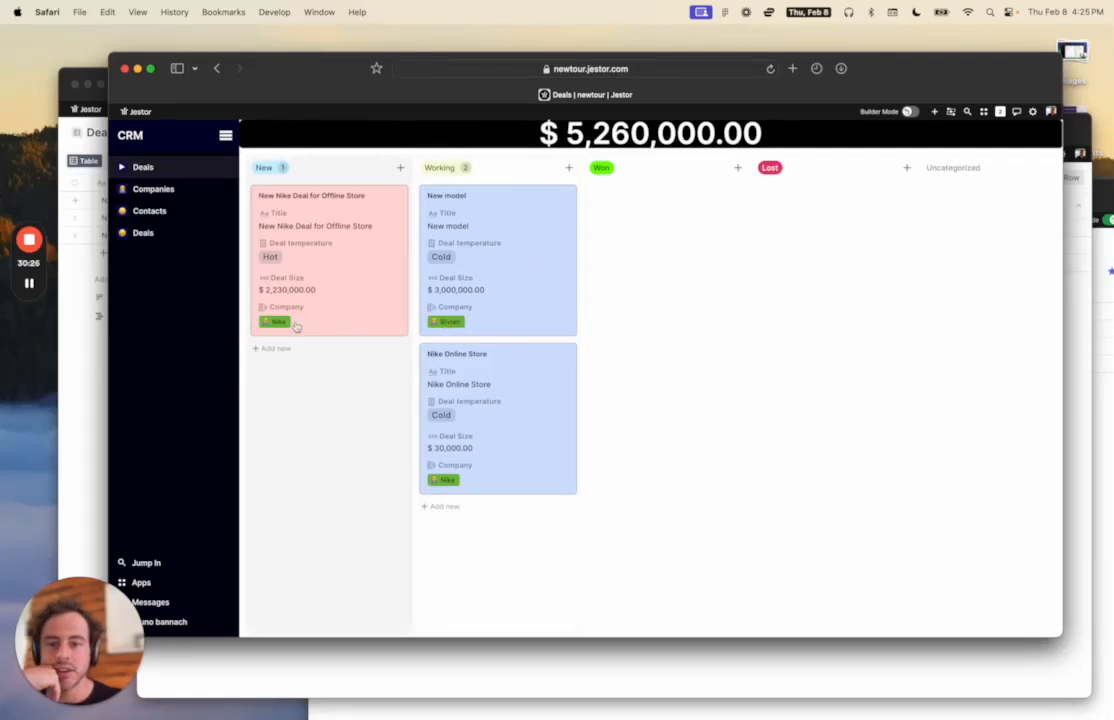
click(458, 236)
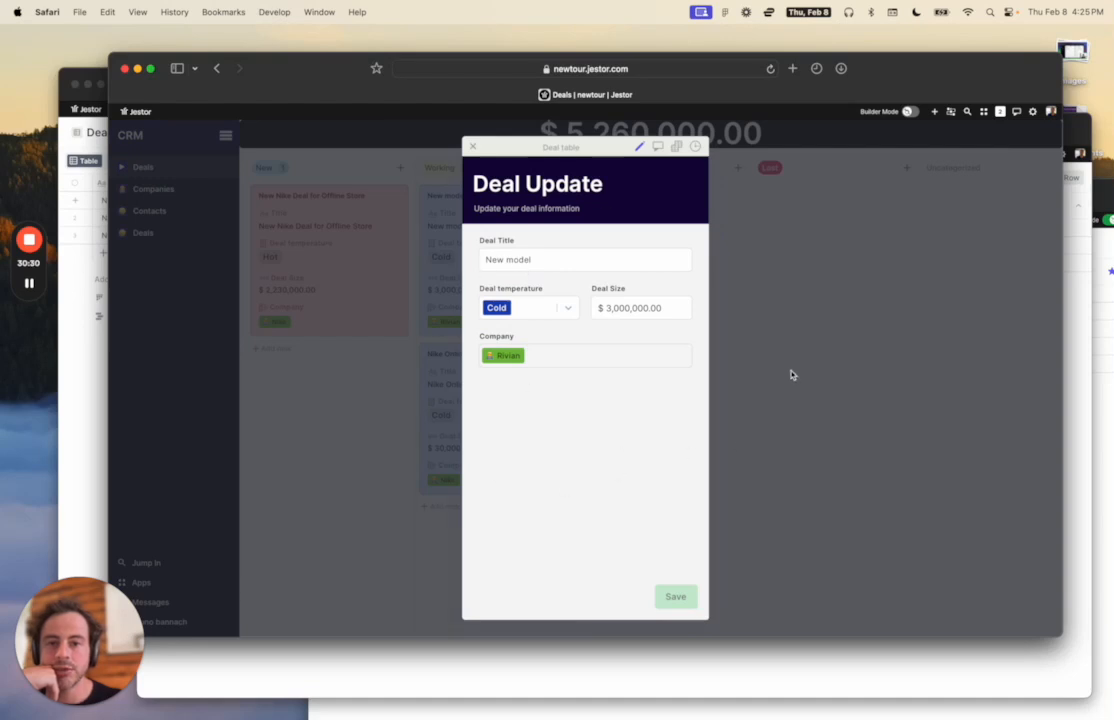
click(771, 306)
On the Companies page, submit company 'New company' with 4948 employees through the New Company form.
click(180, 197)
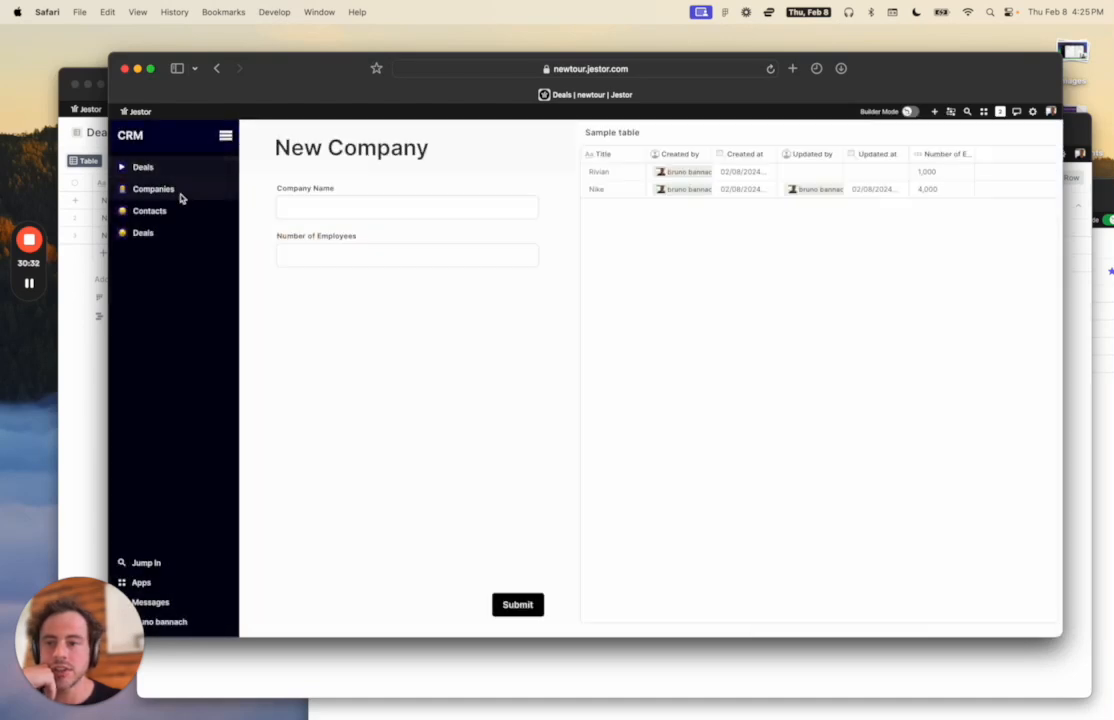
click(369, 199)
text(New company)
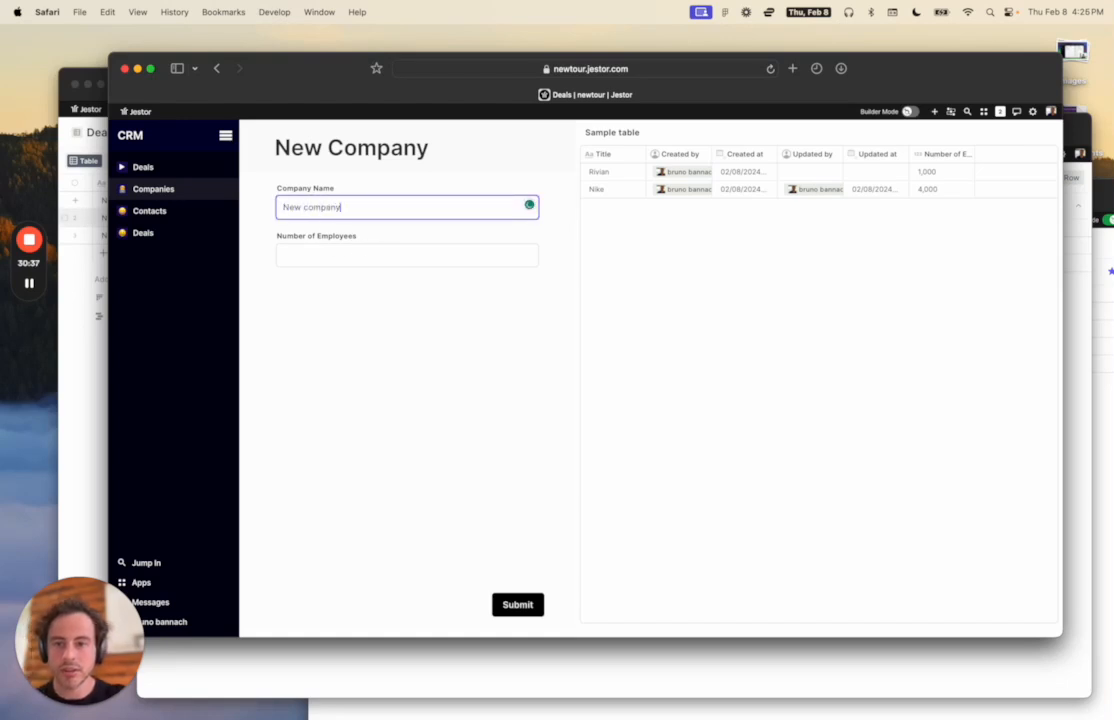
click(356, 258)
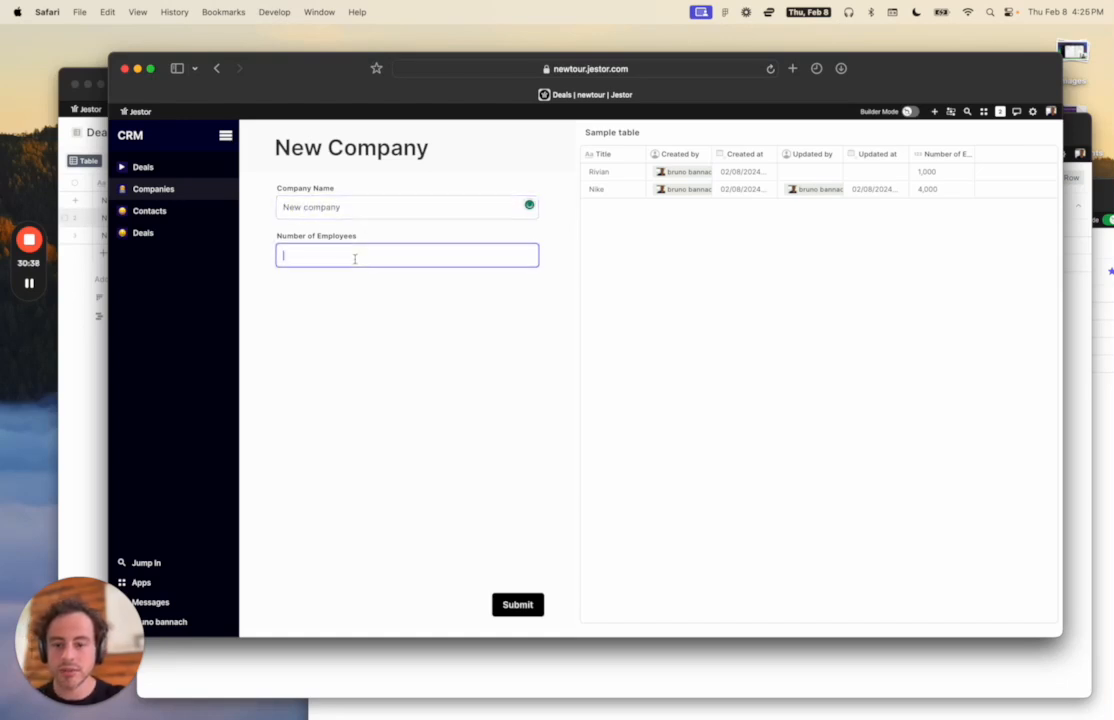
text(4948)
click(527, 605)
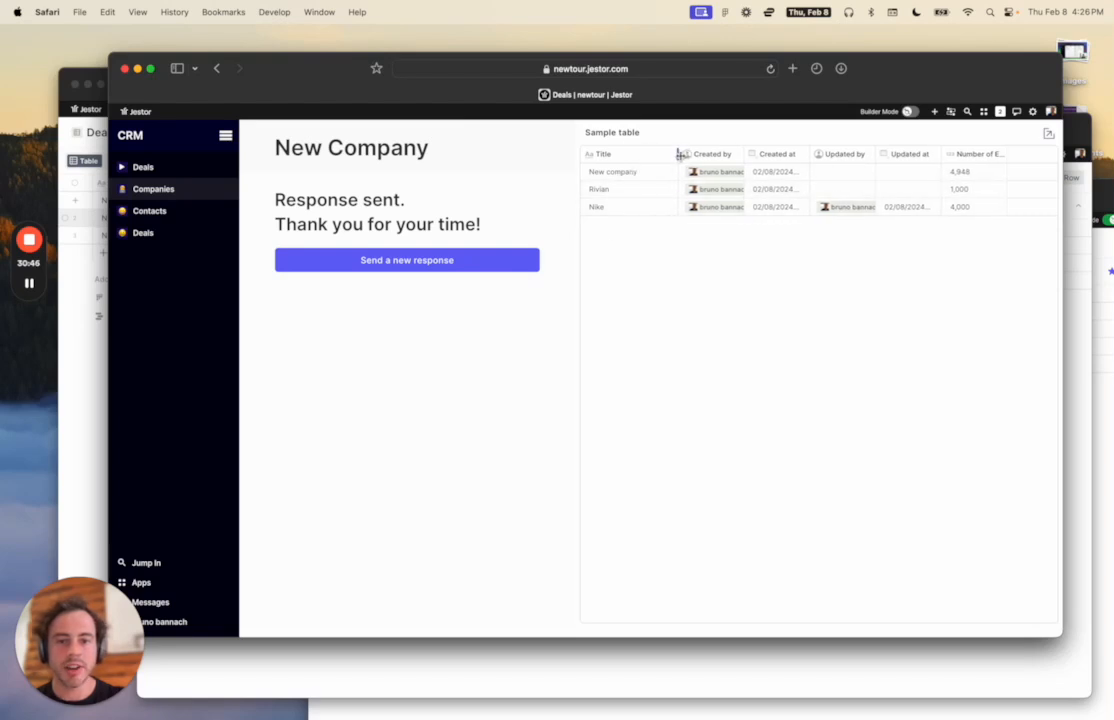
Browse the Contacts and deal forms pages, then return to the Deals Kanban and re-enable Builder Mode.
click(198, 210)
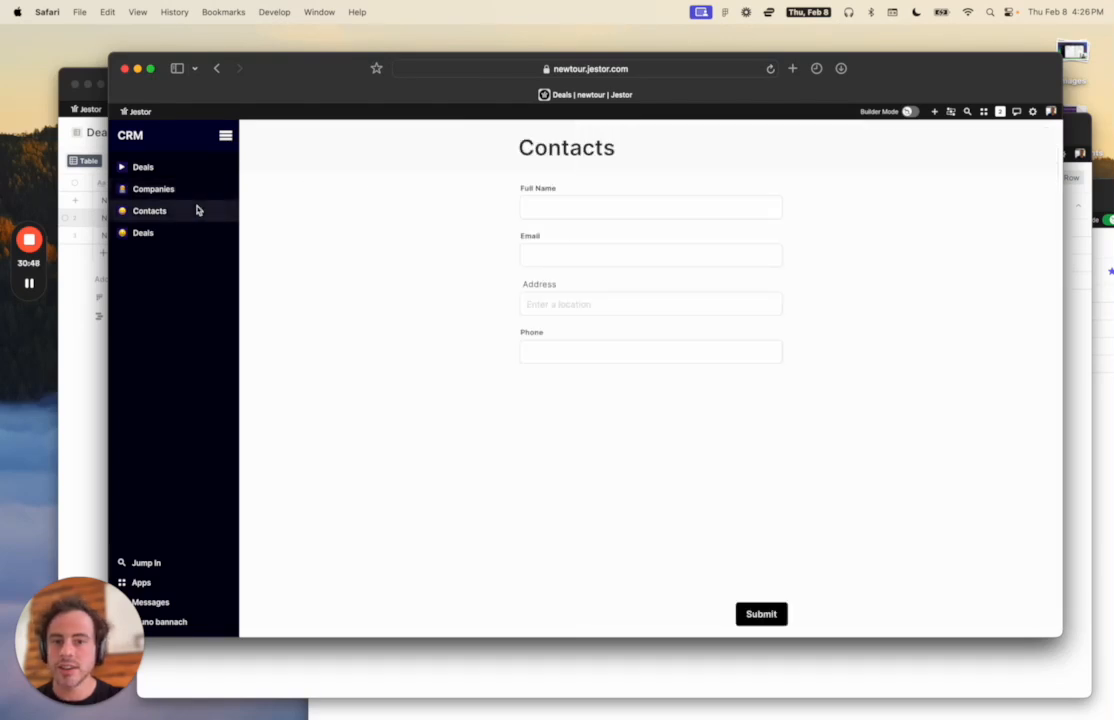
click(171, 236)
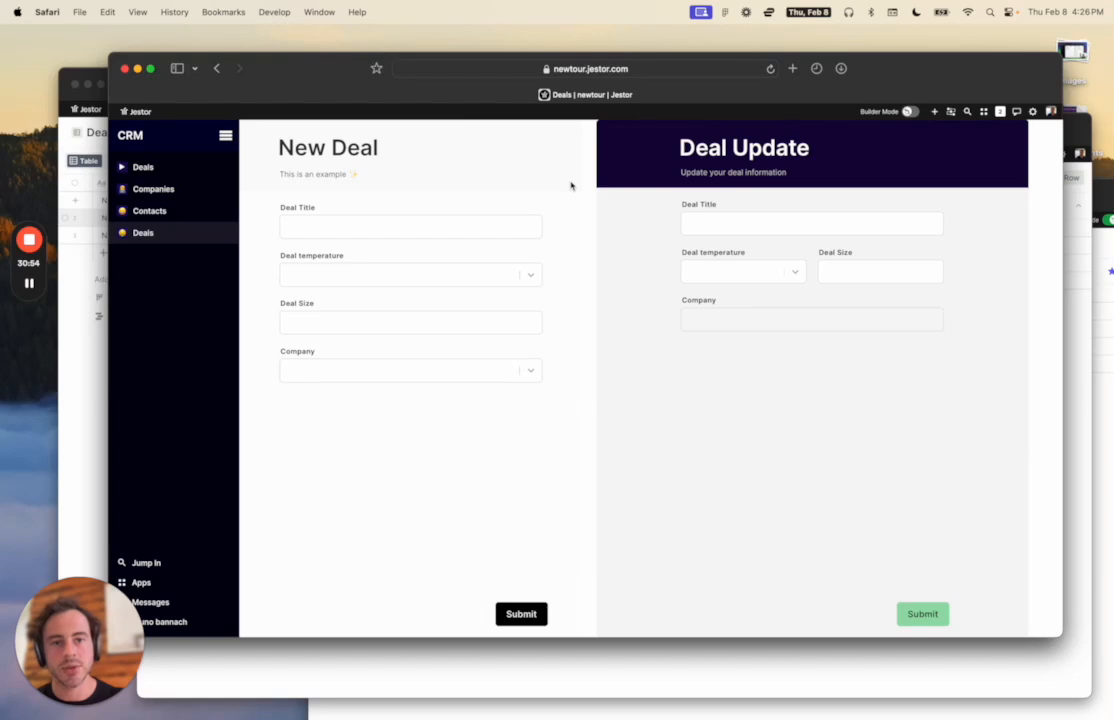
click(150, 166)
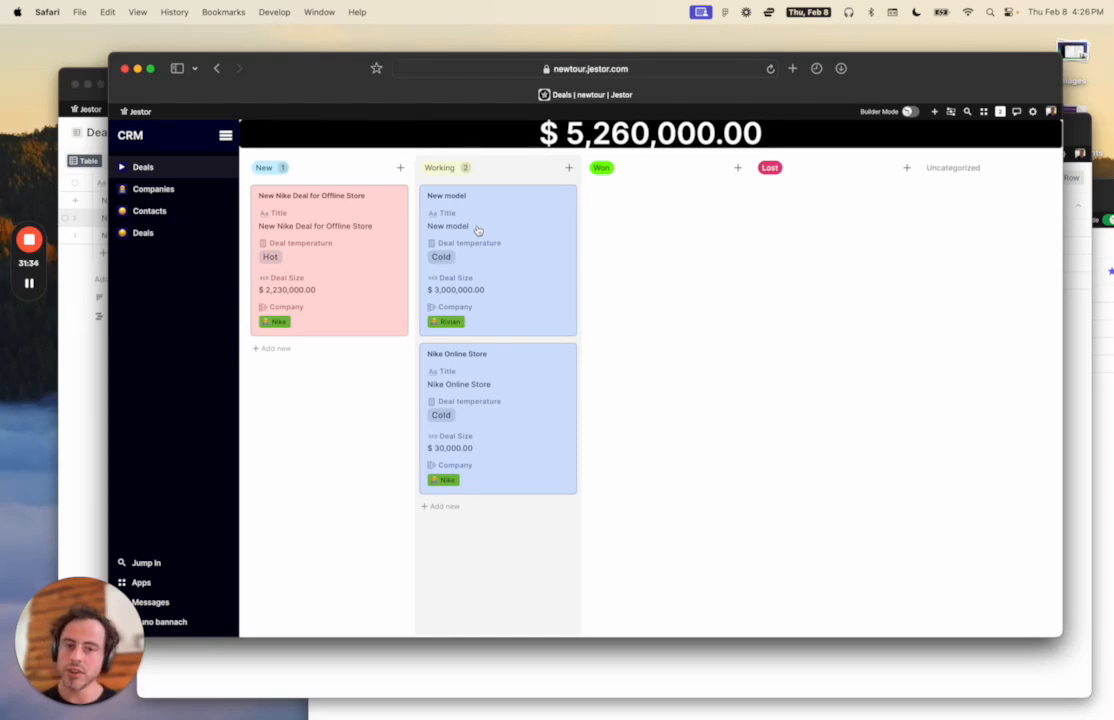
click(909, 111)
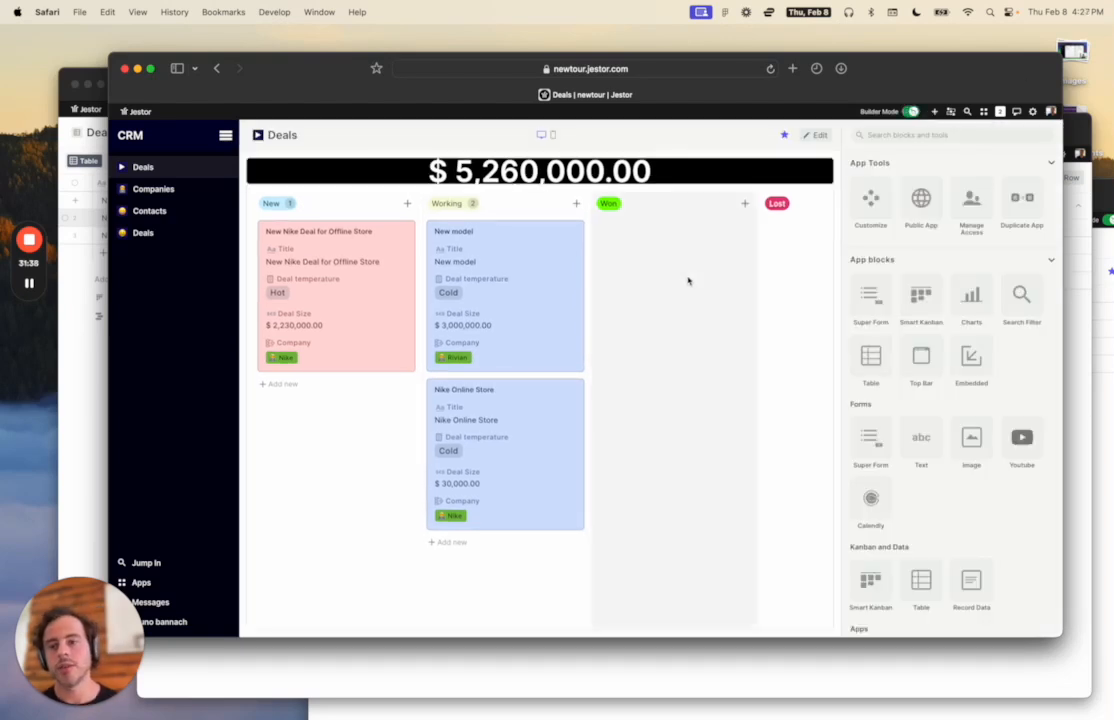